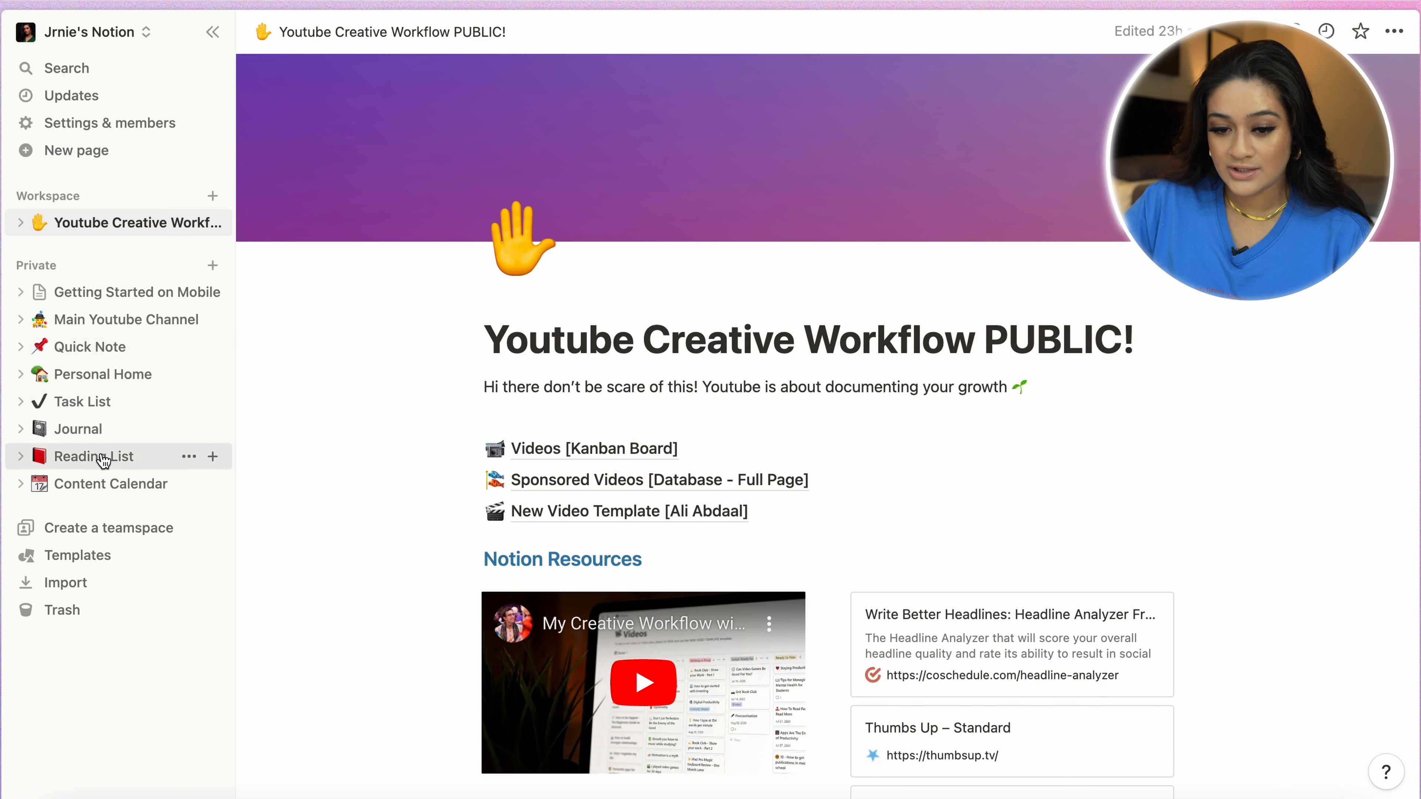
- Create a new private page titled "Youtube Workflow" and give it the heart-eyes smiley emoji as icon
click(213, 265)
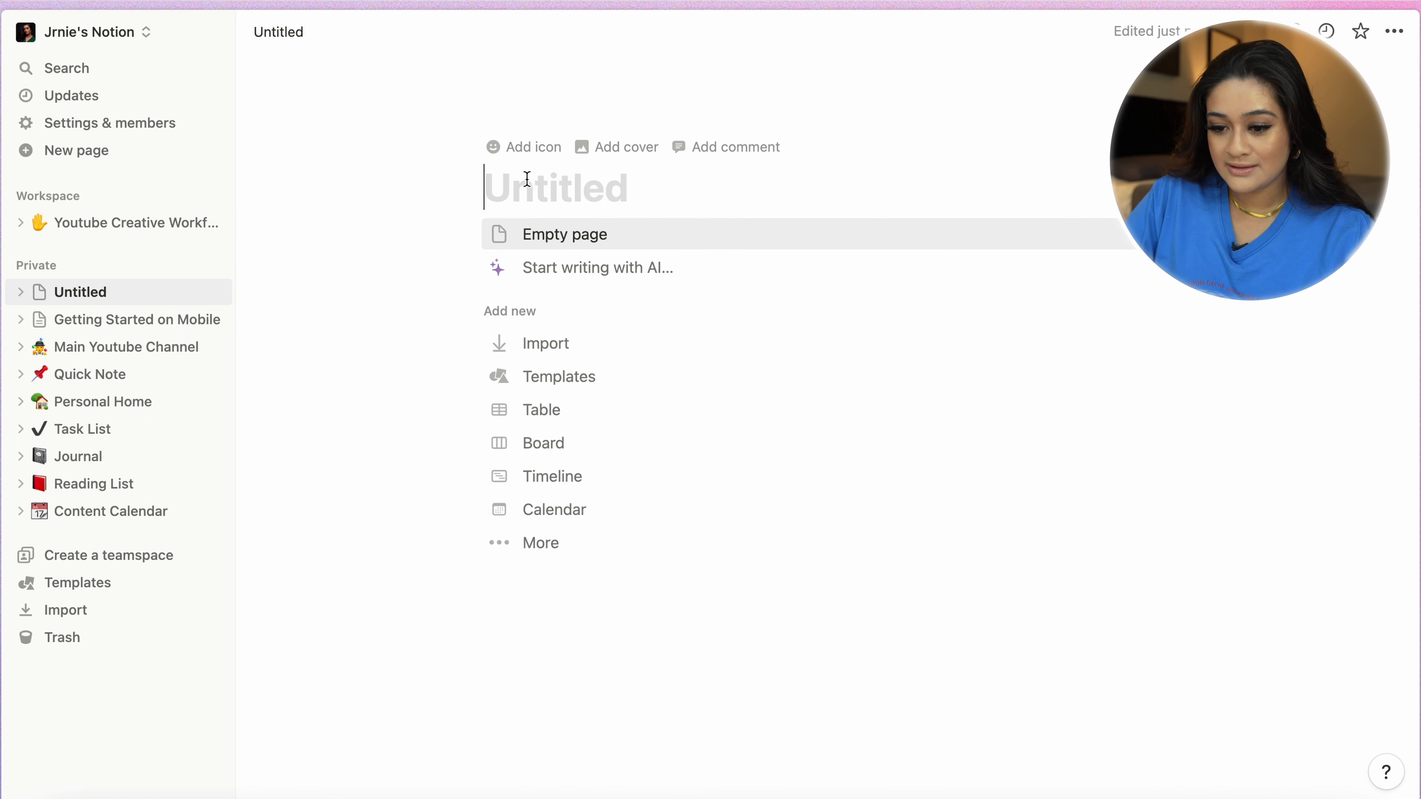
text(Youtube )
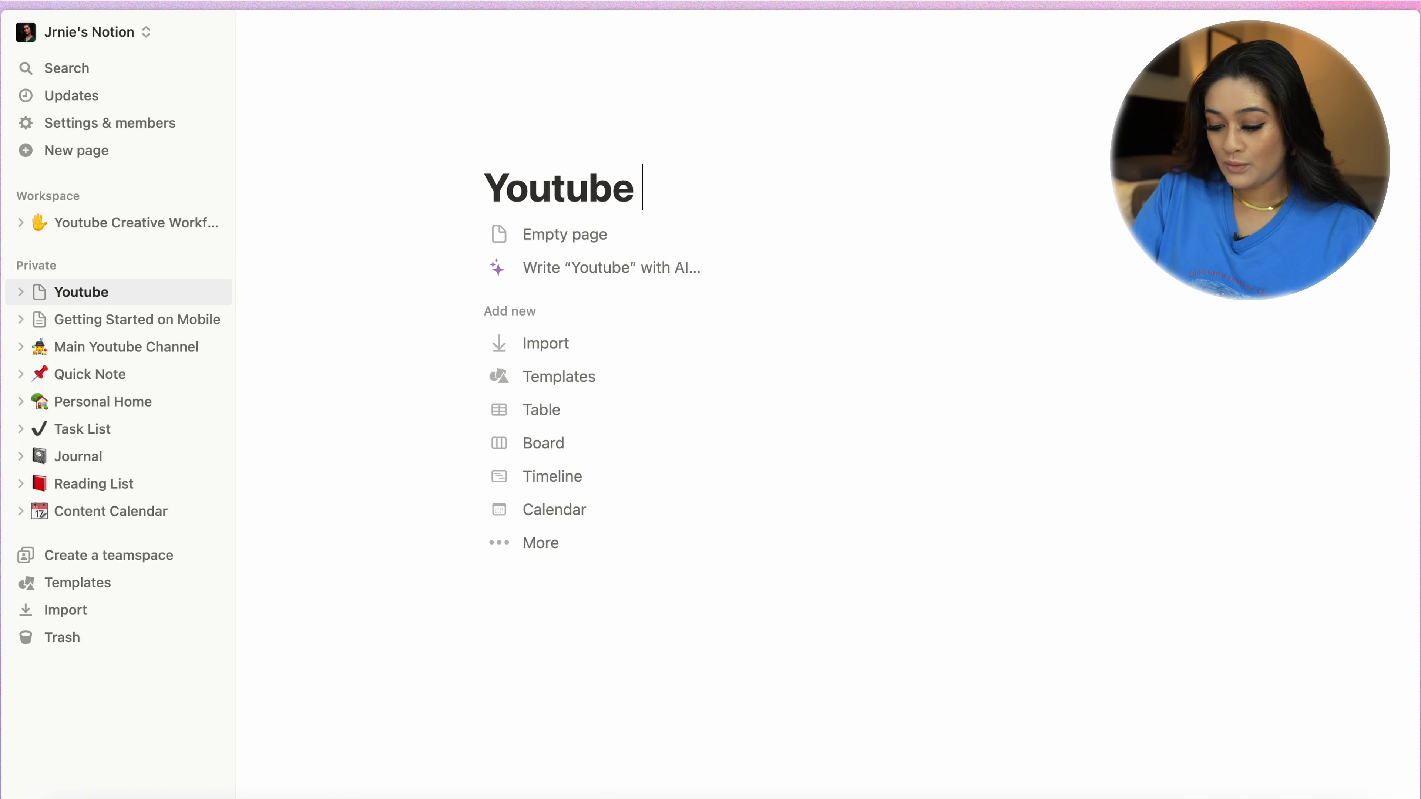
text(Workflow)
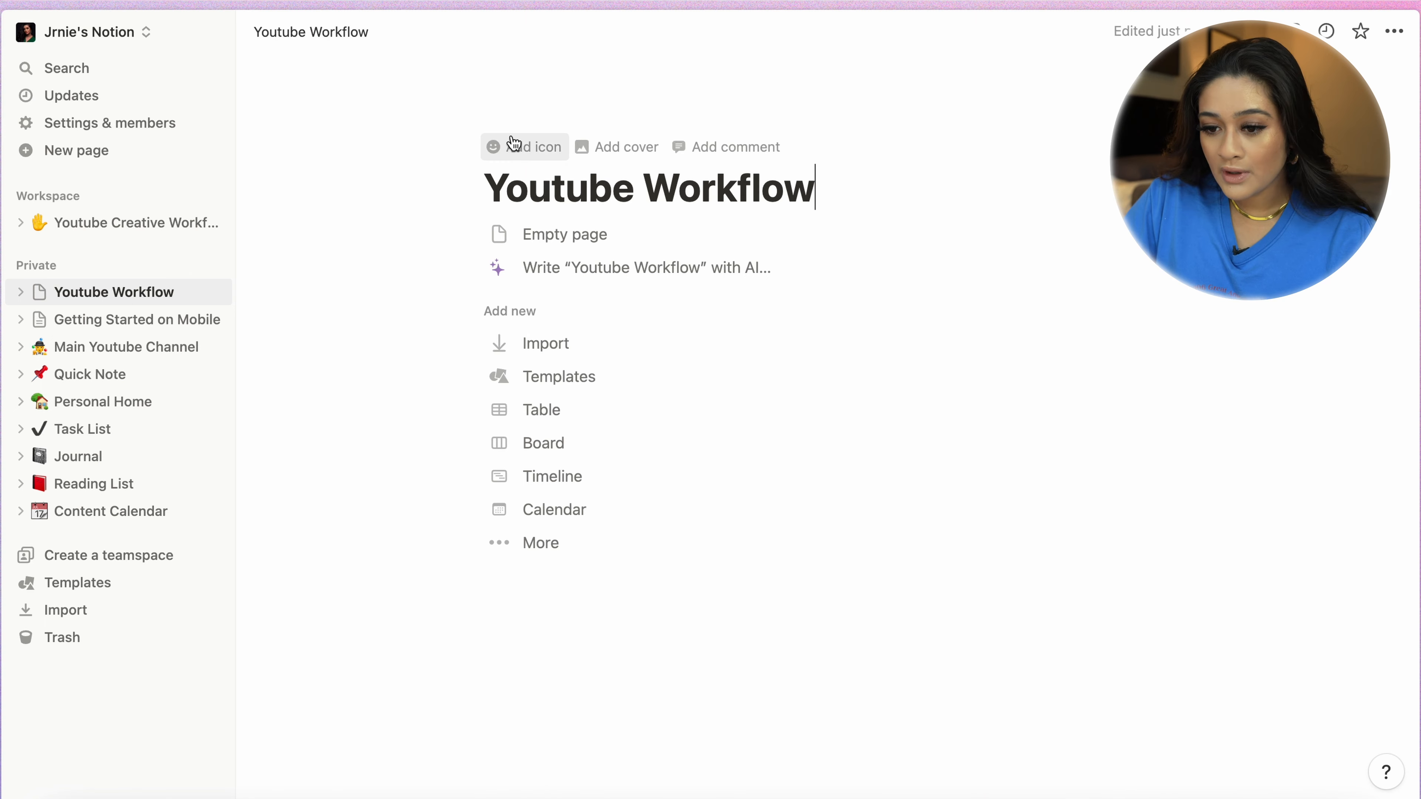
click(504, 144)
click(518, 167)
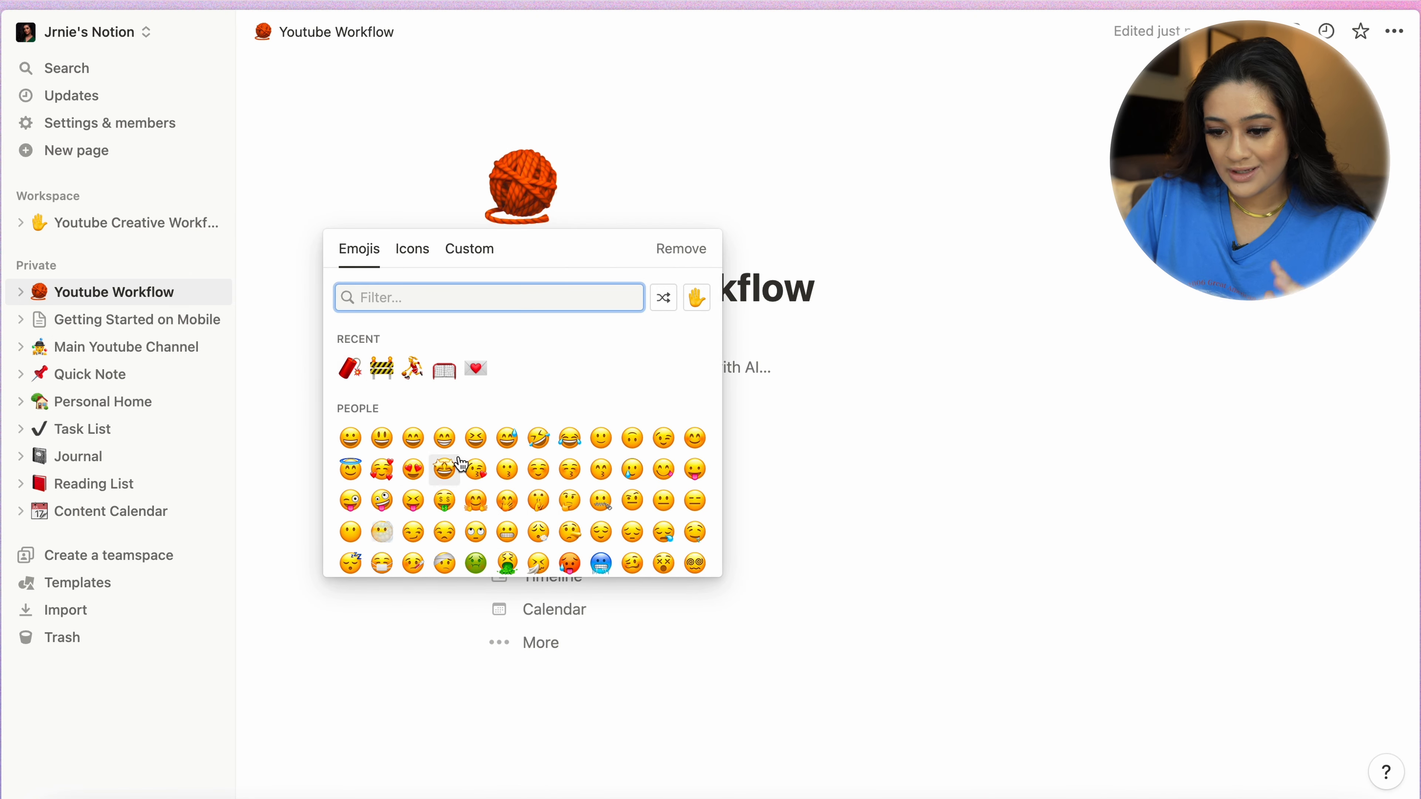
click(414, 471)
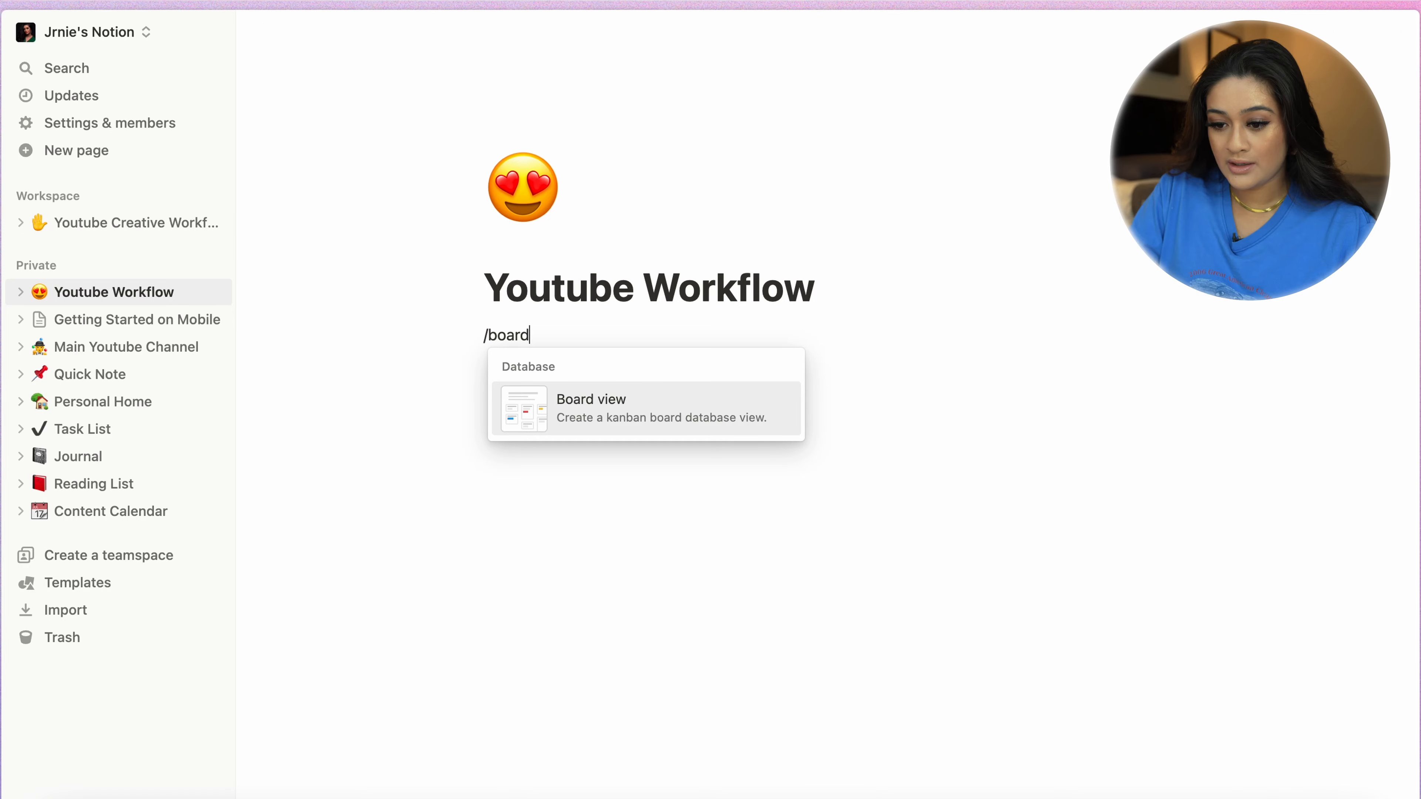
- Insert a board view backed by a new database into the page and title it "Youtube Workflow Progress"
mouse_move(532, 417)
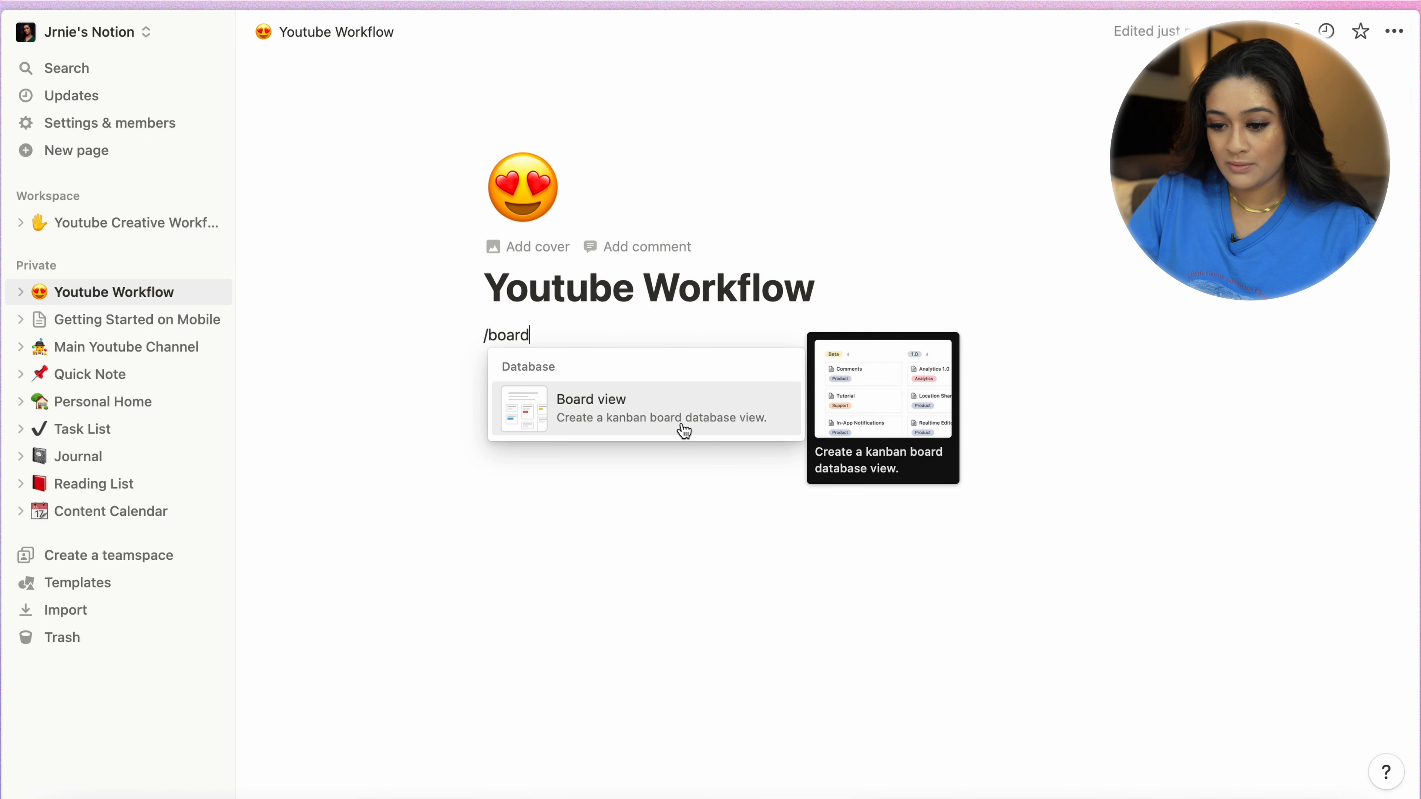
click(748, 434)
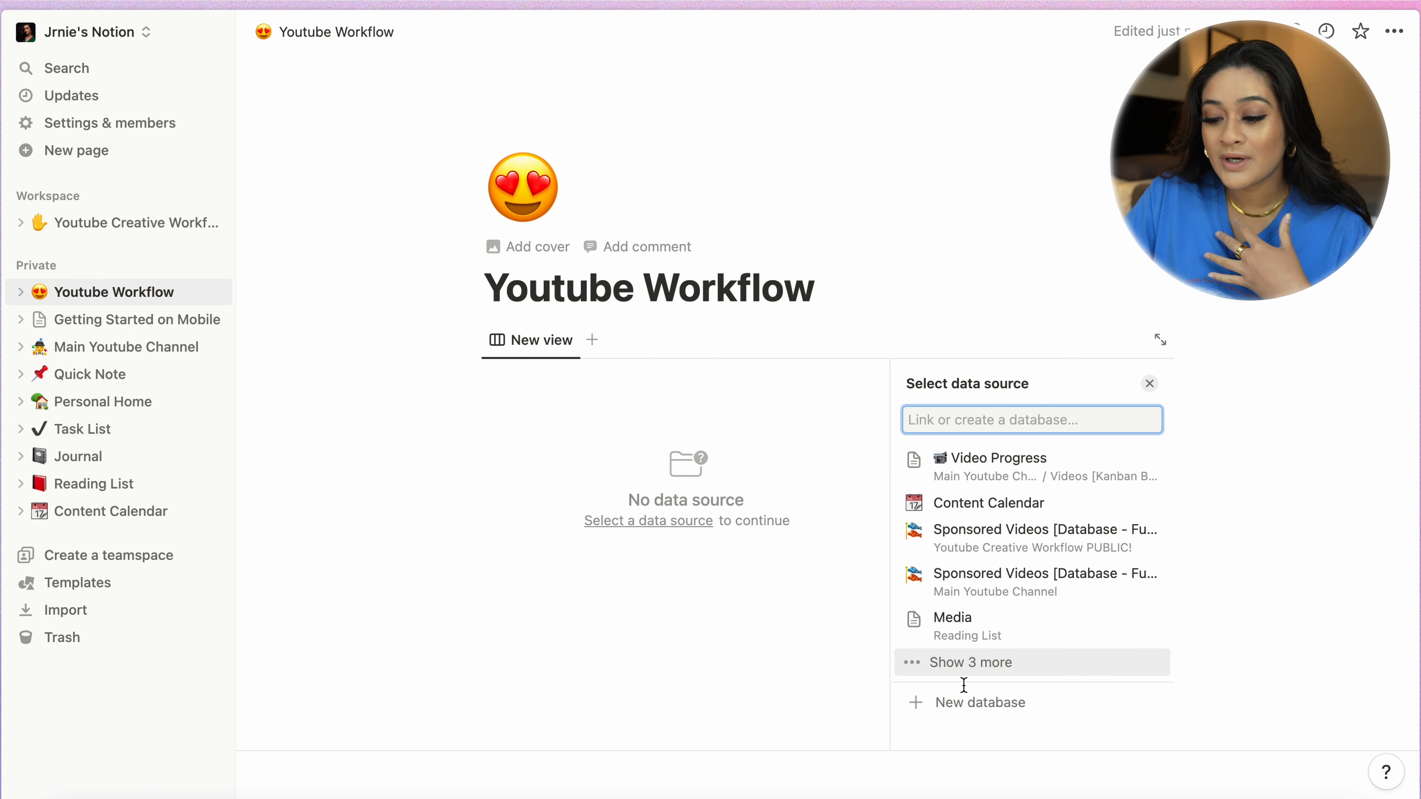
click(973, 704)
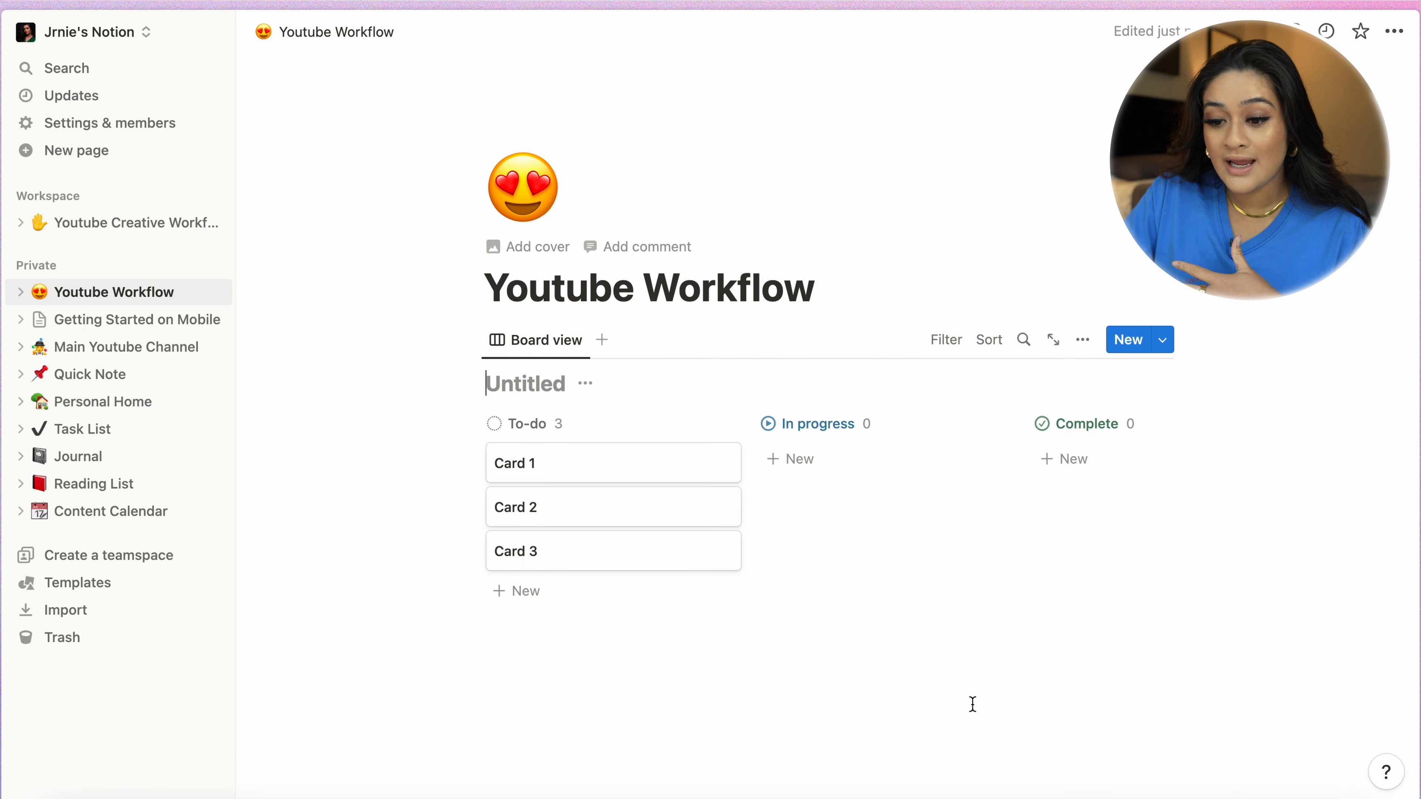
scroll(916, 436, right, 5)
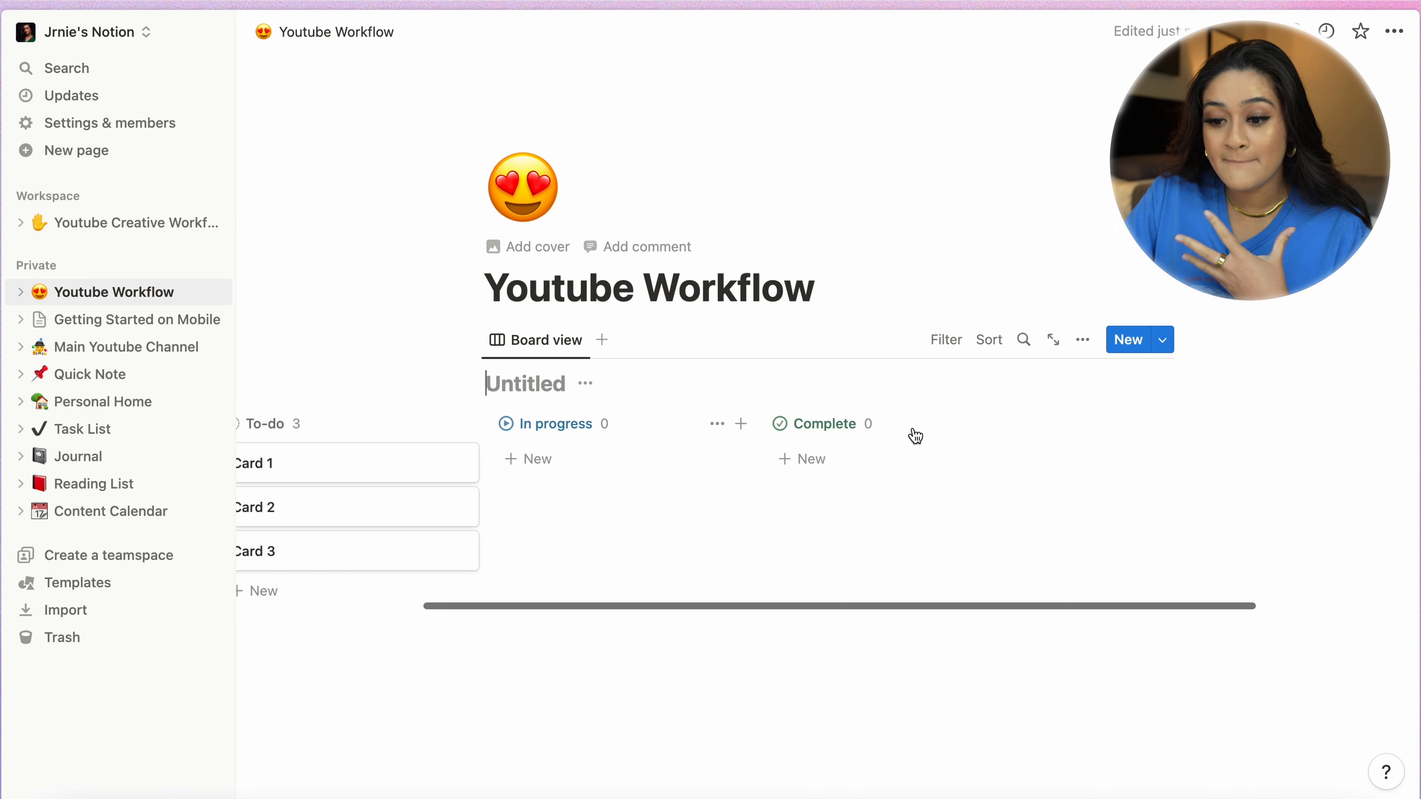
scroll(916, 436, left, 5)
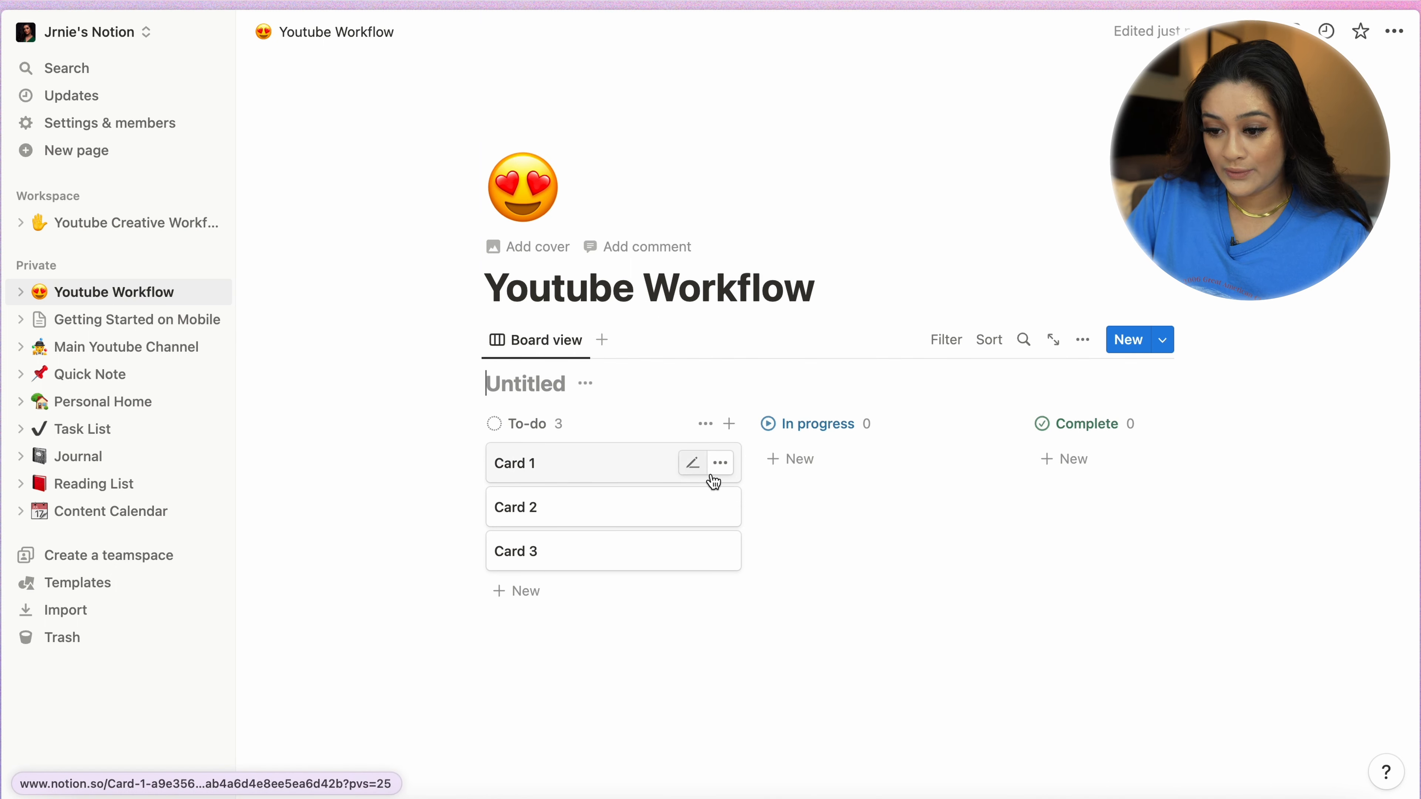
text(Yo)
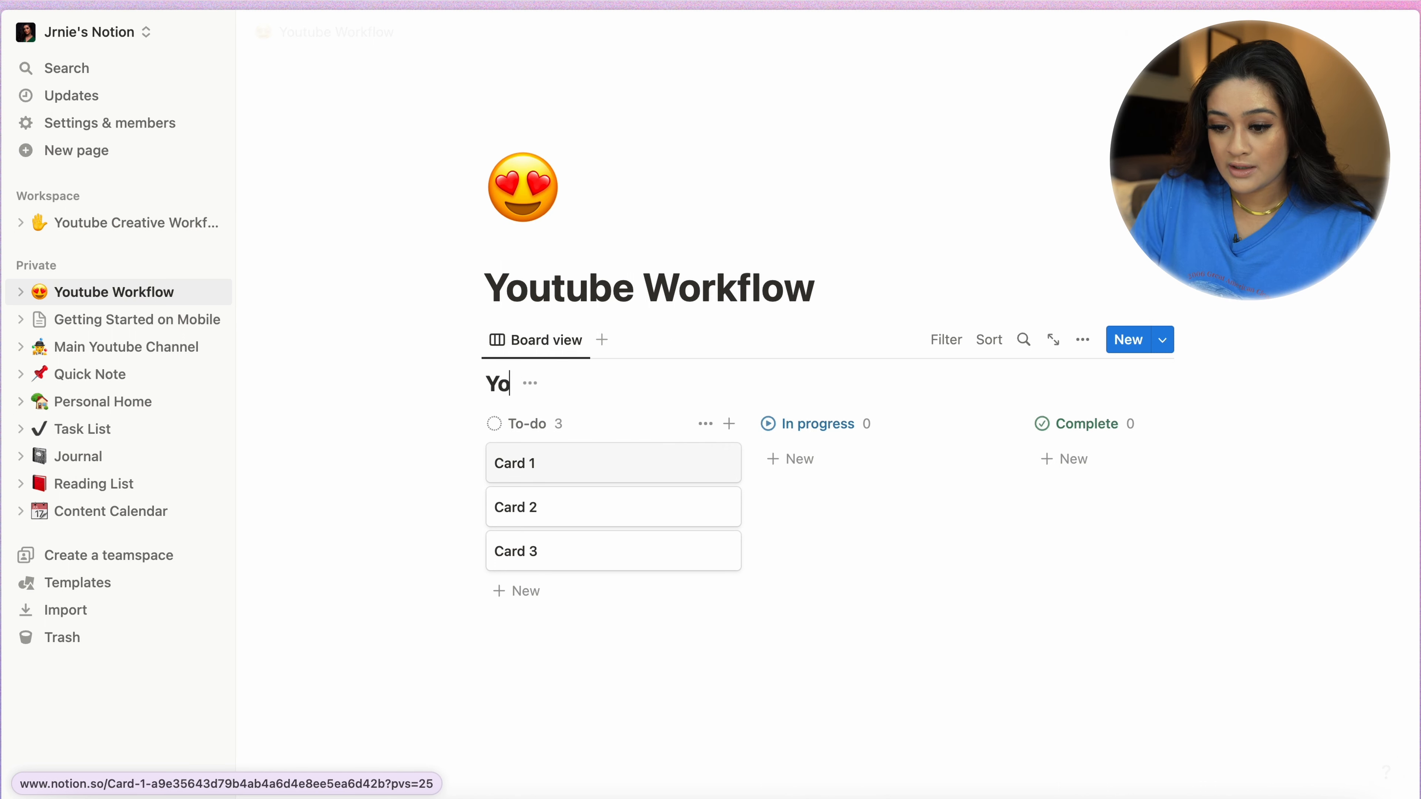
text(utube Workflow)
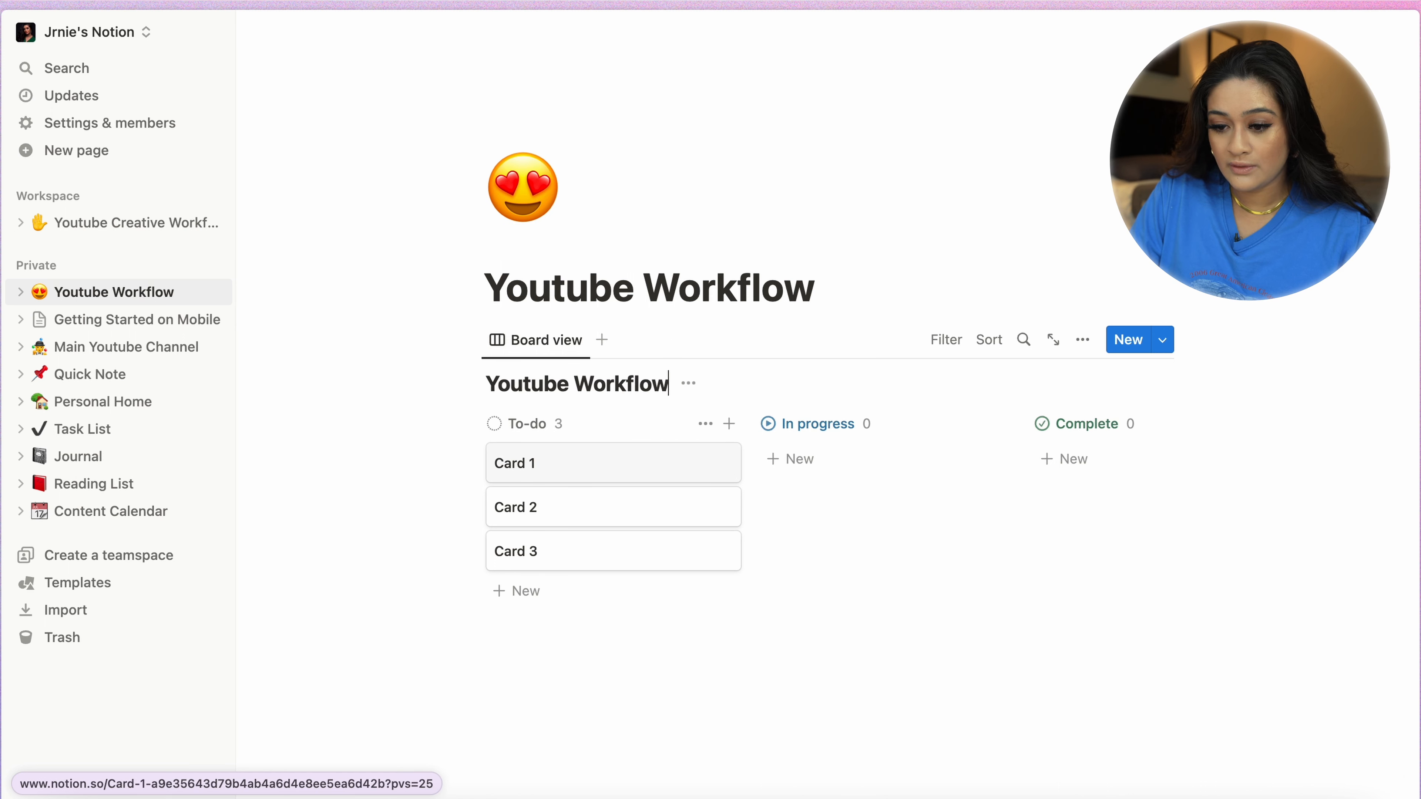
text( Progress)
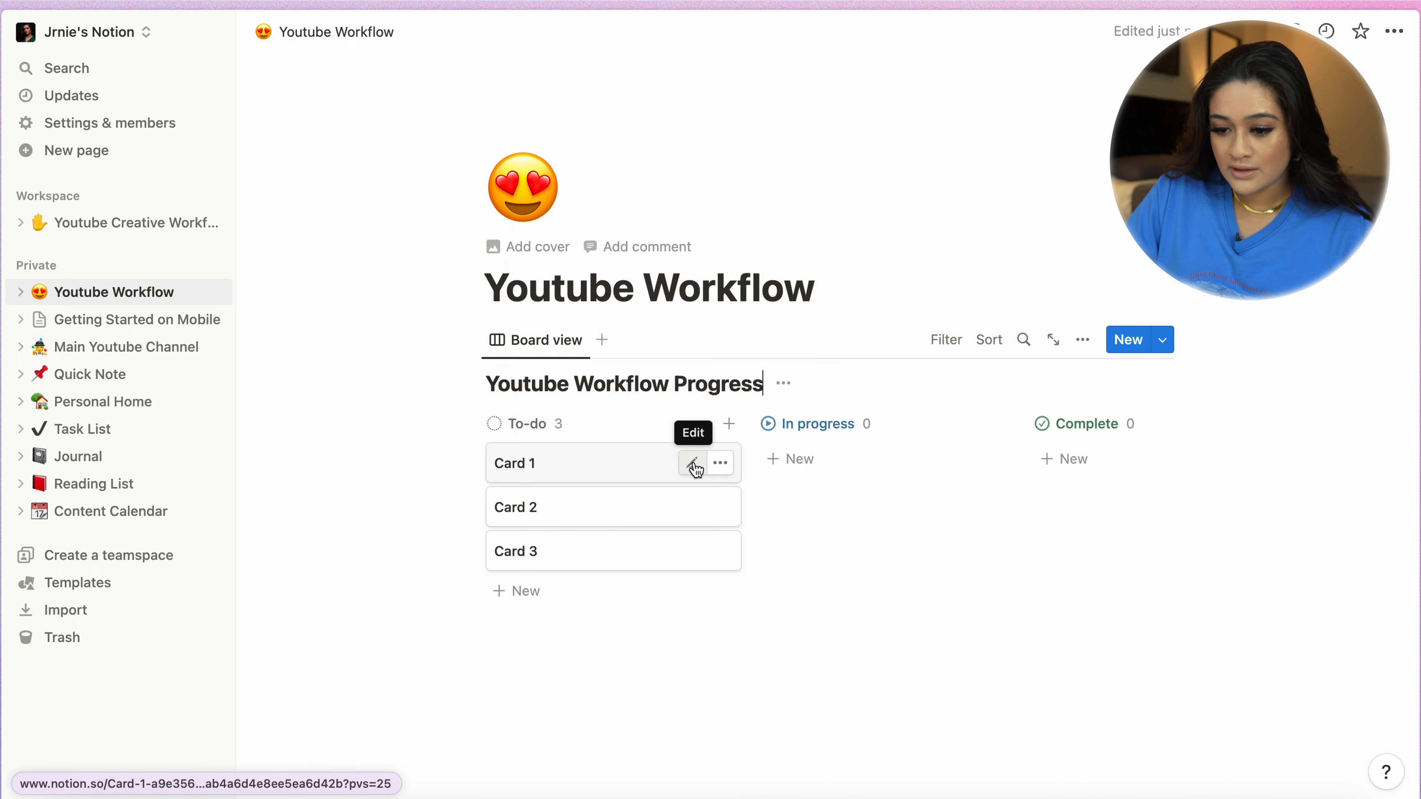
- Add a Select property named "Kanban Status" to Card 1 and place it above the Status property
click(694, 469)
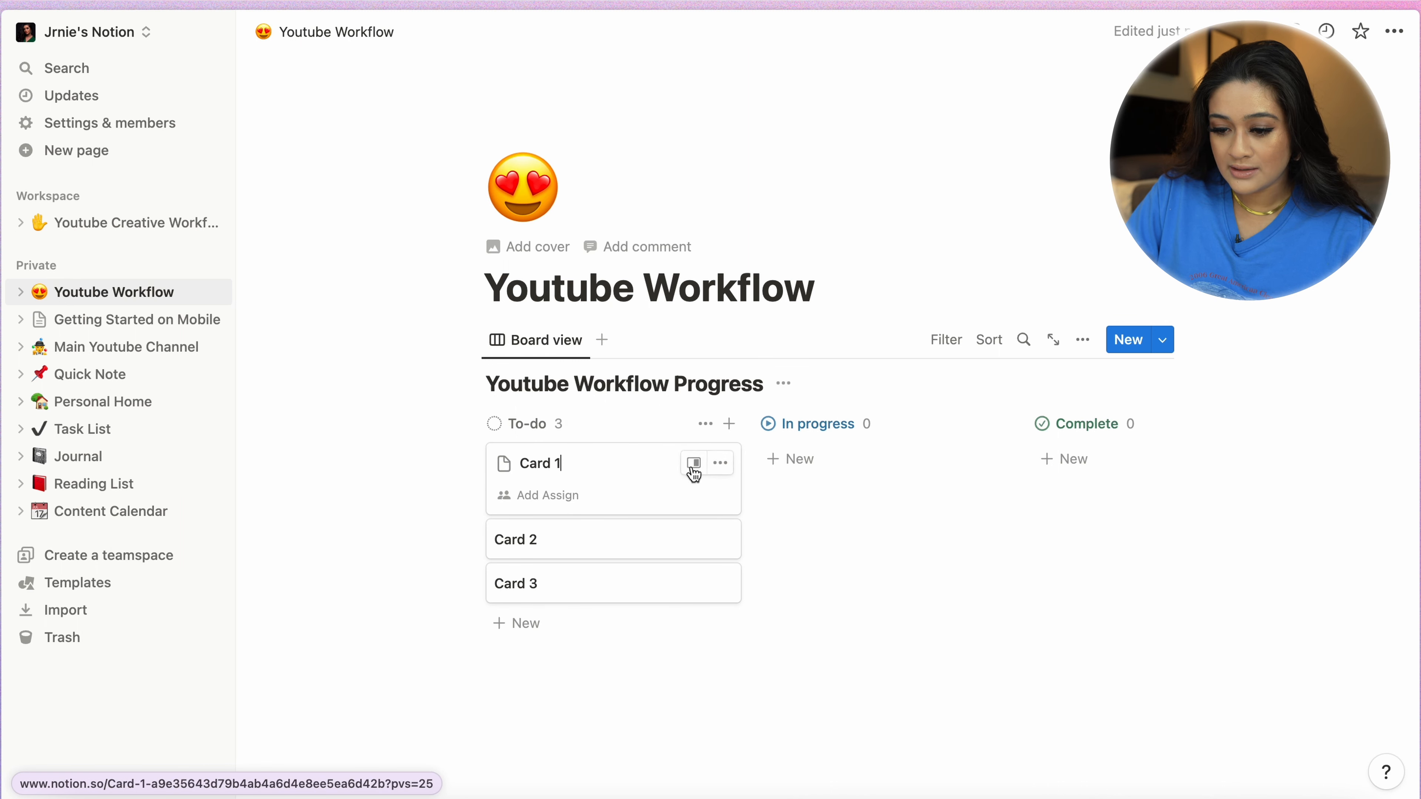
click(693, 465)
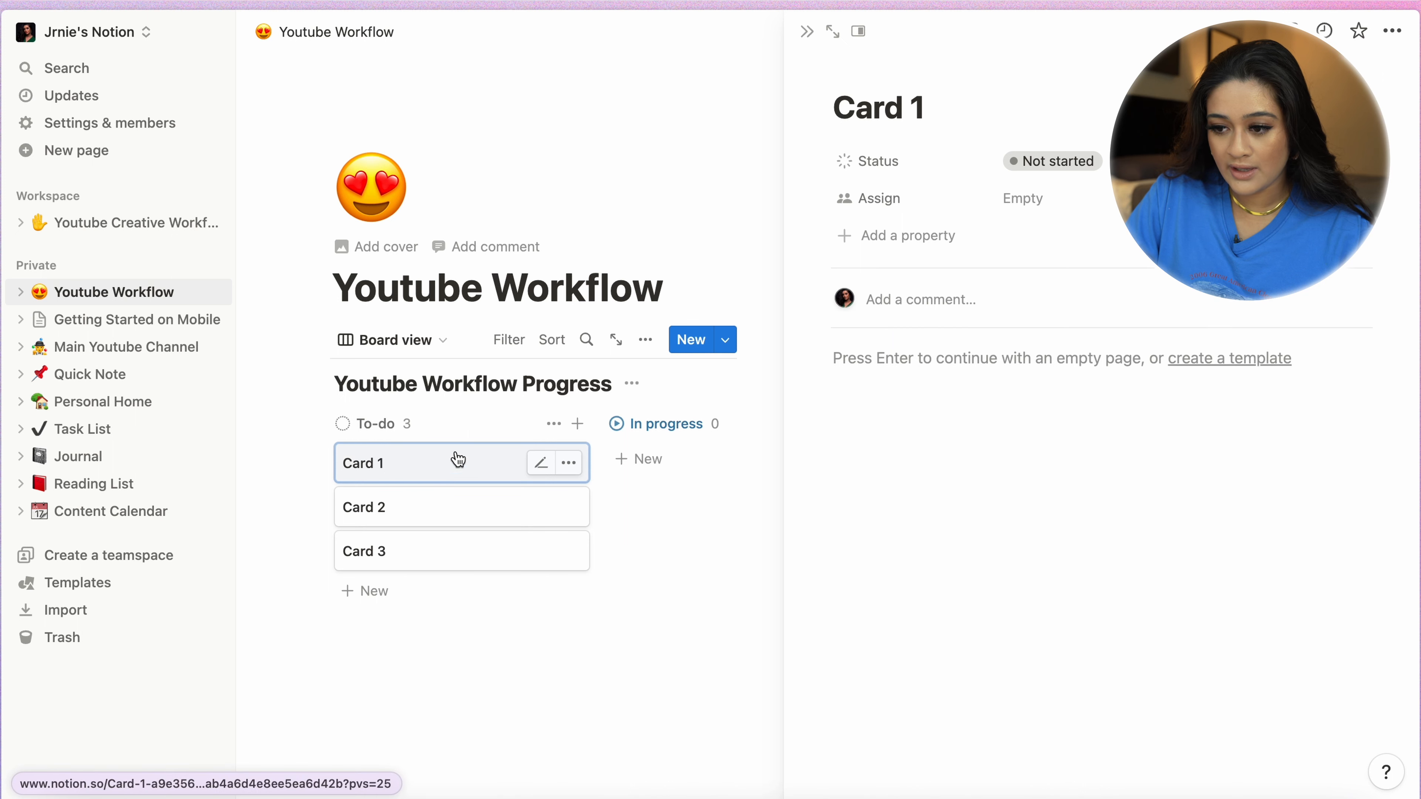
click(453, 475)
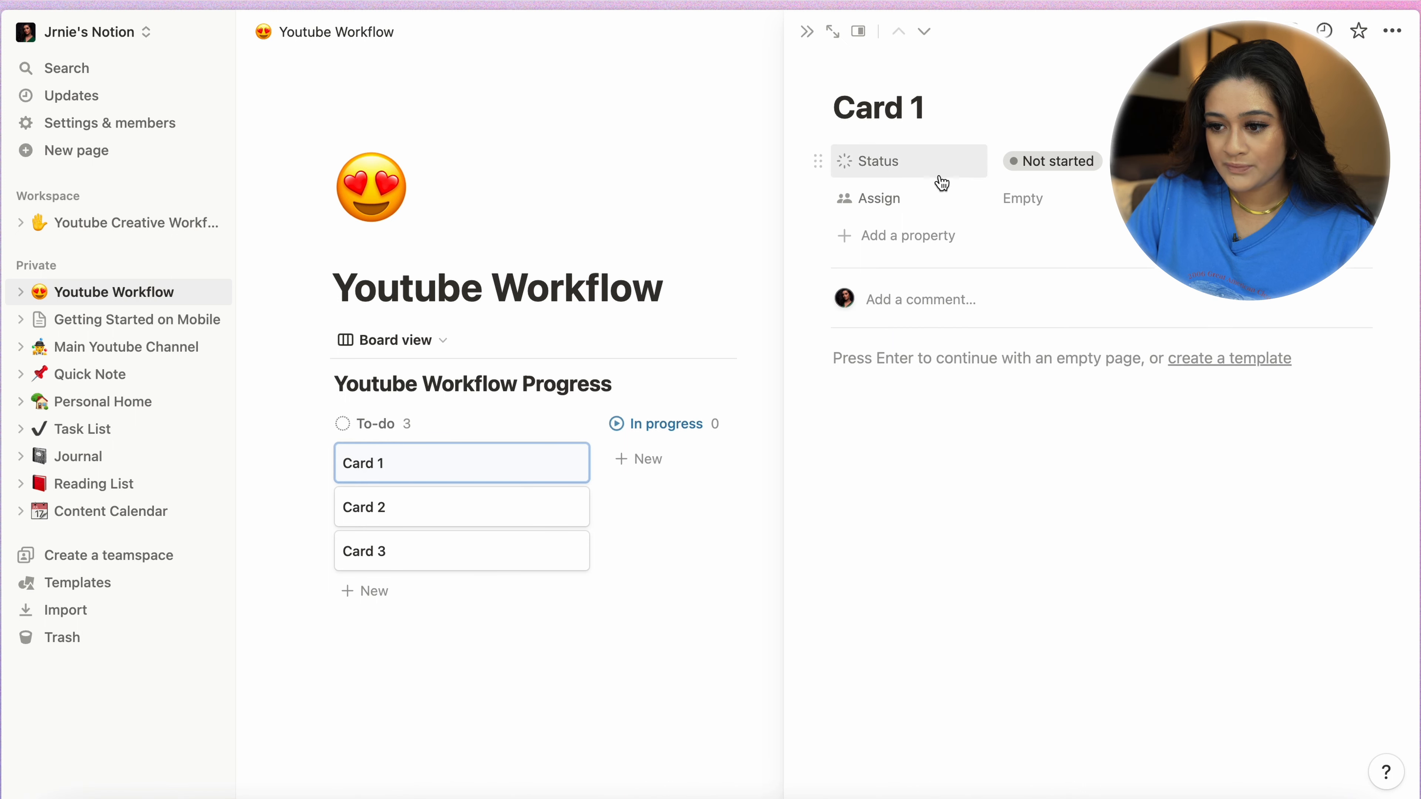
click(876, 246)
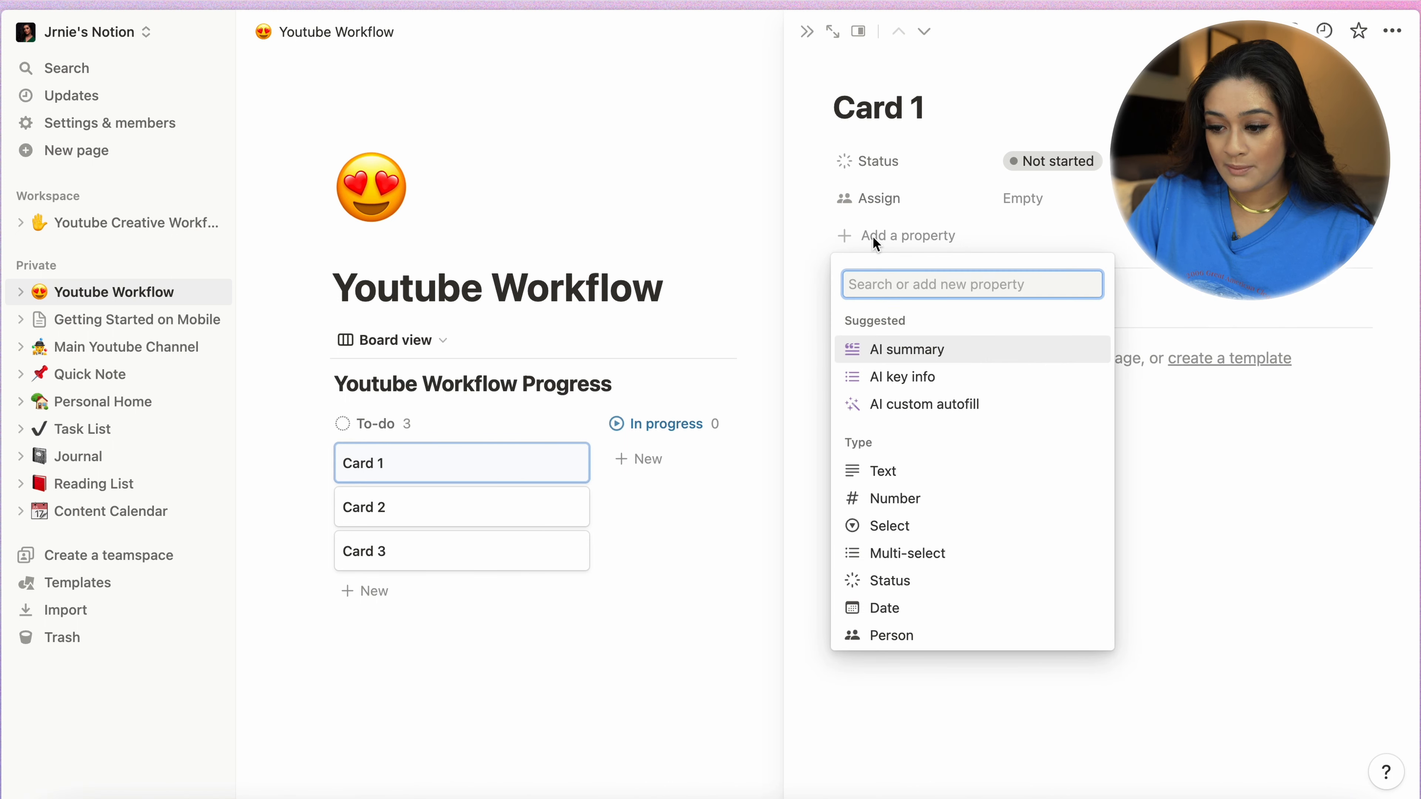
scroll(945, 437, down, 2)
click(920, 448)
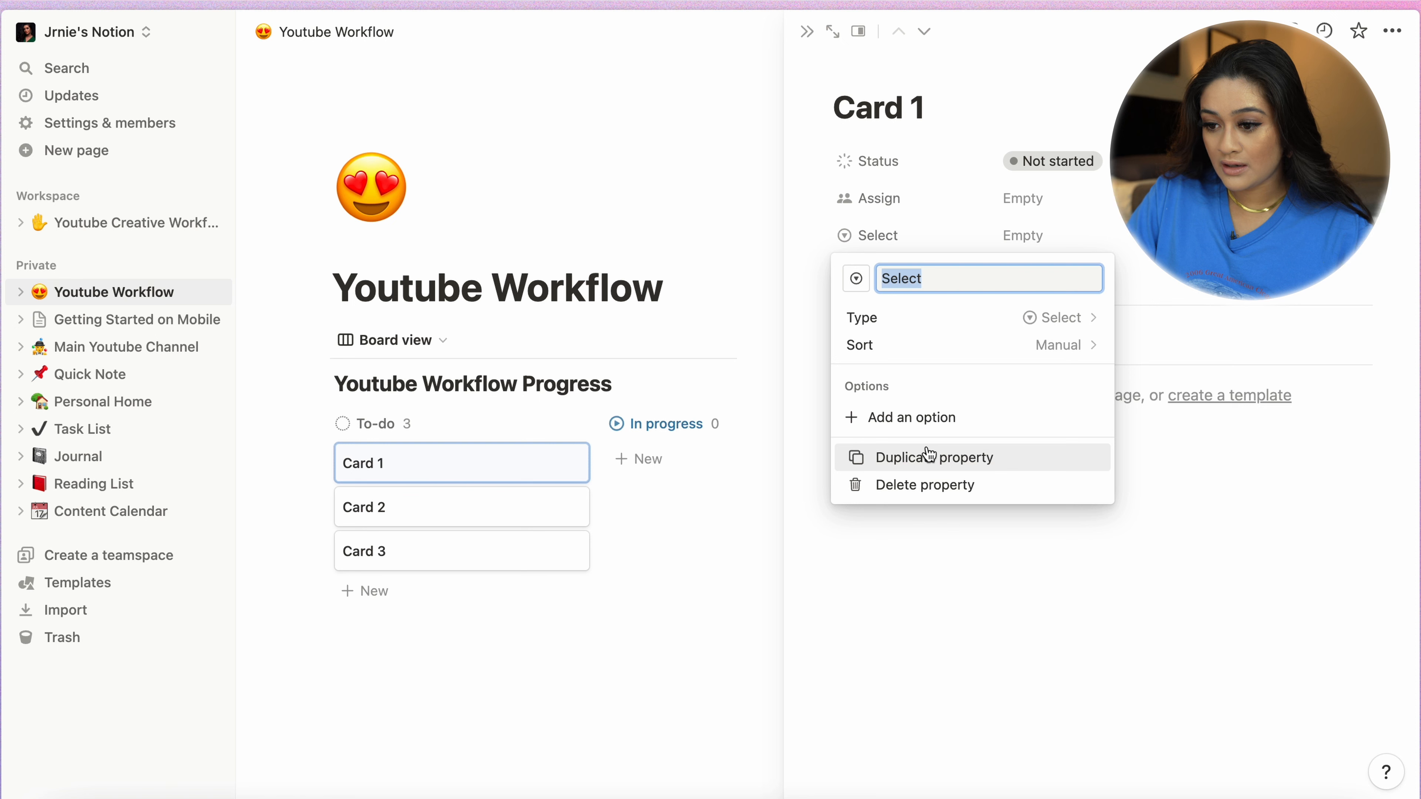
text(Kan)
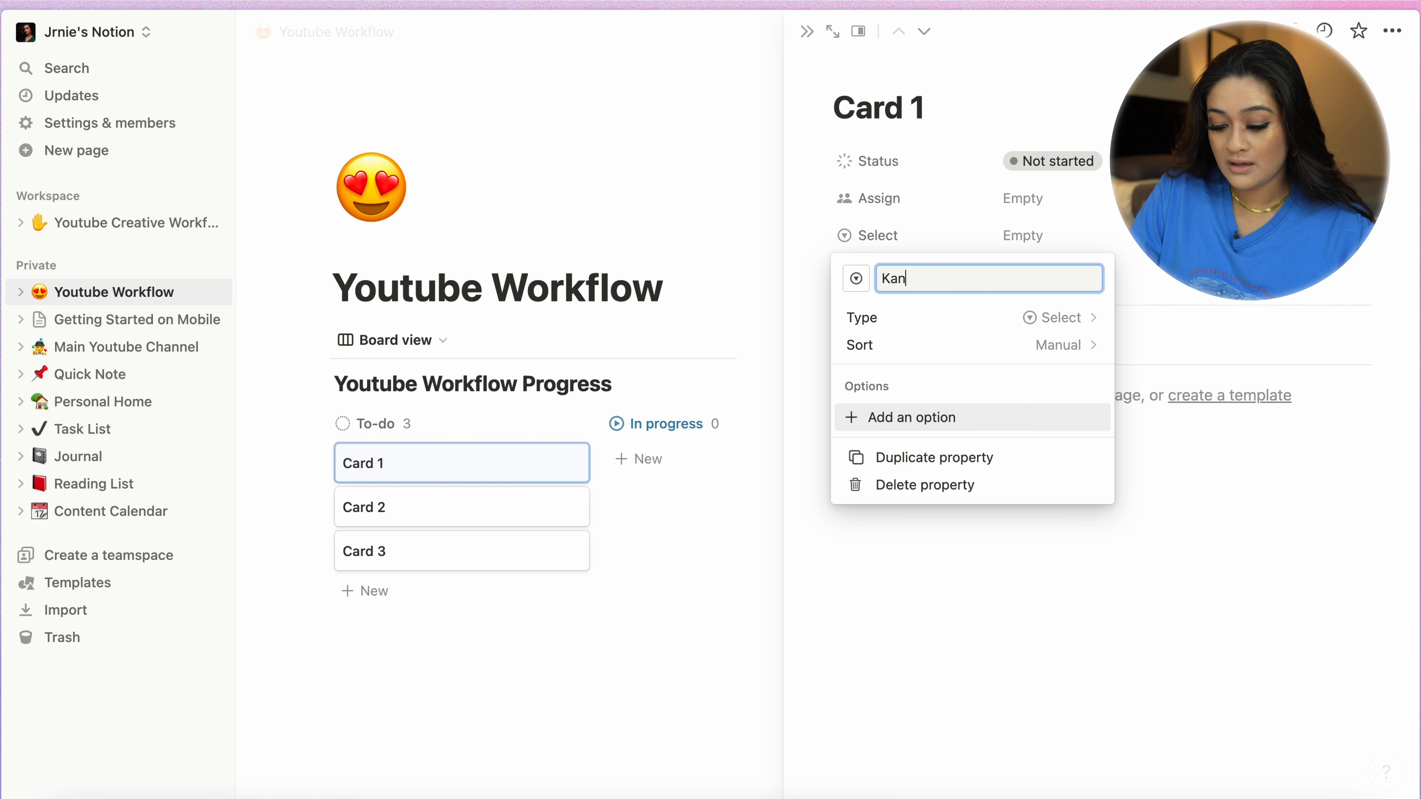
text(ban Status)
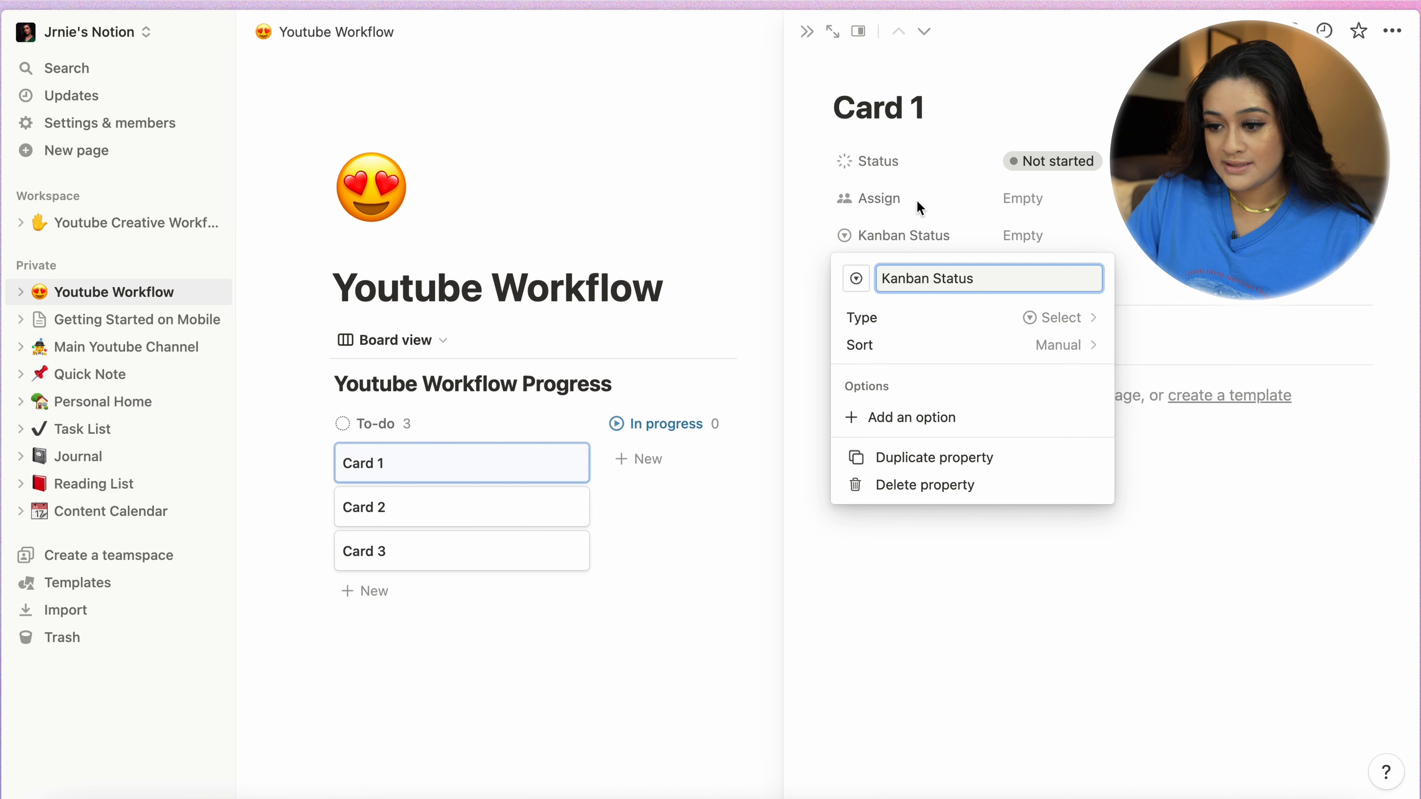
key(Return)
drag(818, 235, 816, 162)
click(689, 580)
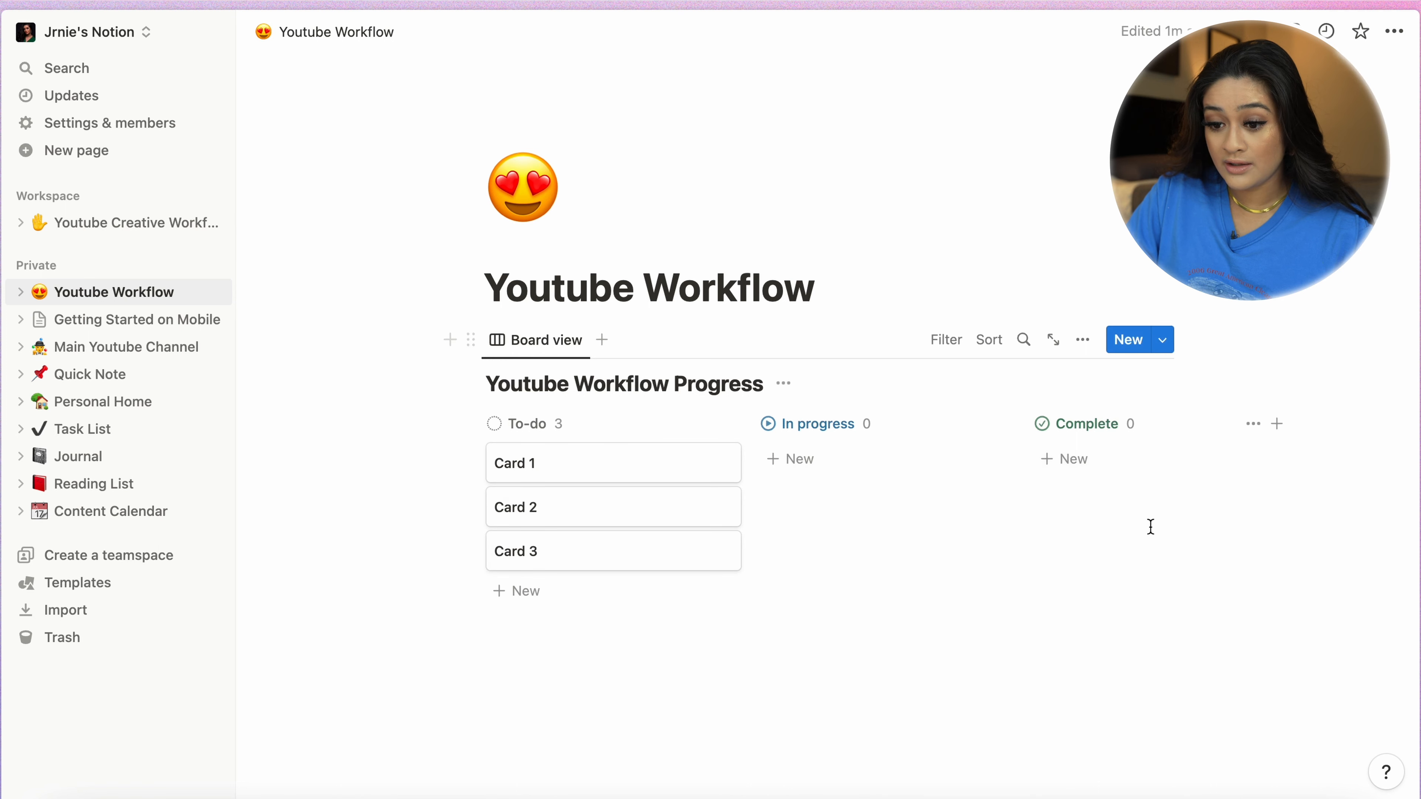
- Create the Kanban Status options "Idea", "Writing in Progress" and "Script Ready for Review" from Card 1
click(593, 462)
click(1024, 162)
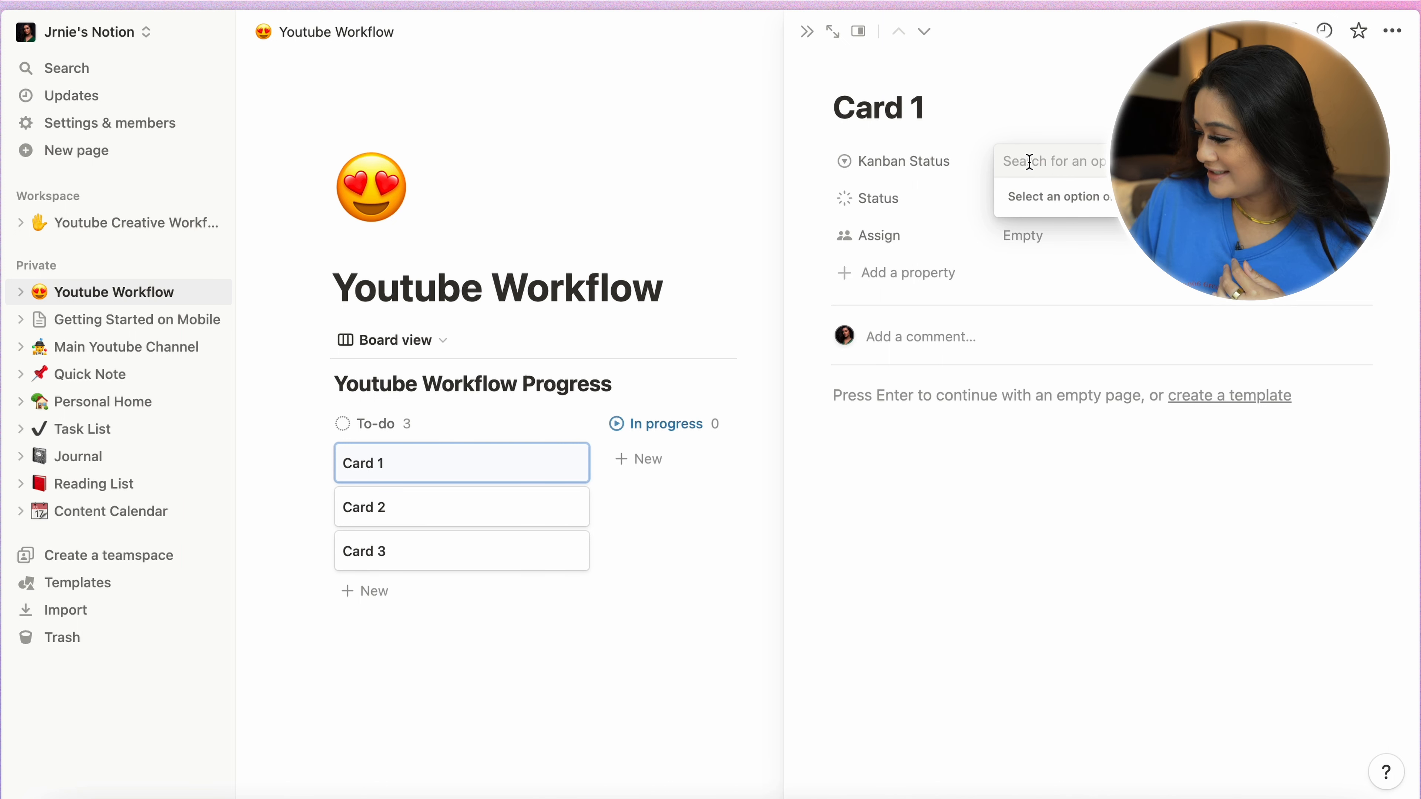
text(Idea)
key(Return)
click(1029, 162)
text(Writing in Progress)
key(Return)
click(1030, 162)
text(Script Ready for)
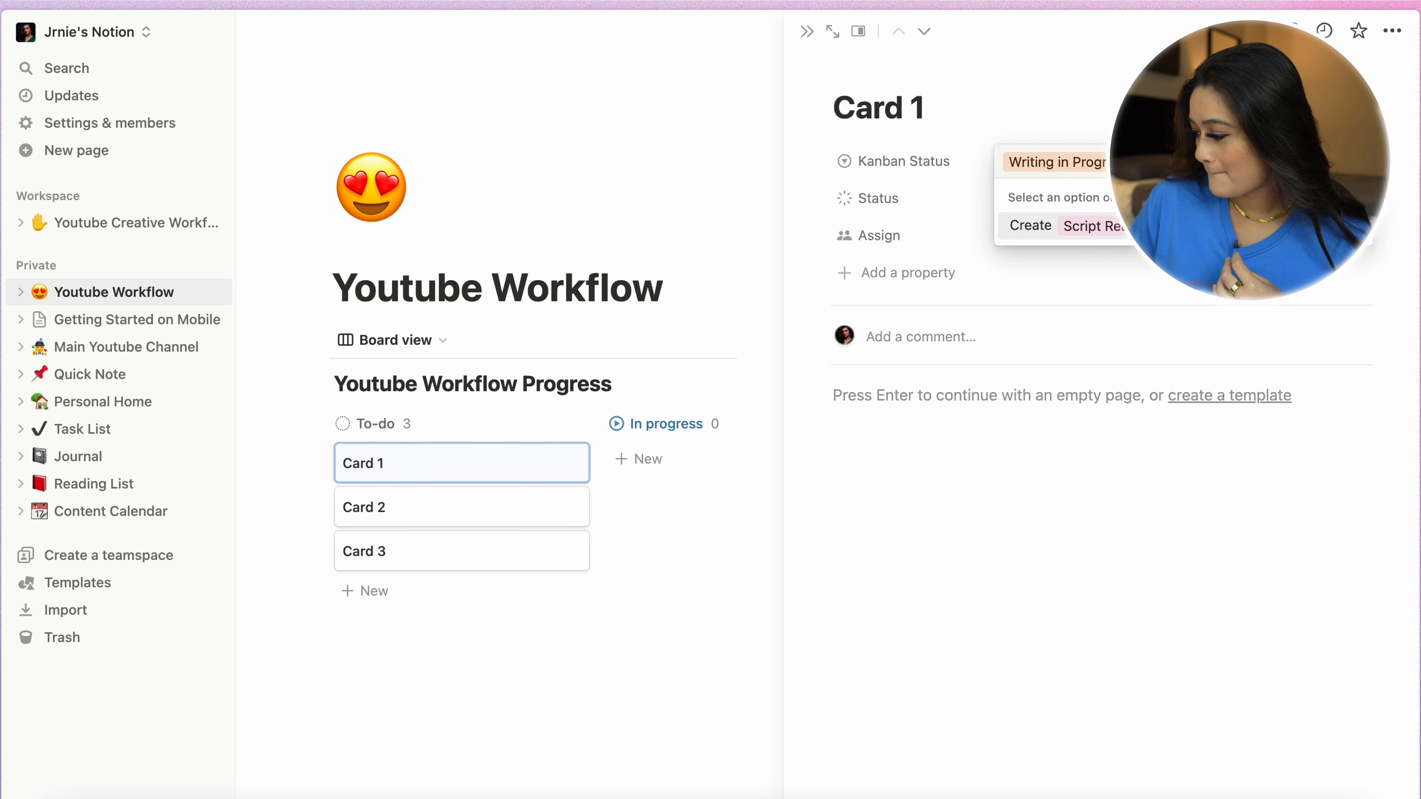
key(Return)
click(828, 416)
- Add the options "Ready to Film" and "Filmed" to Card 1's Kanban Status property
click(1041, 161)
text(Ready to Film)
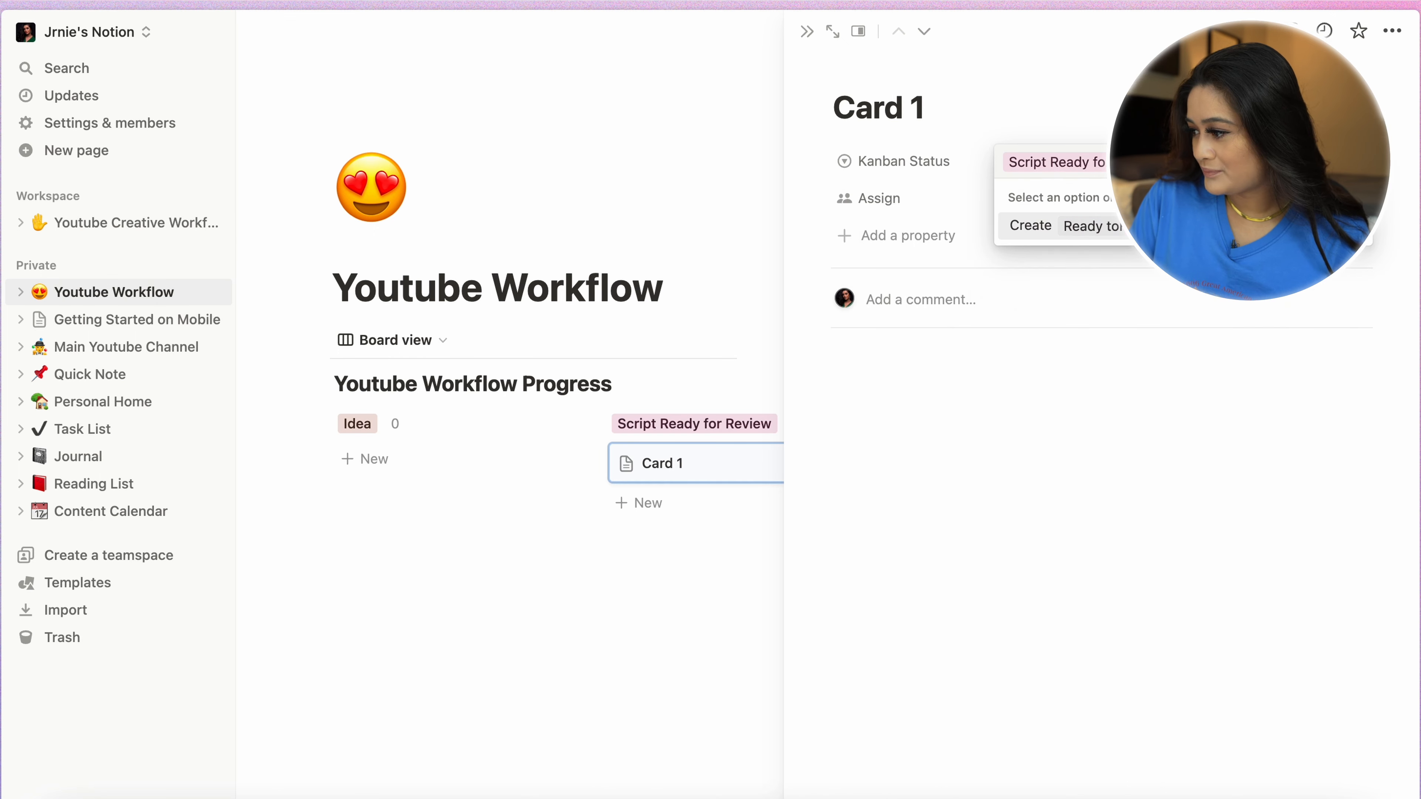
key(Return)
click(1046, 162)
key(Escape)
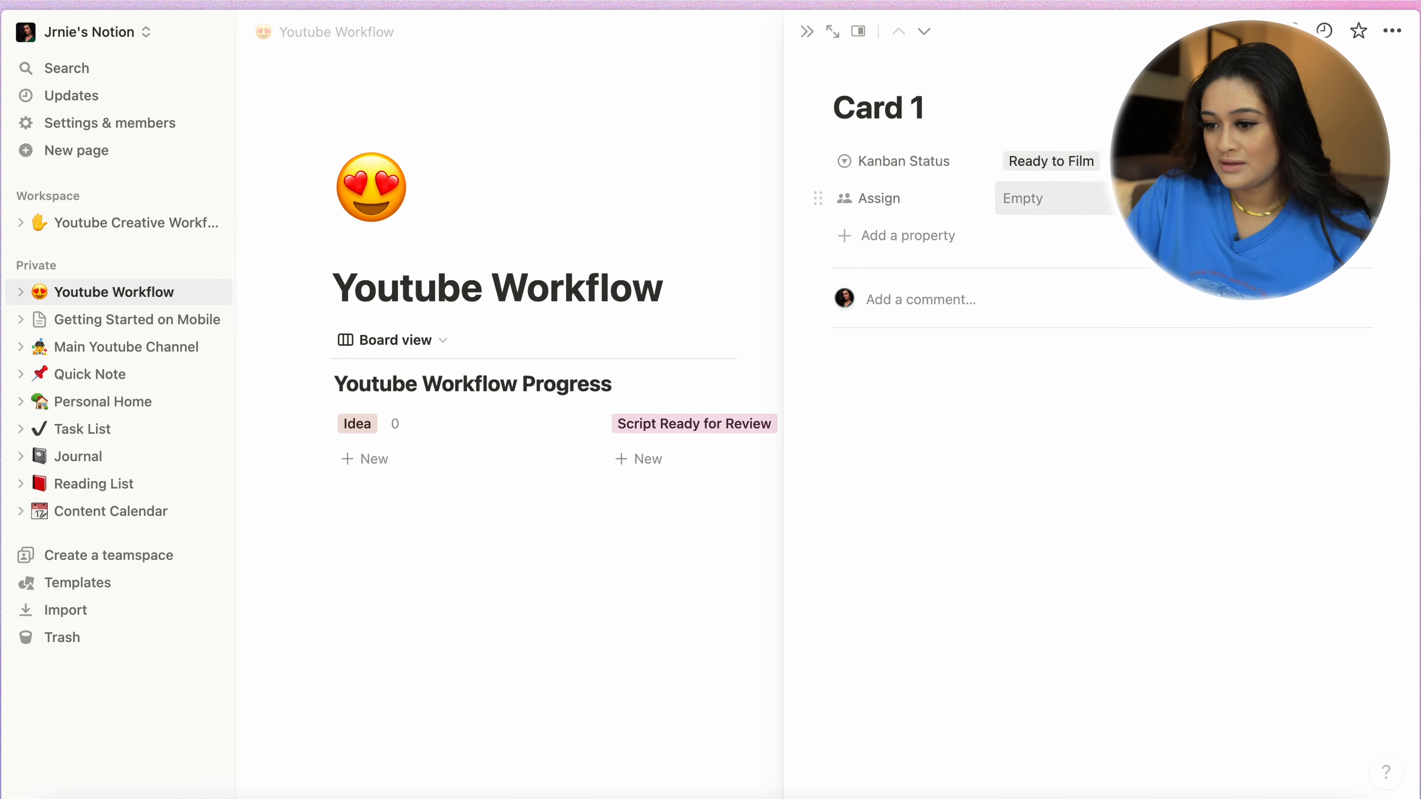
click(1046, 162)
text(Filmed)
key(Return)
- Add the Kanban Status options "With Editor" and "With Ali", and close Card 1
click(1047, 162)
text(With Editor)
key(Return)
click(1047, 162)
text(With AI)
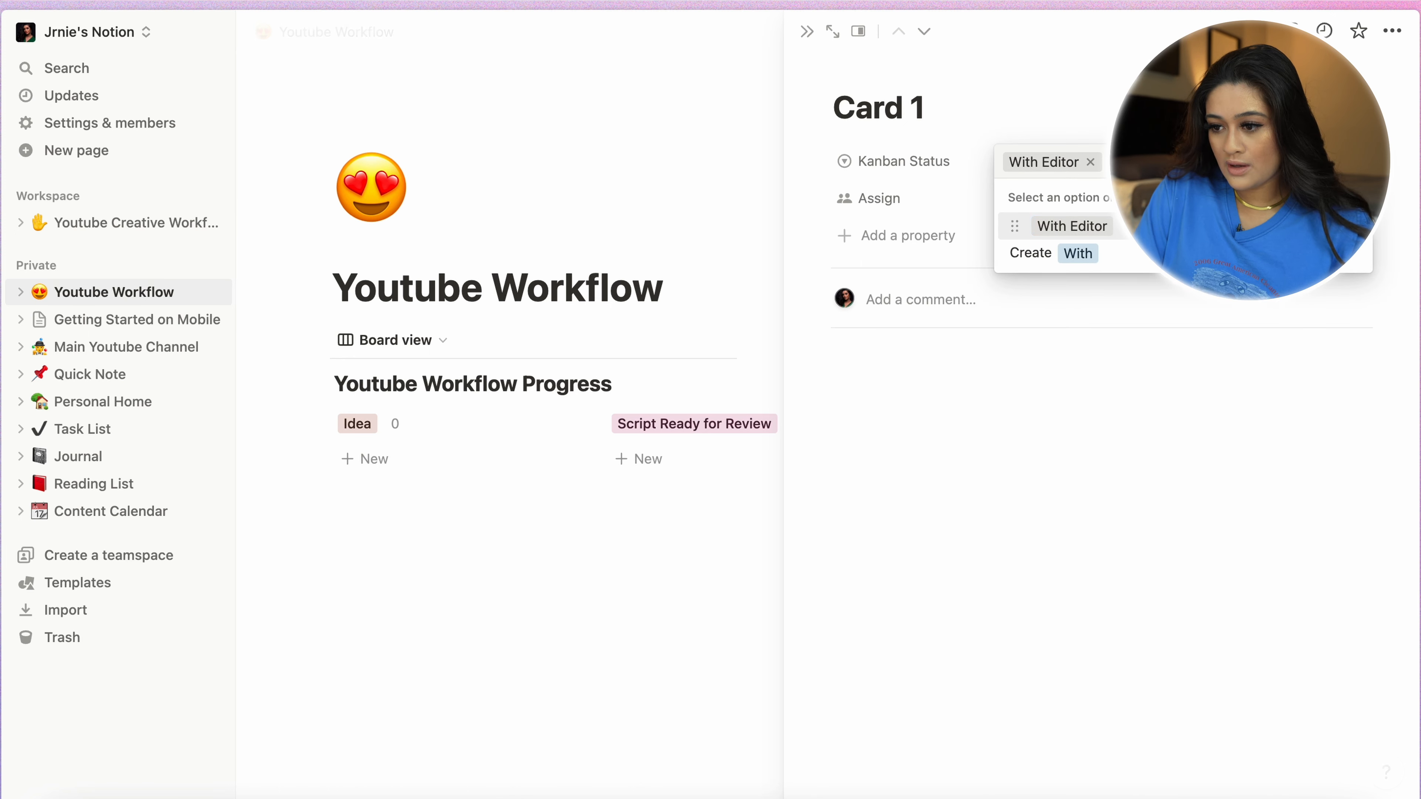
key(Return)
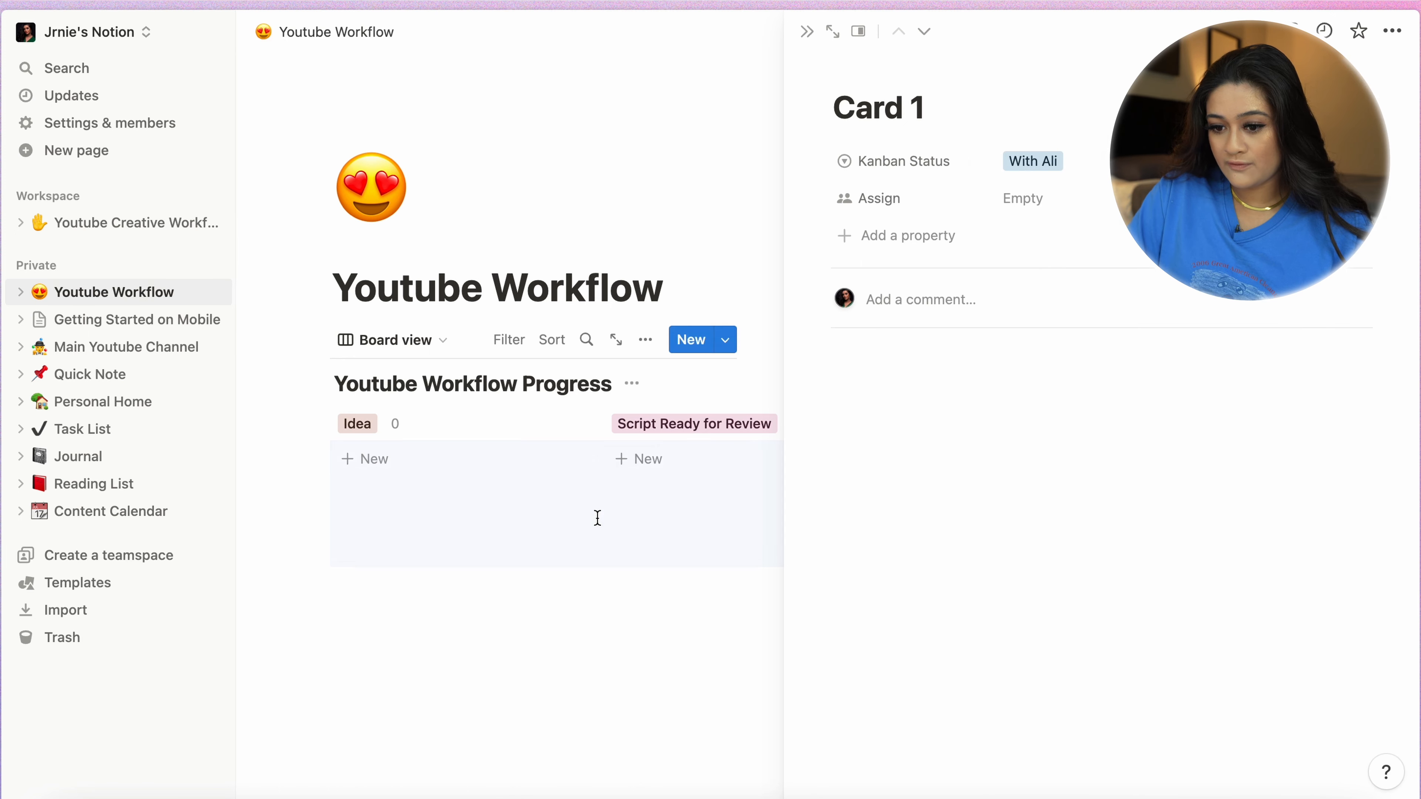
click(807, 31)
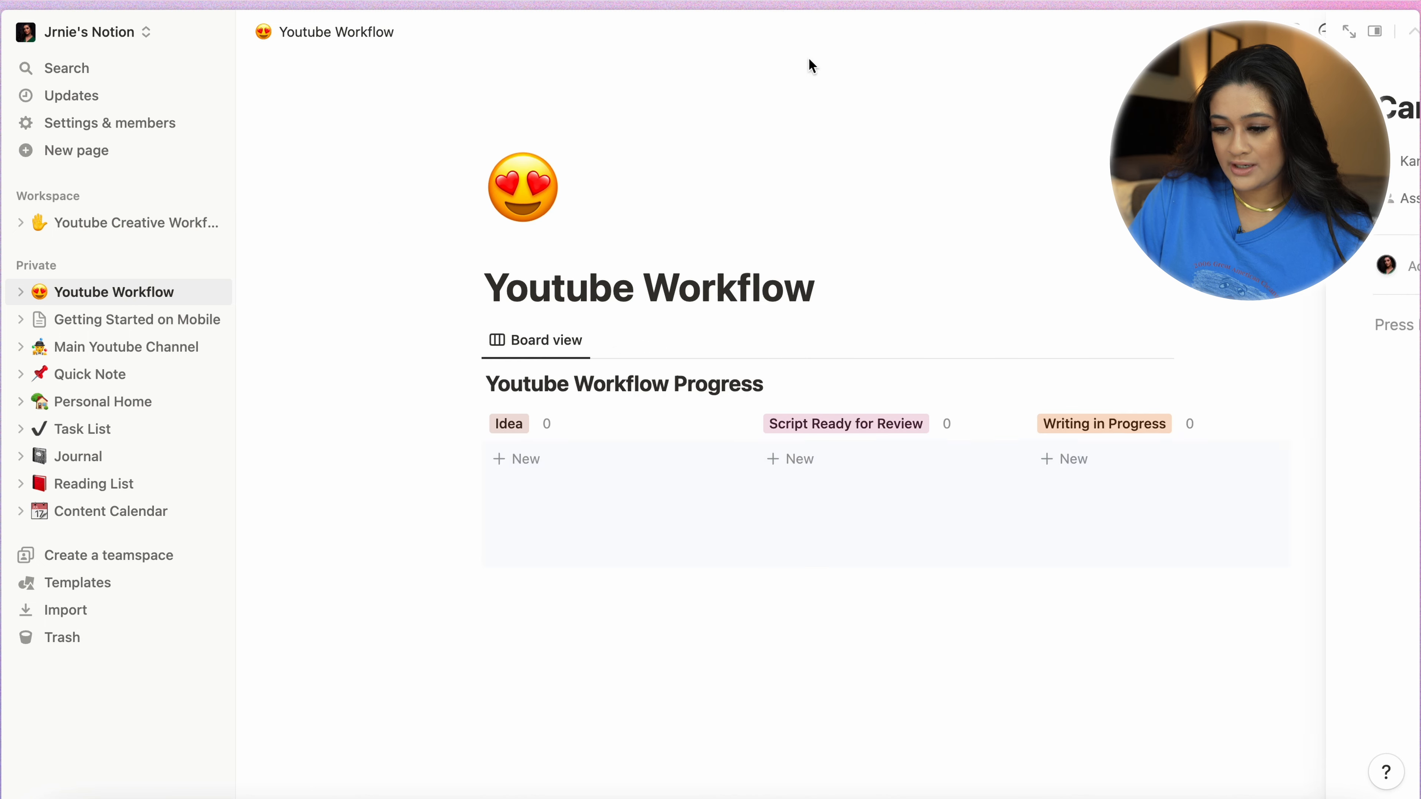
scroll(1056, 479, right, 10)
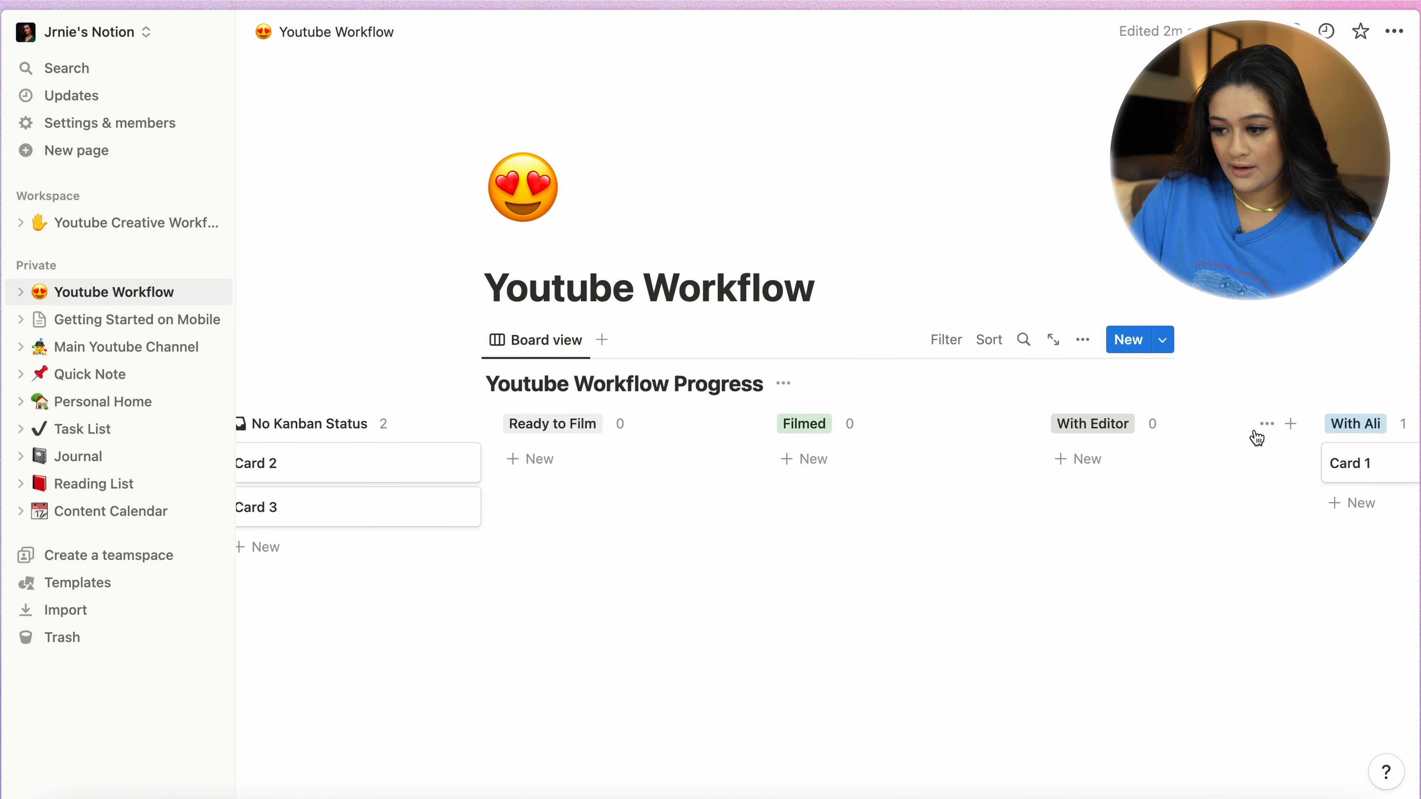
scroll(1253, 435, left, 10)
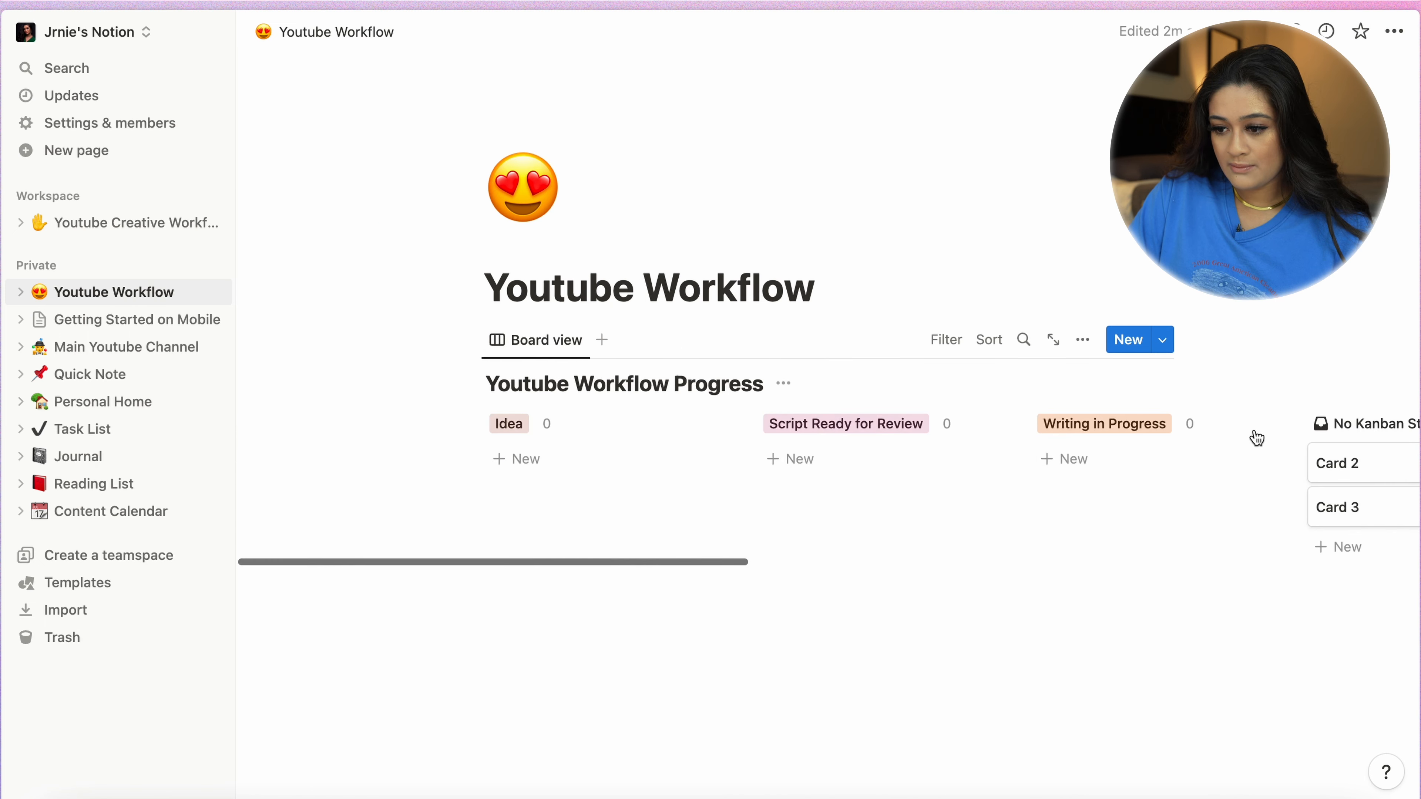
click(1172, 346)
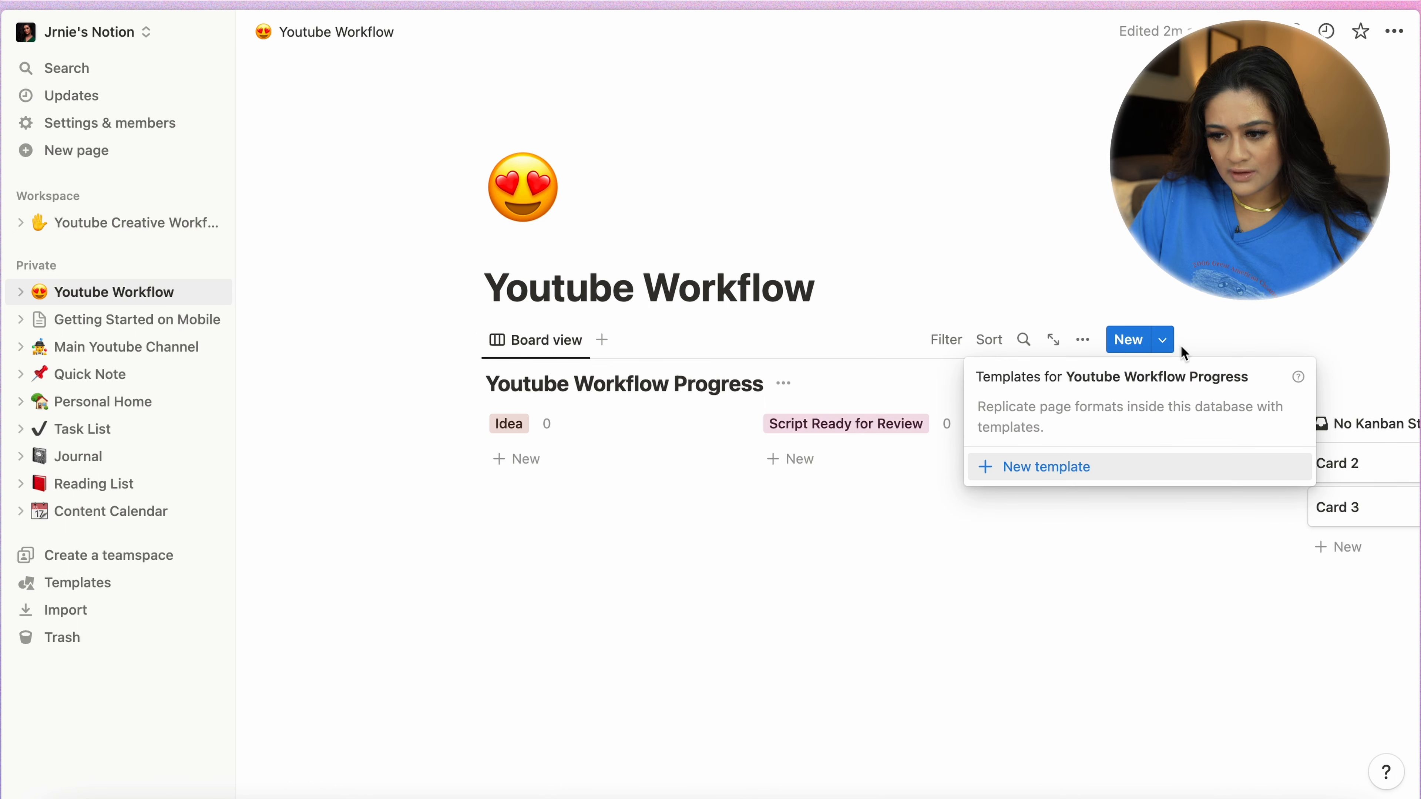
click(1167, 342)
- Move the "No Kanban Status" column to the start of the board, before the Idea column
scroll(1196, 441, right, 10)
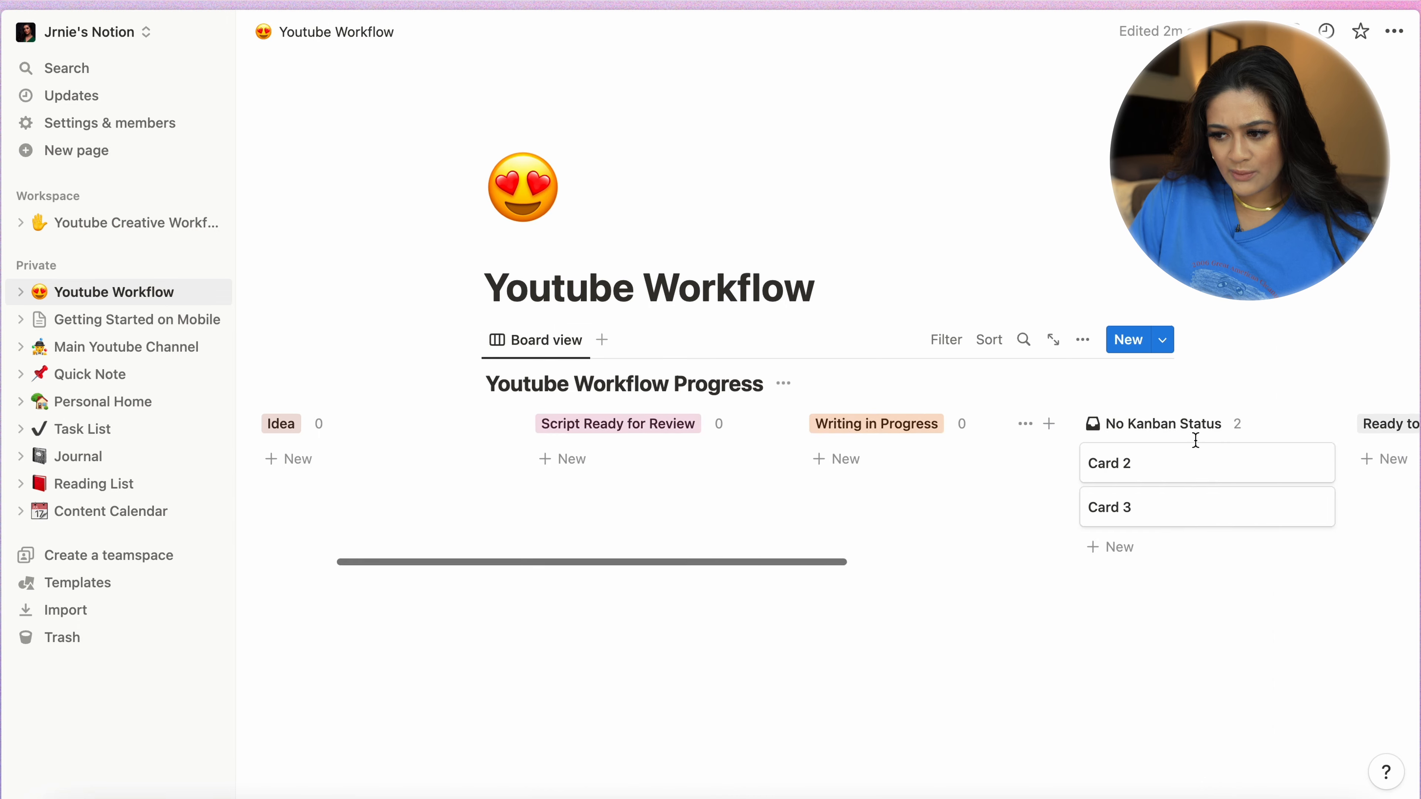
scroll(1196, 441, left, 10)
scroll(1196, 441, right, 2)
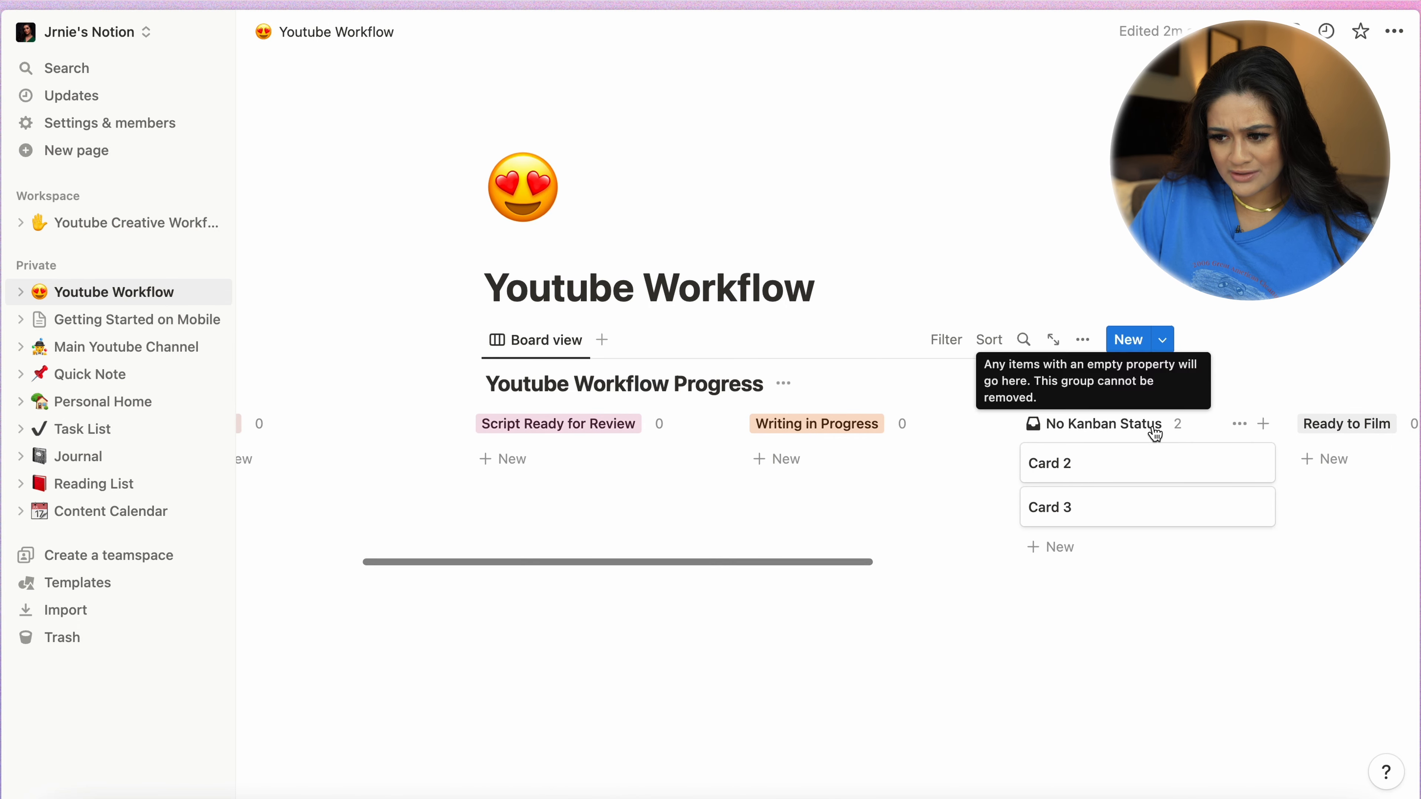
drag(1155, 432, 448, 437)
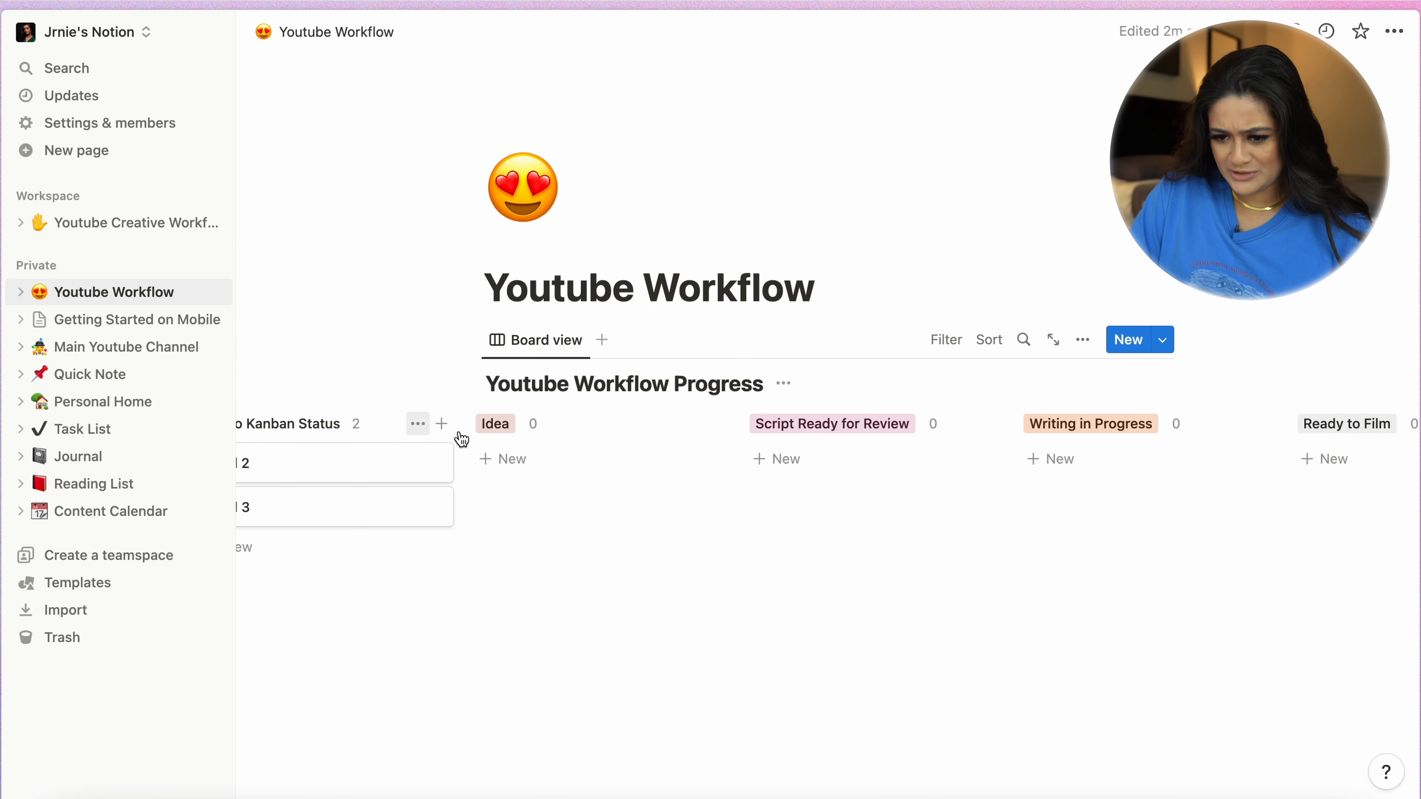
scroll(555, 438, left, 5)
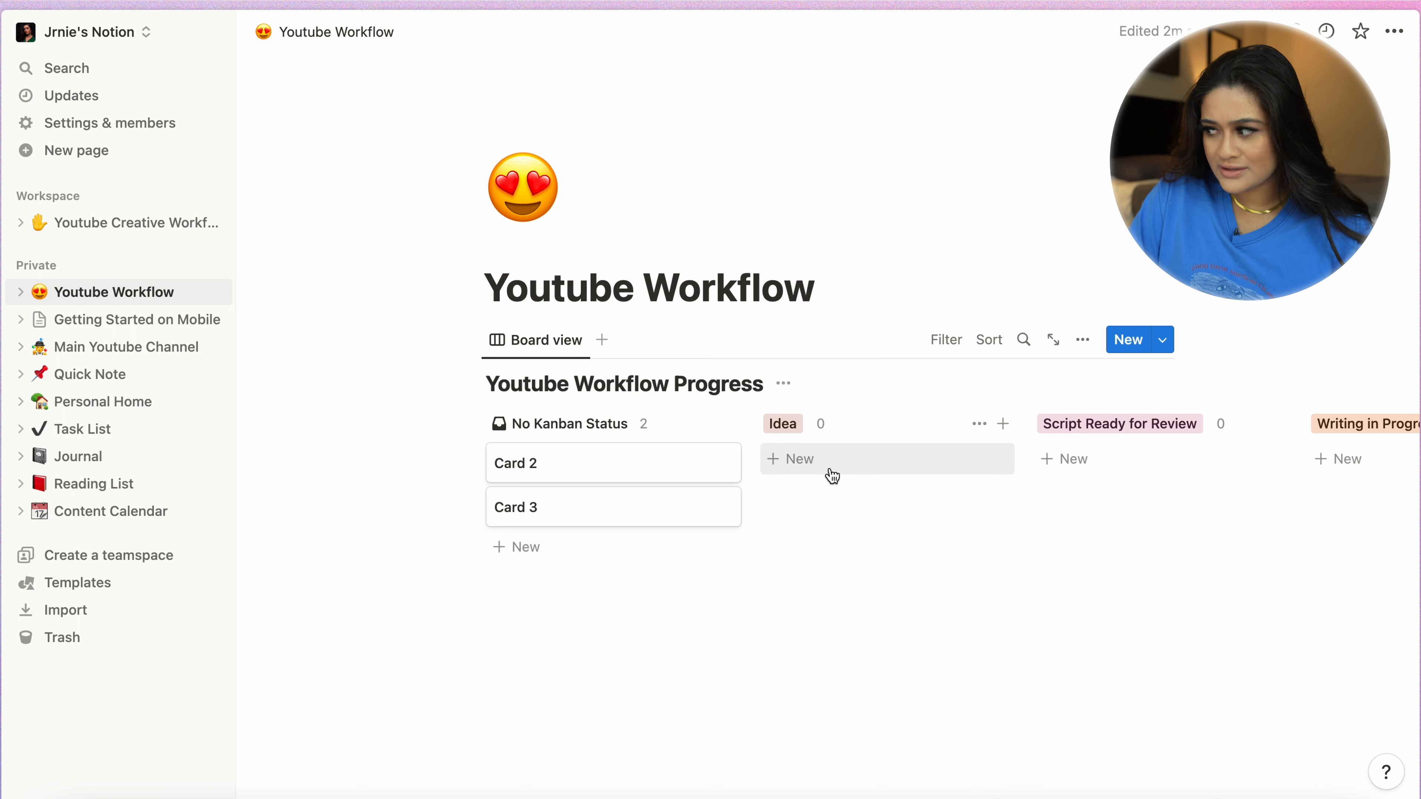
- Delete the Assign property from Card 2 for the whole database and close the card
click(566, 473)
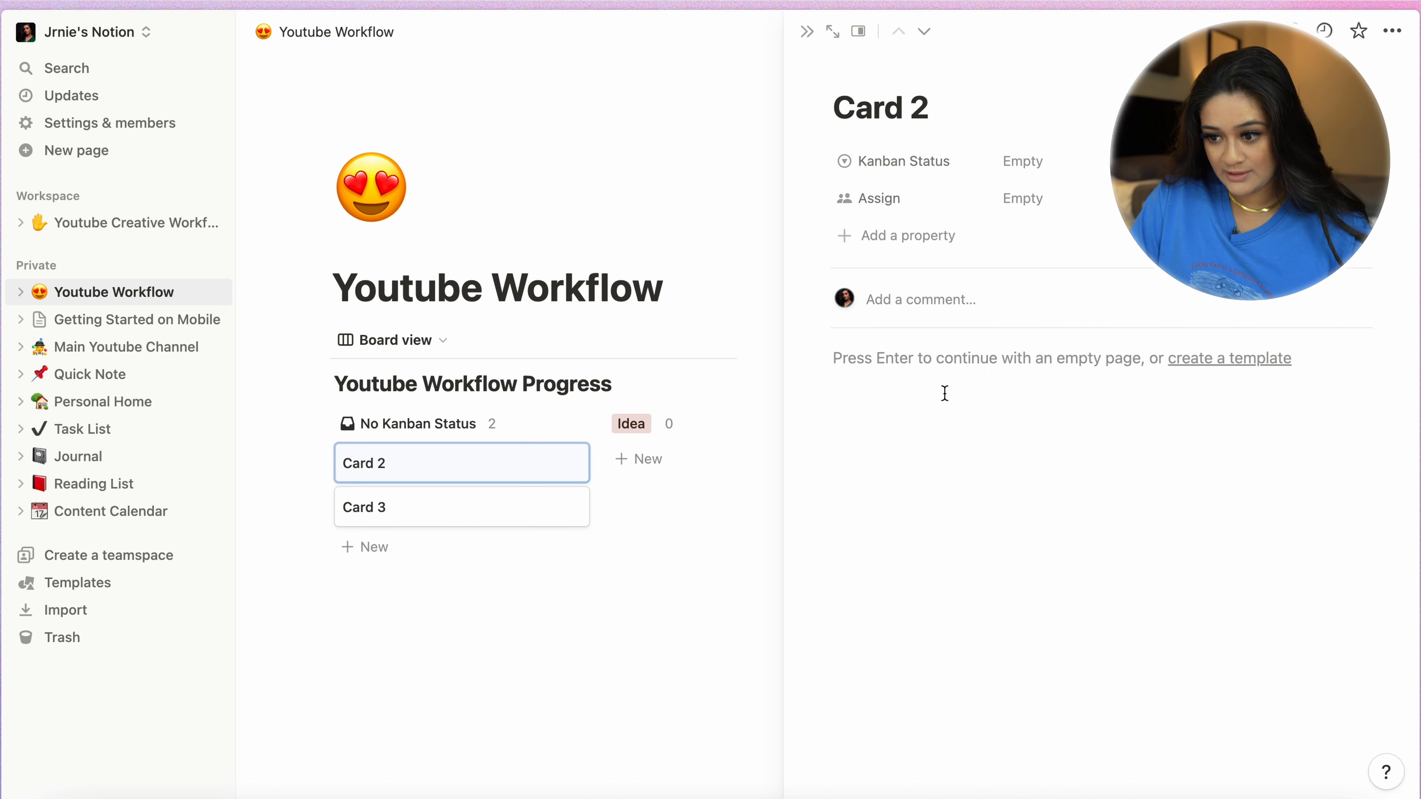
click(818, 201)
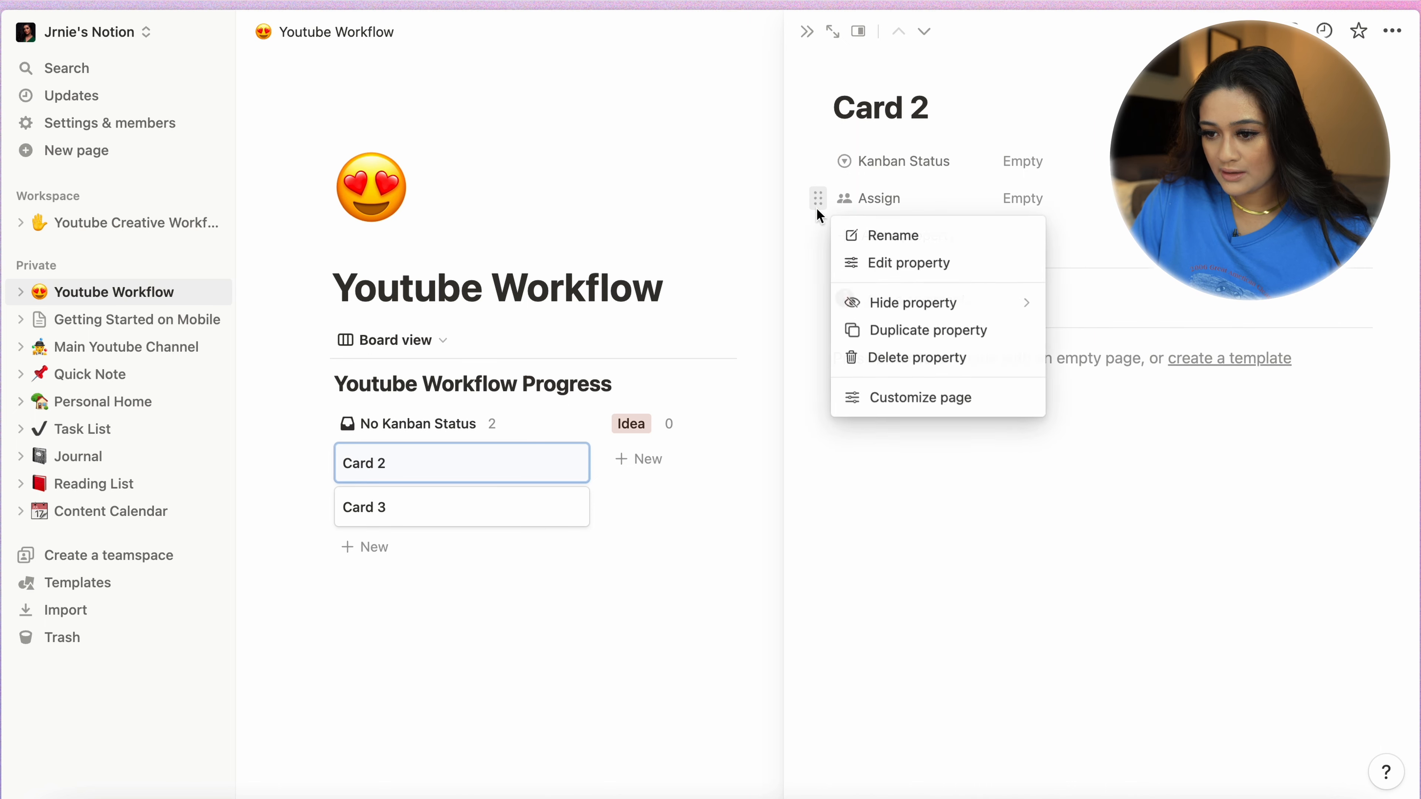
click(856, 360)
click(816, 429)
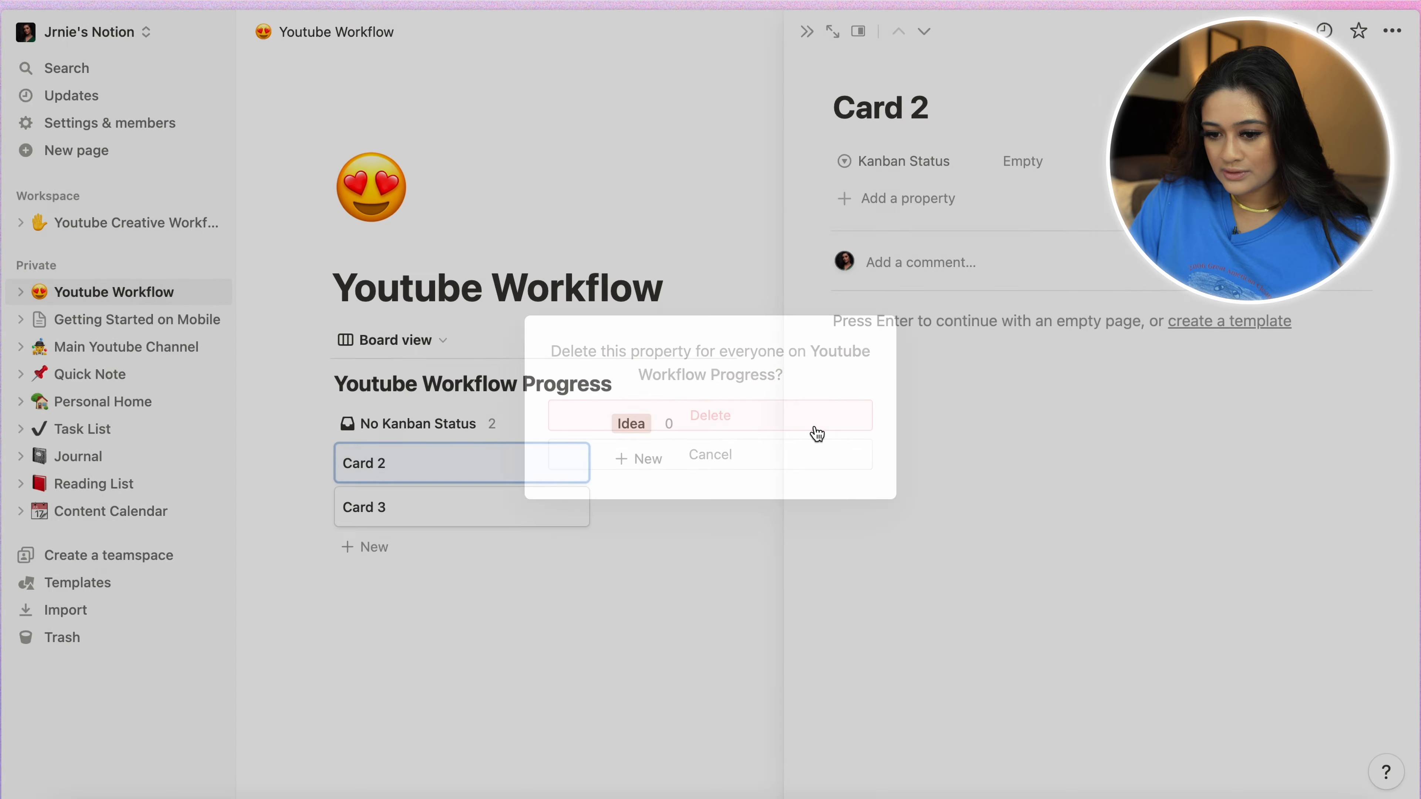
click(1118, 487)
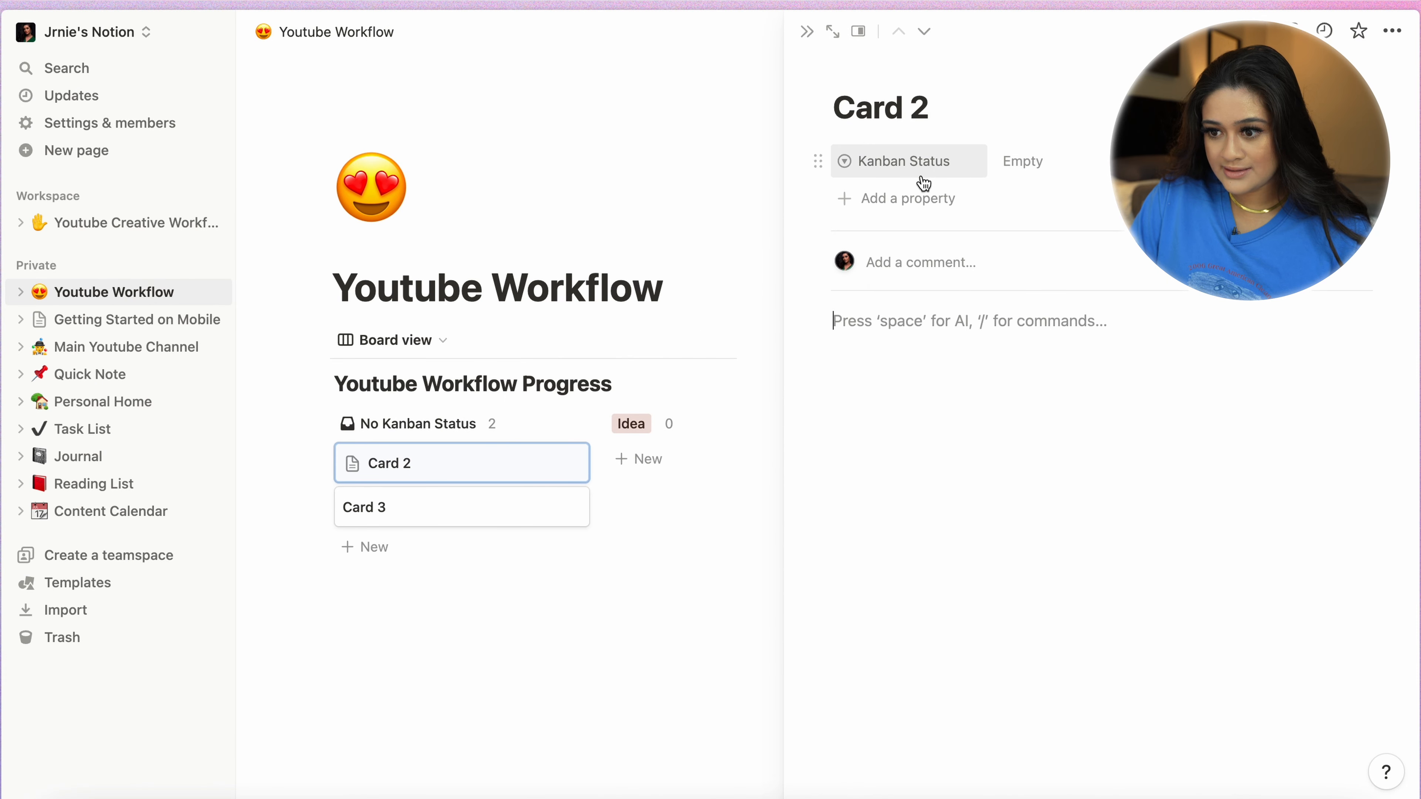
click(678, 626)
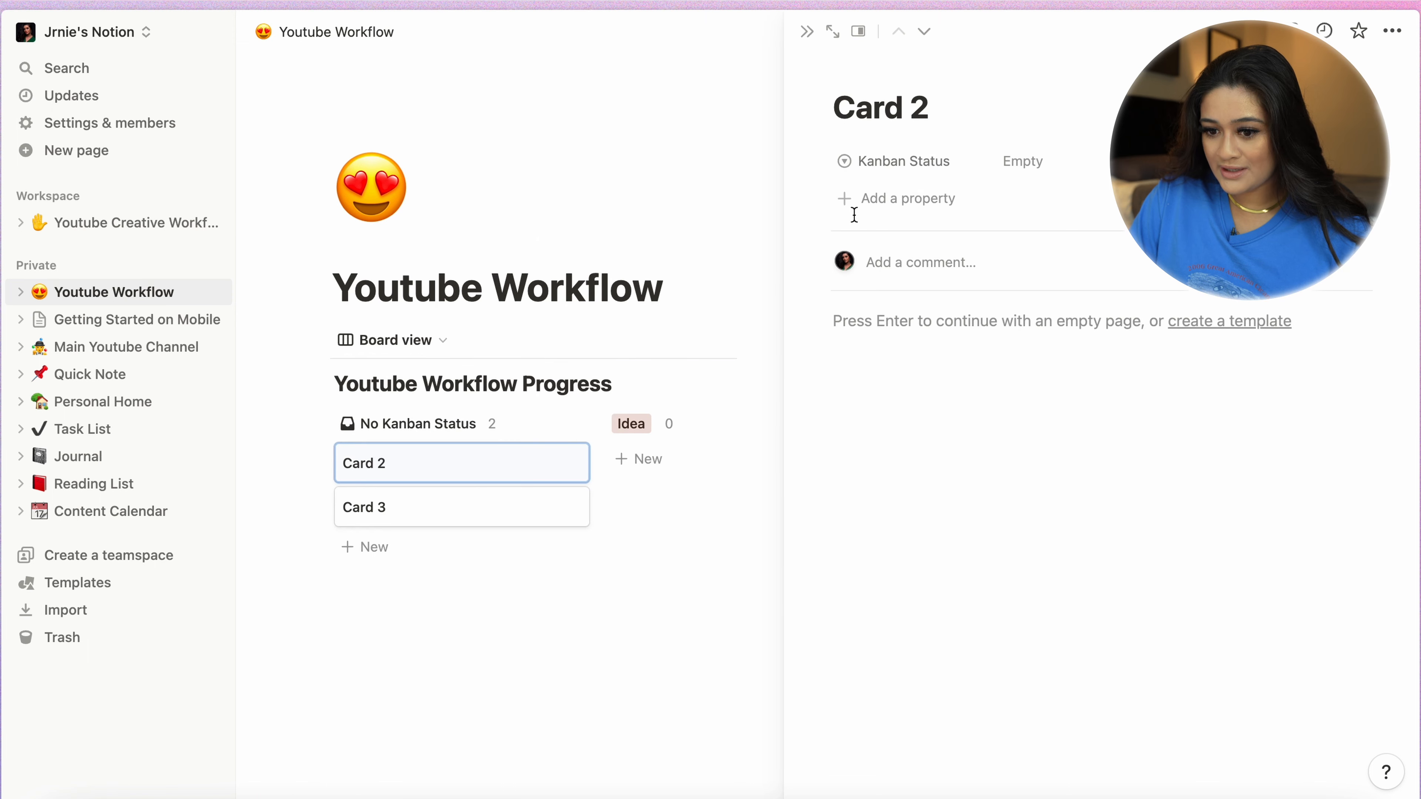
click(732, 185)
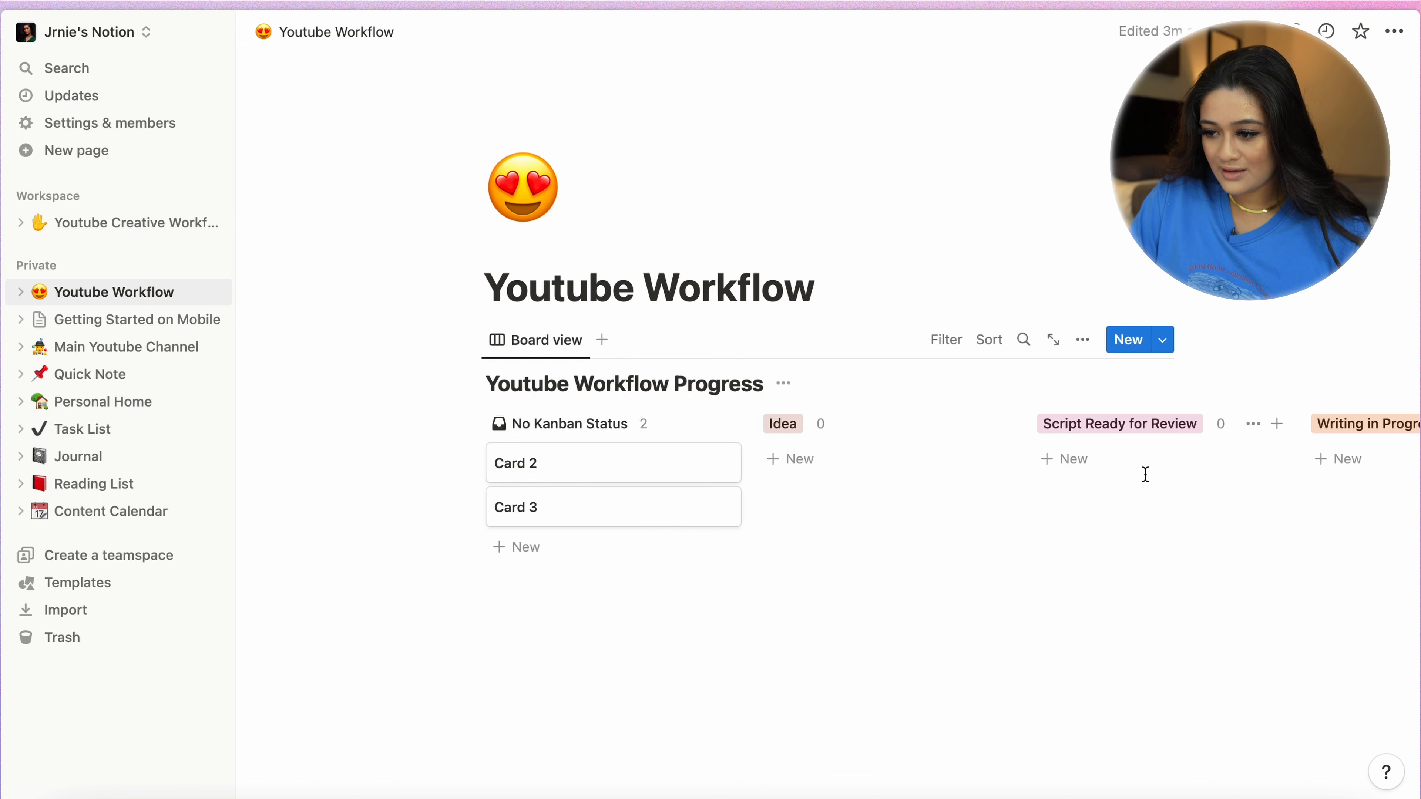
- Add a "Published" Kanban Status column at the end of the board, after With Ali
scroll(1145, 475, right, 10)
scroll(1146, 475, right, 3)
scroll(1143, 473, left, 15)
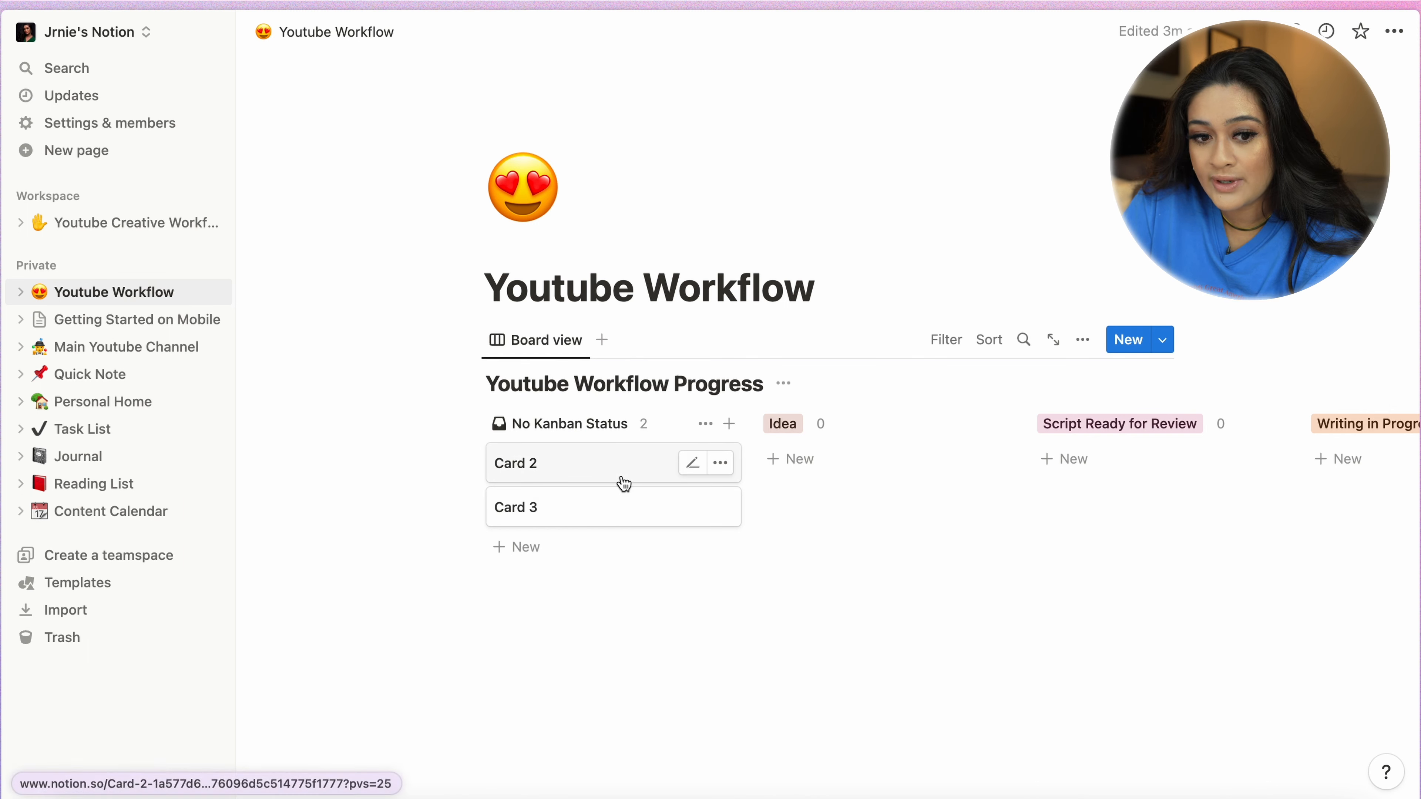
scroll(764, 476, right, 10)
scroll(764, 476, left, 10)
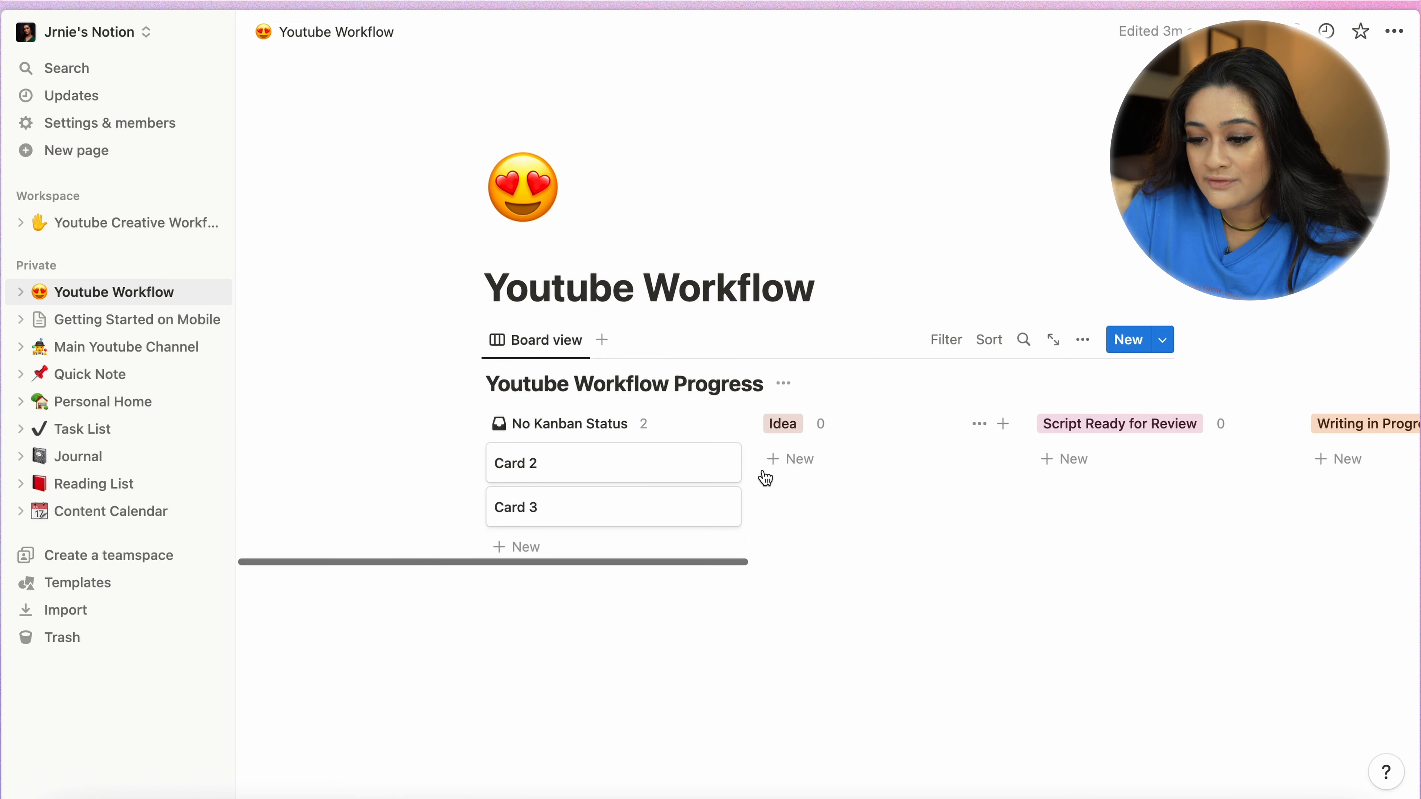
scroll(812, 425, right, 15)
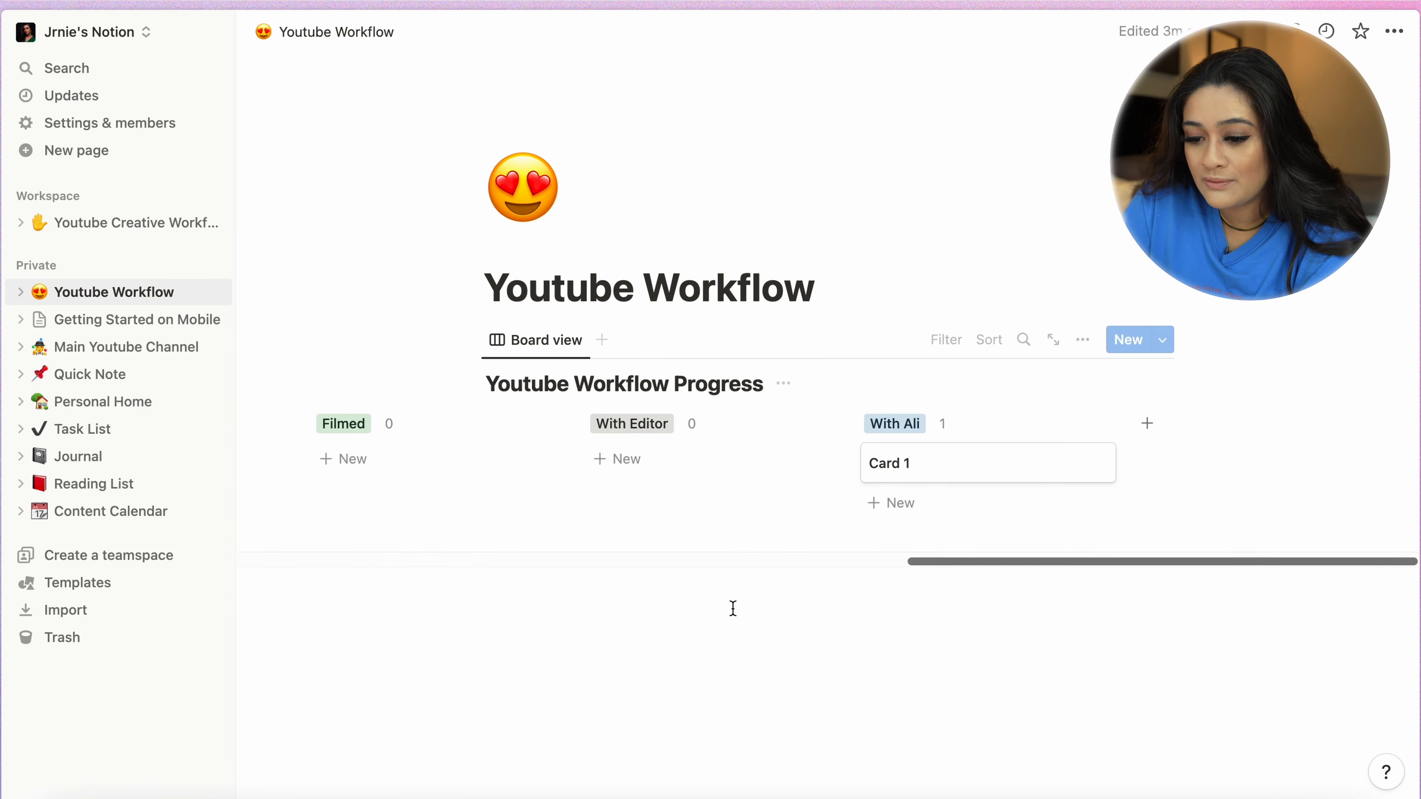
click(828, 423)
key(Escape)
scroll(854, 531, left, 15)
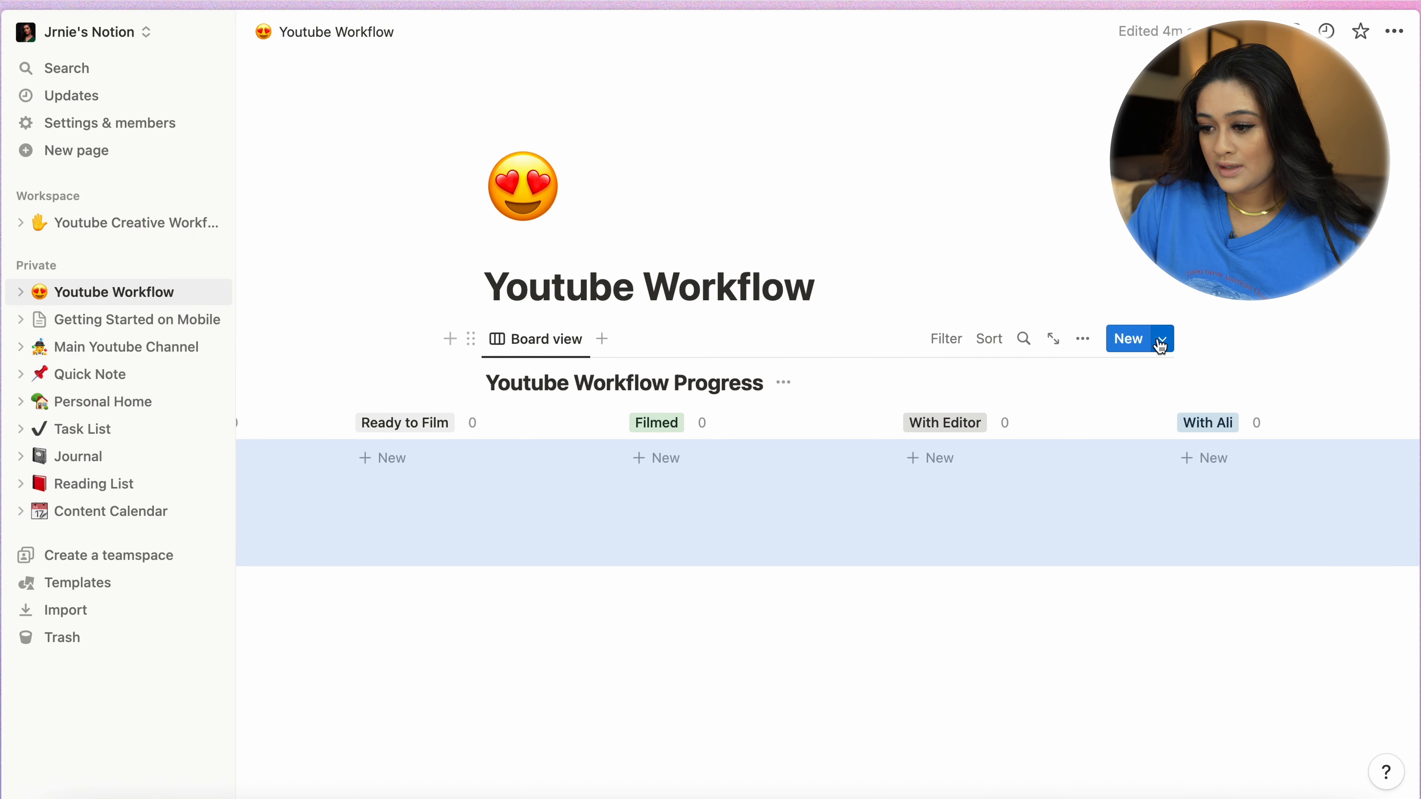
- Create a template for Youtube Workflow Progress, title it "New Template" and close it
click(1163, 340)
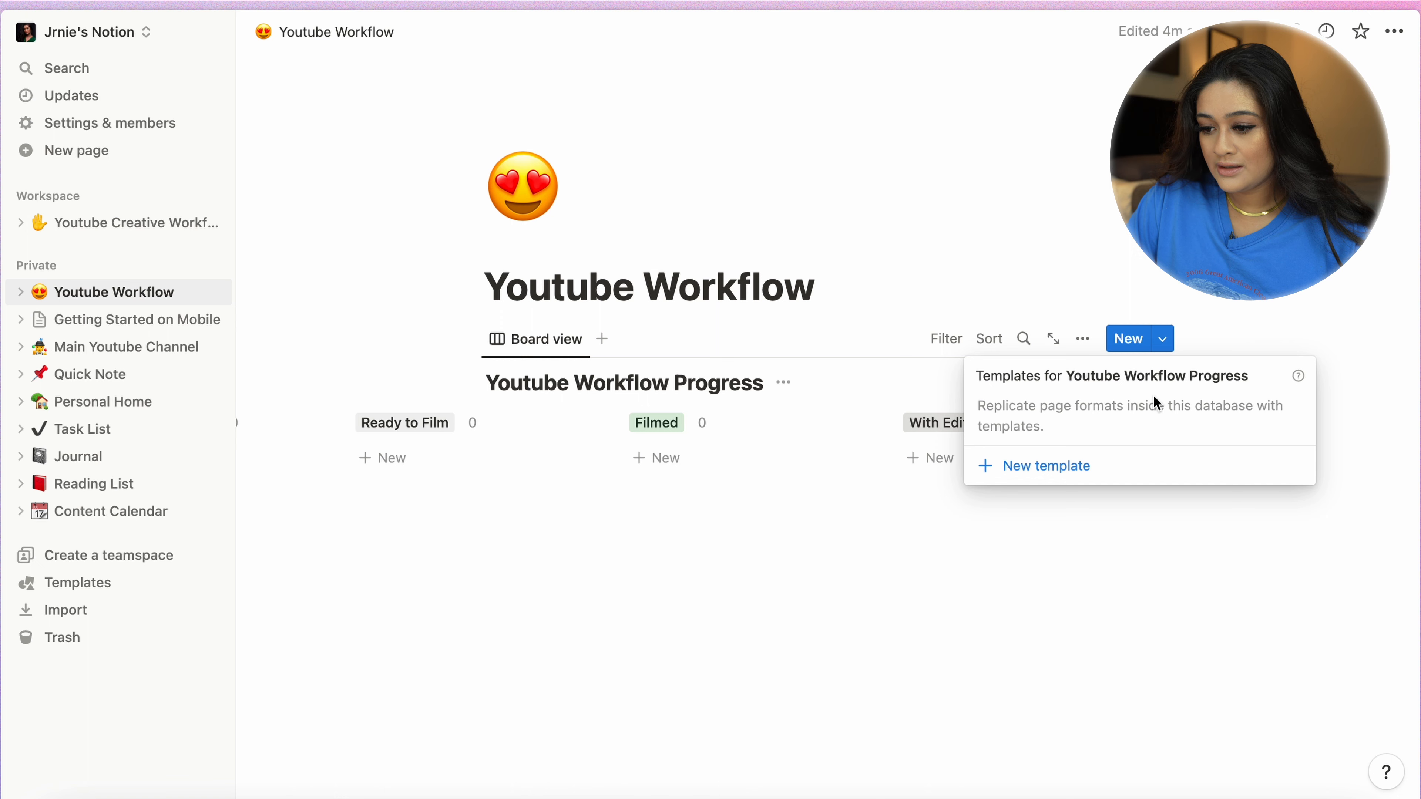
click(1090, 476)
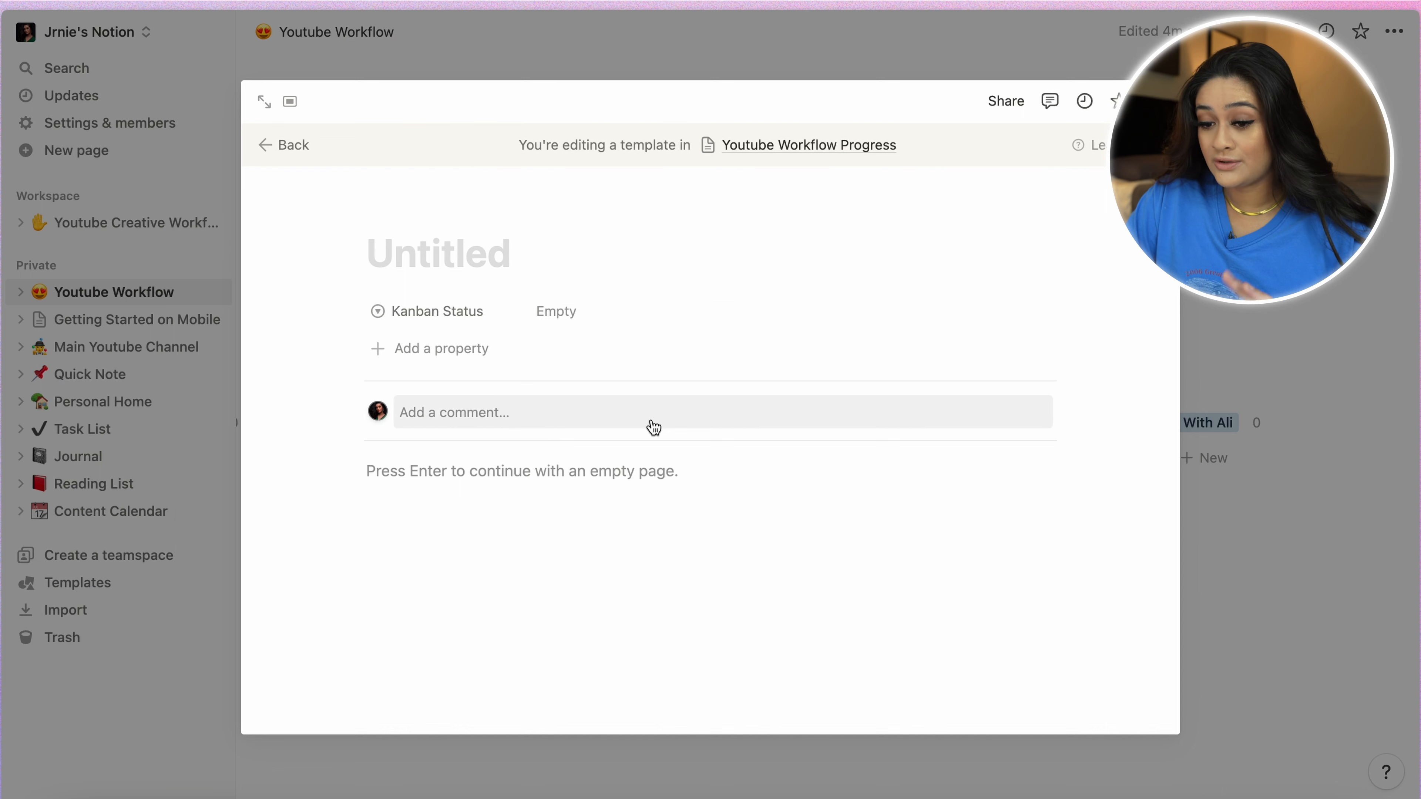
click(581, 315)
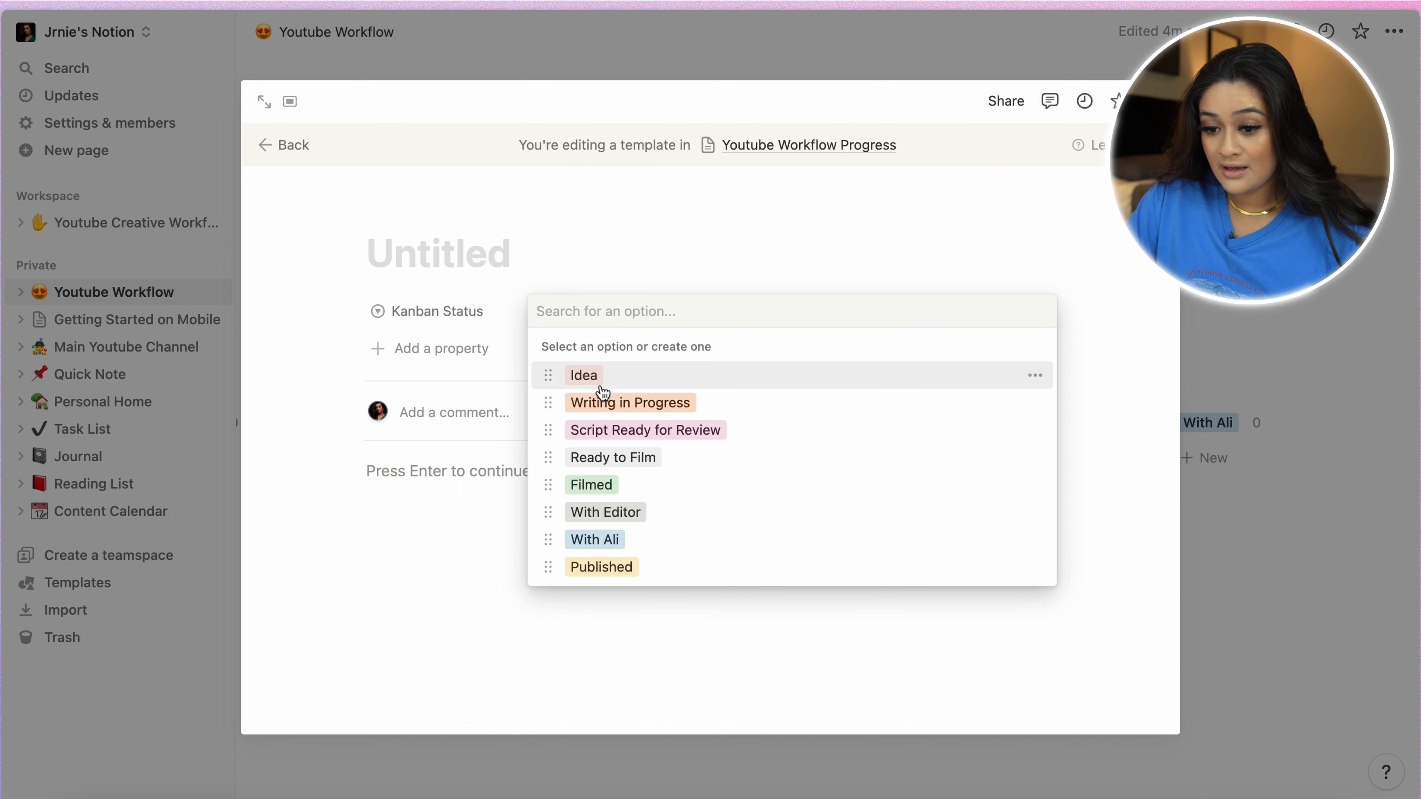
key(Escape)
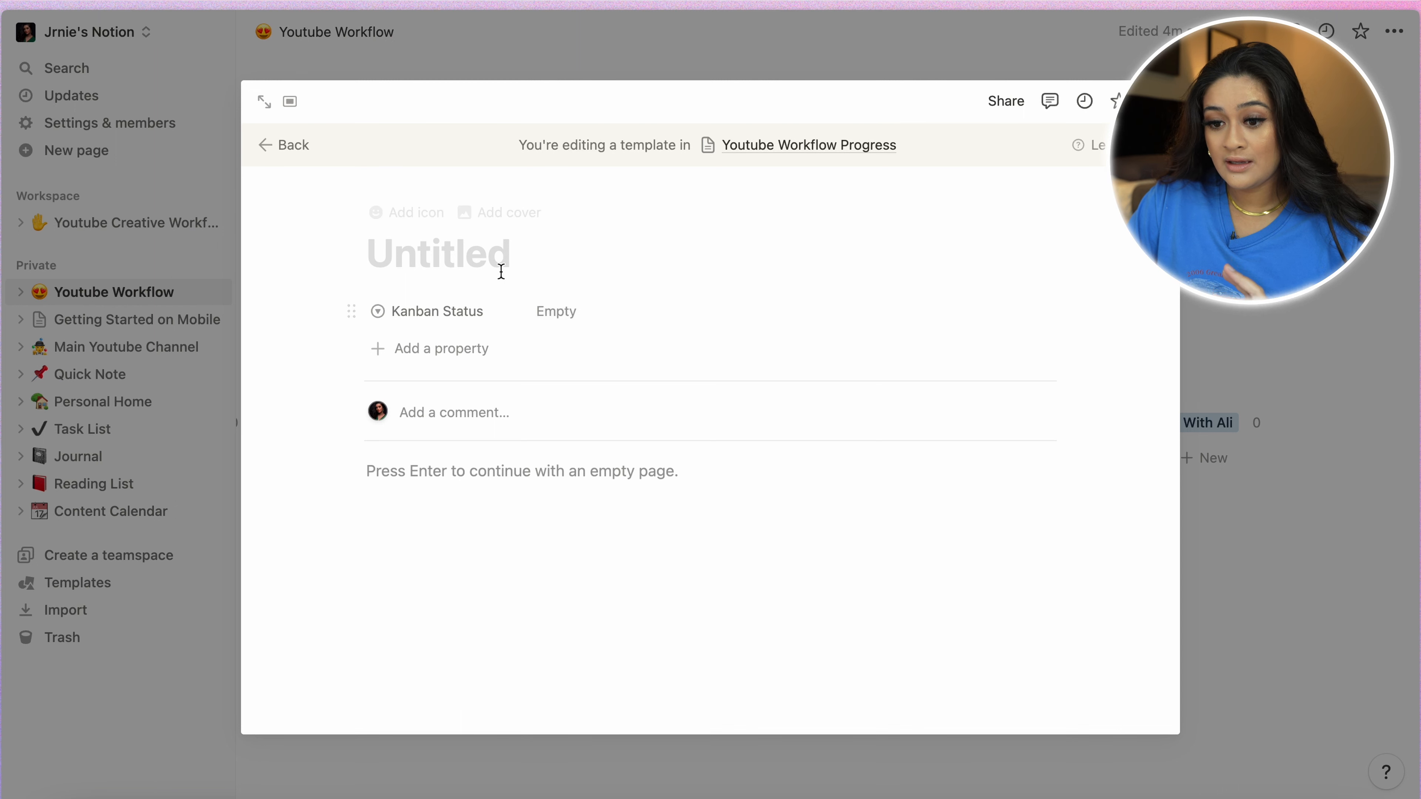
click(495, 259)
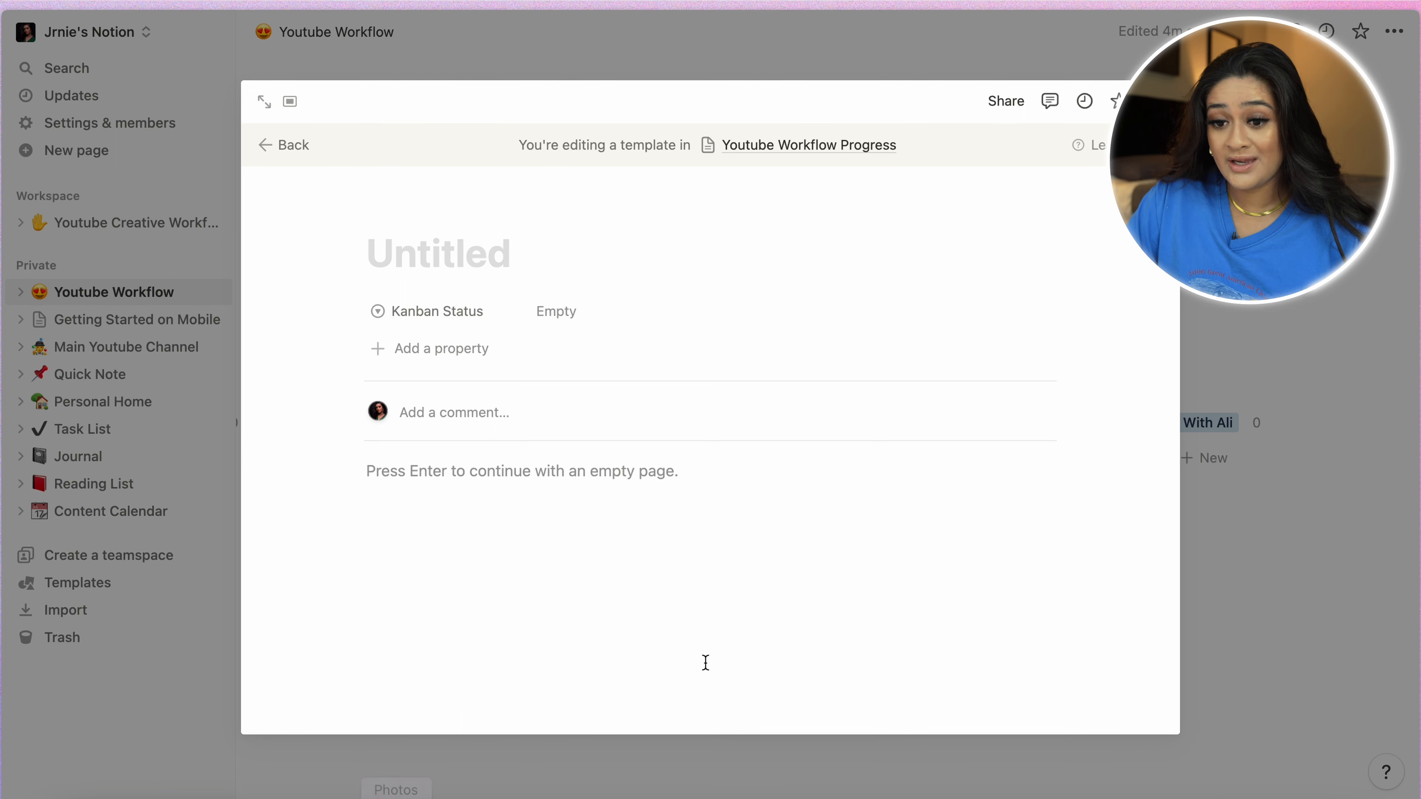
text(New Template)
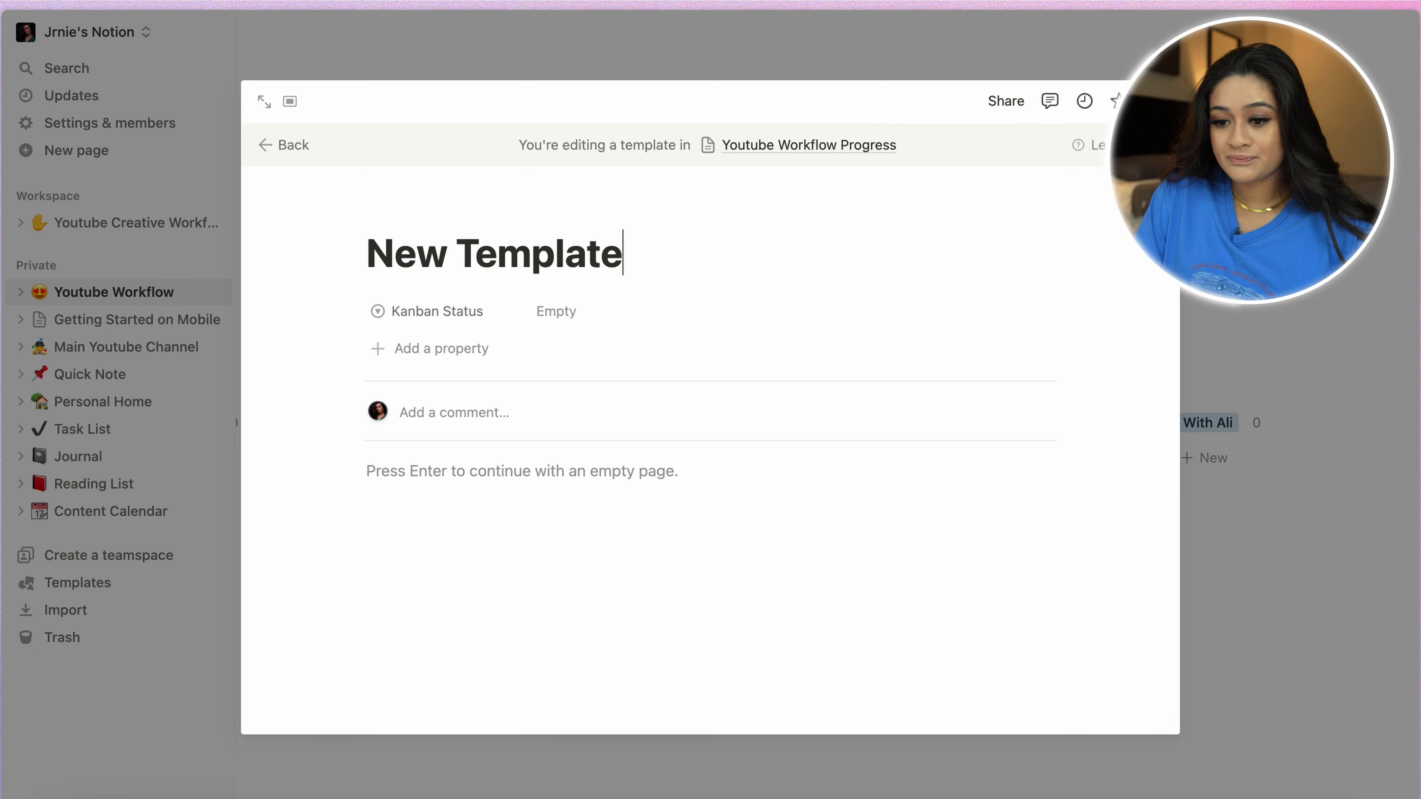
key(Escape)
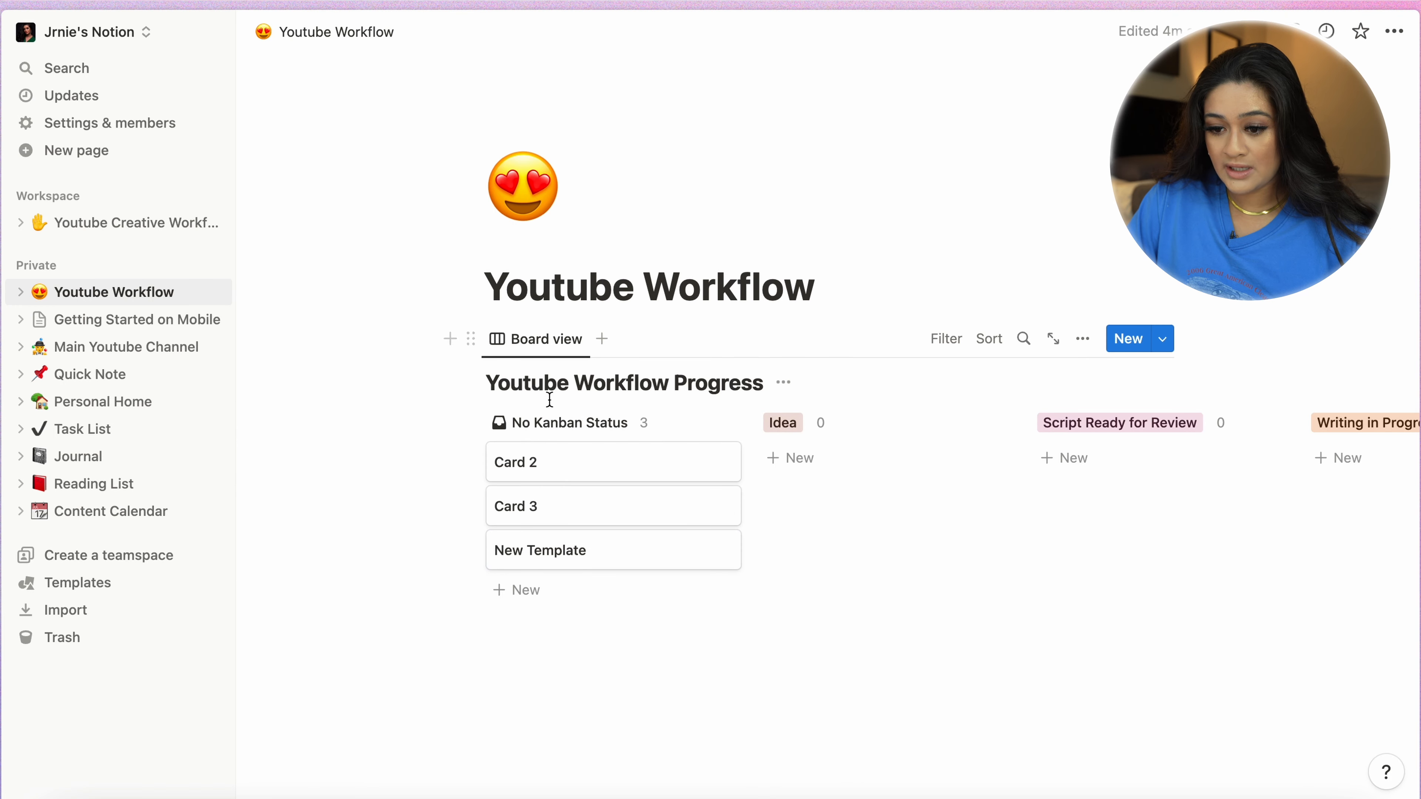
- Move the New Template card from No Kanban Status through Idea and Script Ready for Review to Writing in Progress
drag(579, 566, 822, 473)
scroll(826, 476, right, 4)
drag(673, 473, 936, 467)
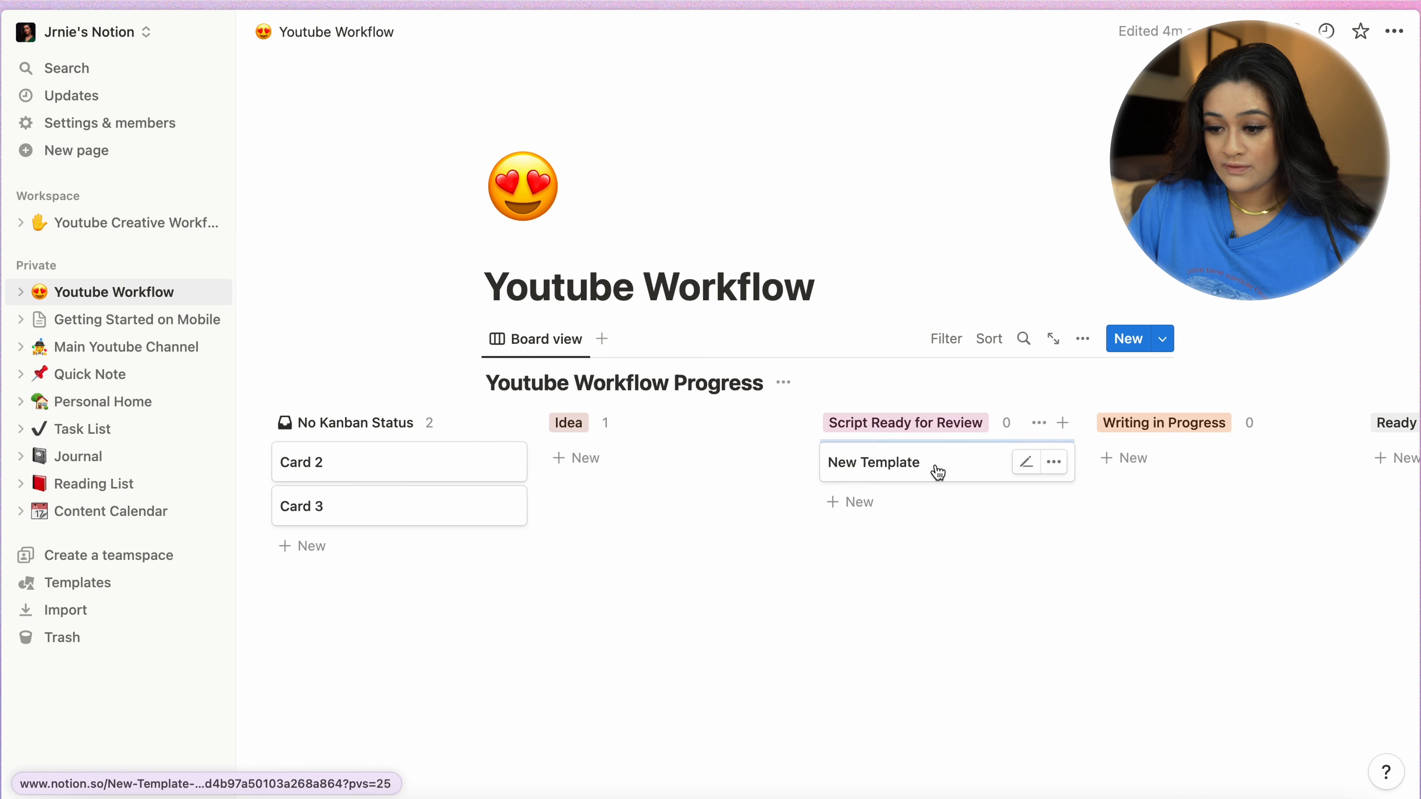
scroll(936, 467, right, 4)
scroll(991, 466, right, 4)
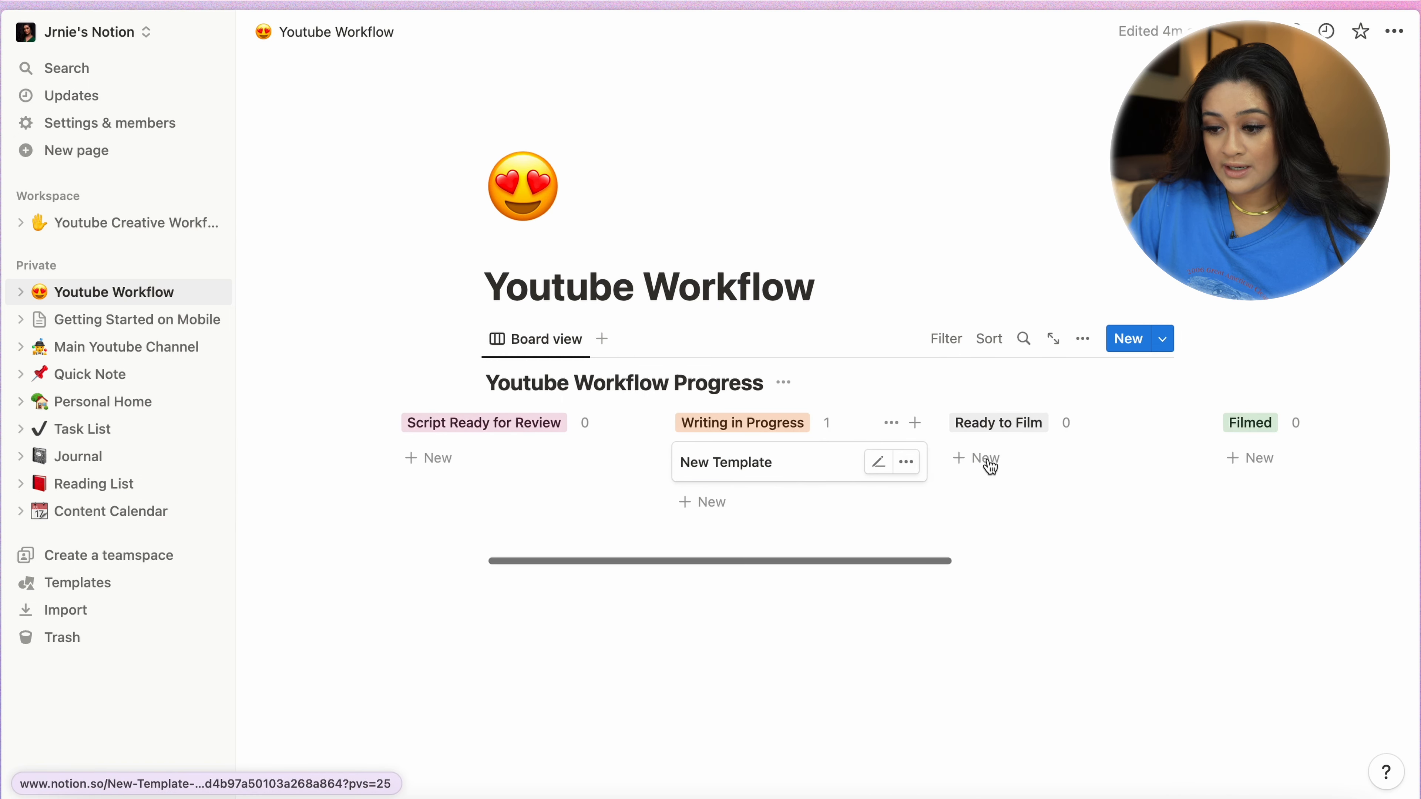
- Delete the New Template card from the board
scroll(990, 463, left, 8)
click(1286, 466)
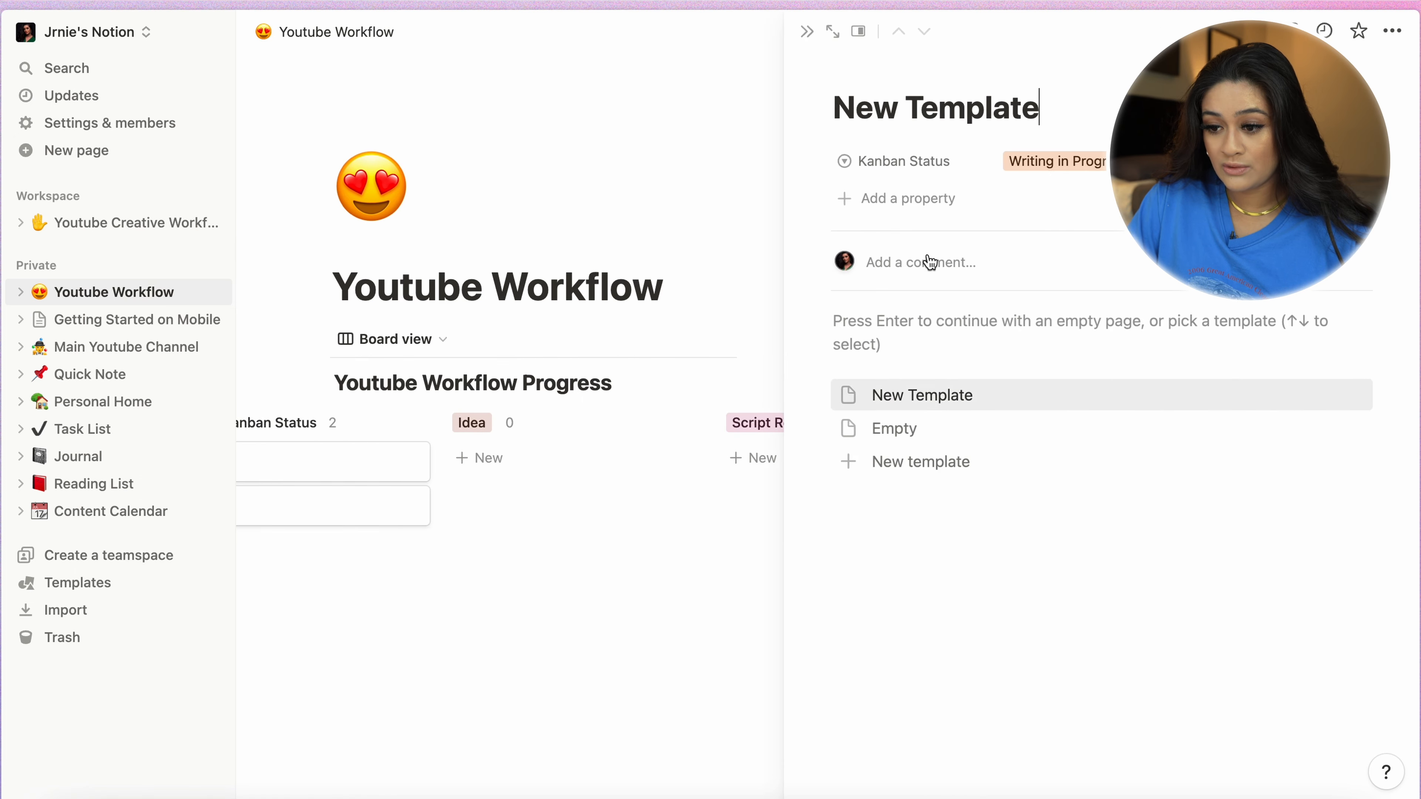
key(Escape)
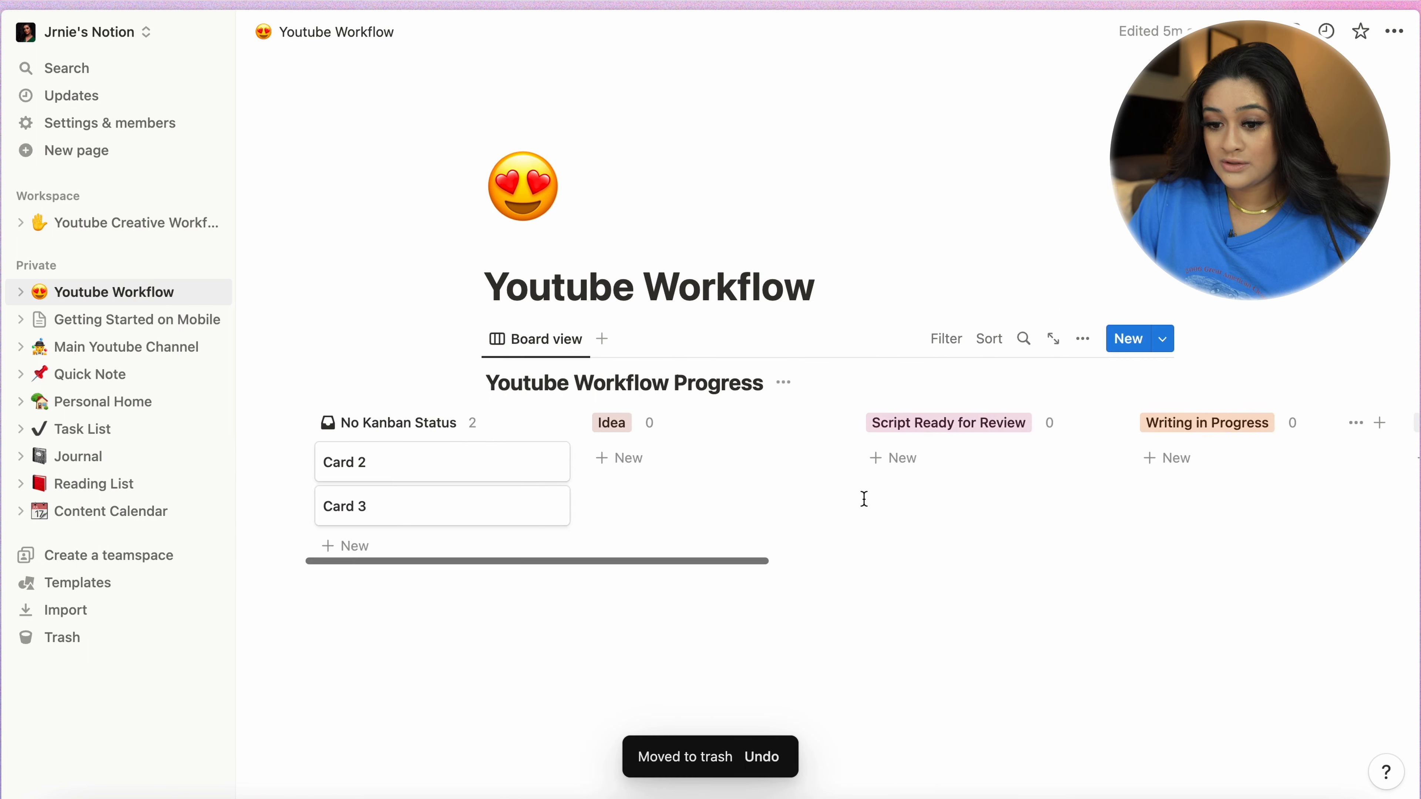
- Open the database template "New Template" for editing
click(1163, 340)
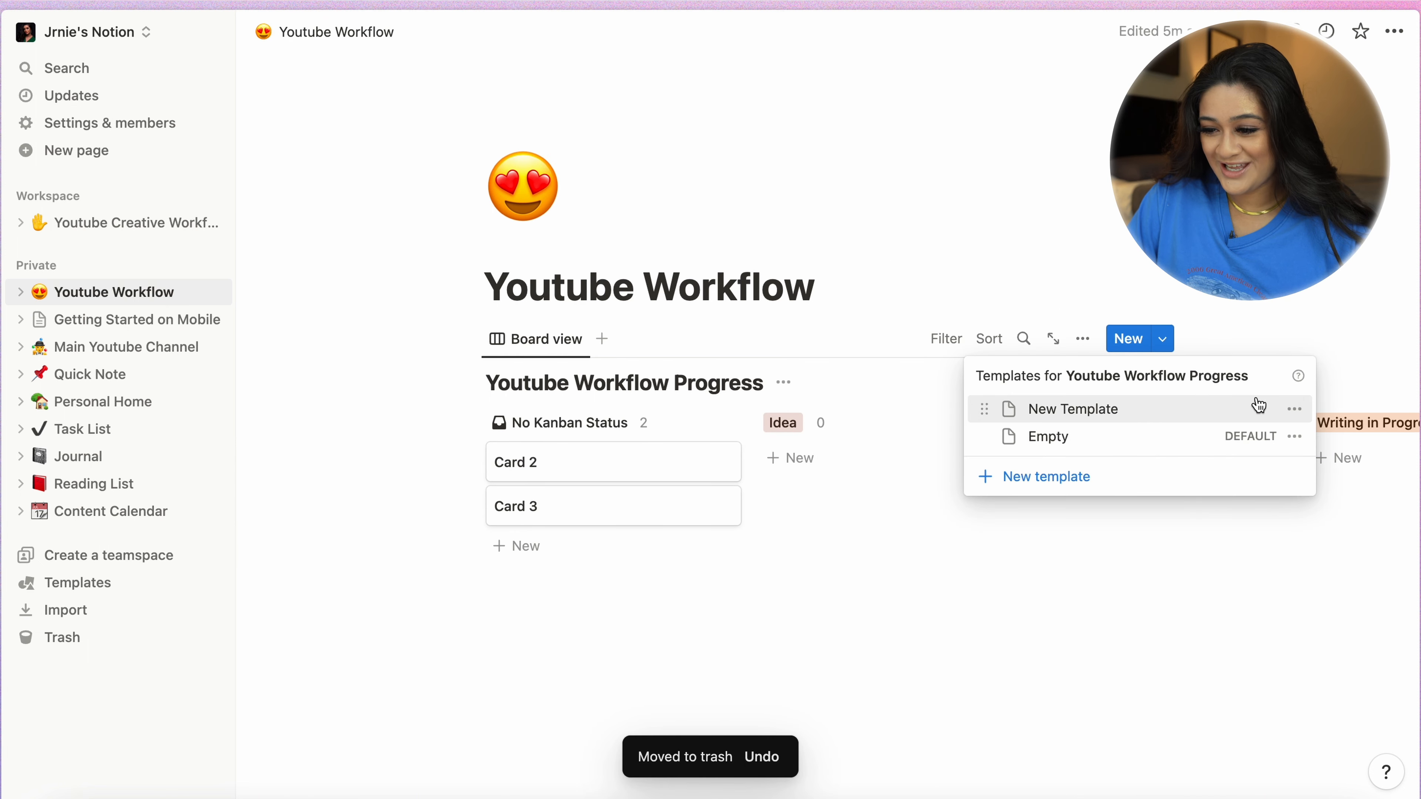
click(1297, 411)
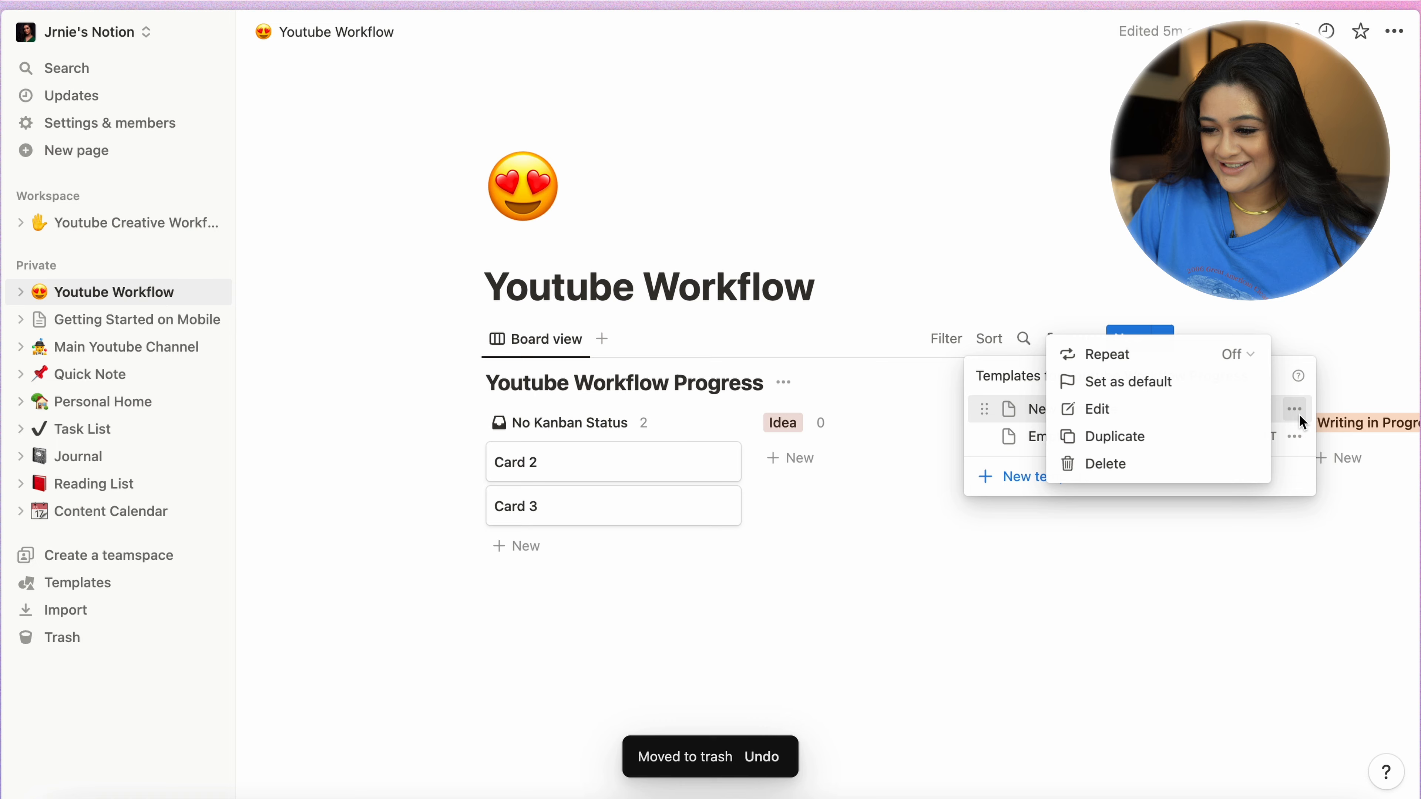
click(1183, 414)
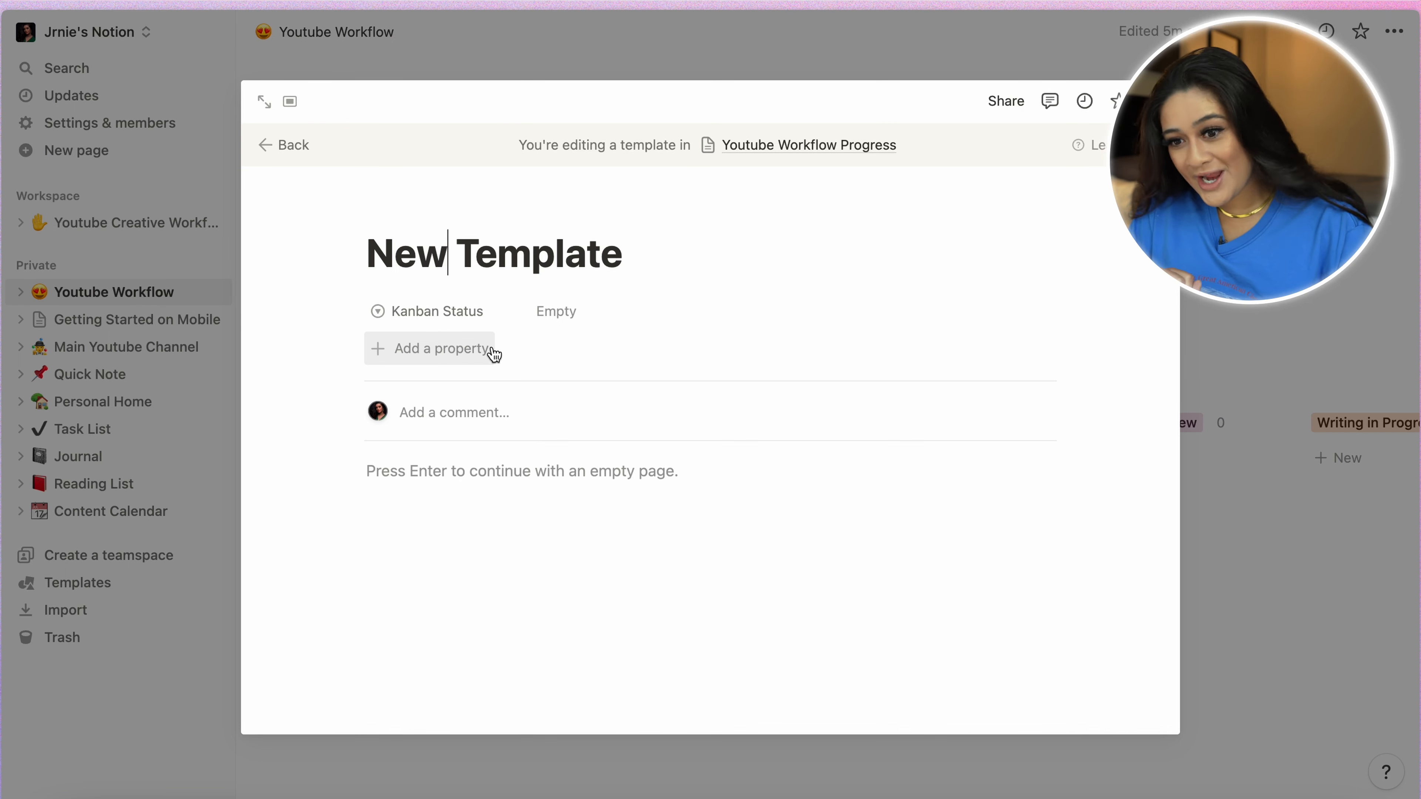
click(494, 353)
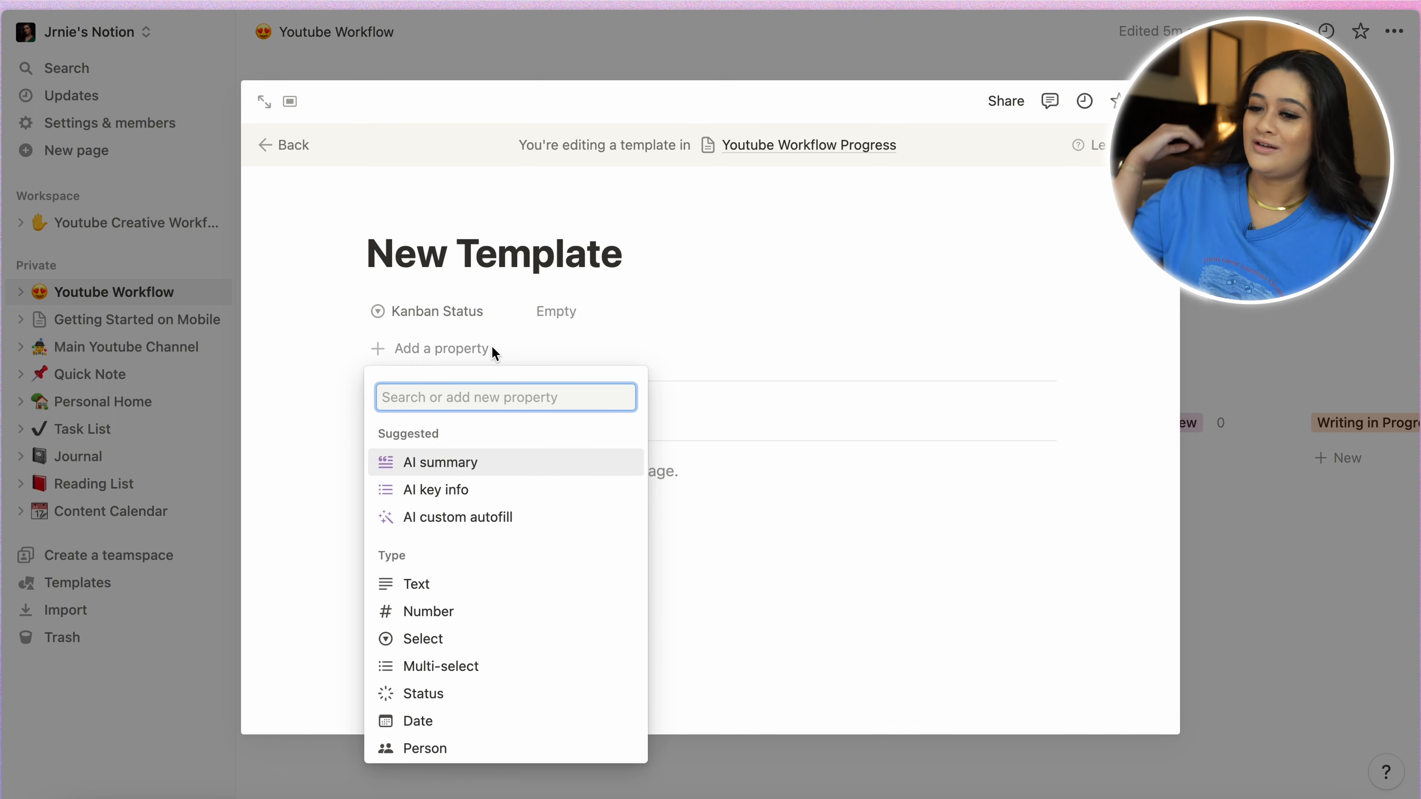
scroll(453, 548, down, 4)
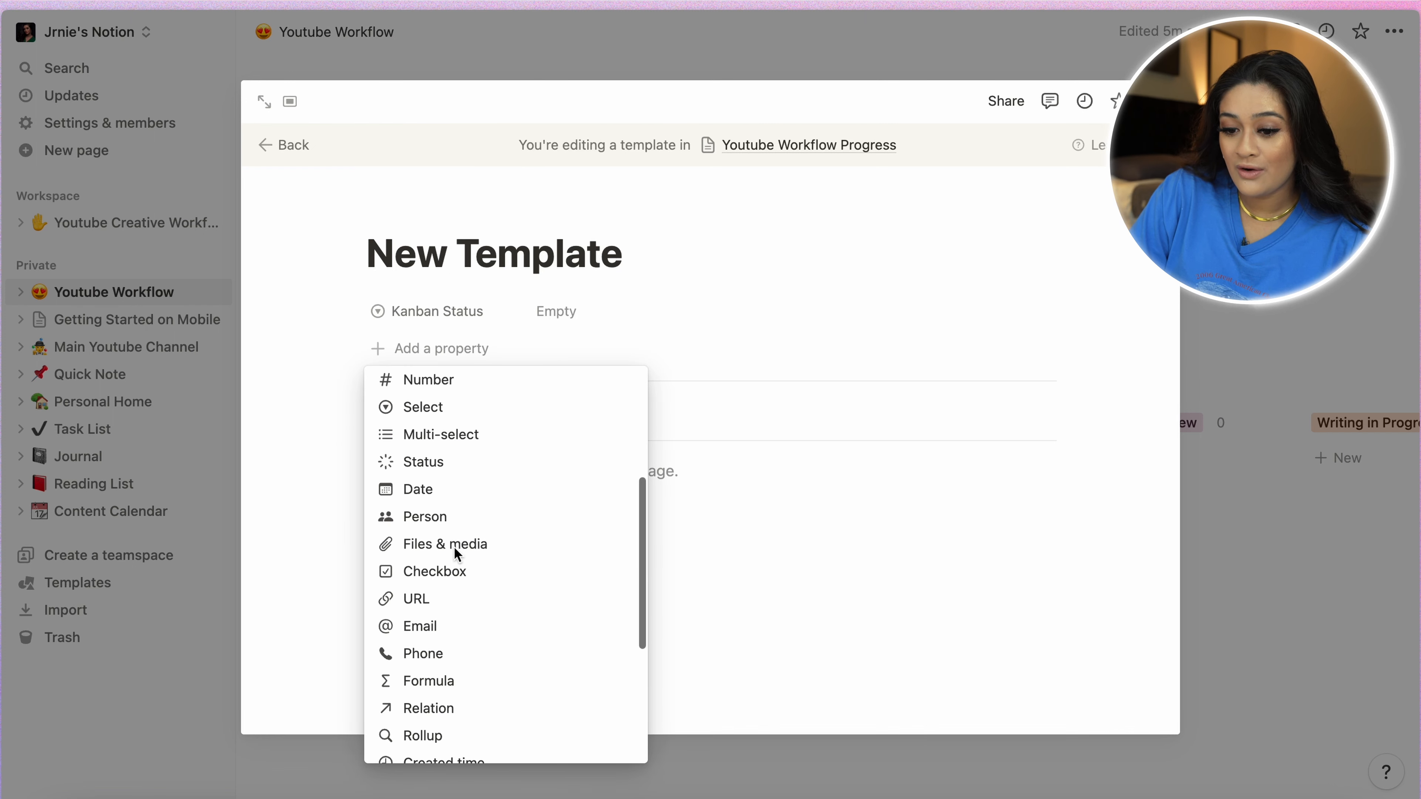
scroll(455, 546, up, 3)
scroll(454, 546, up, 1)
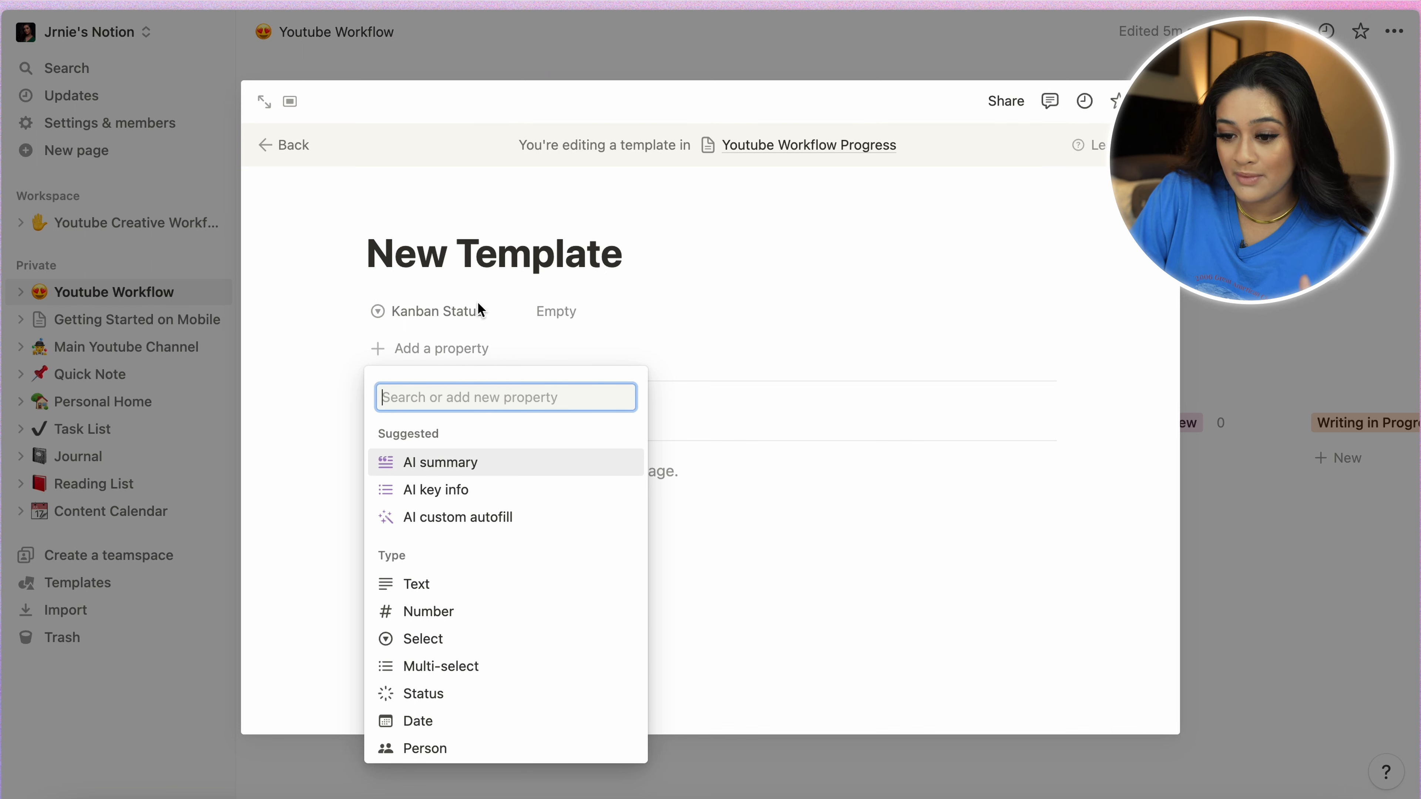
click(442, 355)
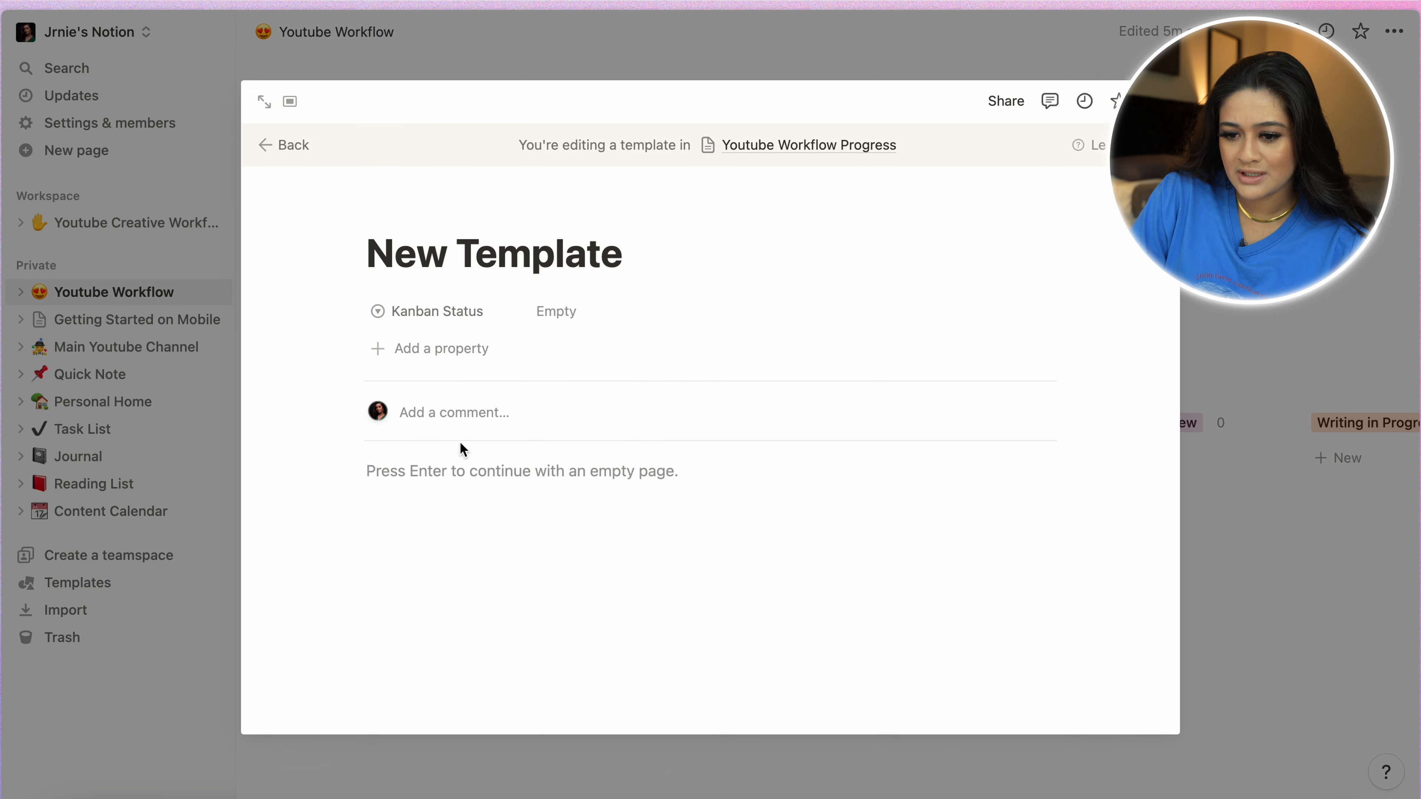
- Add a Person property to the template and rename it "Writer"
click(461, 342)
scroll(460, 510, down, 2)
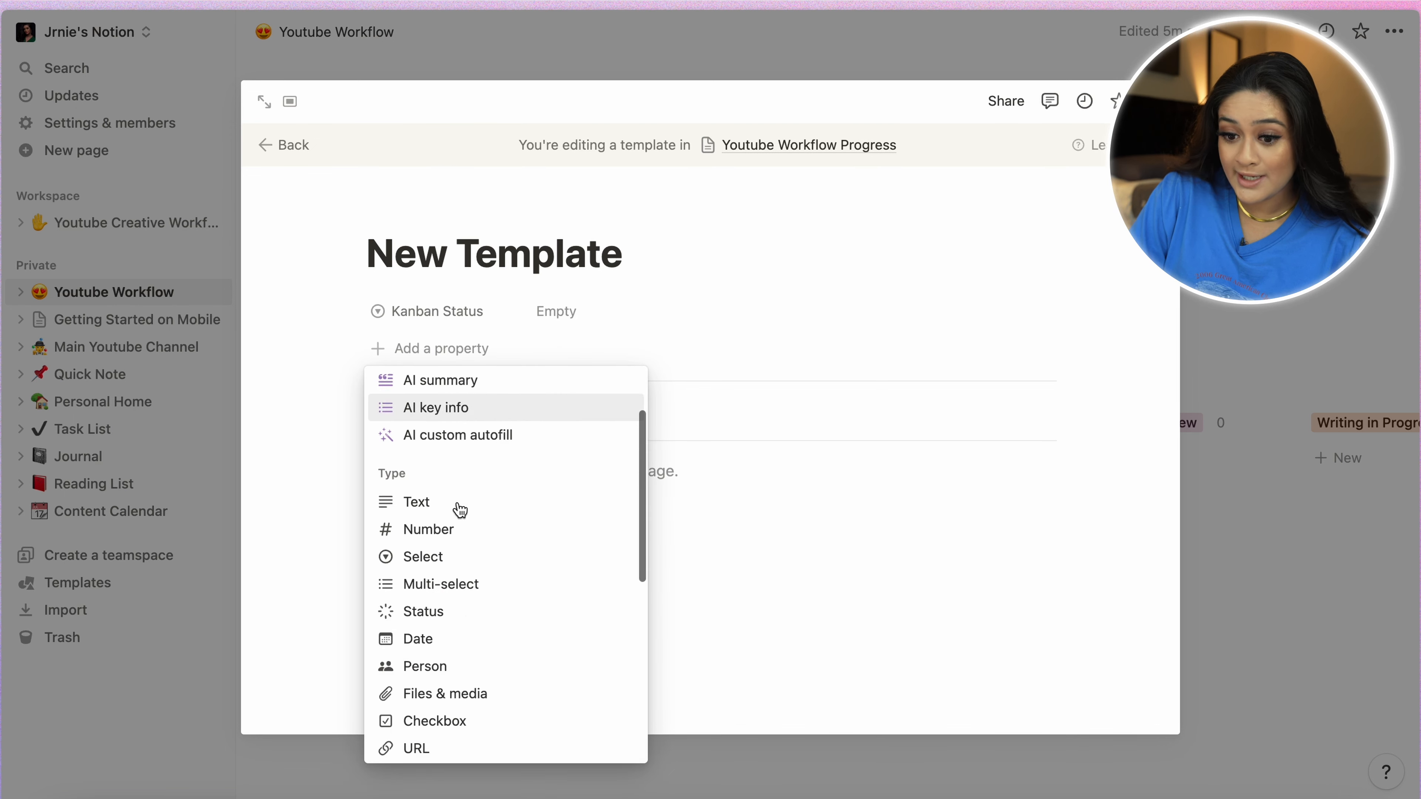
scroll(460, 510, down, 3)
scroll(480, 701, up, 3)
click(480, 701)
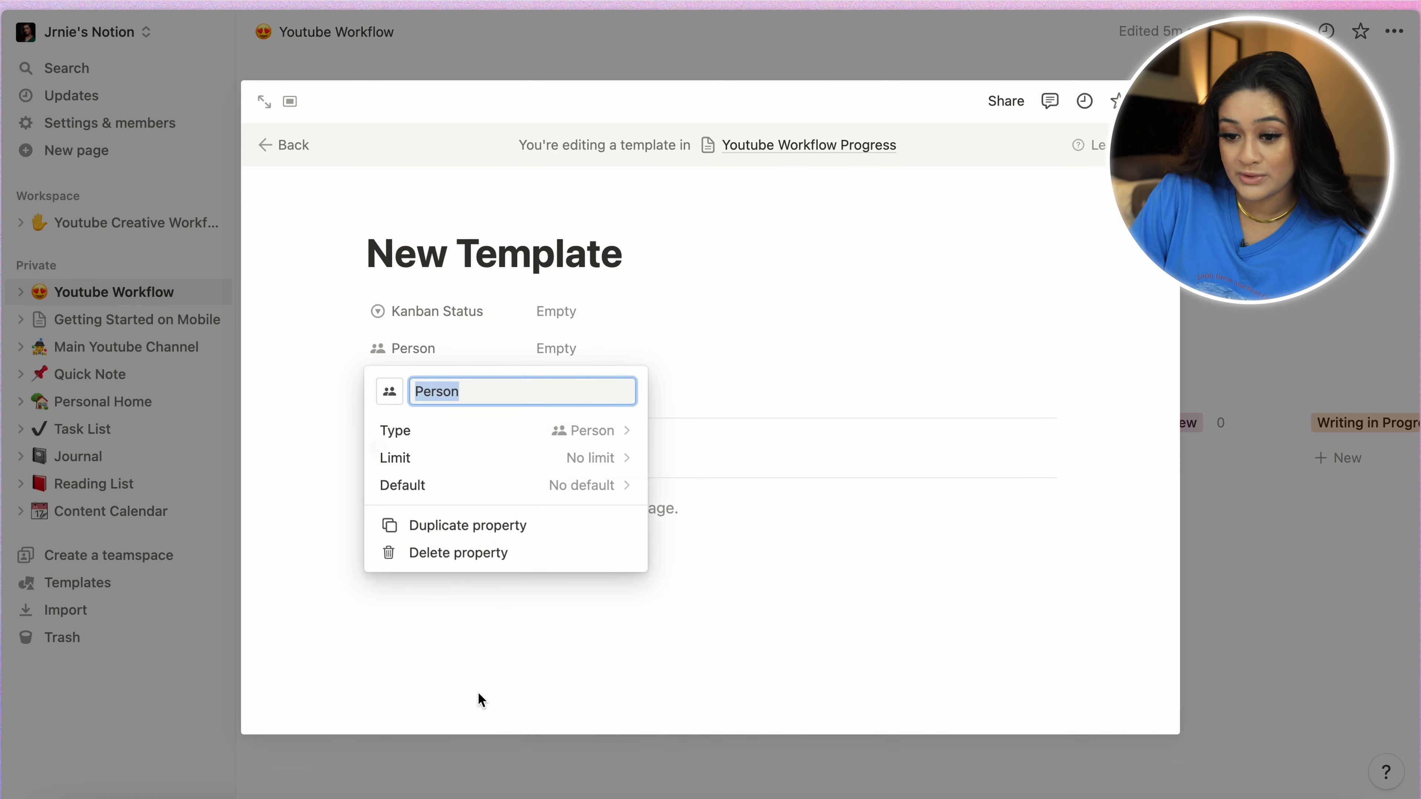
click(719, 365)
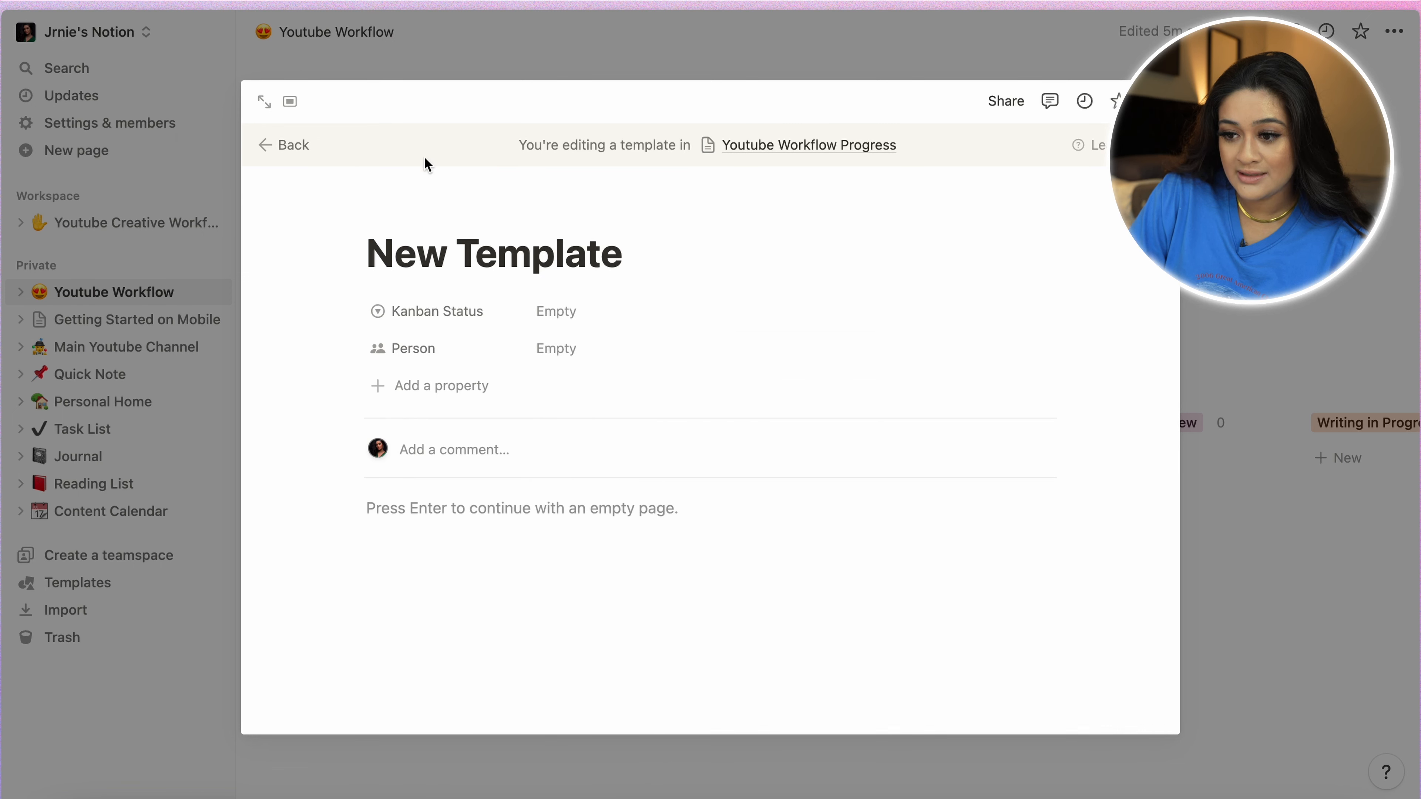
click(425, 348)
click(451, 393)
text(Writer)
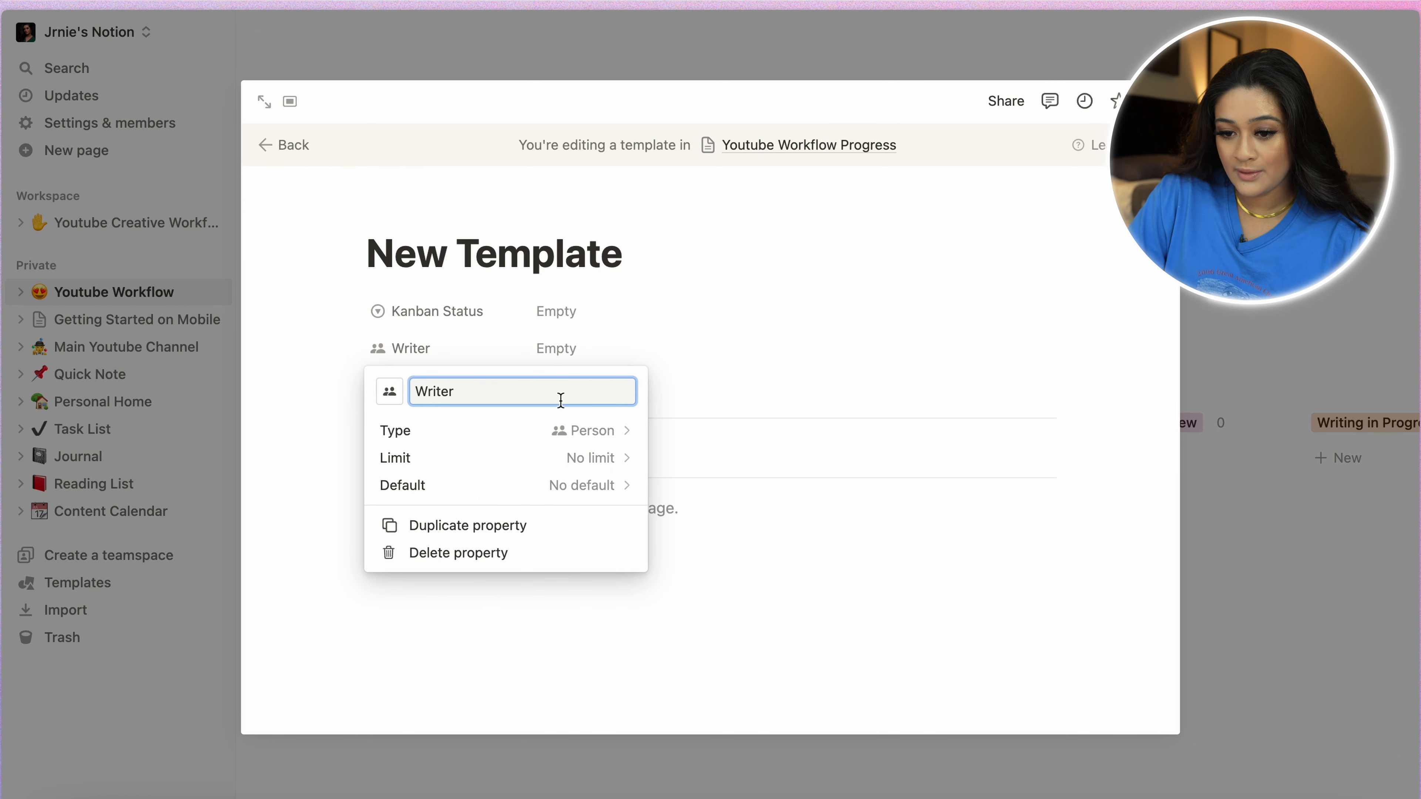
key(Return)
- Add a Select property to the template and name it "Sponsor"
click(445, 386)
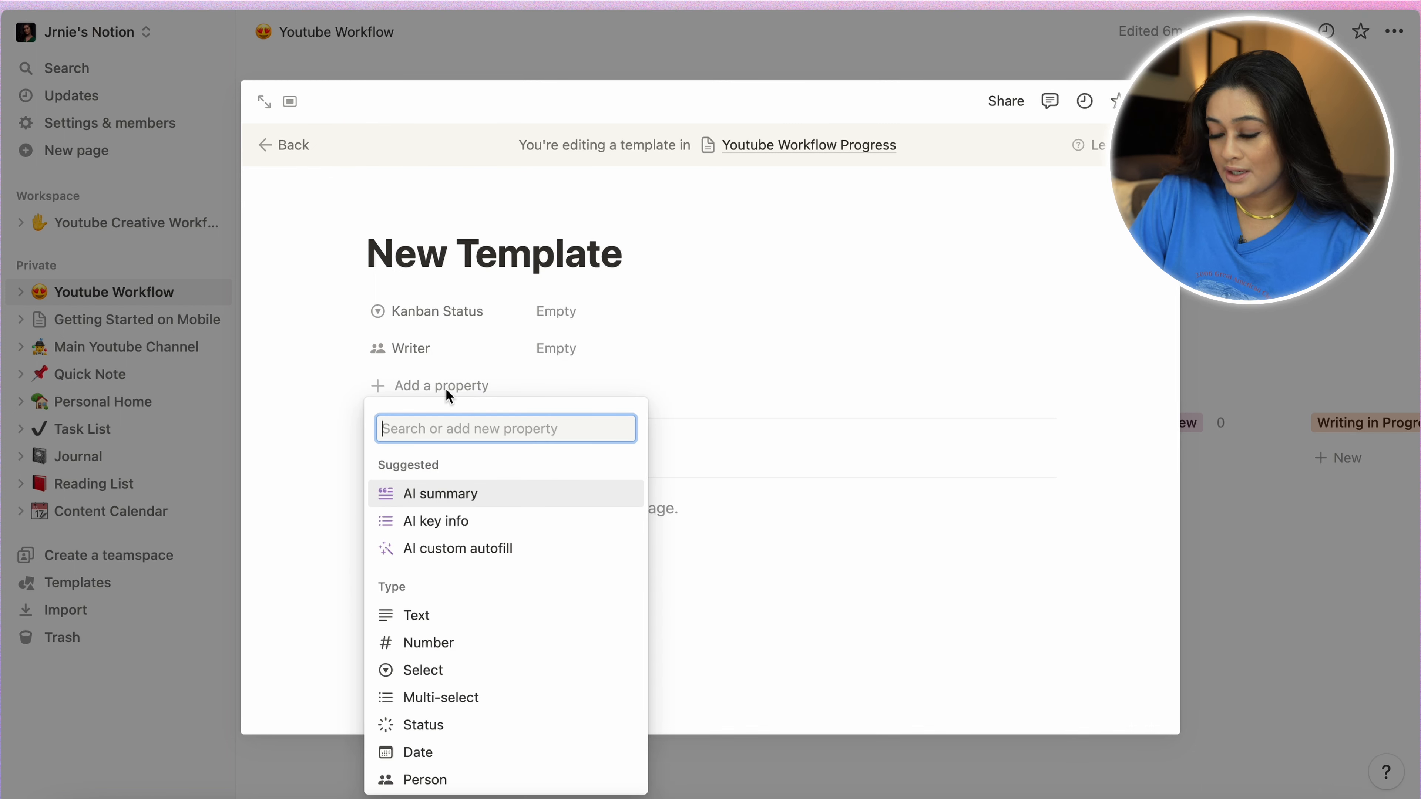
scroll(495, 655, down, 1)
click(495, 652)
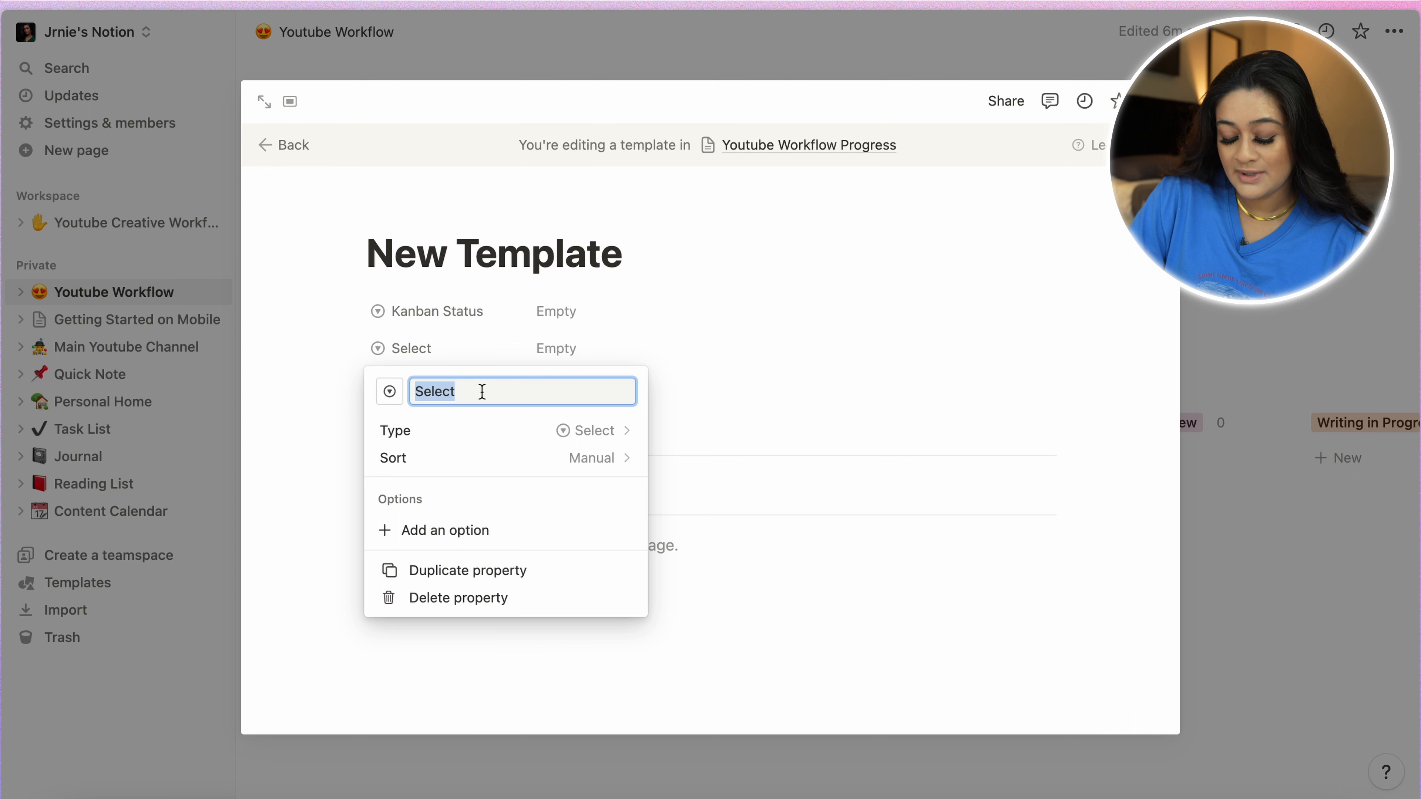
text(Status)
key(BackSpace)
key(BackSpace)
key(BackSpace)
key(BackSpace)
key(BackSpace)
key(BackSpace)
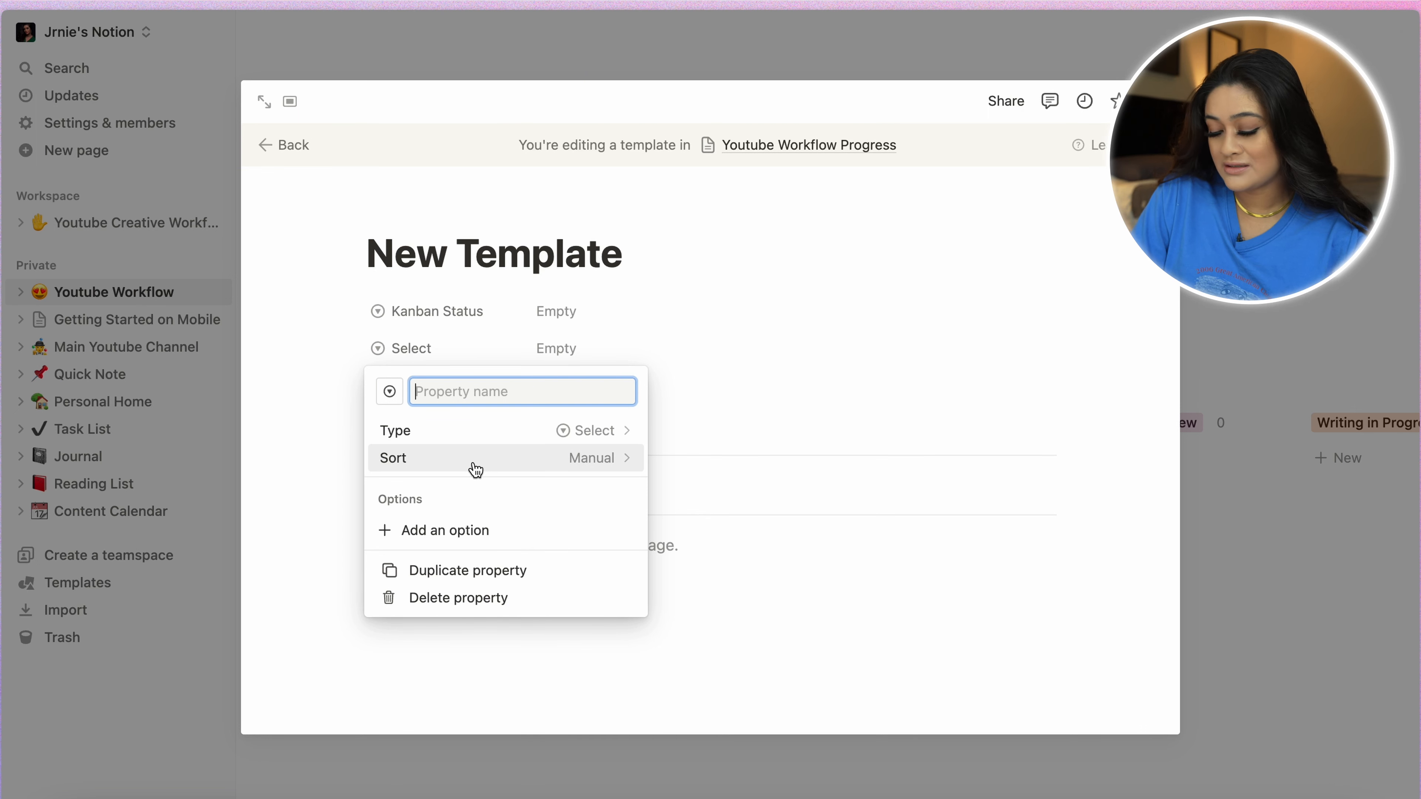
text(Sponsor)
key(Return)
- Add another Select property to the template and name it "Video Intention"
click(435, 423)
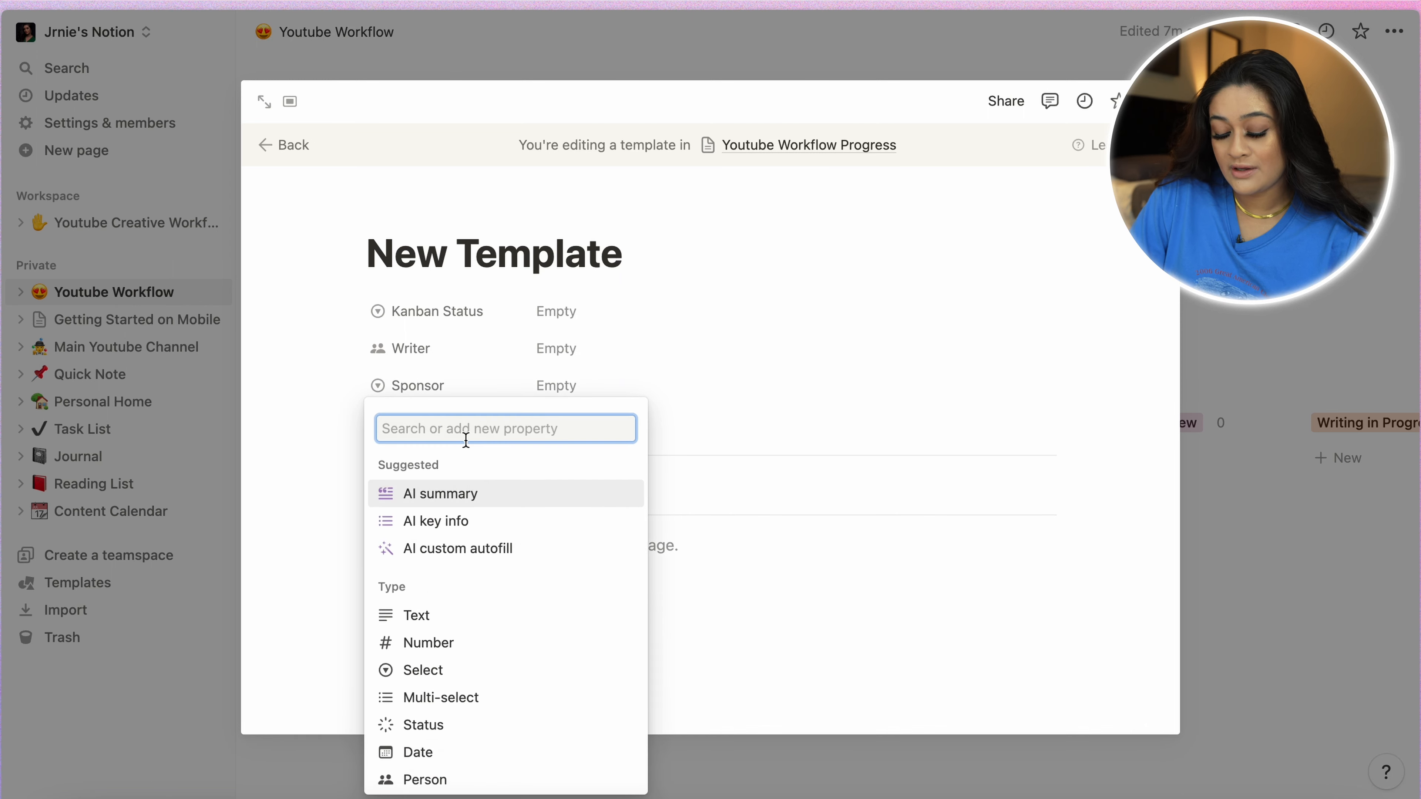
click(457, 675)
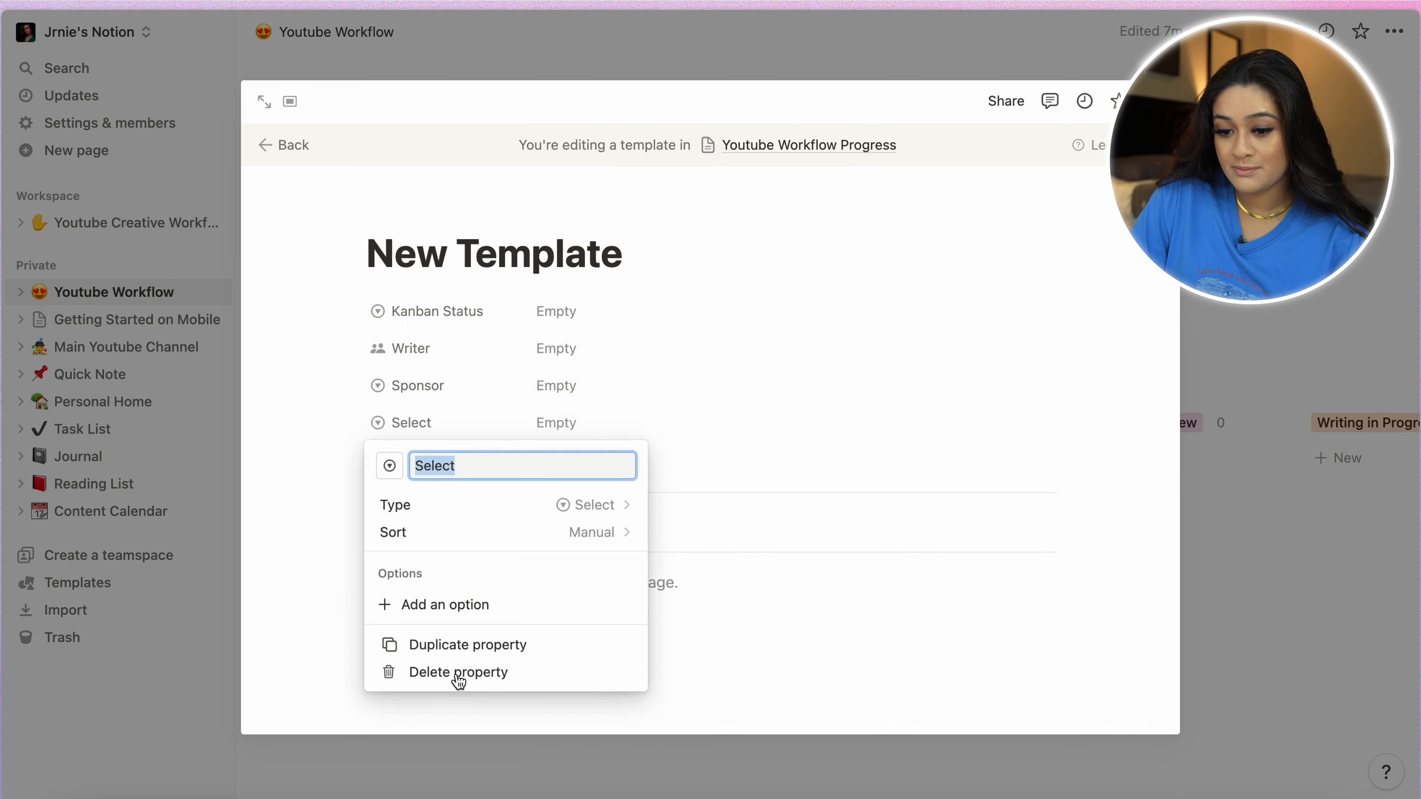
text(Vide In)
key(BackSpace)
key(BackSpace)
key(BackSpace)
text(o )
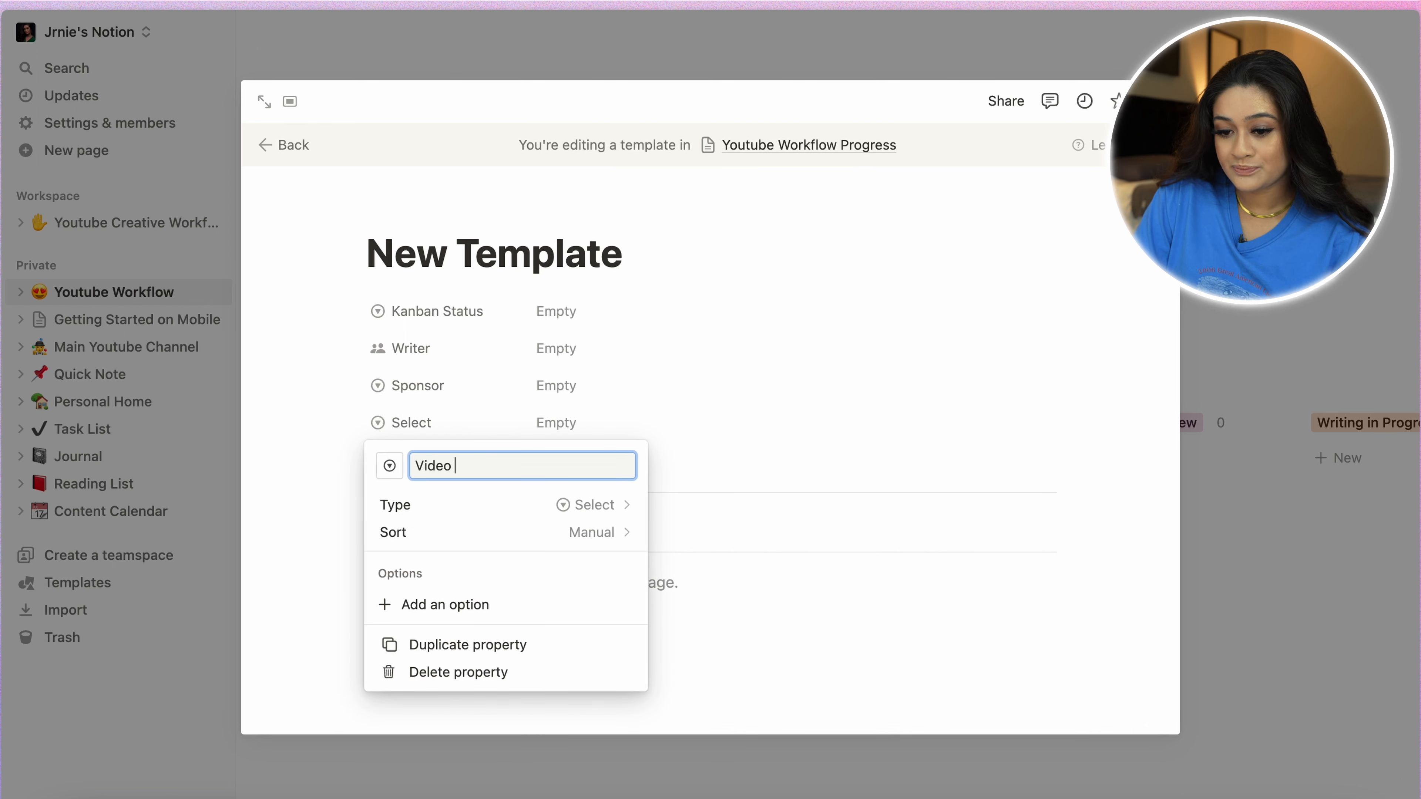
text(Intention)
key(Return)
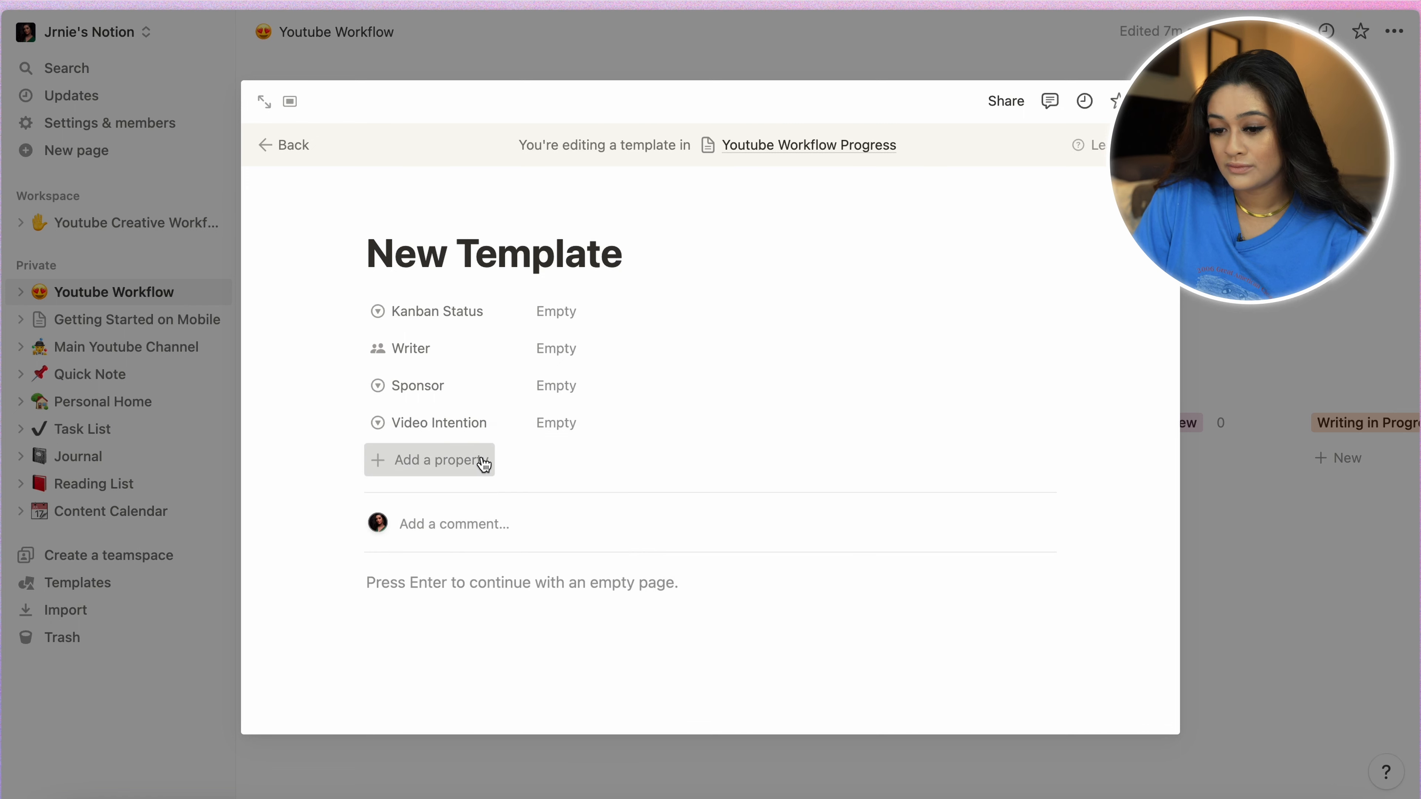
- Add a Multi-select property named "Video Genre" and place it below Video Intention
click(475, 460)
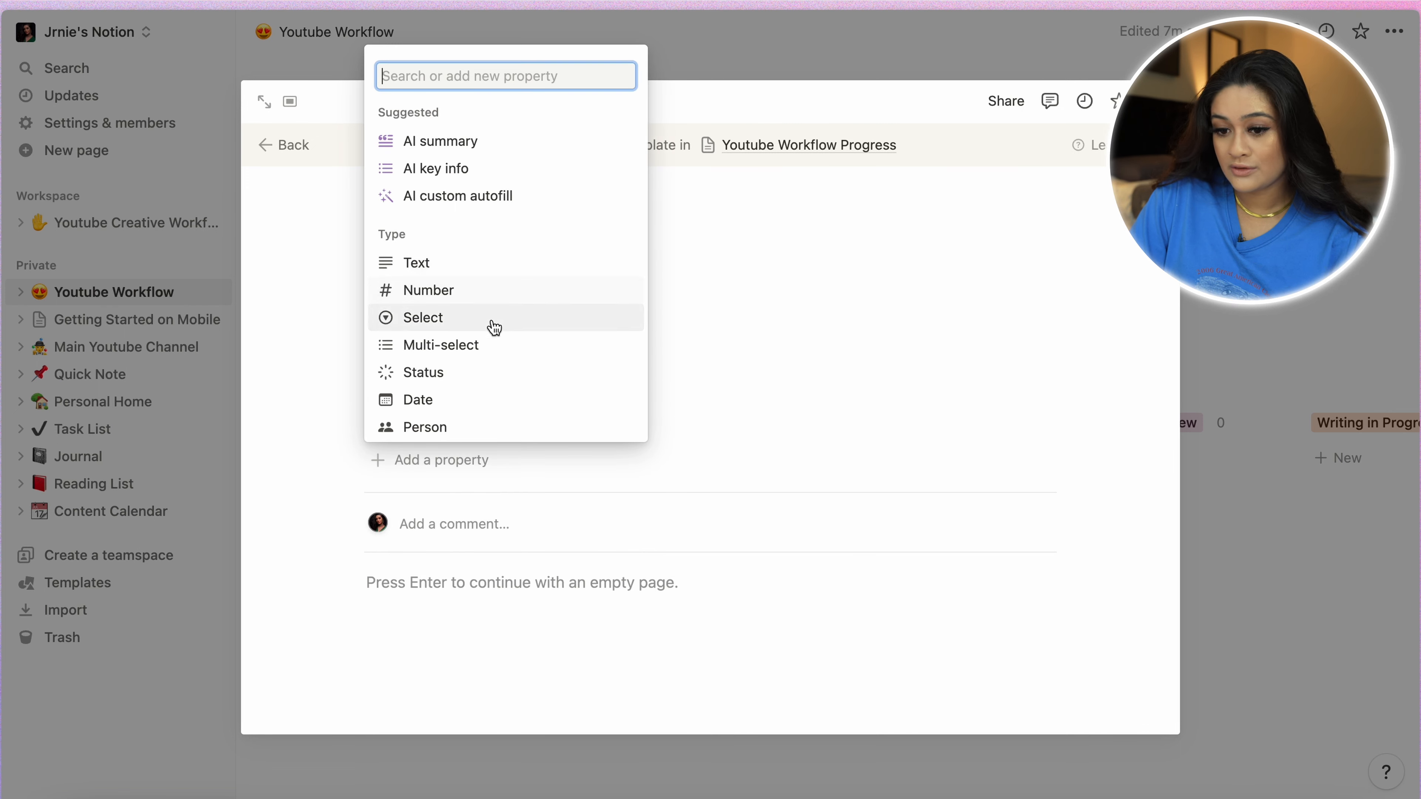
click(493, 347)
text(Video )
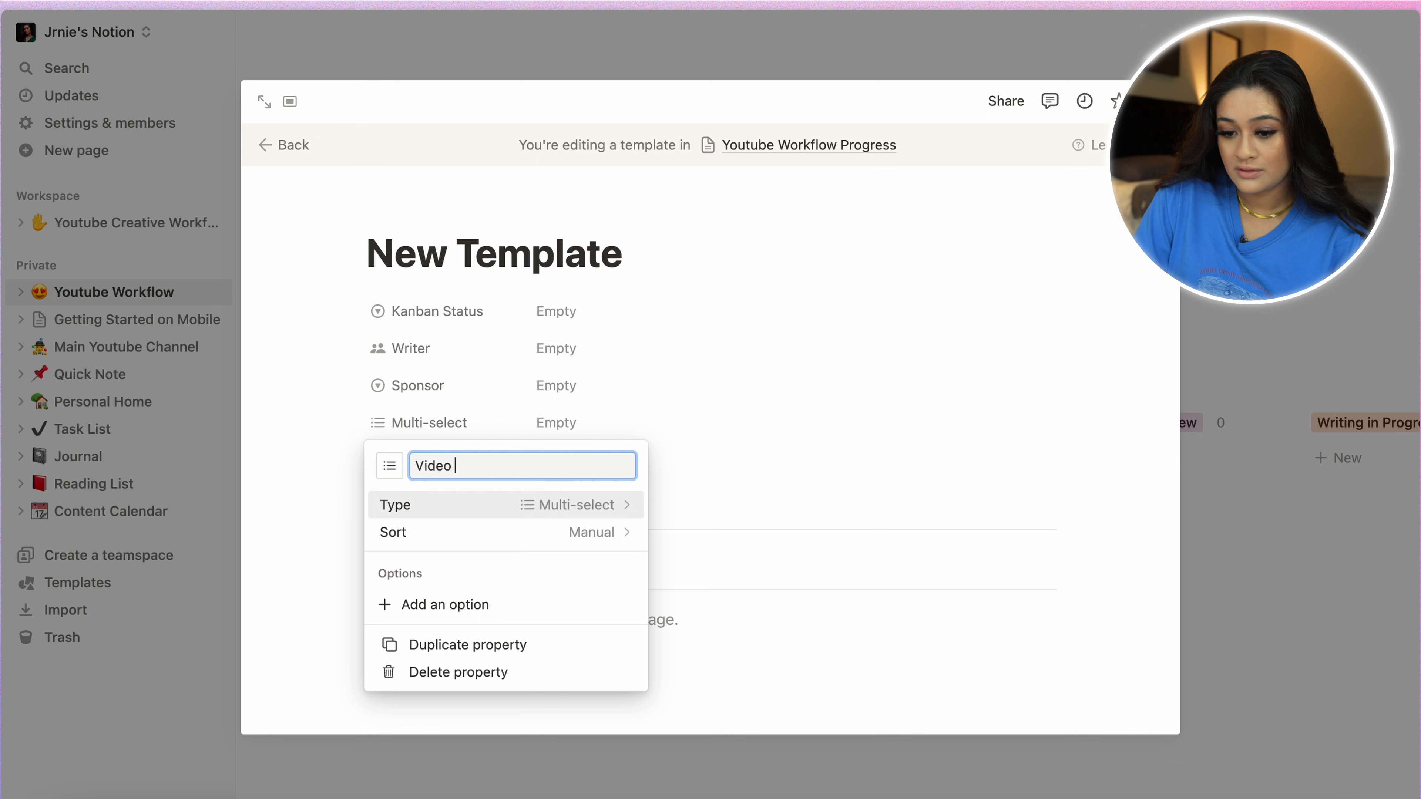
text(Genre)
key(Return)
drag(352, 422, 352, 463)
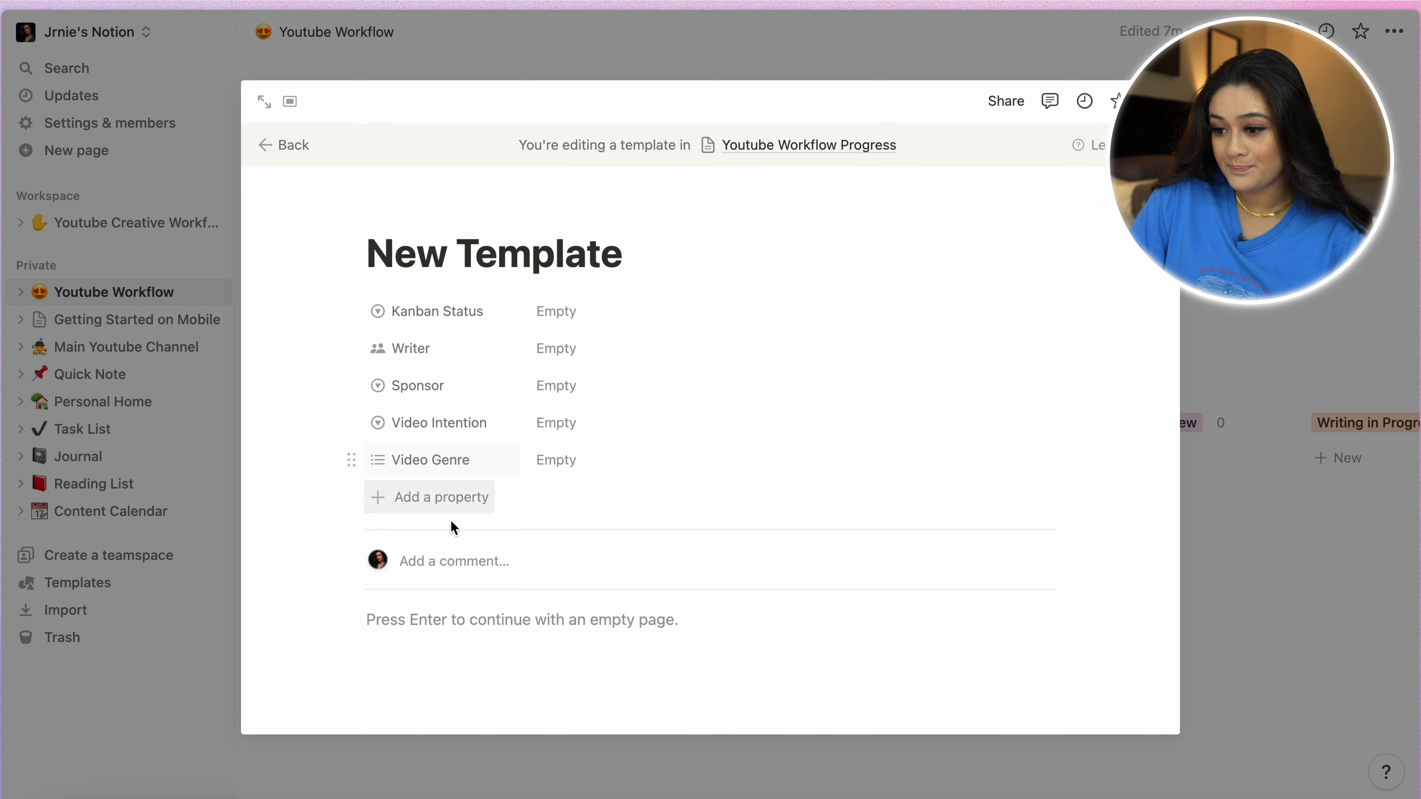
- Add a Select property named "Channel" to the template
click(445, 497)
click(442, 353)
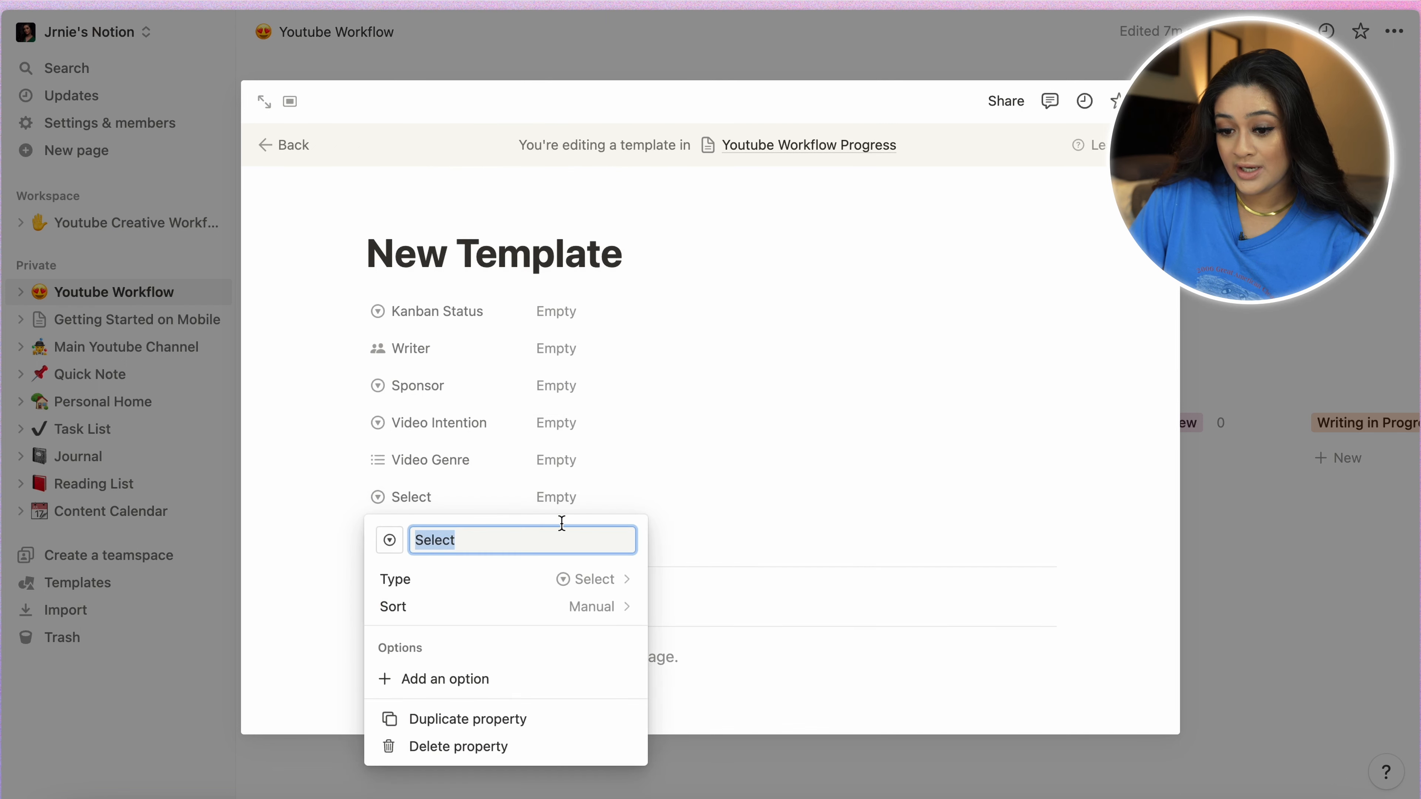
text(Channel)
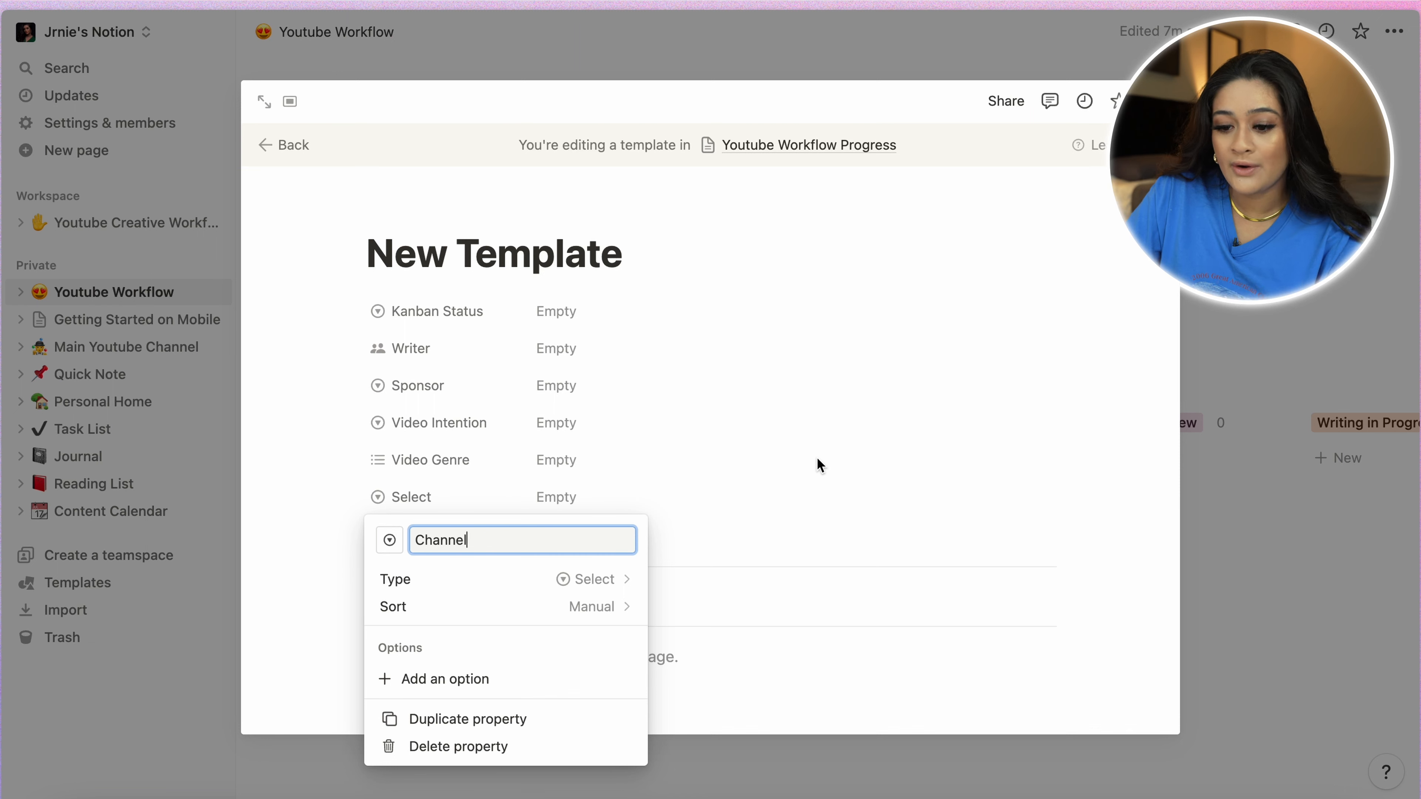
click(717, 532)
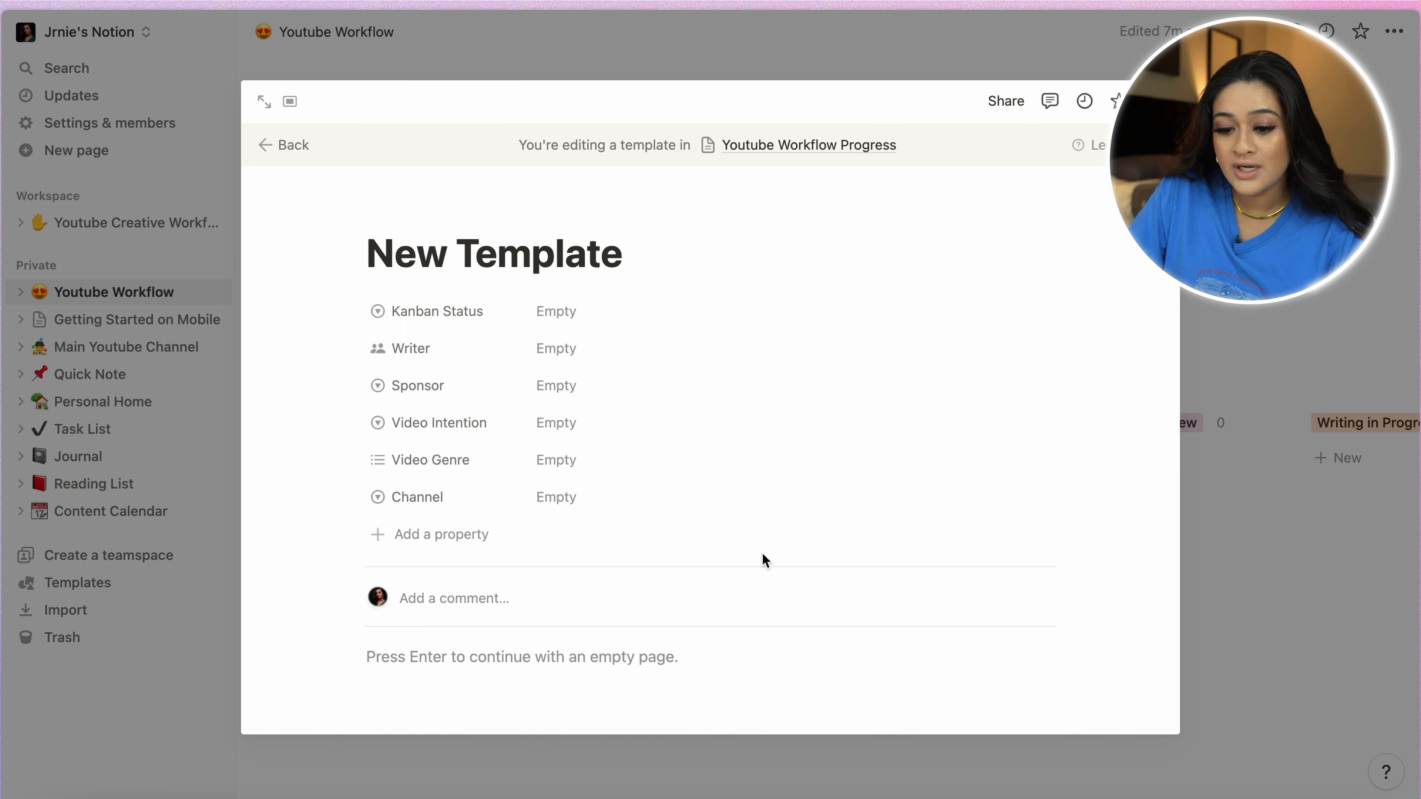
- Add a Person property to the template and name it "Editor"
click(439, 531)
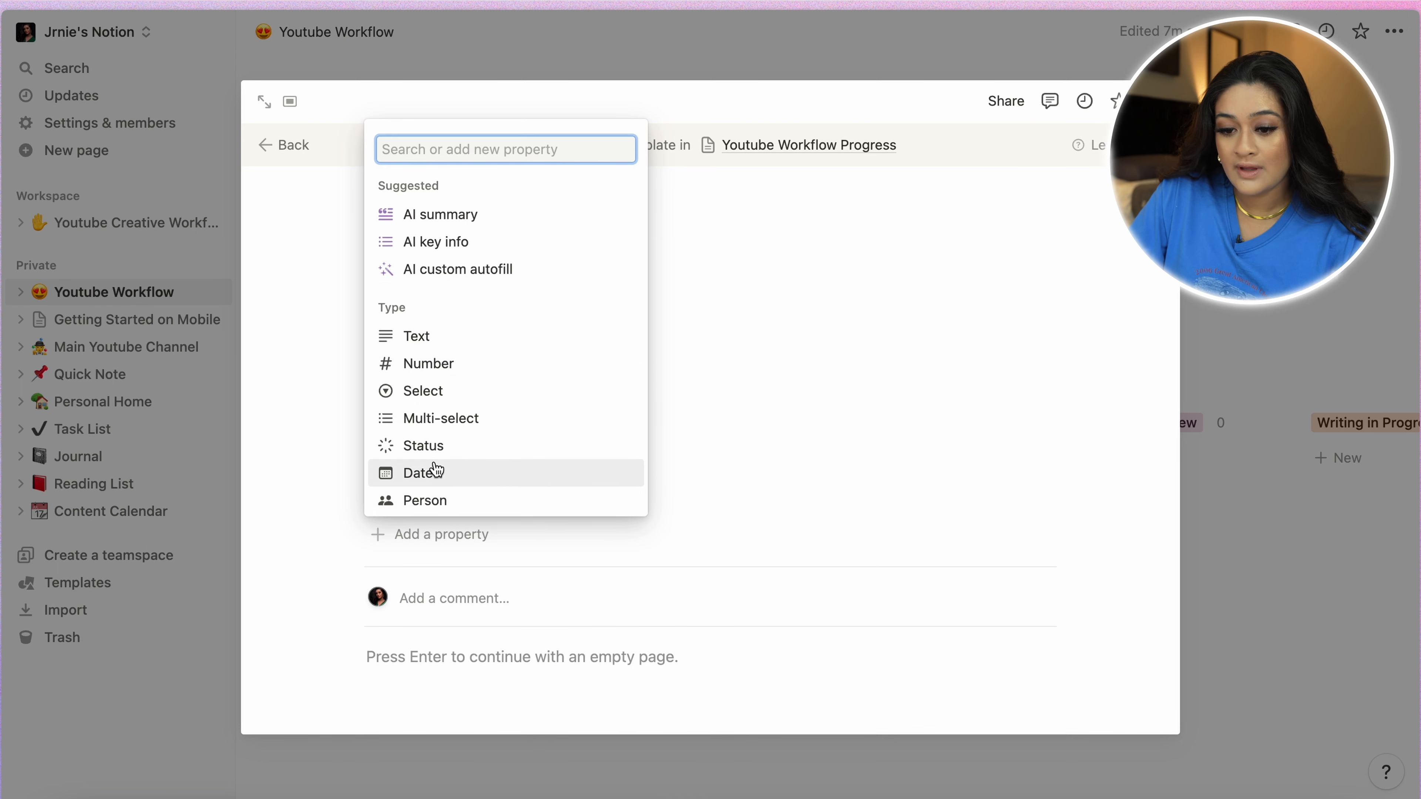
scroll(436, 465, down, 2)
click(435, 448)
text(E)
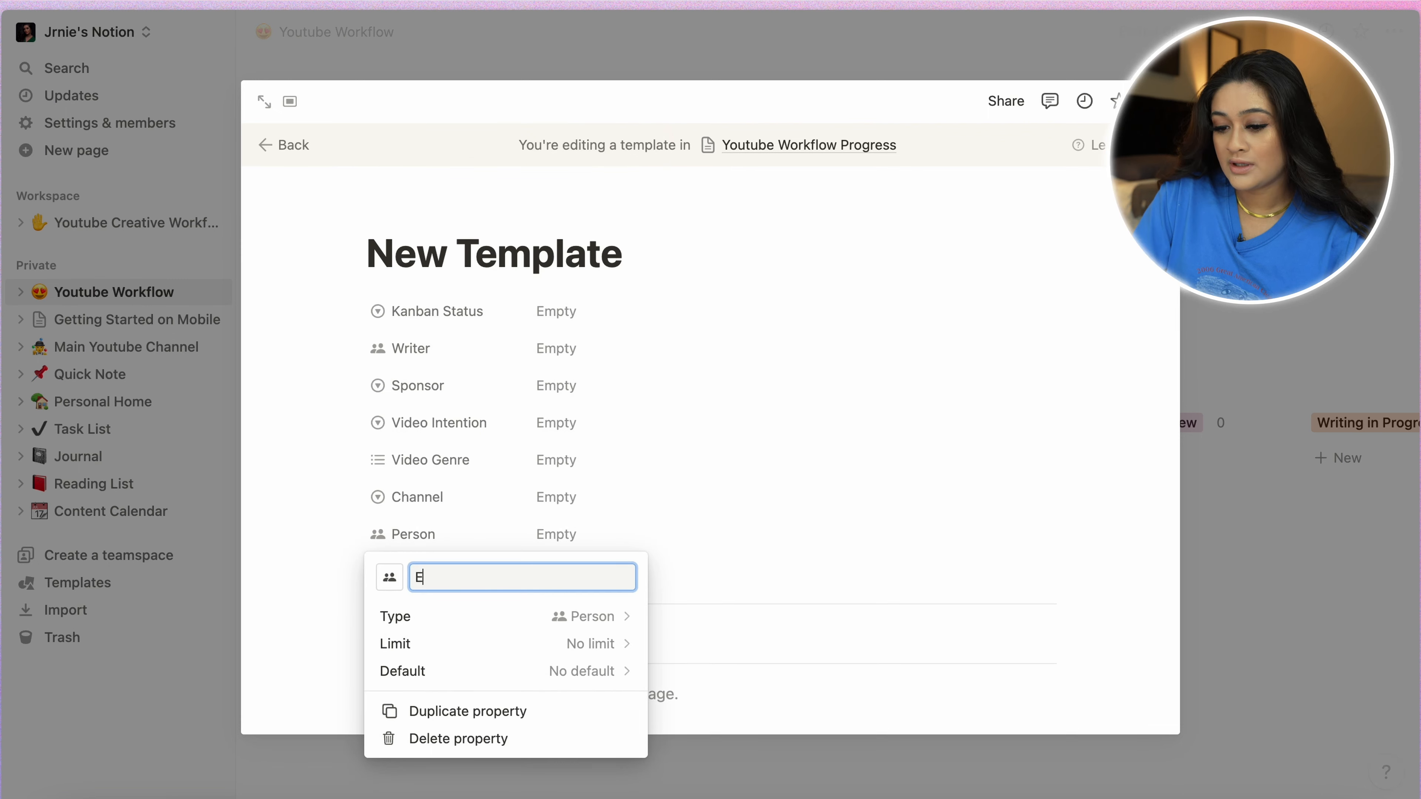
text(ditor)
key(BackSpace)
key(BackSpace)
key(BackSpace)
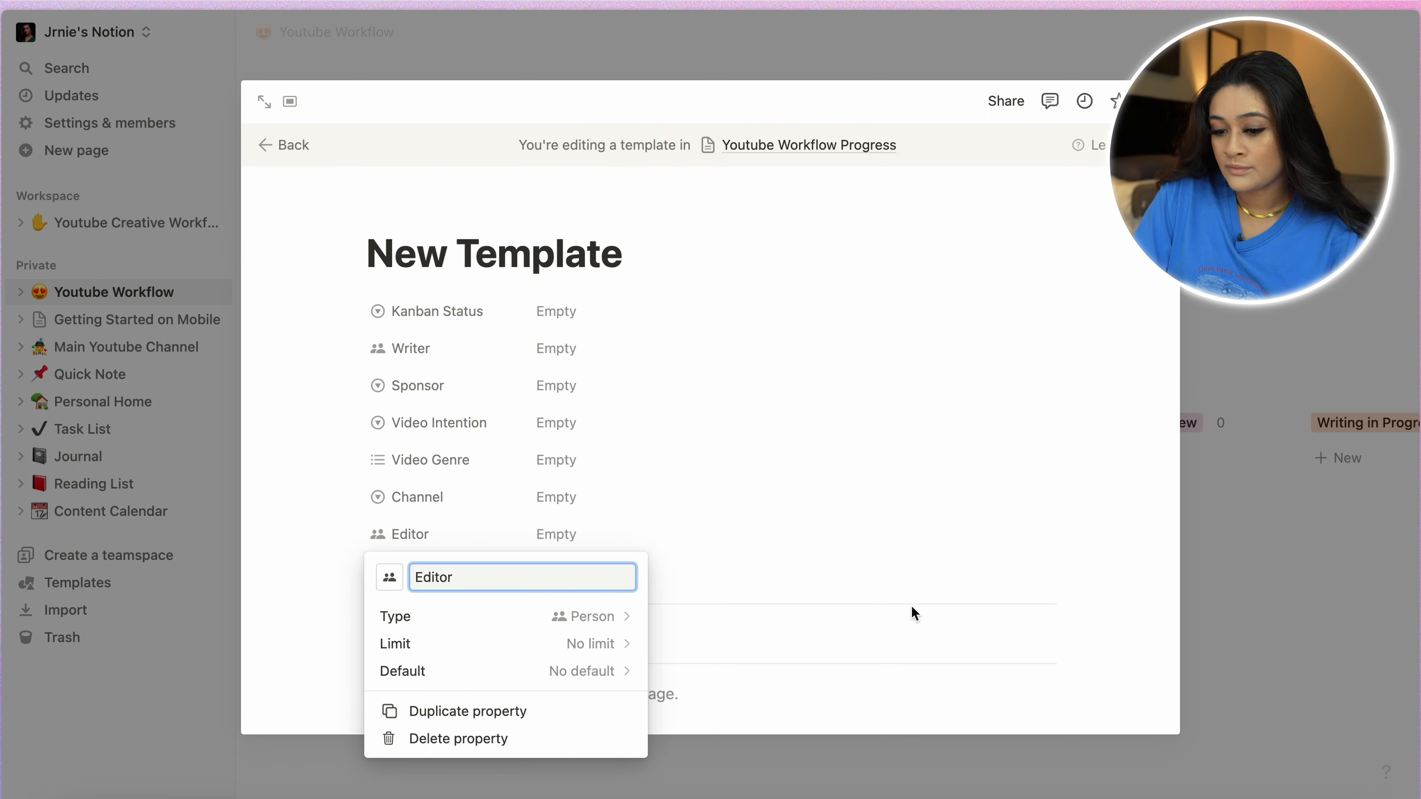
click(914, 610)
- Add a Relation property linked to the Sponsored Videos [Database - Full Page] database under Youtube Creative Workflow PUBLIC!
click(464, 573)
scroll(518, 492, down, 2)
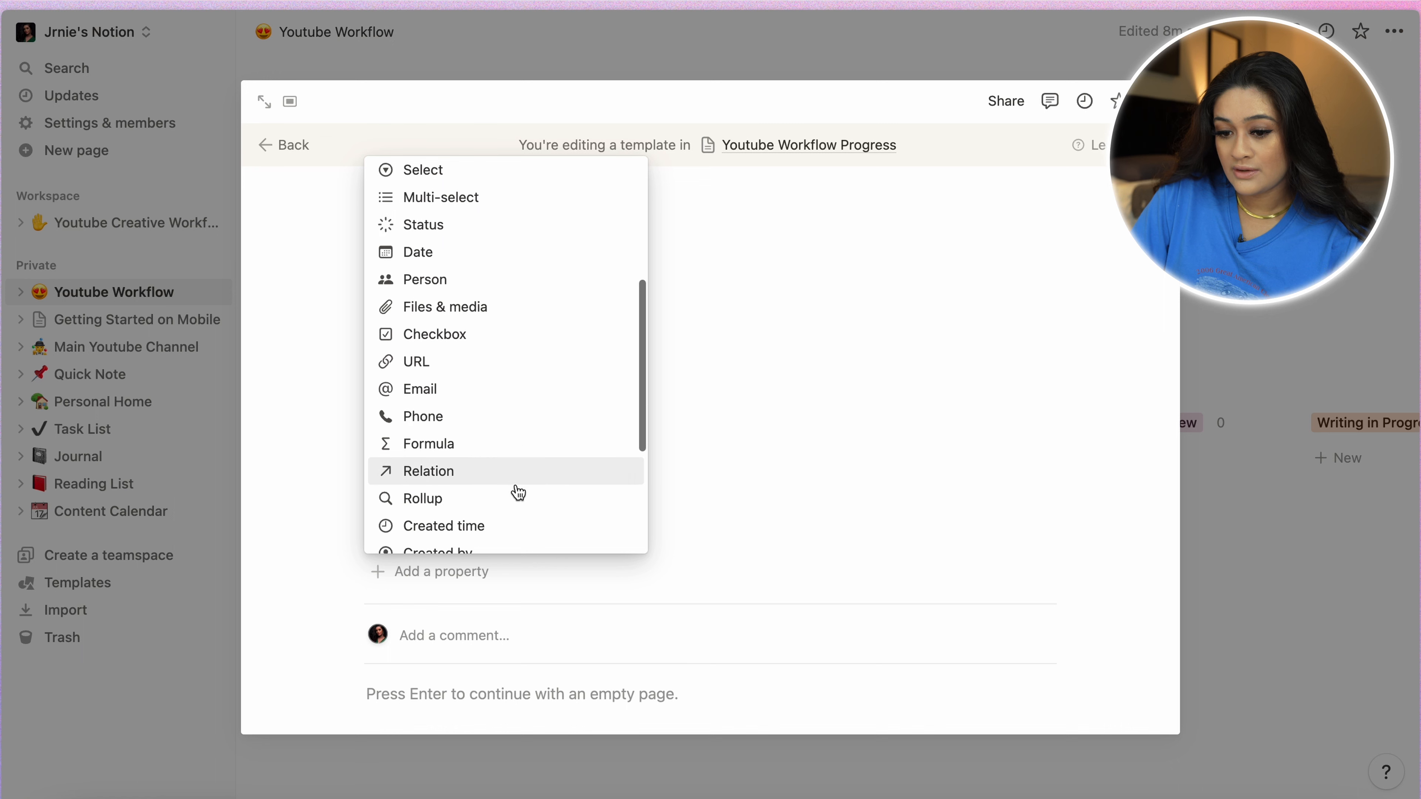
click(516, 468)
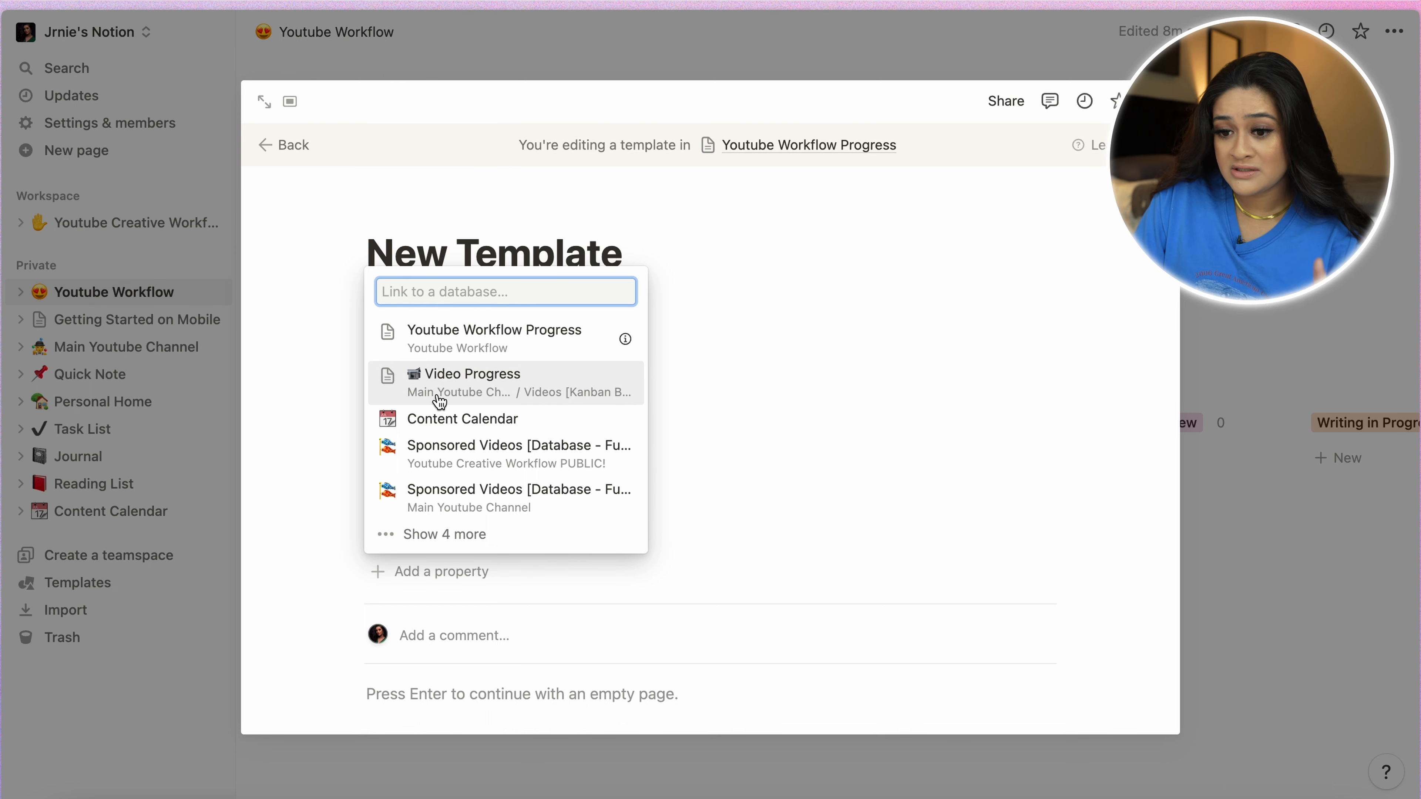
click(453, 470)
click(434, 224)
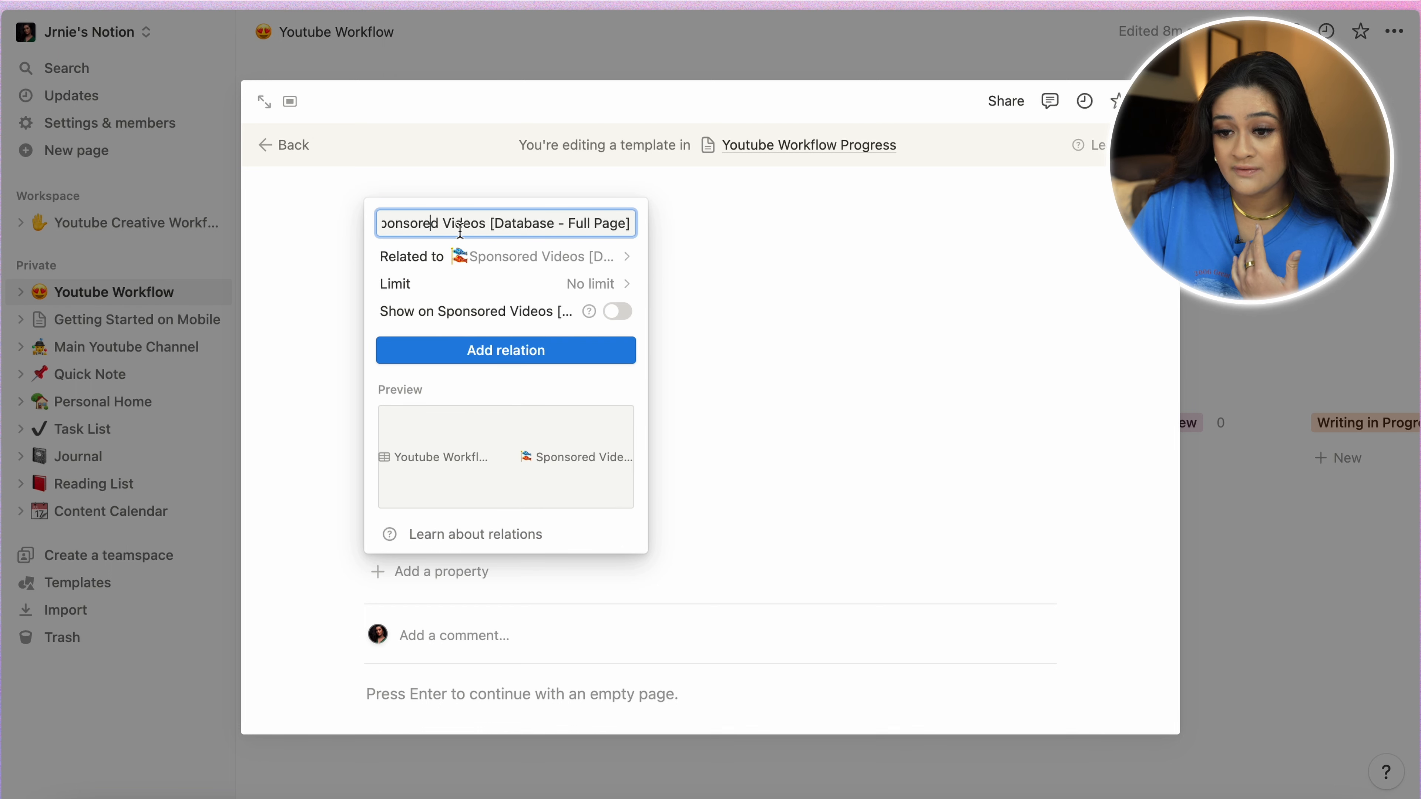
drag(432, 226, 673, 230)
click(585, 229)
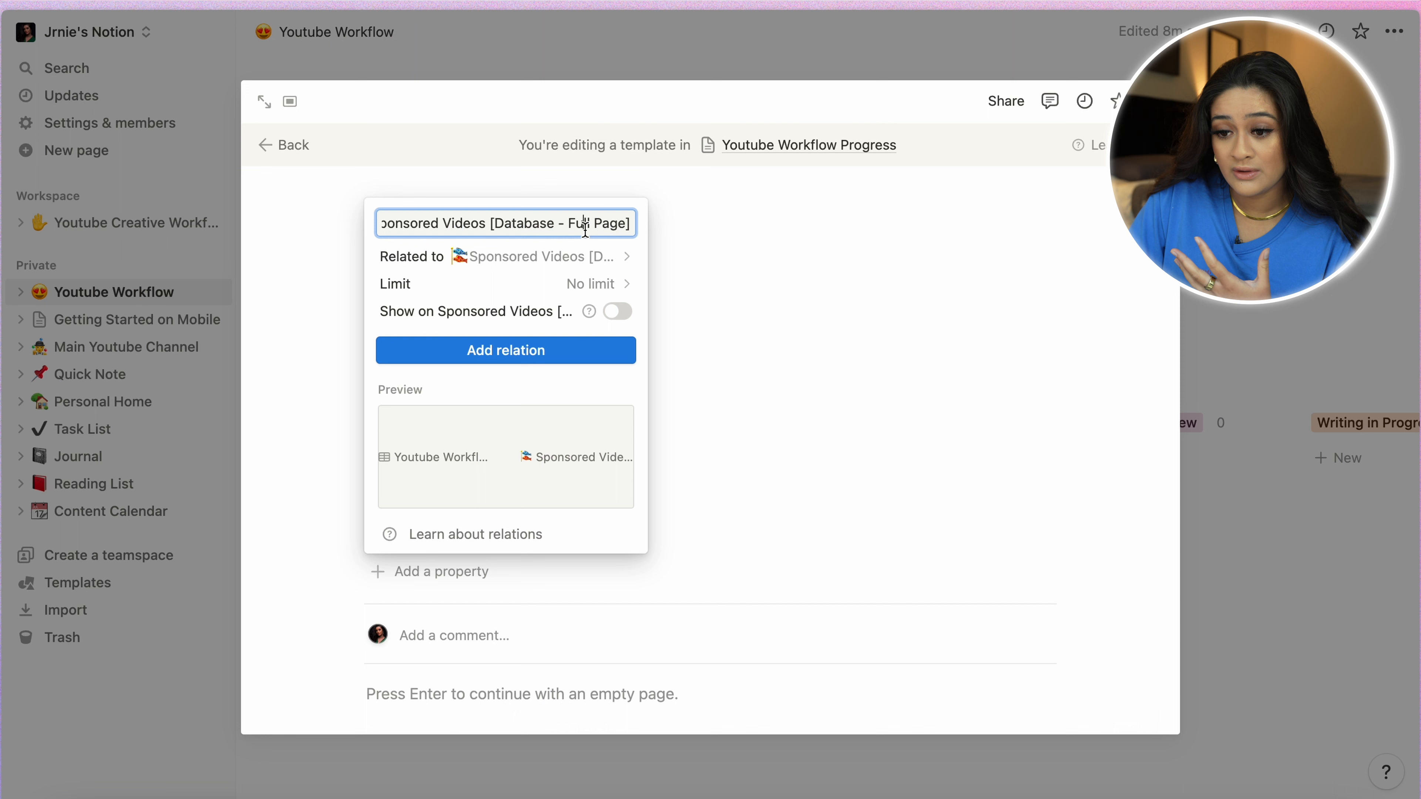
click(551, 351)
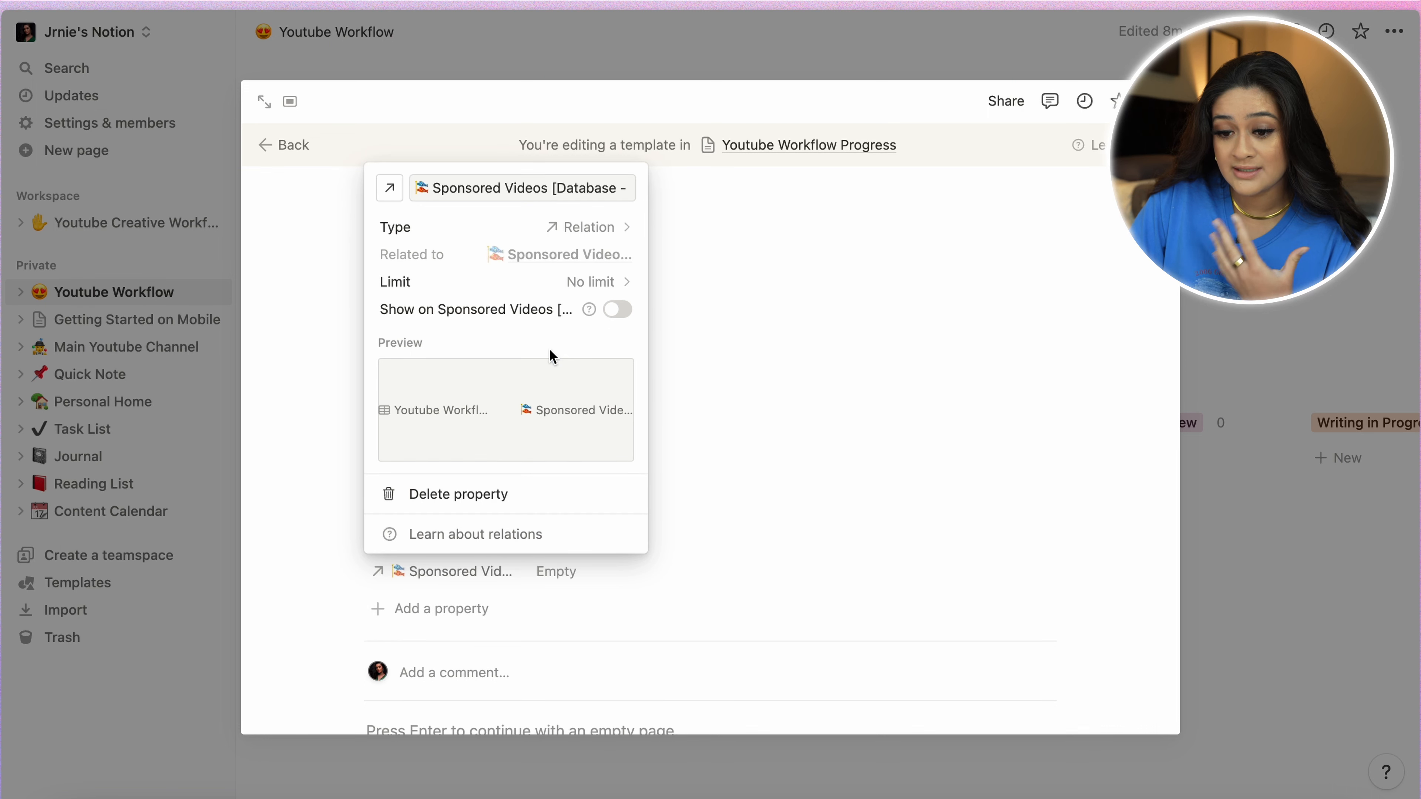
click(769, 501)
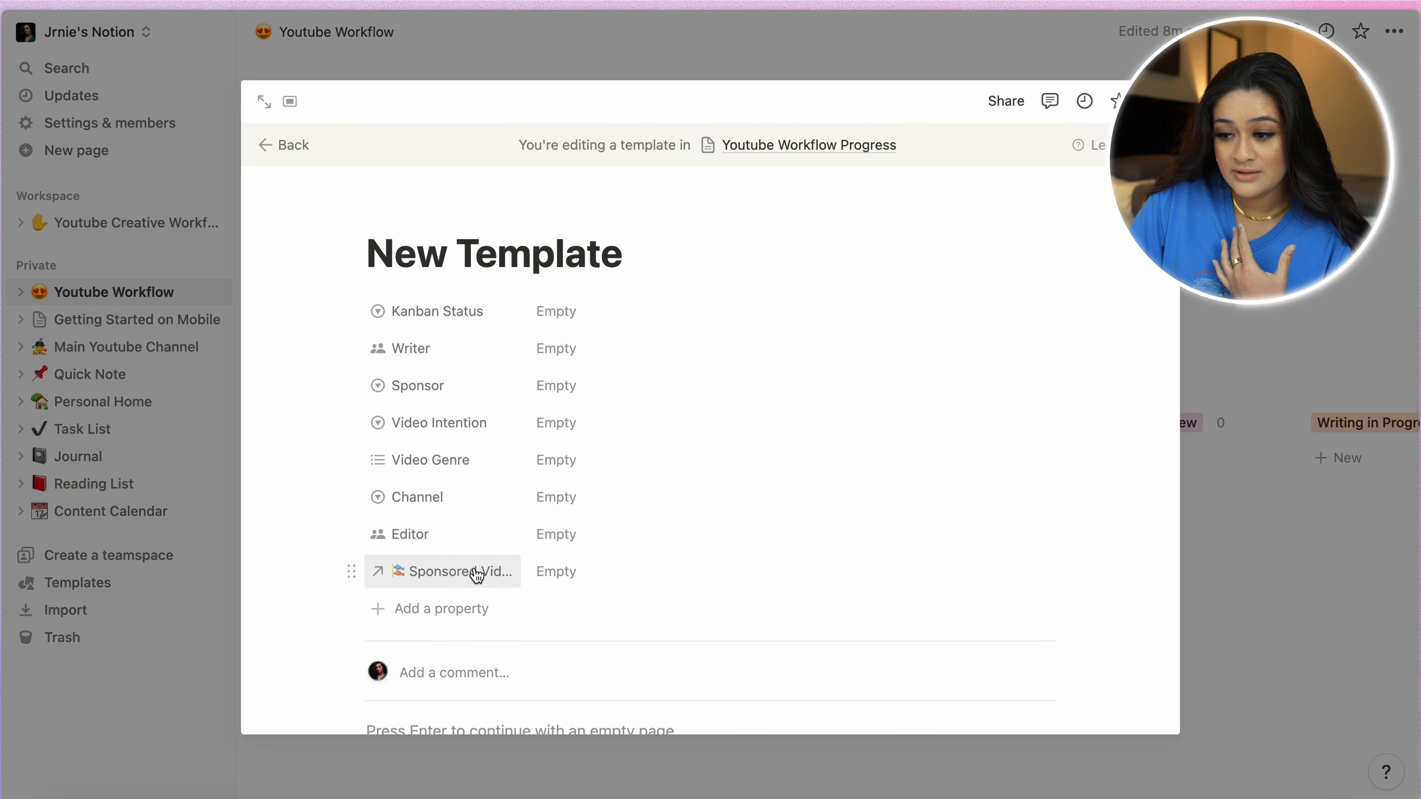
- Rename the Sponsored Videos relation property as "Sponsor Date"
click(476, 572)
click(476, 402)
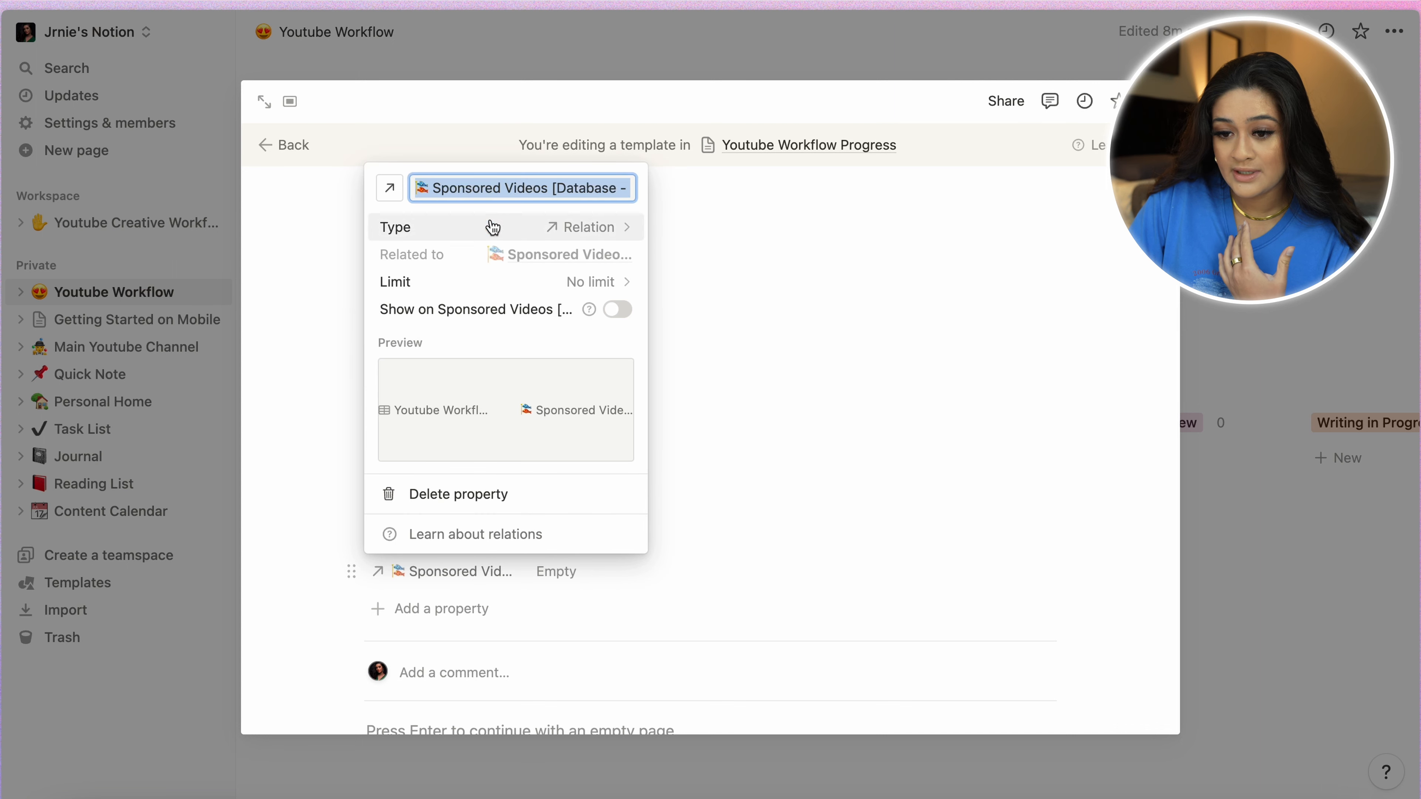
text(Sponsor Date)
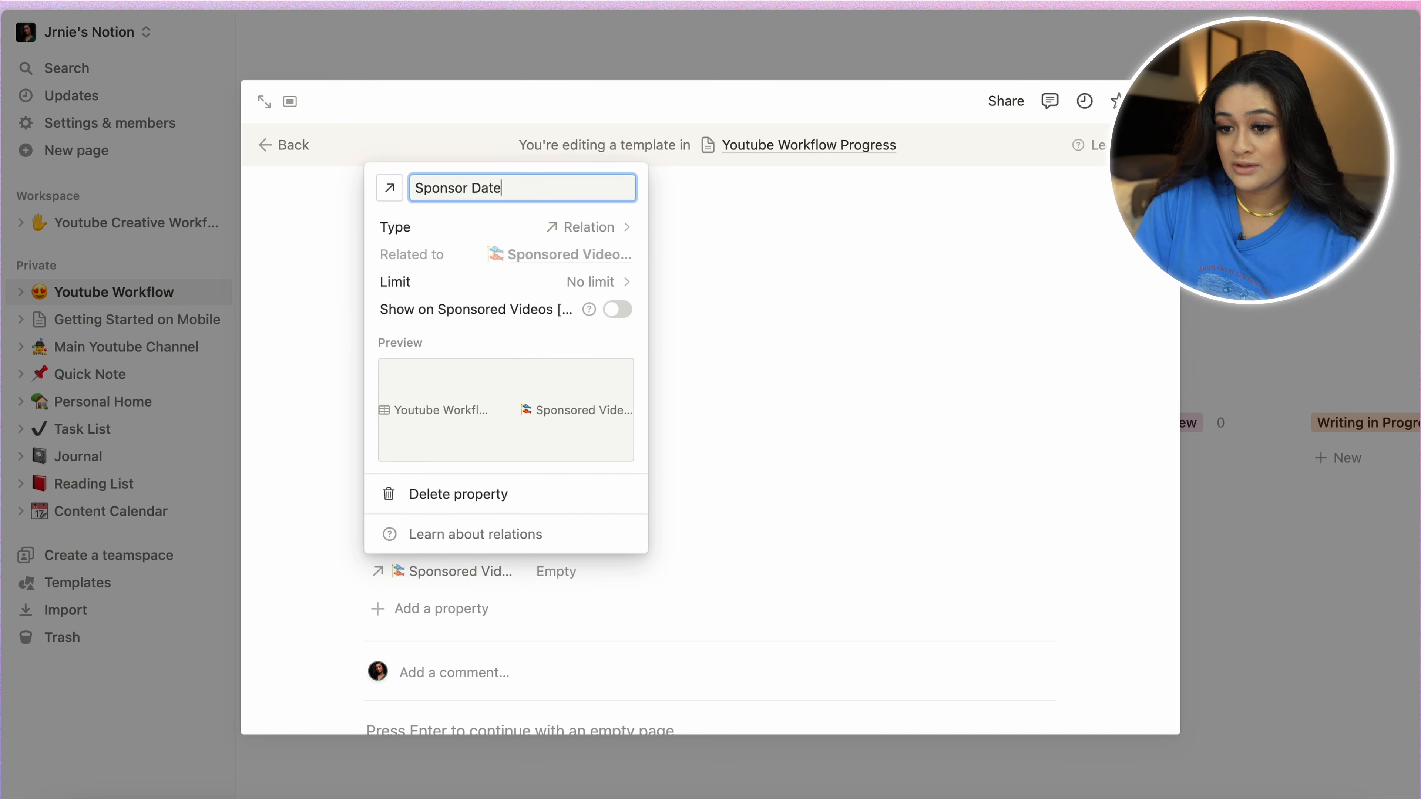
click(721, 328)
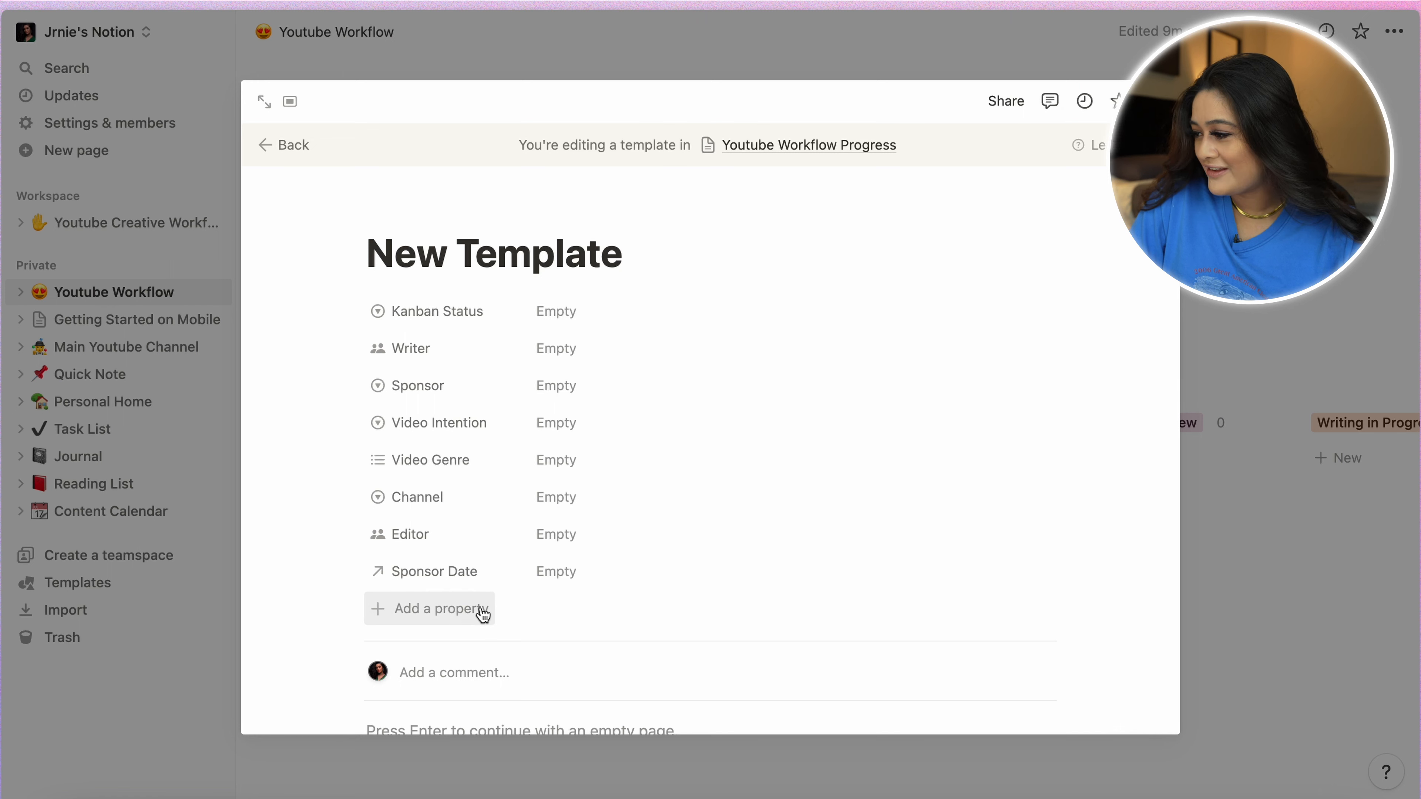
- Add a Rollup property to the template and name it "Sponsor Publish Dae"
click(459, 622)
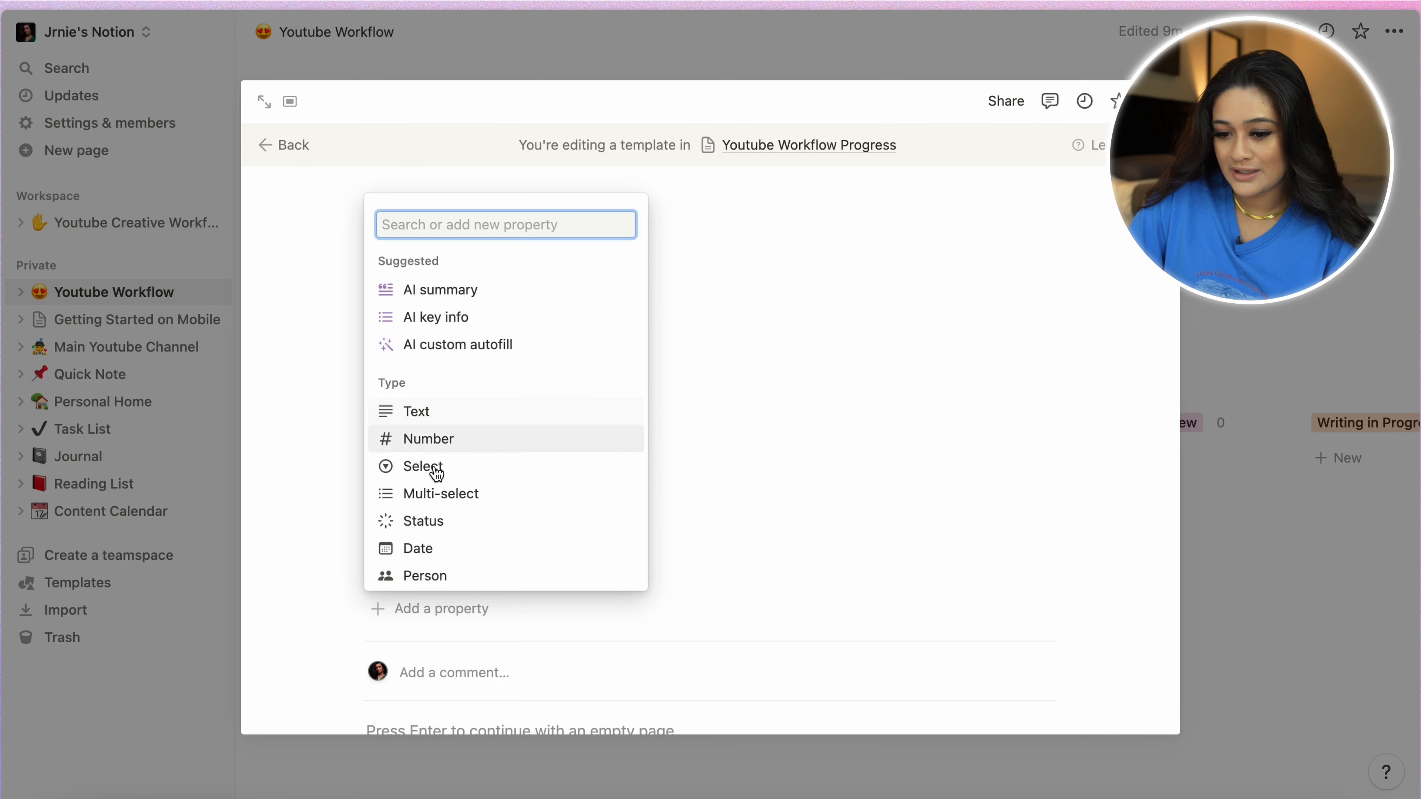
scroll(447, 517, down, 5)
scroll(445, 504, down, 2)
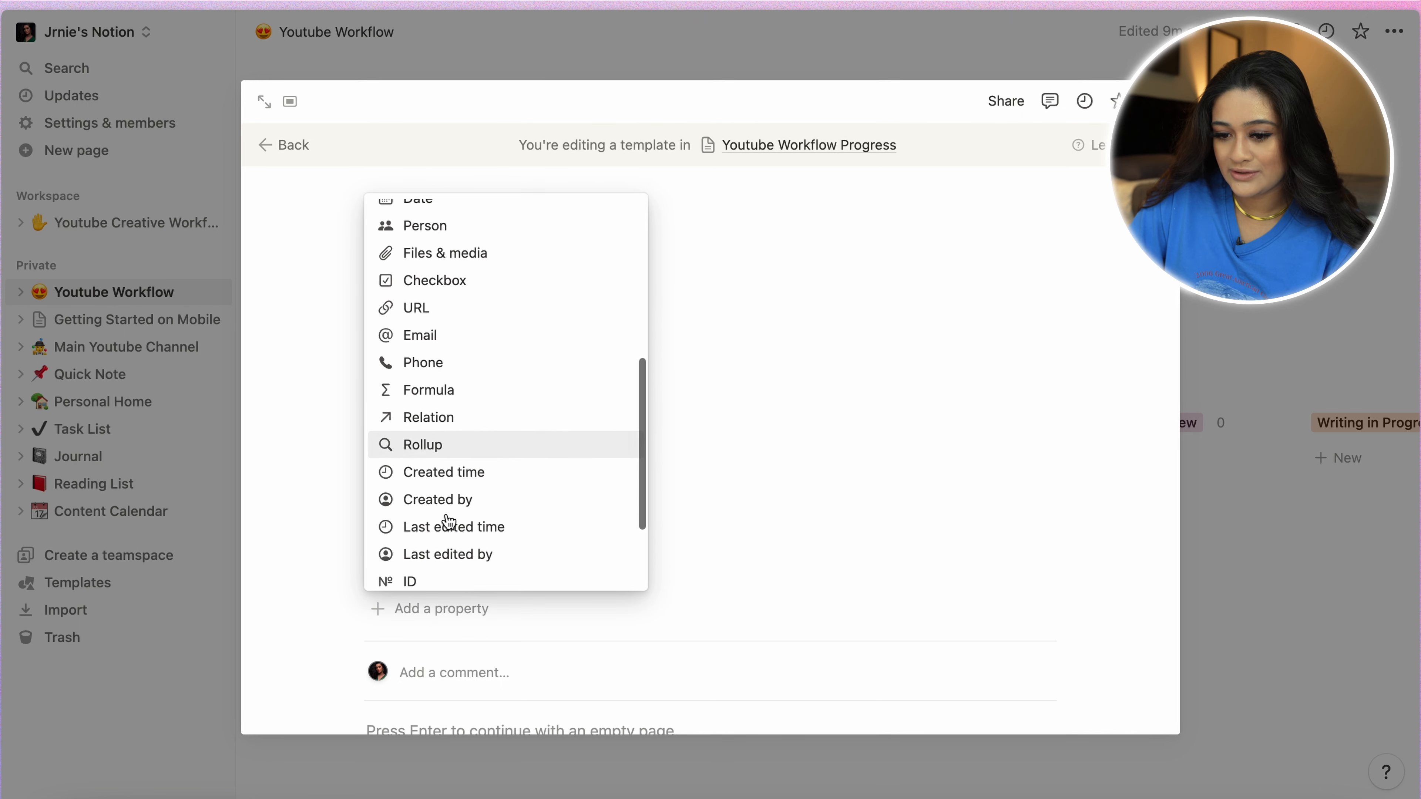
click(428, 455)
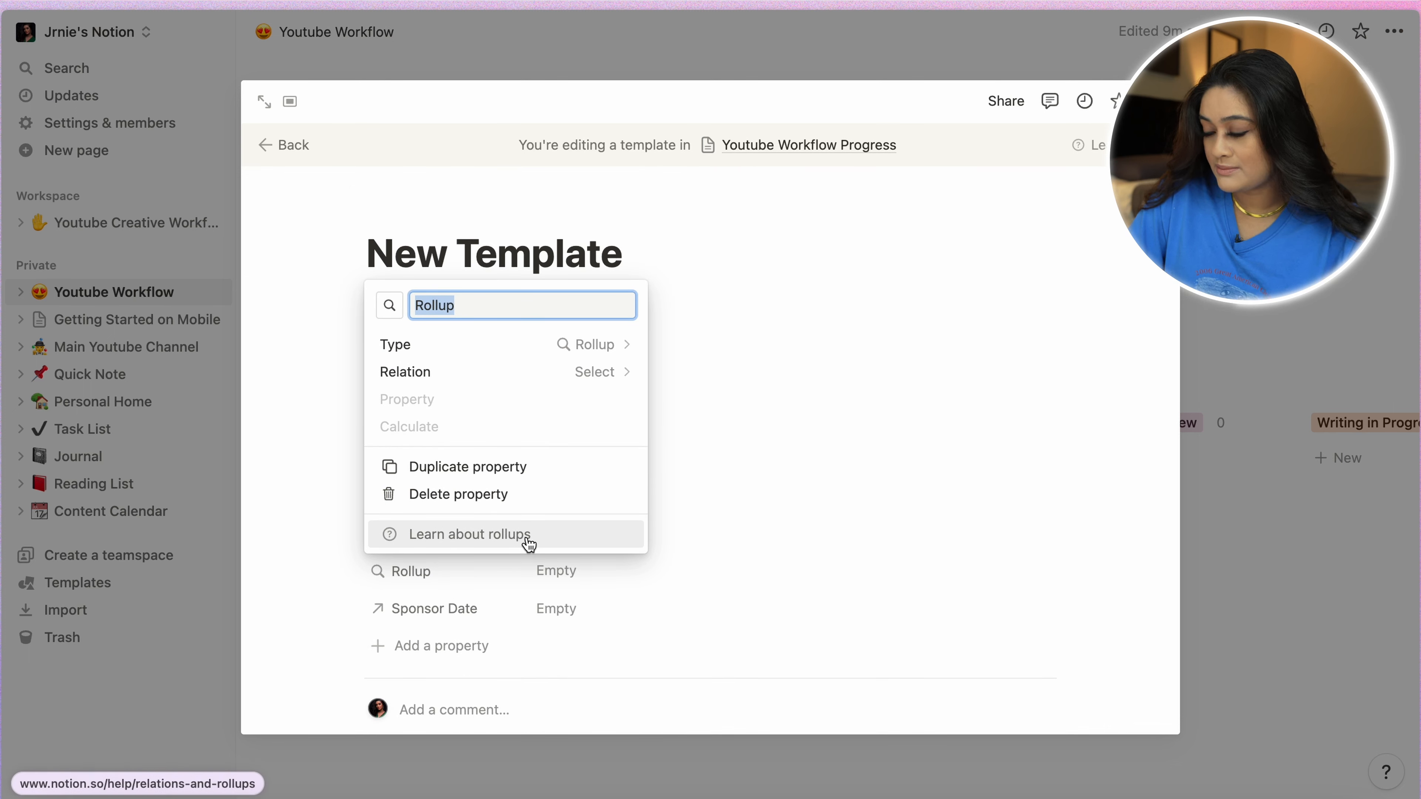
text(Sponsor Publish Dae)
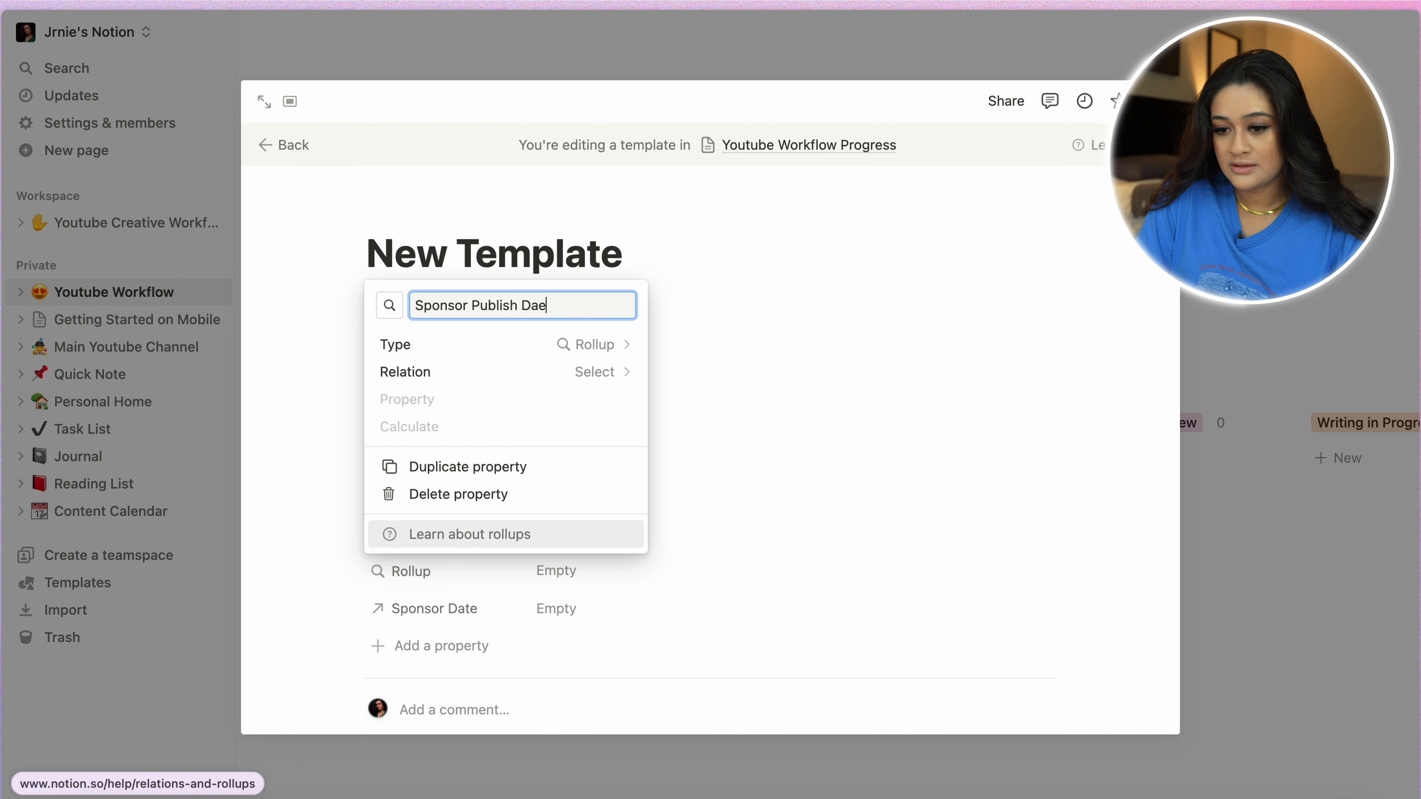
click(466, 657)
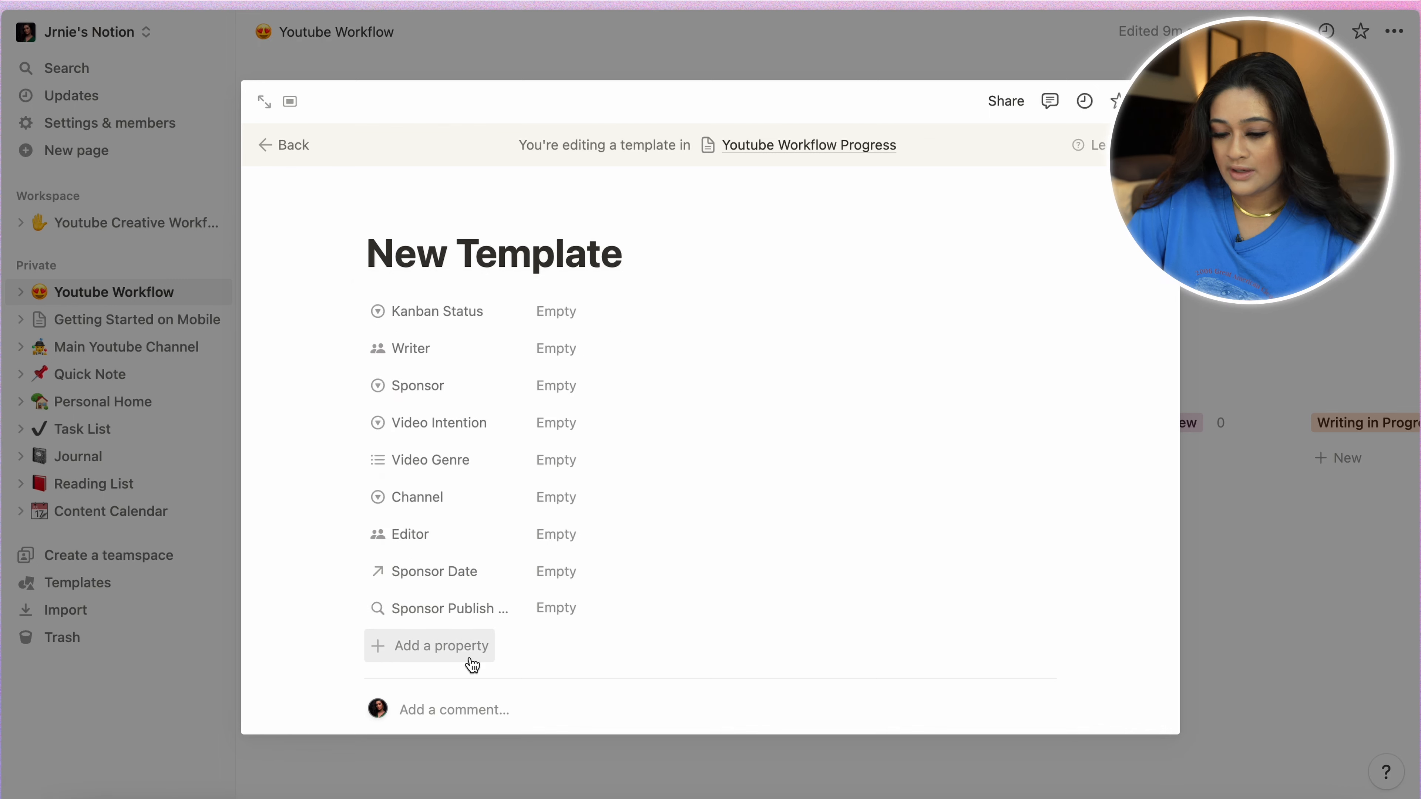
- Add a URL property to the template and name it "Video URL"
click(466, 650)
scroll(473, 540, down, 5)
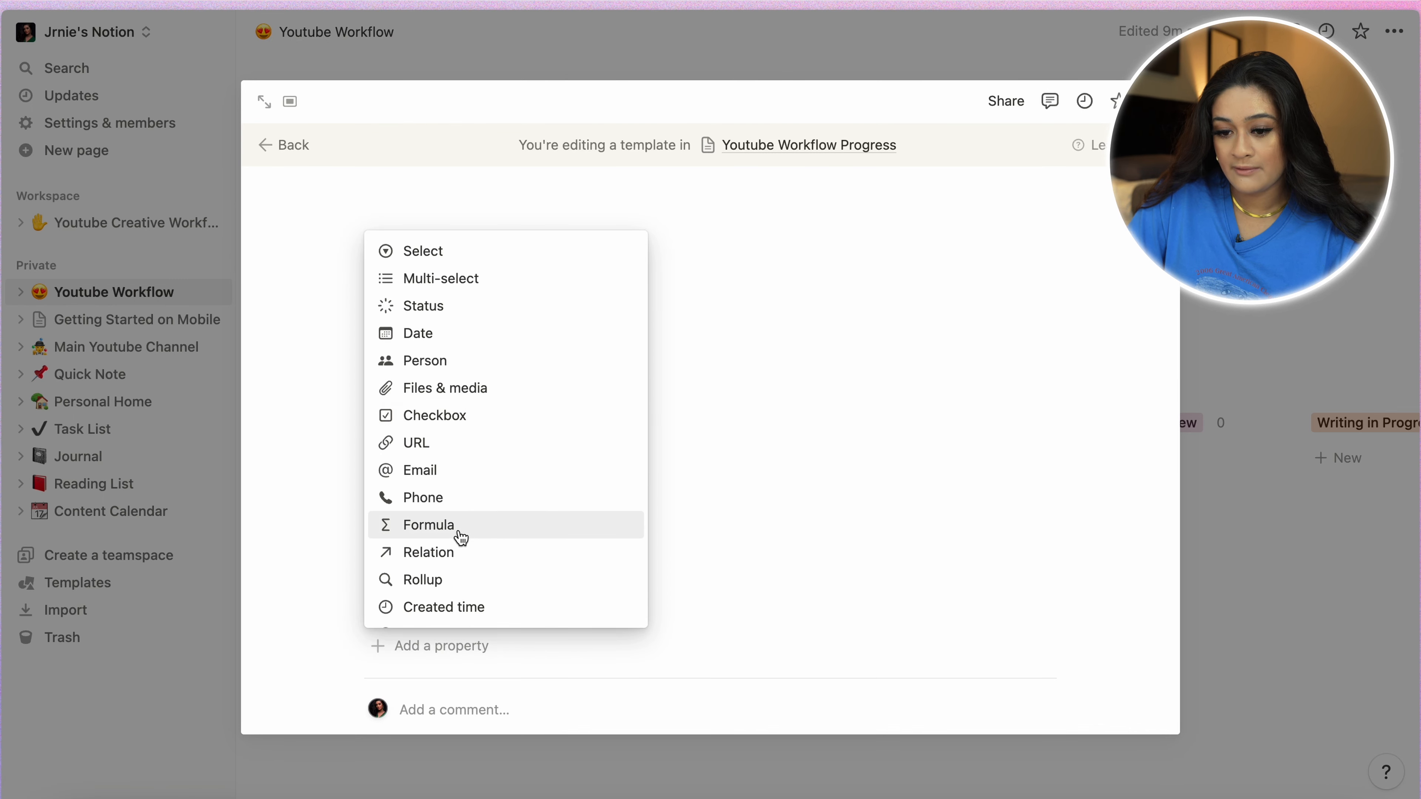
scroll(460, 581, down, 2)
scroll(464, 584, up, 3)
scroll(460, 581, up, 2)
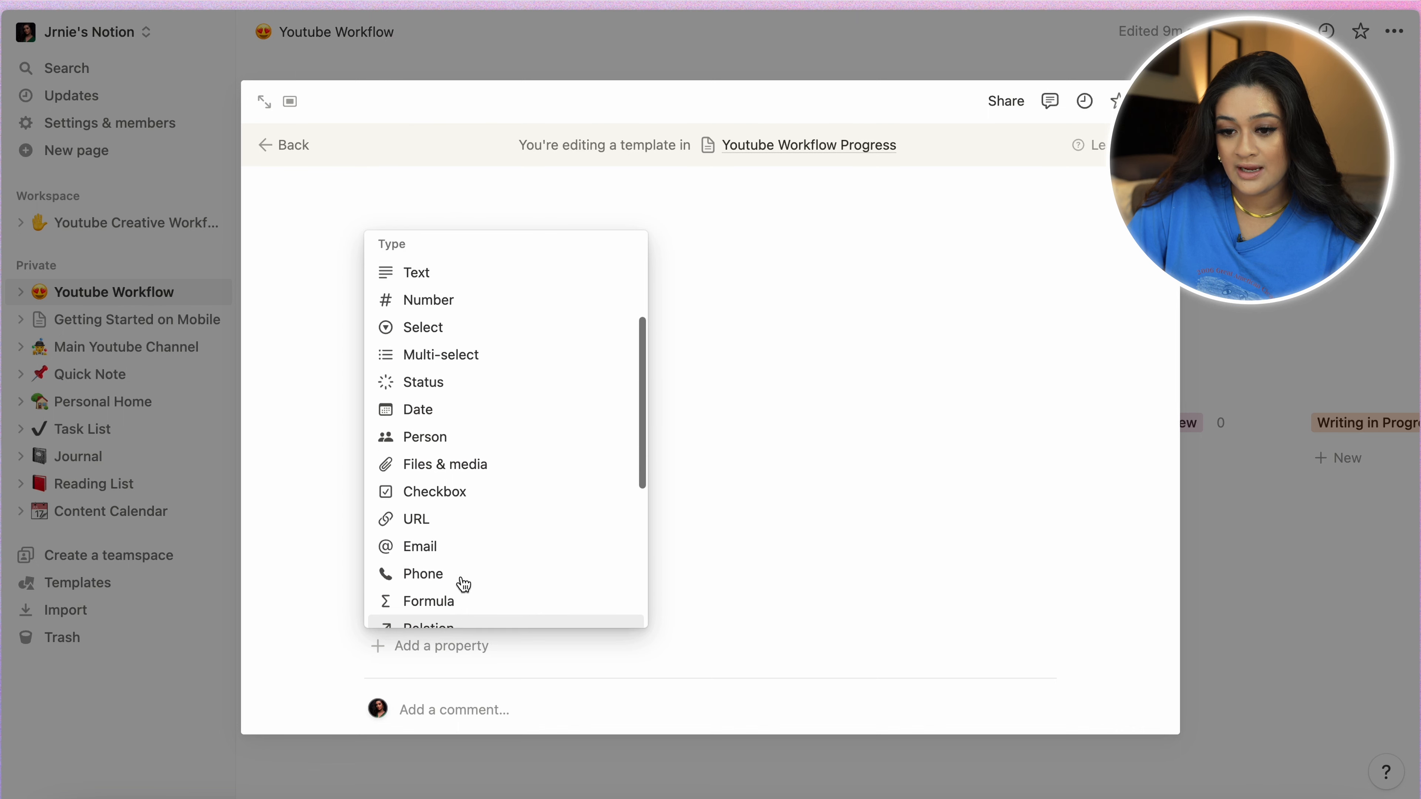
scroll(460, 557, down, 3)
click(417, 453)
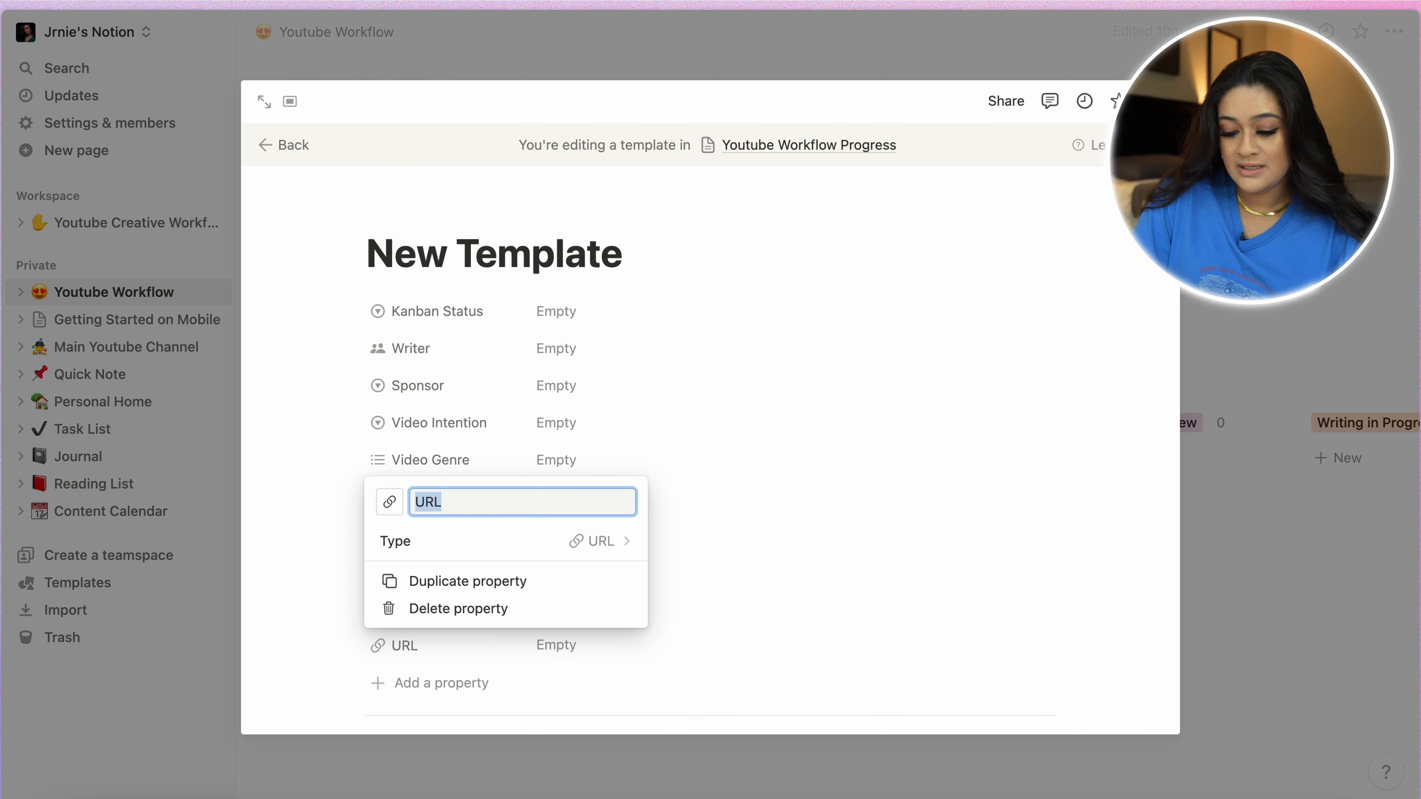
text(Video URL)
key(Return)
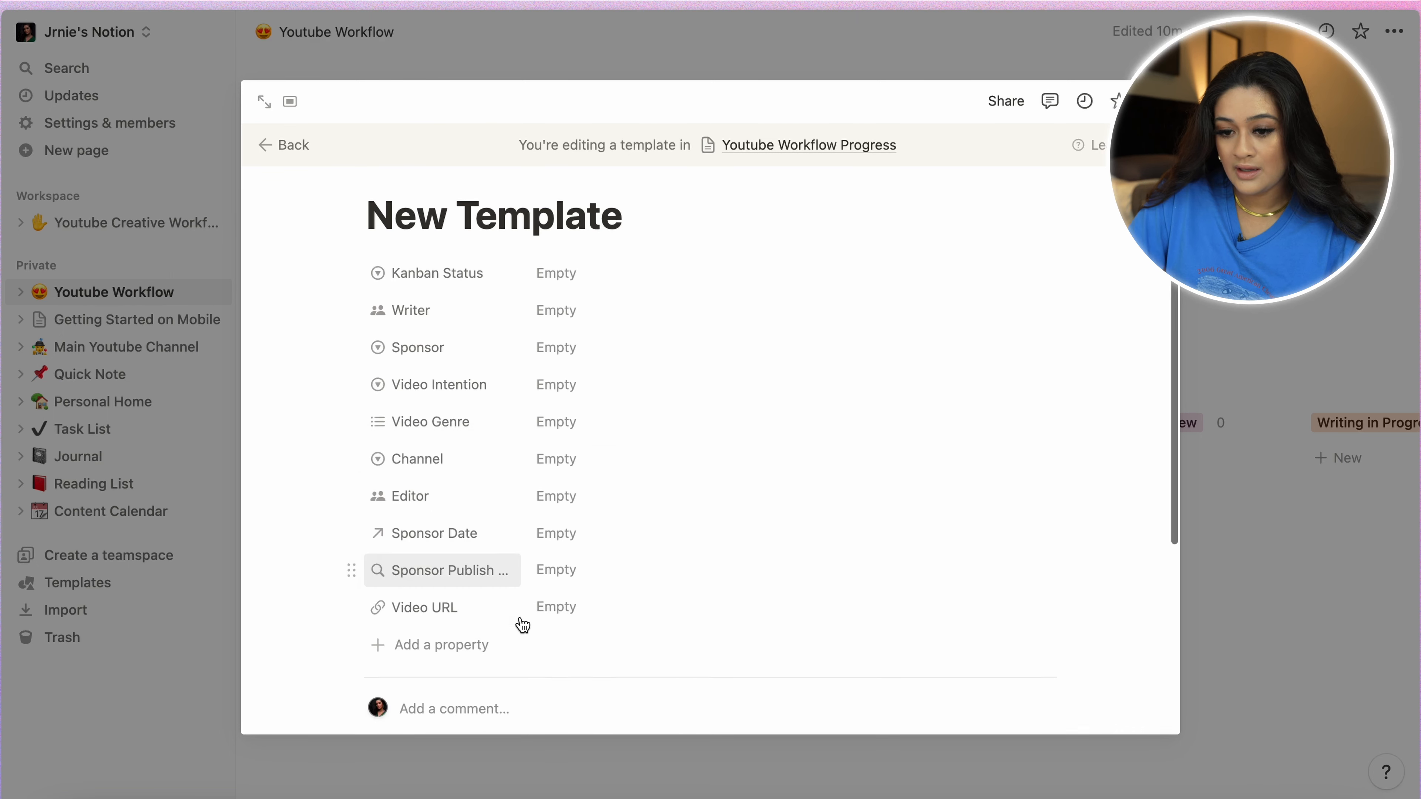
- Add a URL property named "Analytics URL" to the template and move it below Video URL
scroll(439, 526, down, 3)
click(439, 522)
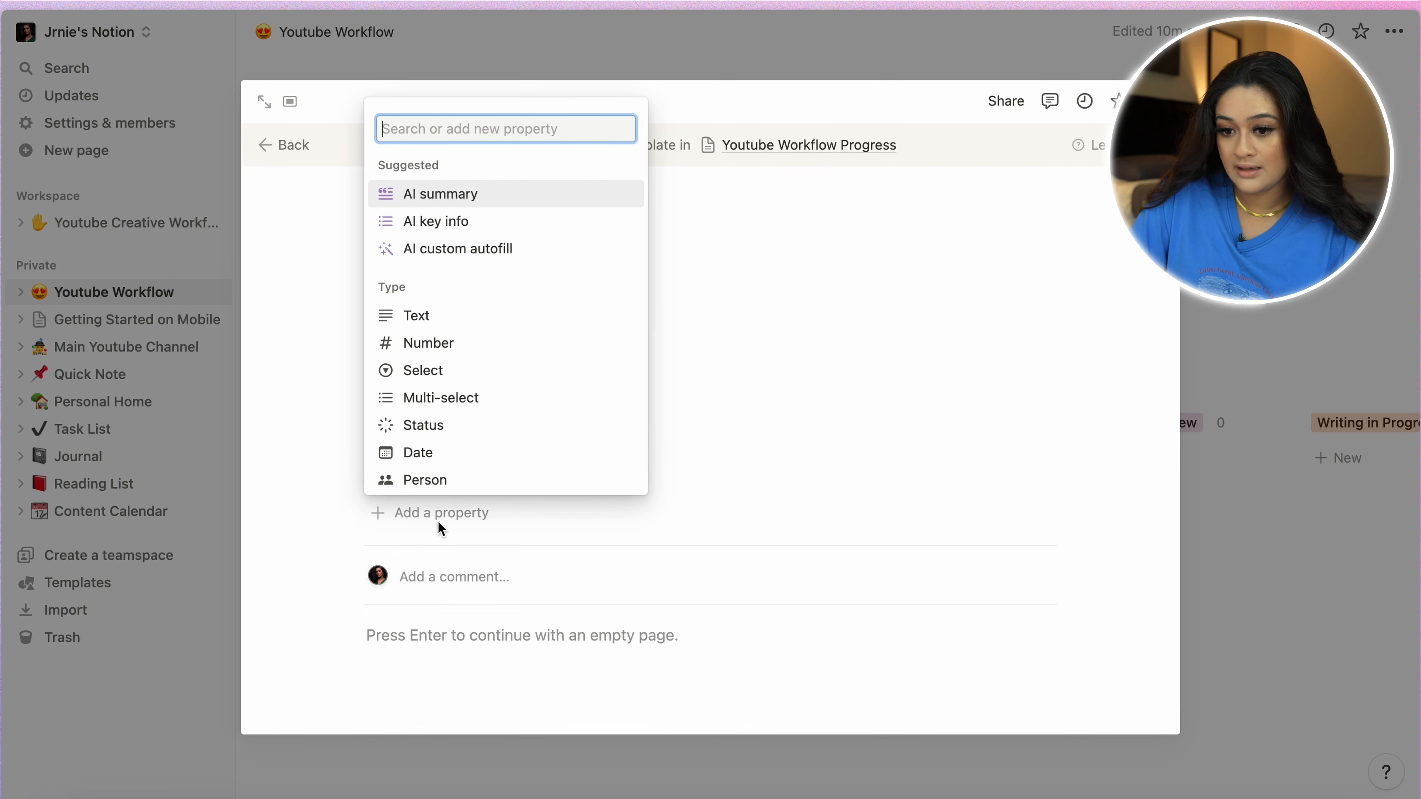
scroll(453, 403, down, 3)
click(442, 333)
text(Analyt)
key(BackSpace)
key(BackSpace)
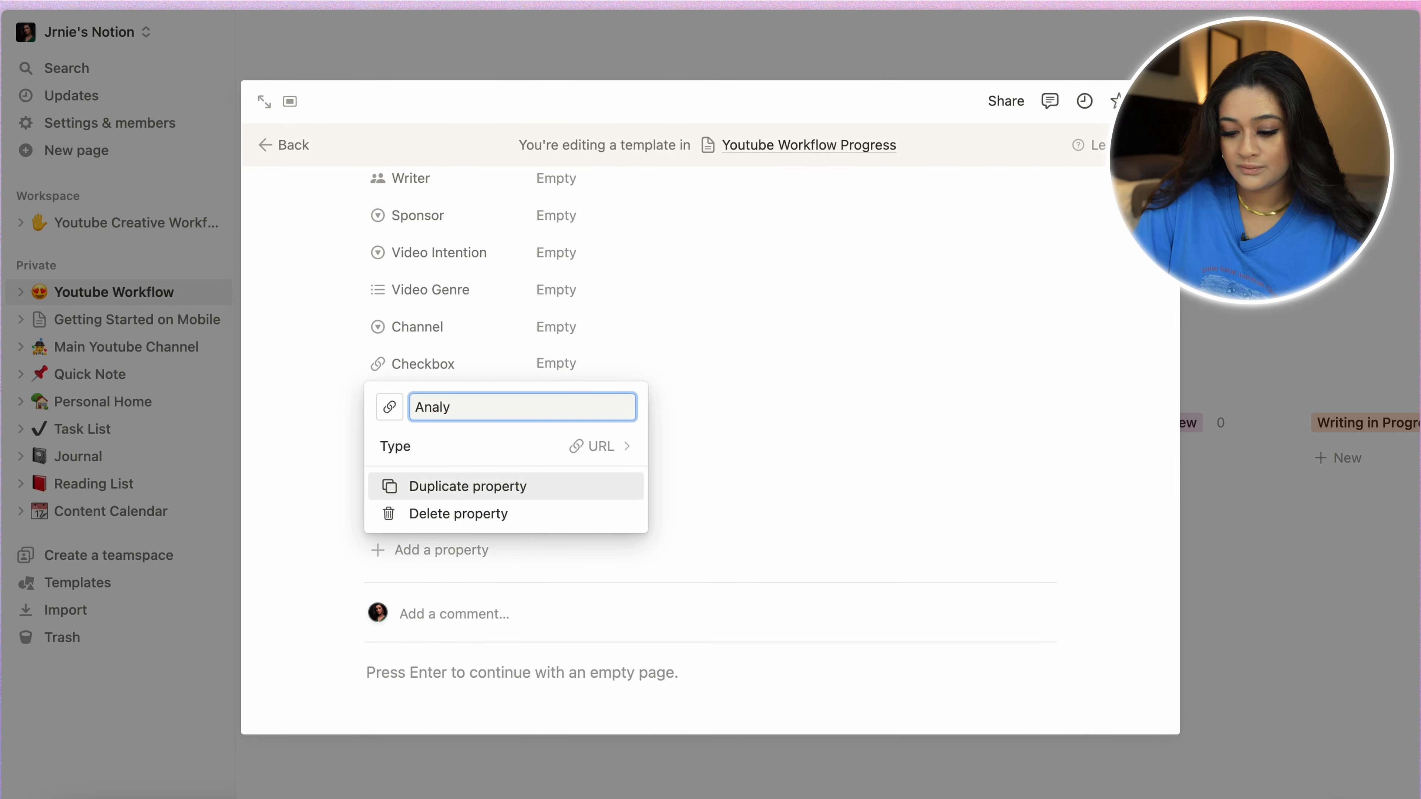
text(ytics URL)
click(872, 508)
scroll(482, 559, up, 1)
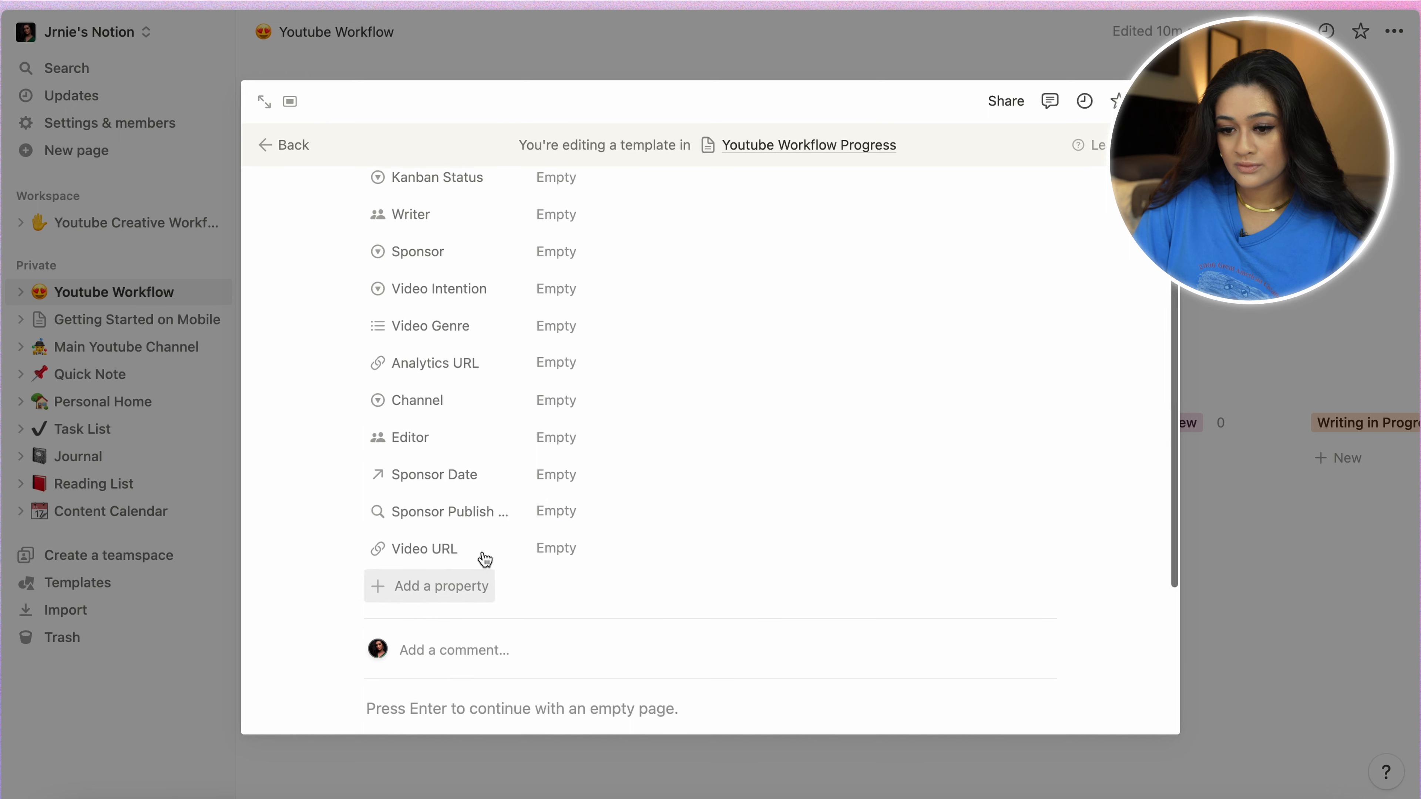
drag(351, 362, 351, 575)
- Add a Person property to the template and name it "Created By"
scroll(509, 515, down, 5)
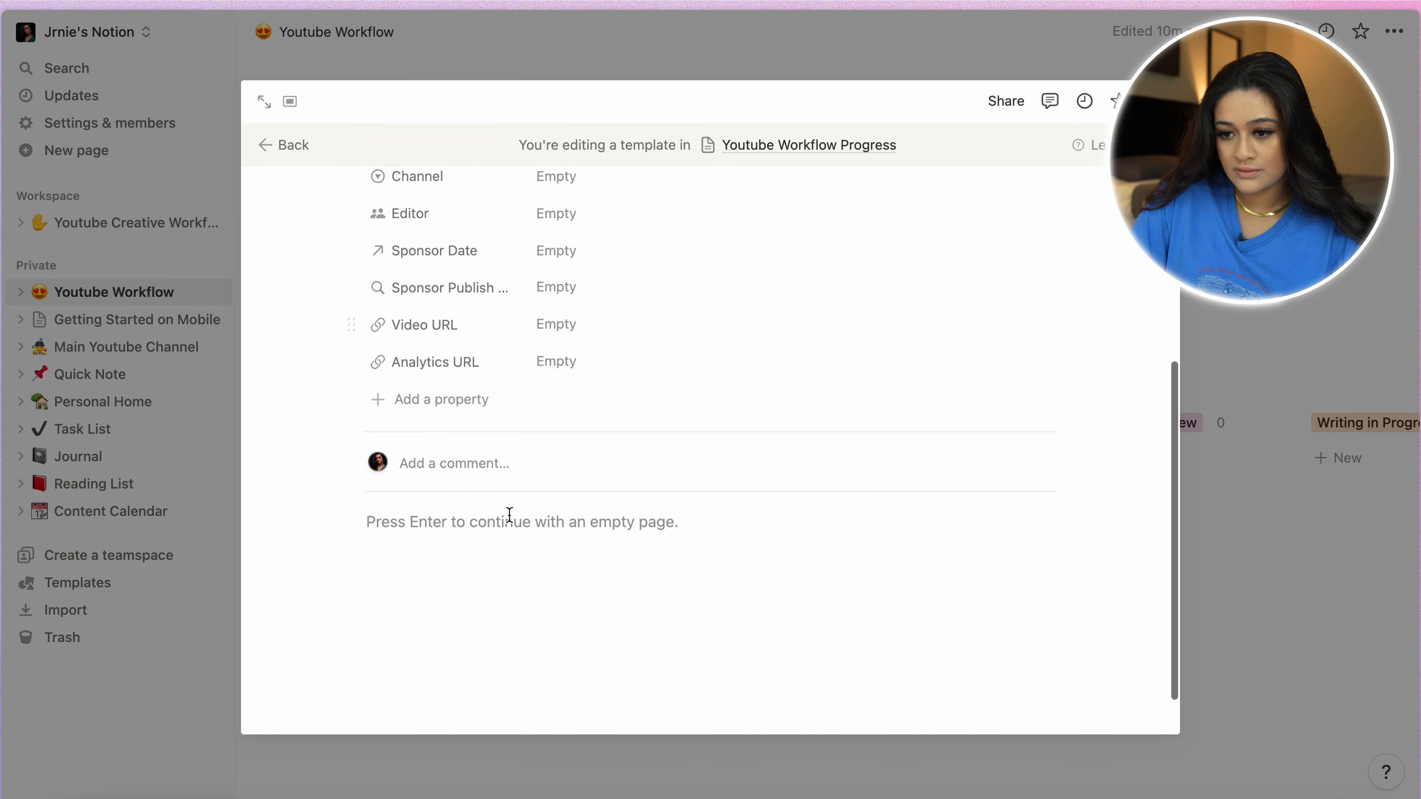
click(444, 397)
click(442, 777)
text(Created By)
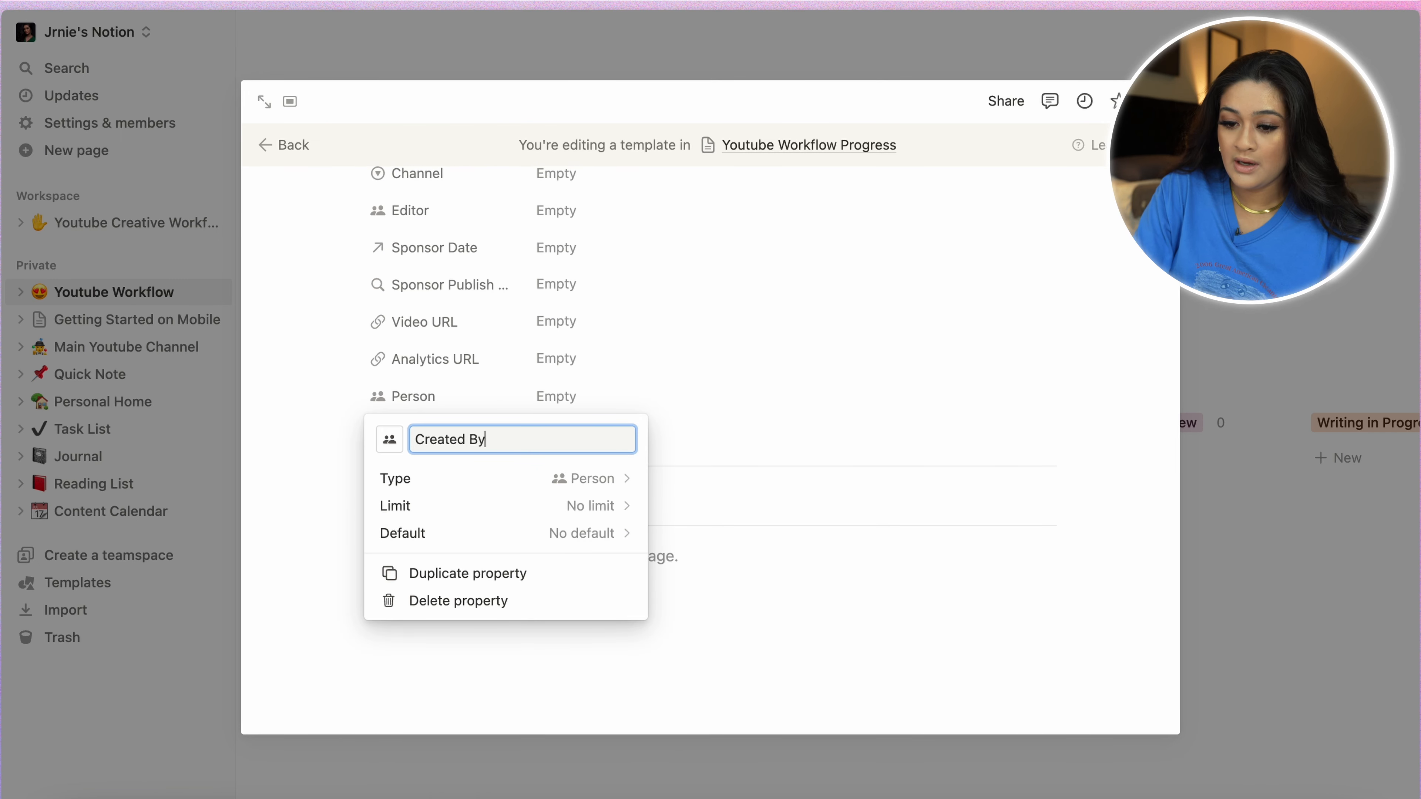
key(Return)
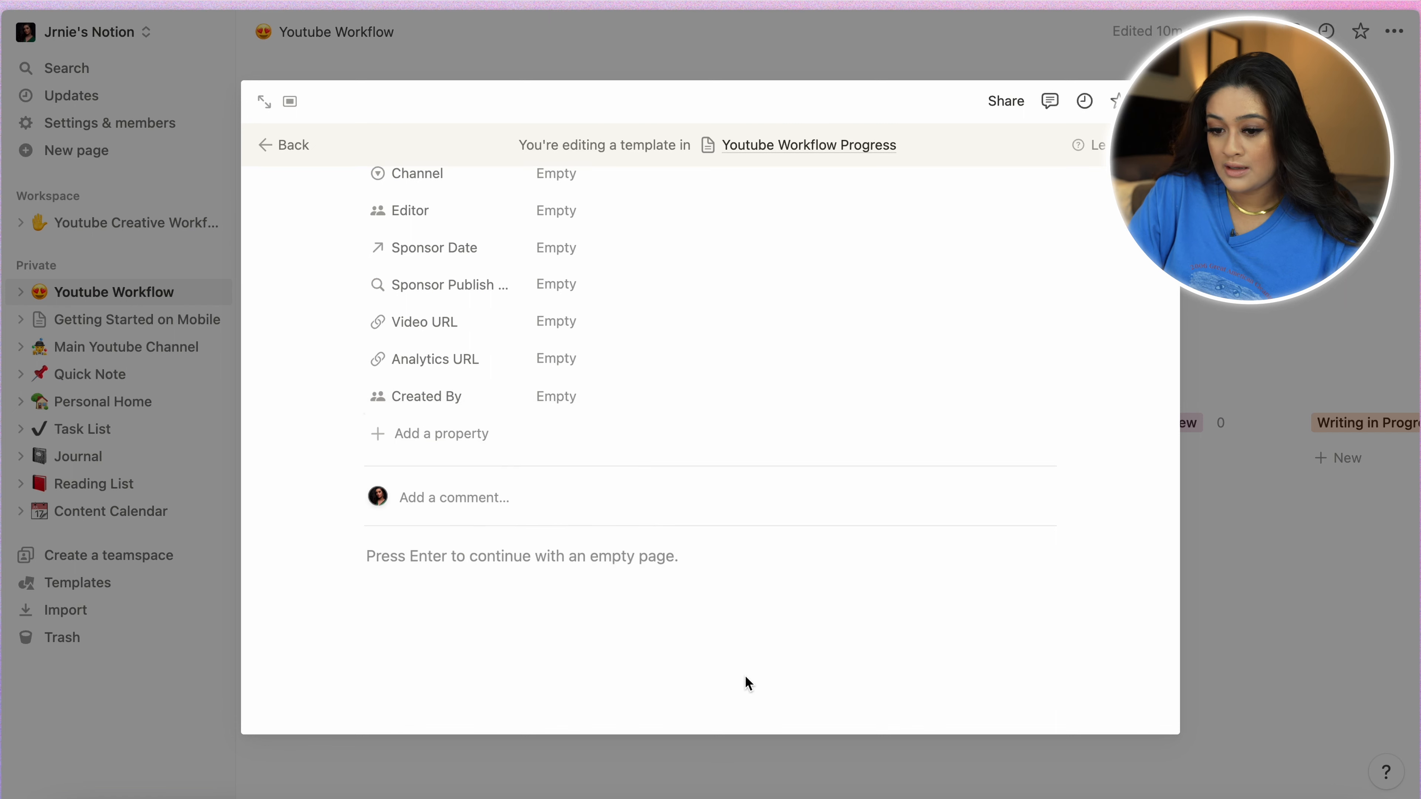
- Add a Created time property to the template and name it "Date Added"
click(489, 448)
scroll(467, 624, down, 5)
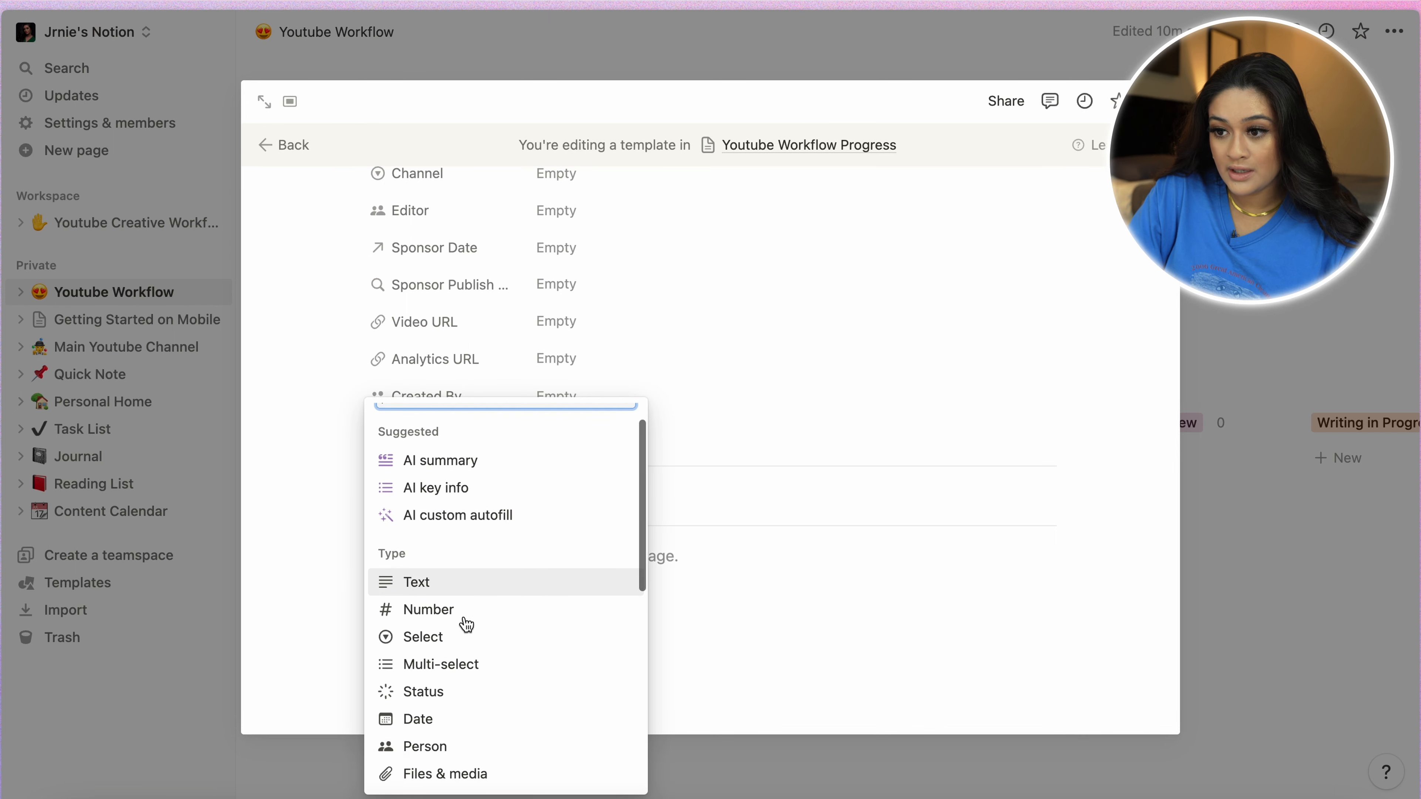
click(438, 721)
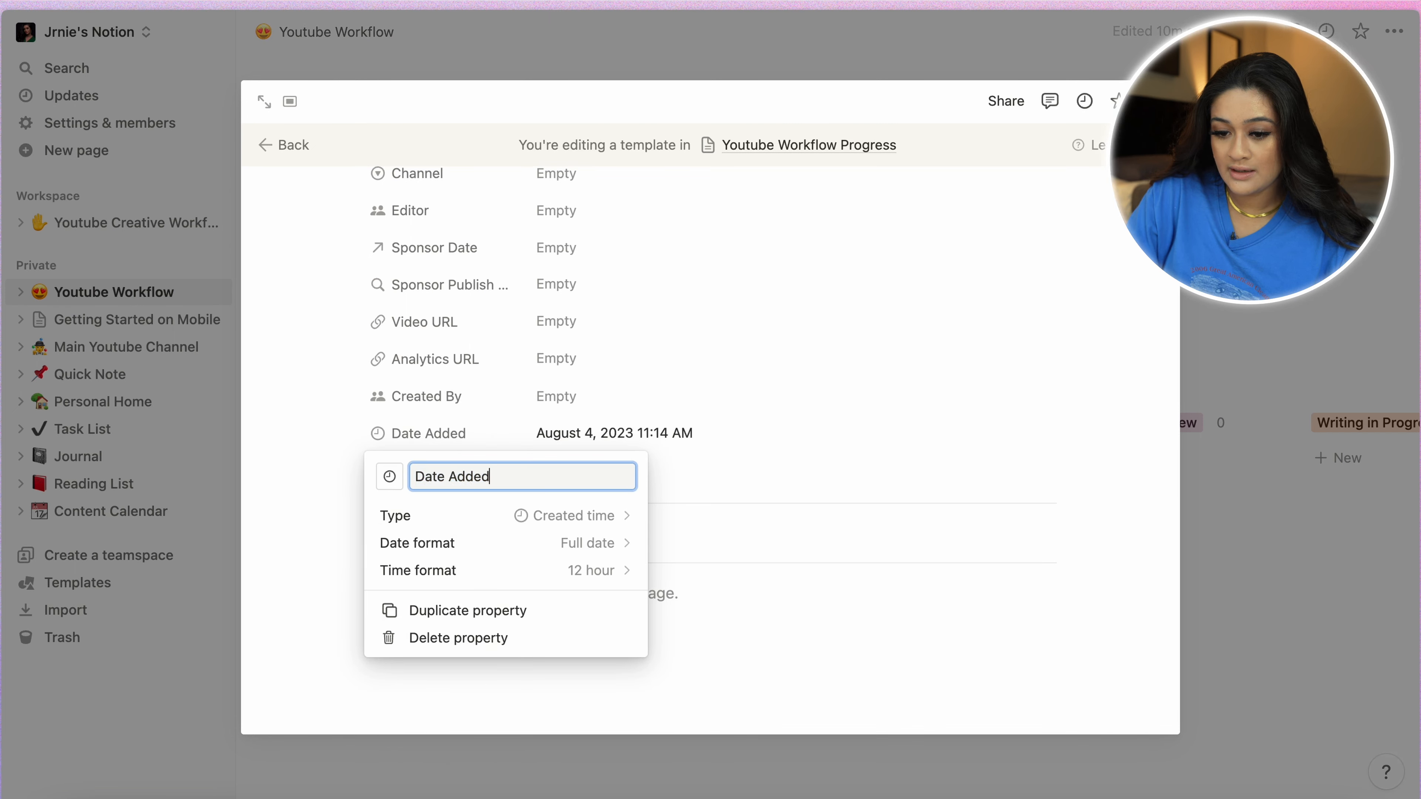
click(697, 449)
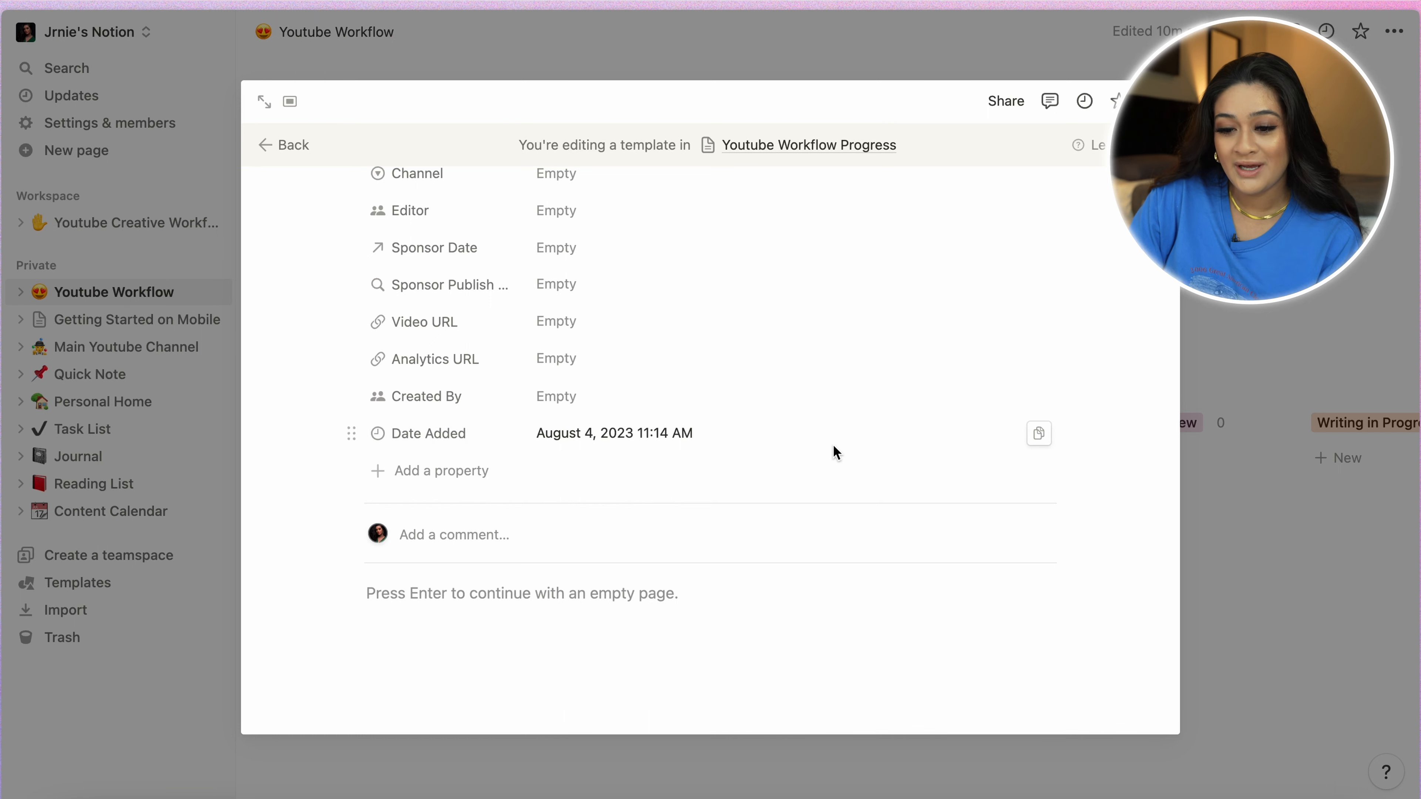
- Add a Text property to the template and name it "Last Edited"
click(442, 481)
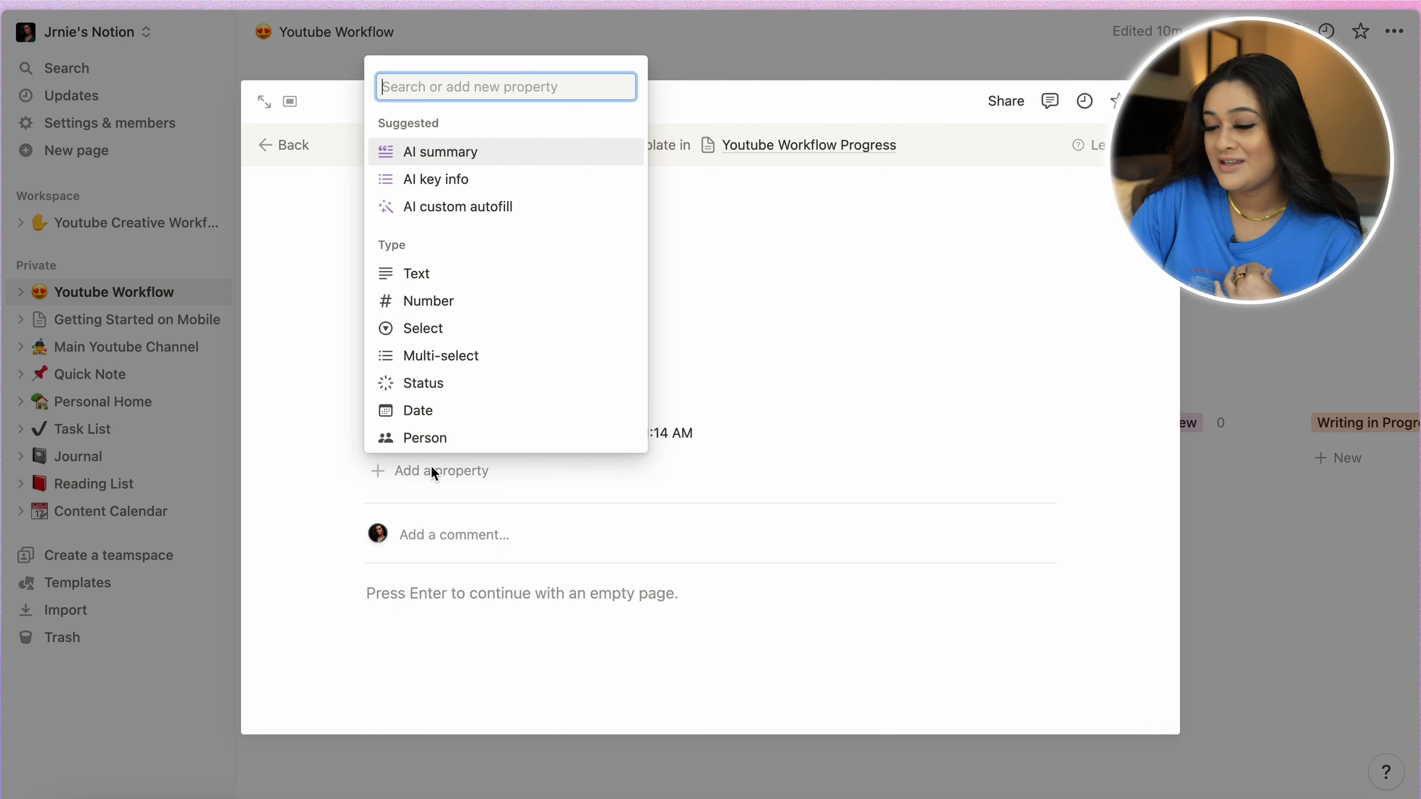
click(464, 274)
text(La)
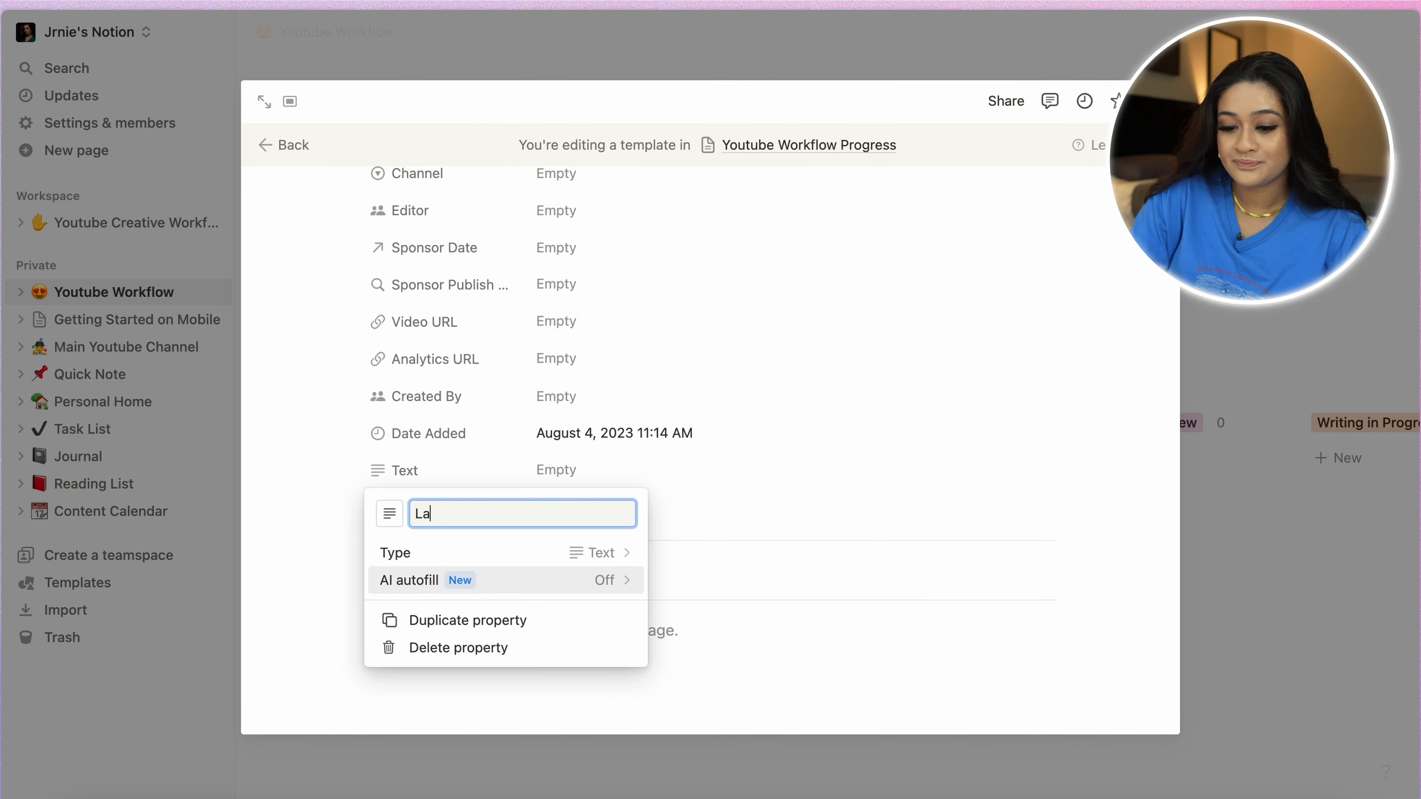
text(st Edited)
key(Return)
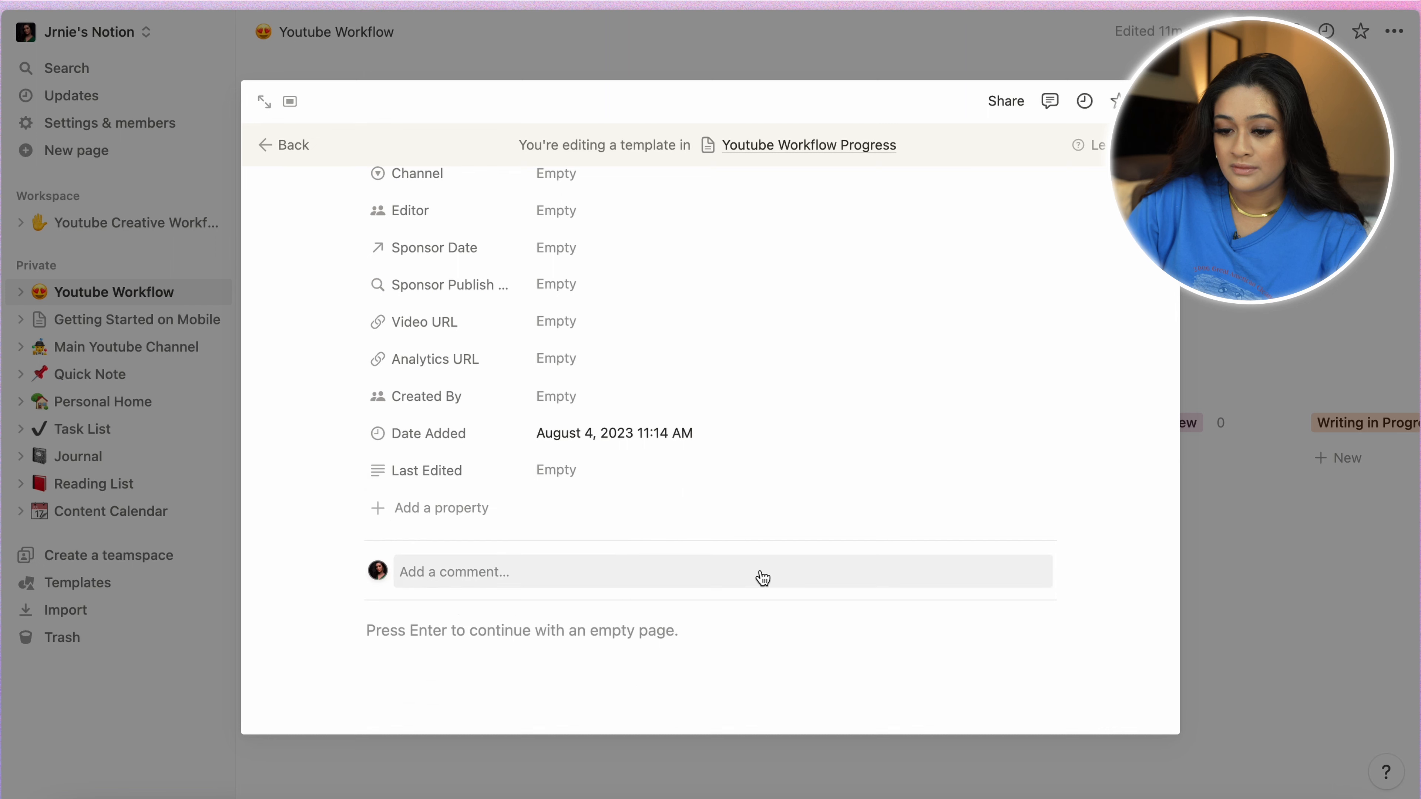
- Add a second Person property named "Created By" and place it below Last Edited
click(383, 507)
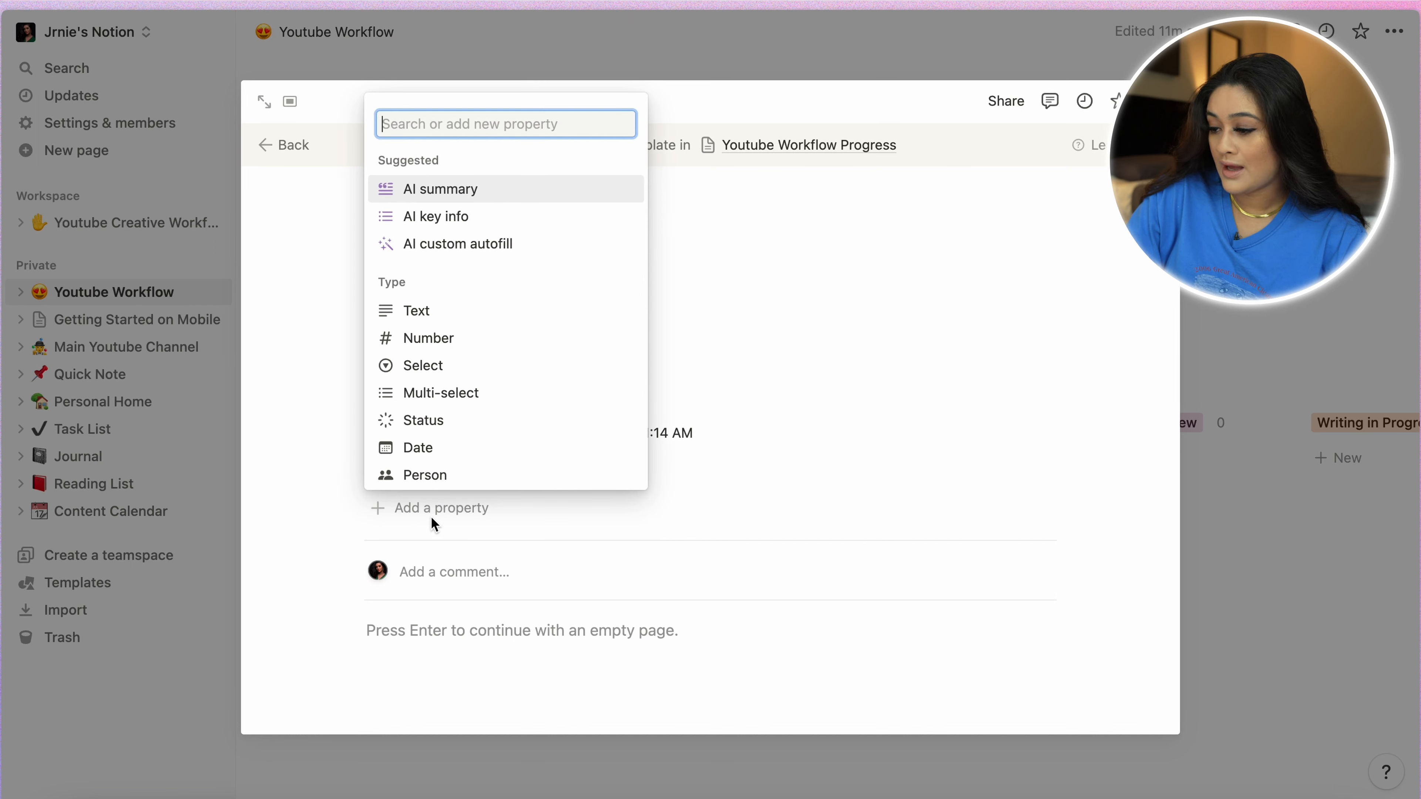
click(456, 475)
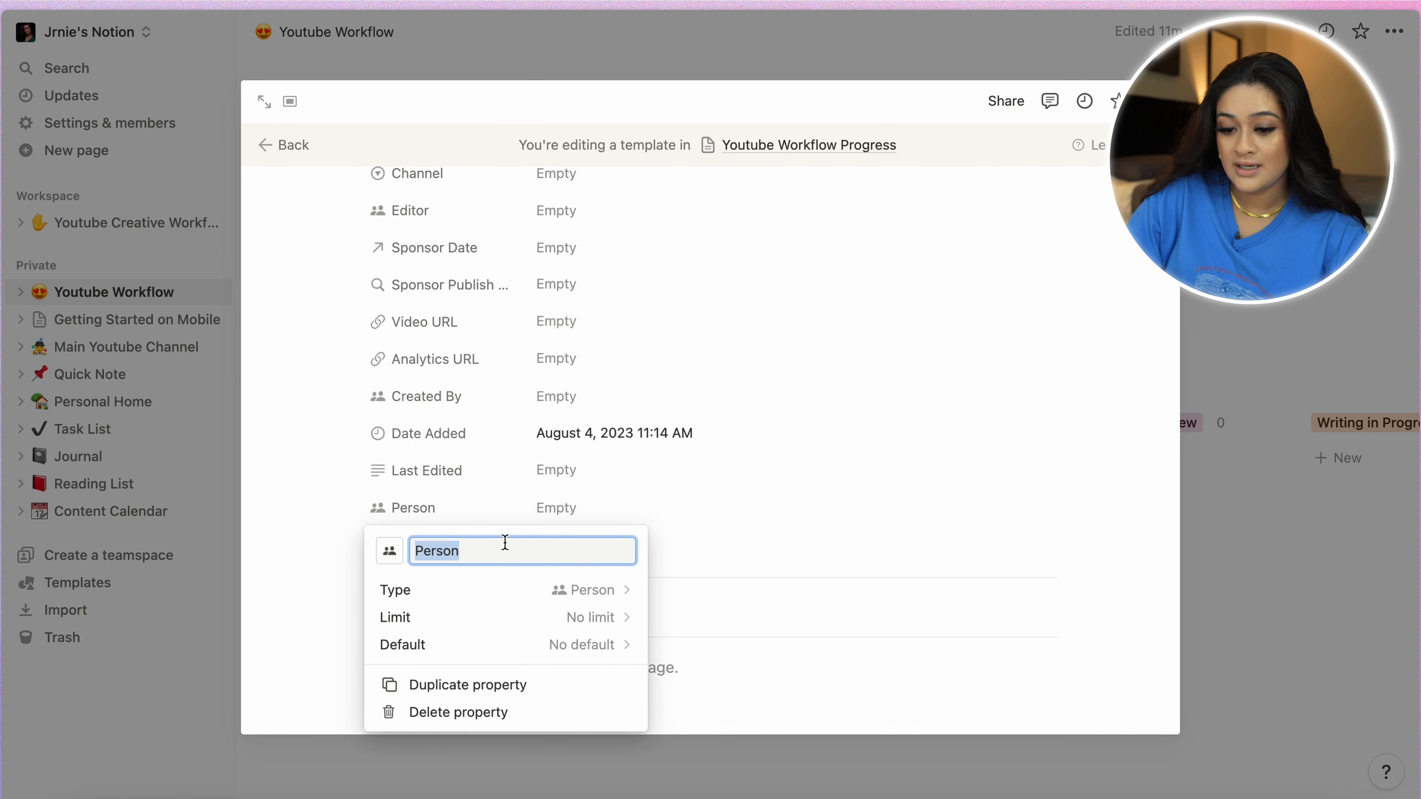
text(Ctreated By)
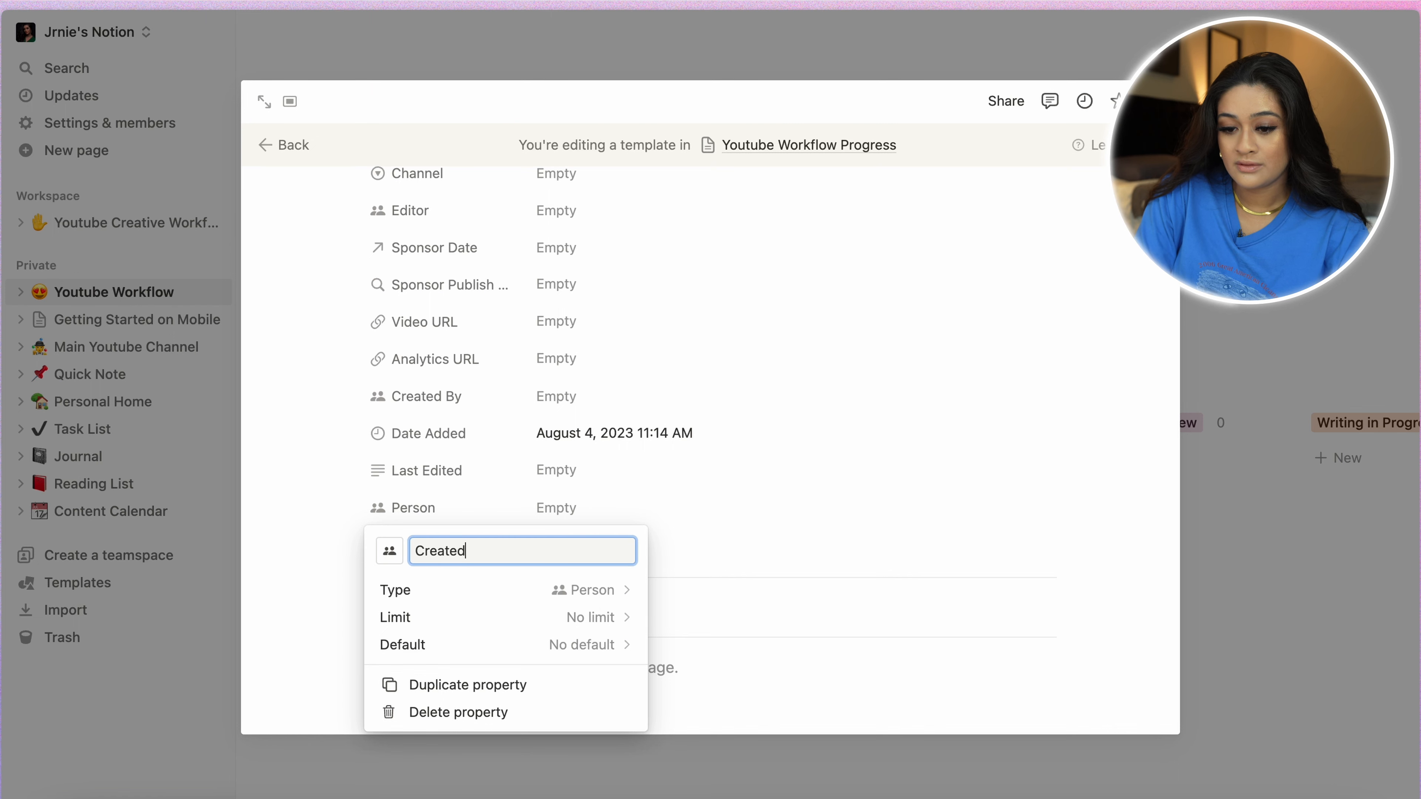
key(Return)
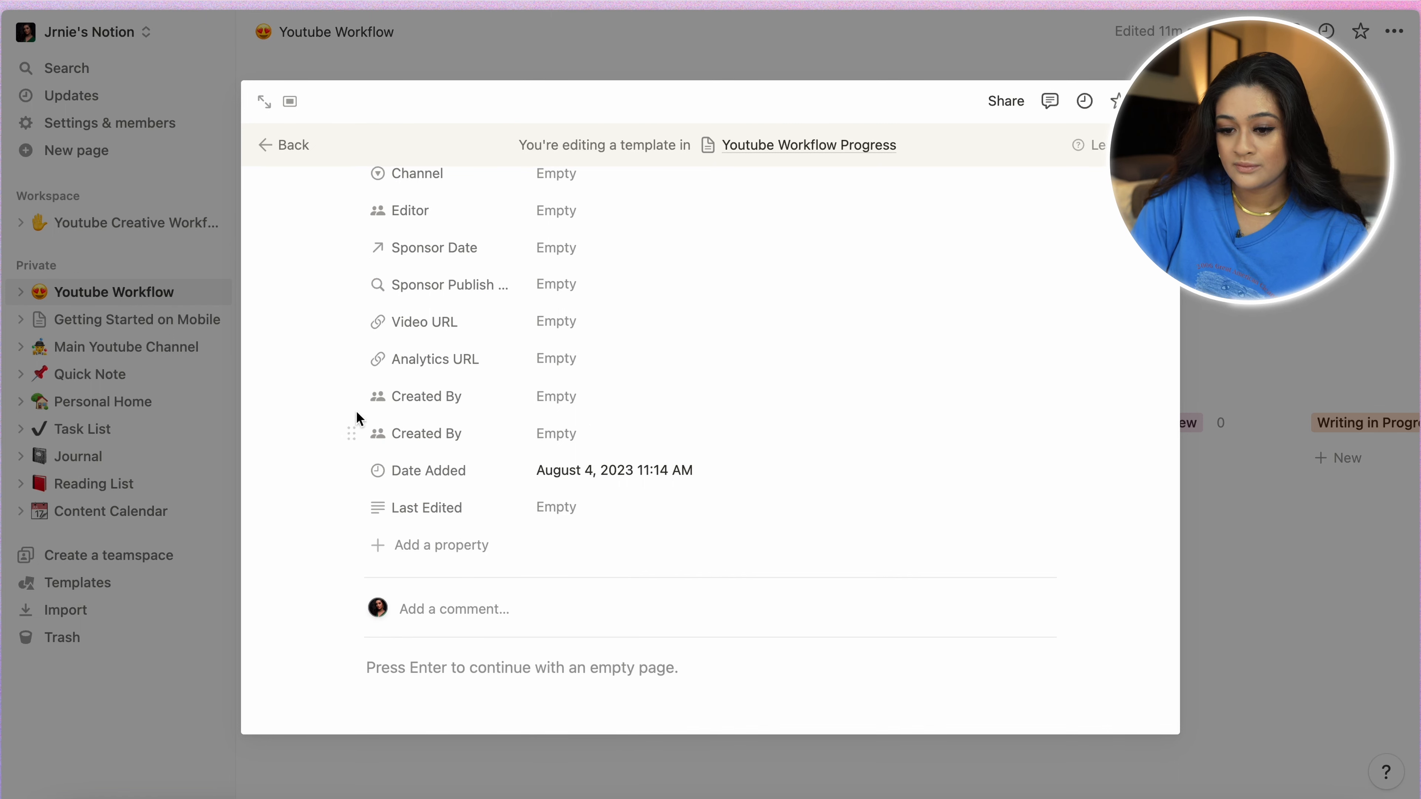
drag(351, 433, 352, 509)
- Rename the Person property below Last Edited as "Last Edited By"
click(353, 397)
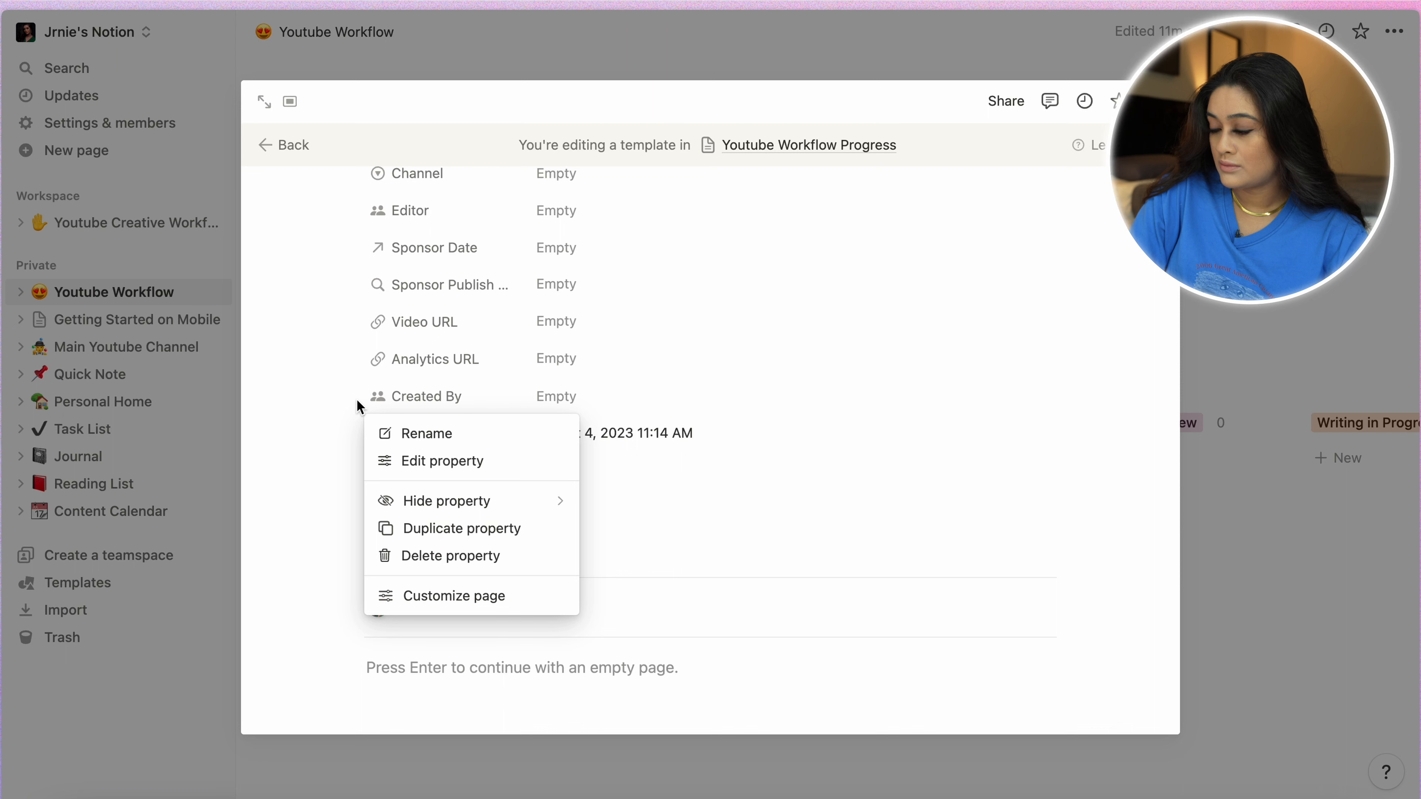
click(357, 401)
click(440, 511)
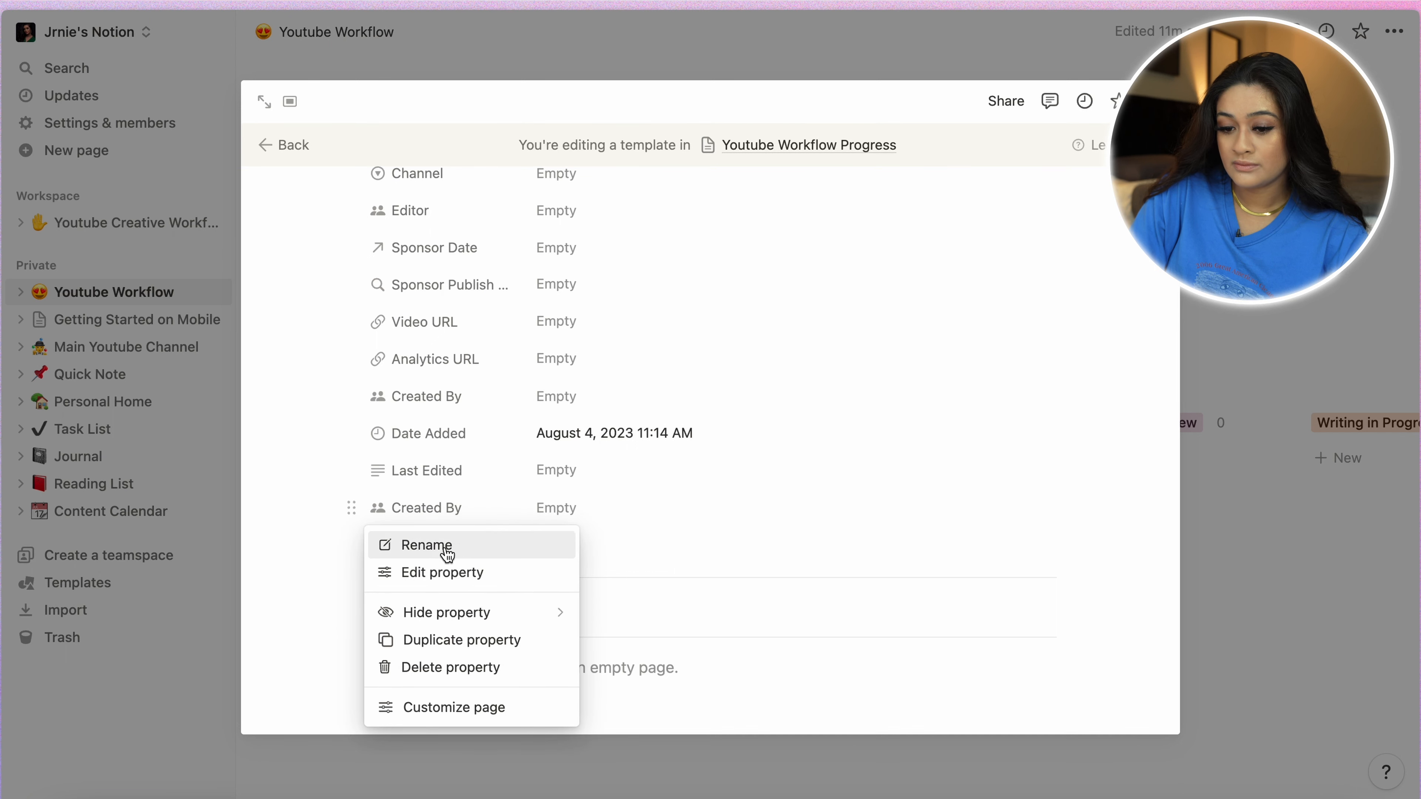
click(448, 580)
triple_click(463, 552)
text(Last)
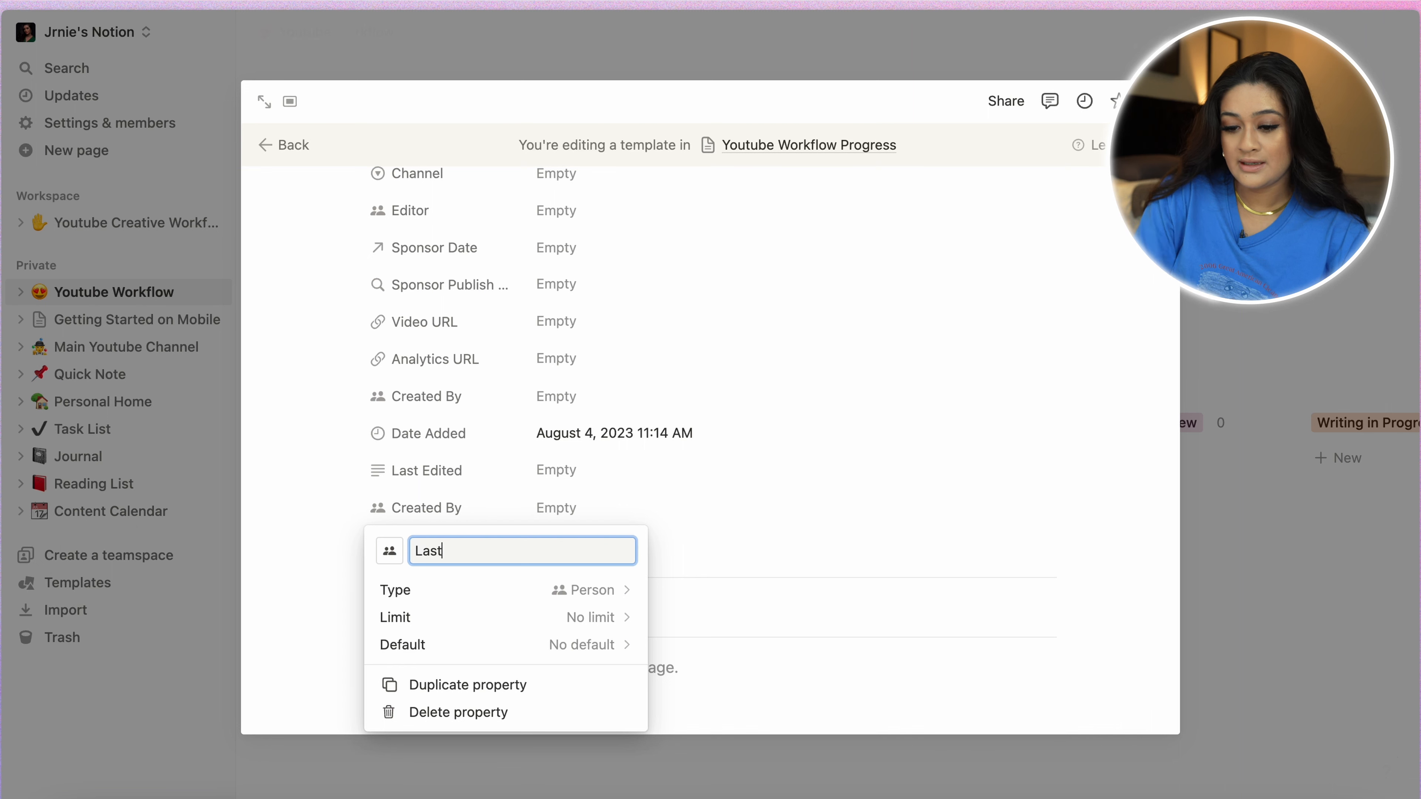
text( Edited By)
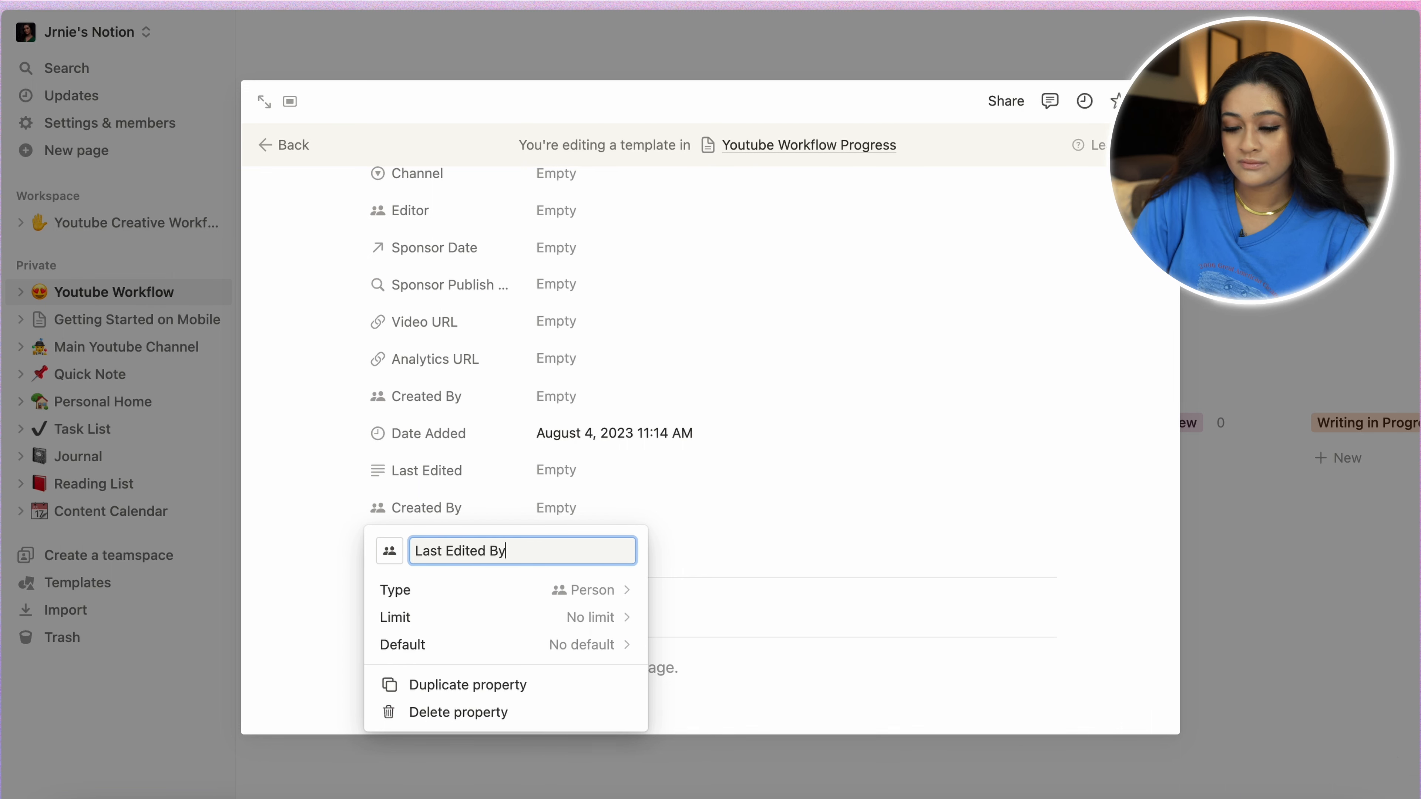
click(773, 524)
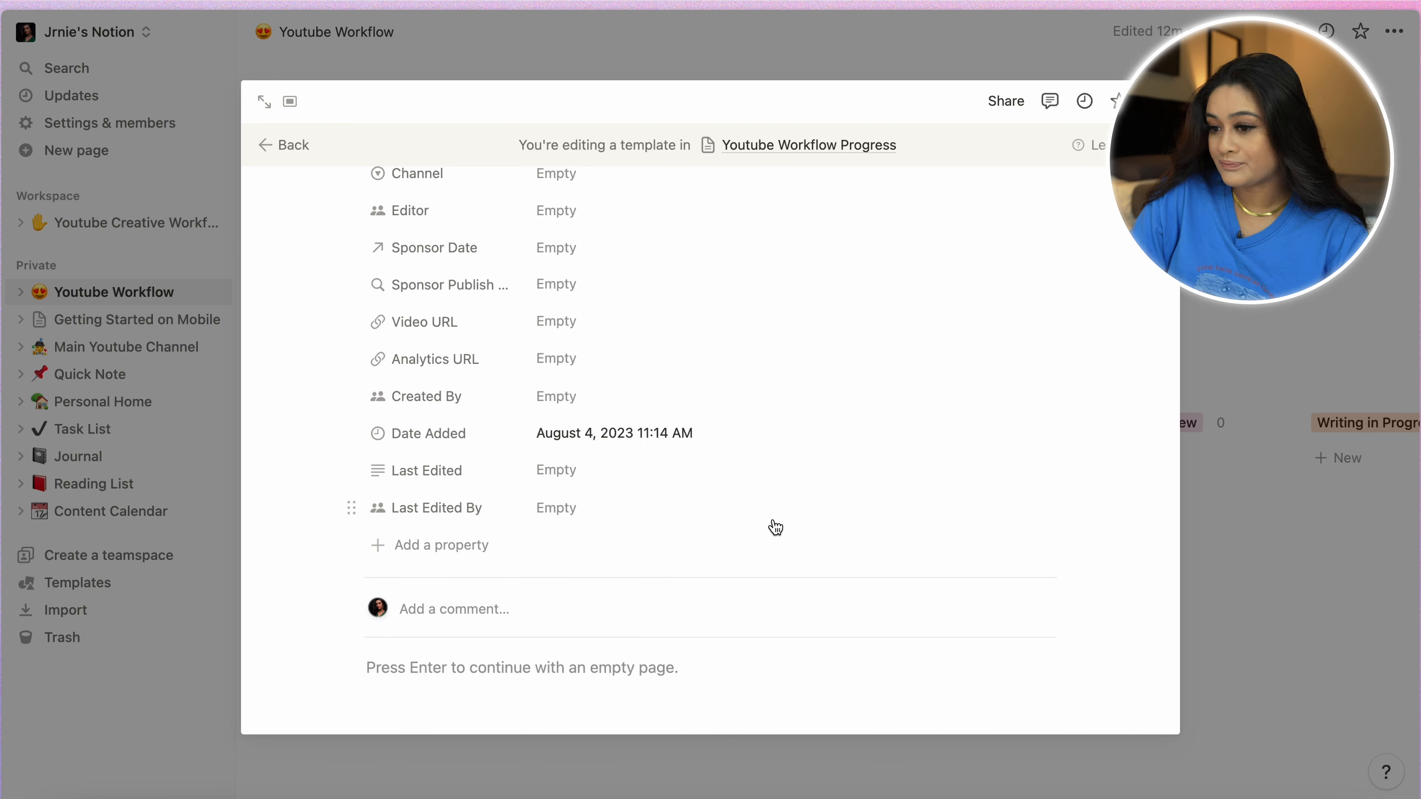
- Review the template's full property list and close the template
scroll(775, 526, up, 6)
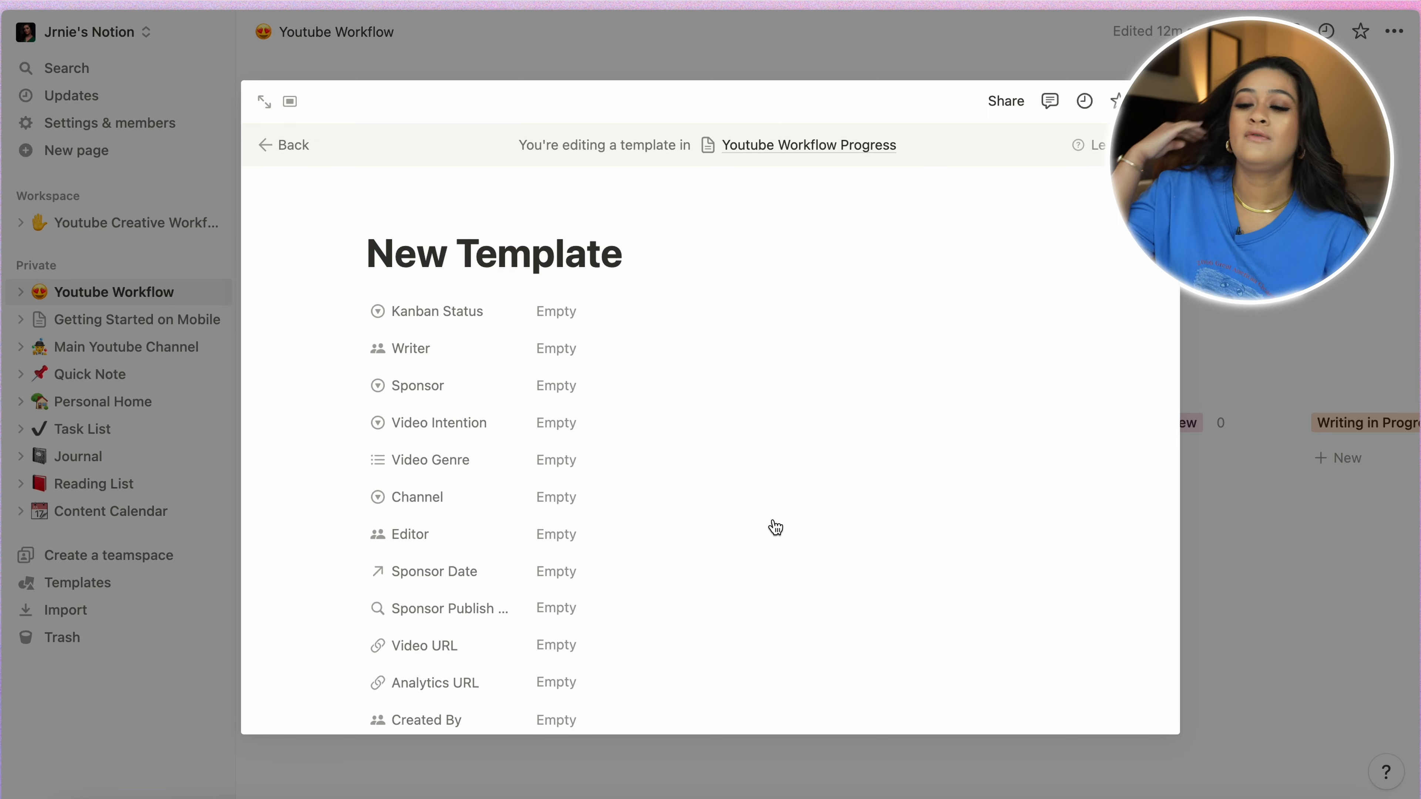
scroll(775, 526, down, 10)
key(Escape)
- Look through the Youtube Workflow Progress board's columns from No Kanban Status to Published
scroll(1103, 482, right, 15)
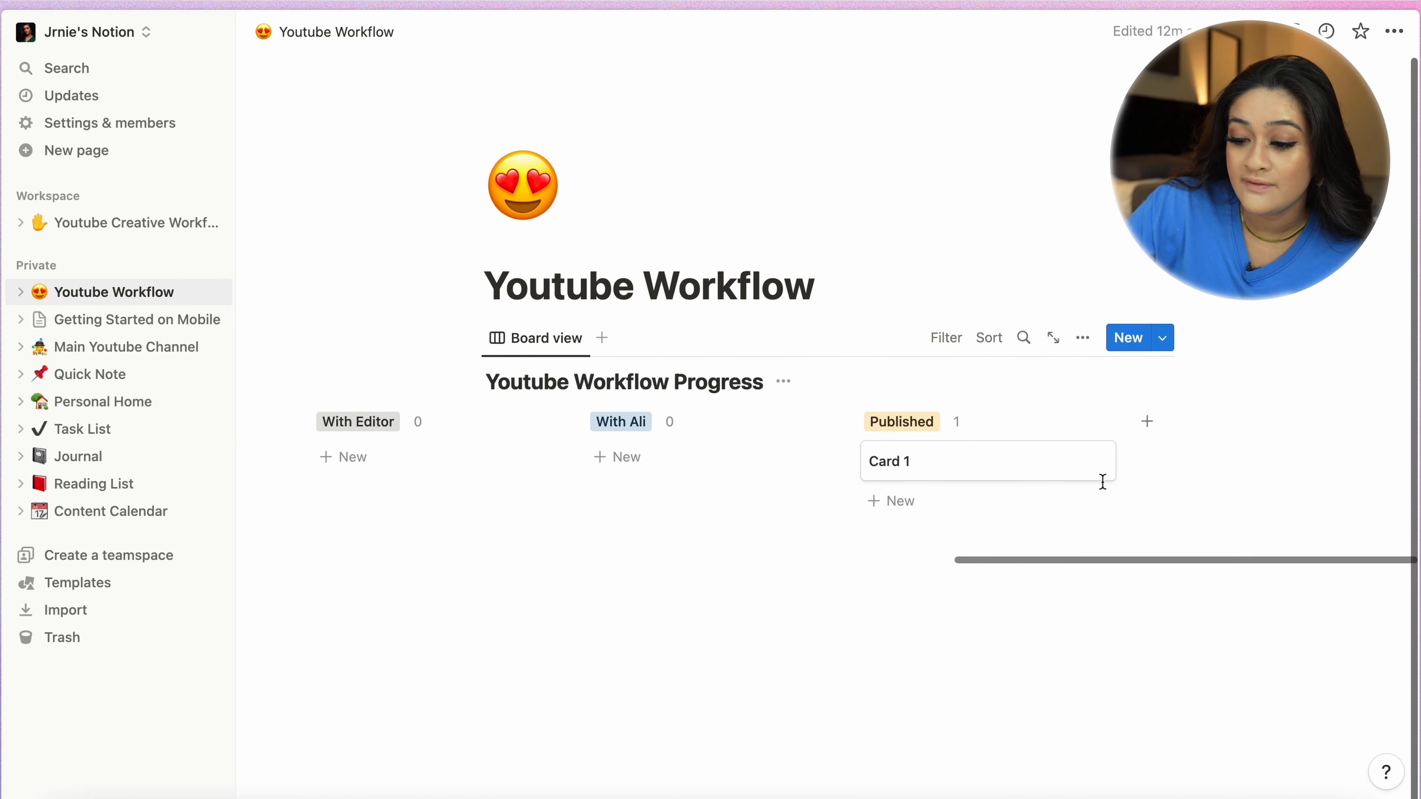
scroll(1103, 482, left, 15)
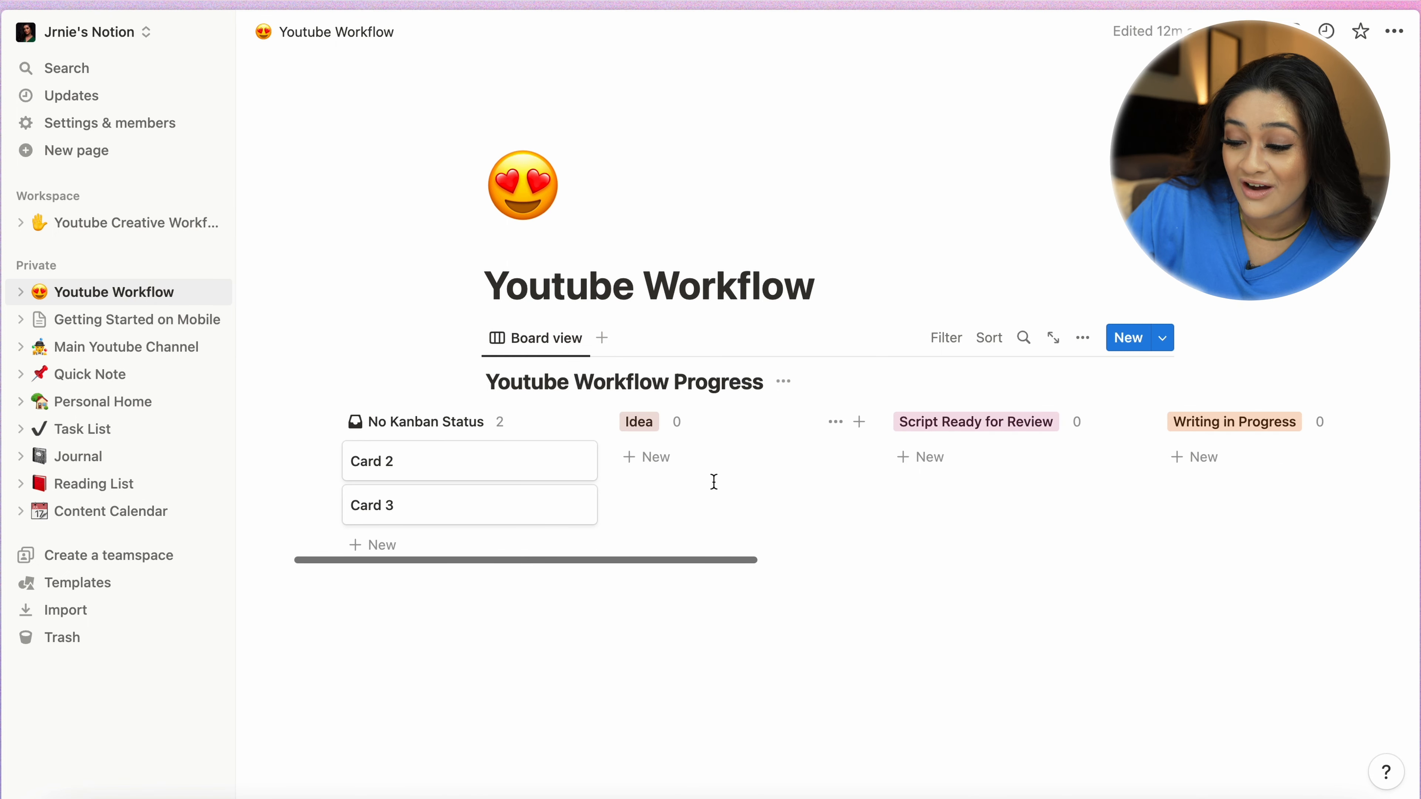
scroll(715, 482, right, 10)
scroll(715, 482, right, 5)
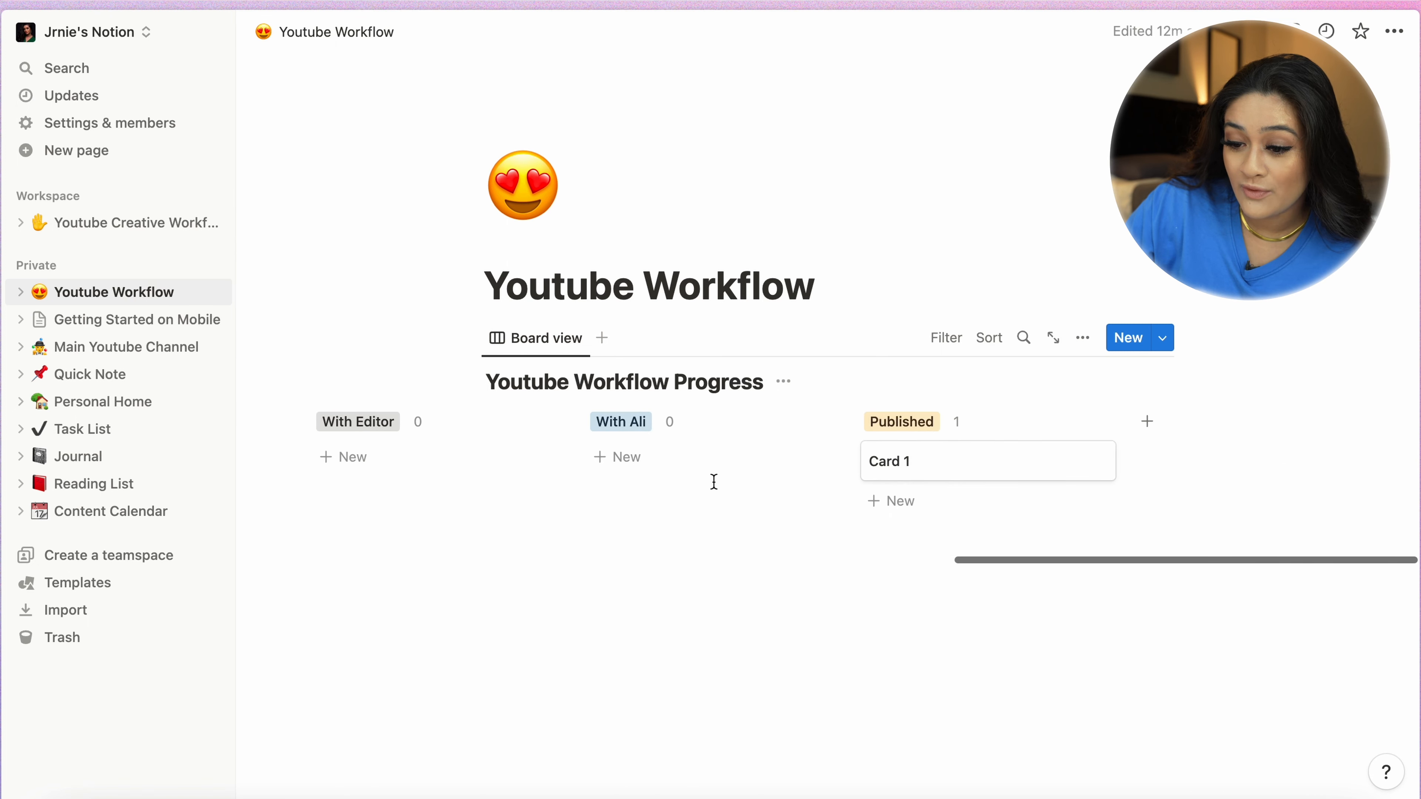
scroll(715, 482, left, 15)
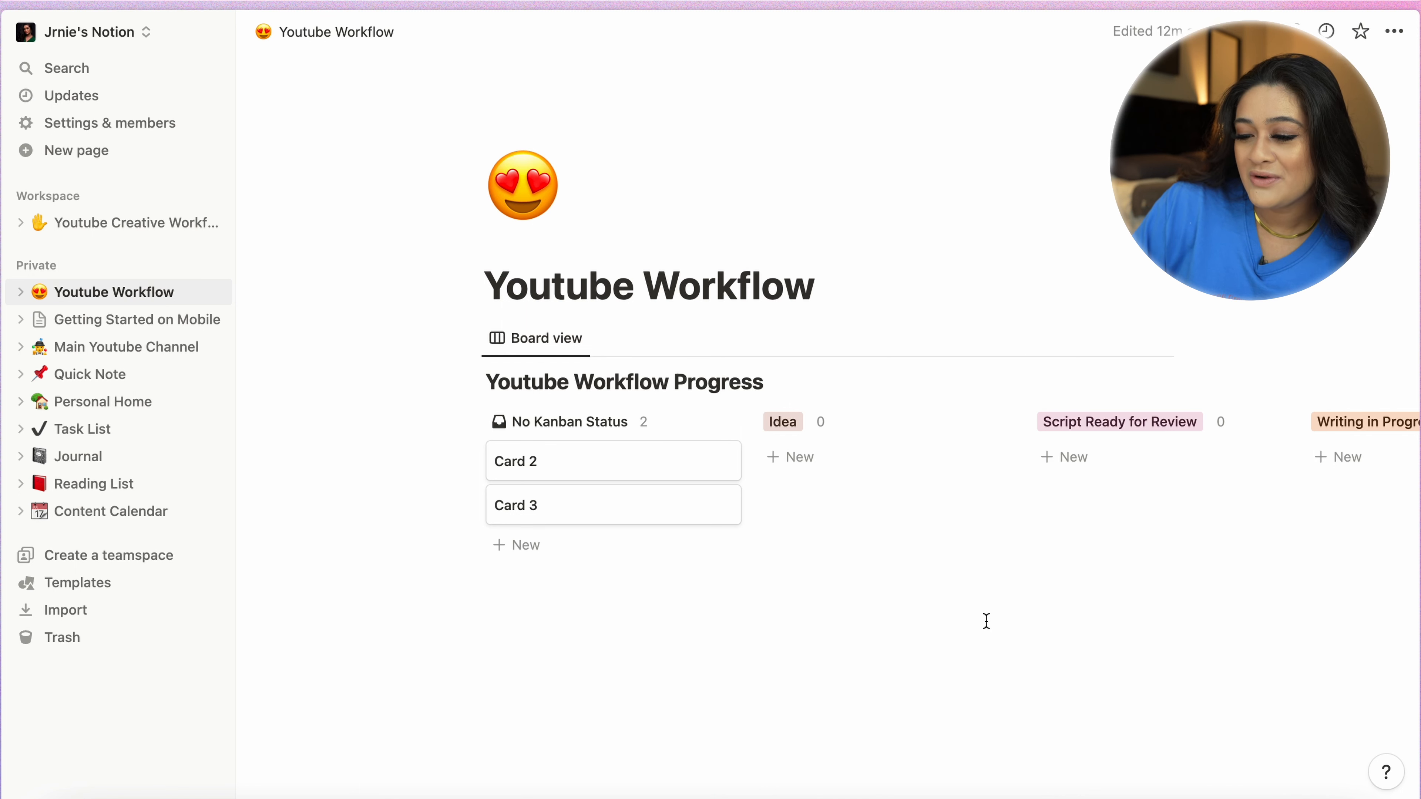
scroll(1217, 495, right, 10)
scroll(1217, 495, left, 10)
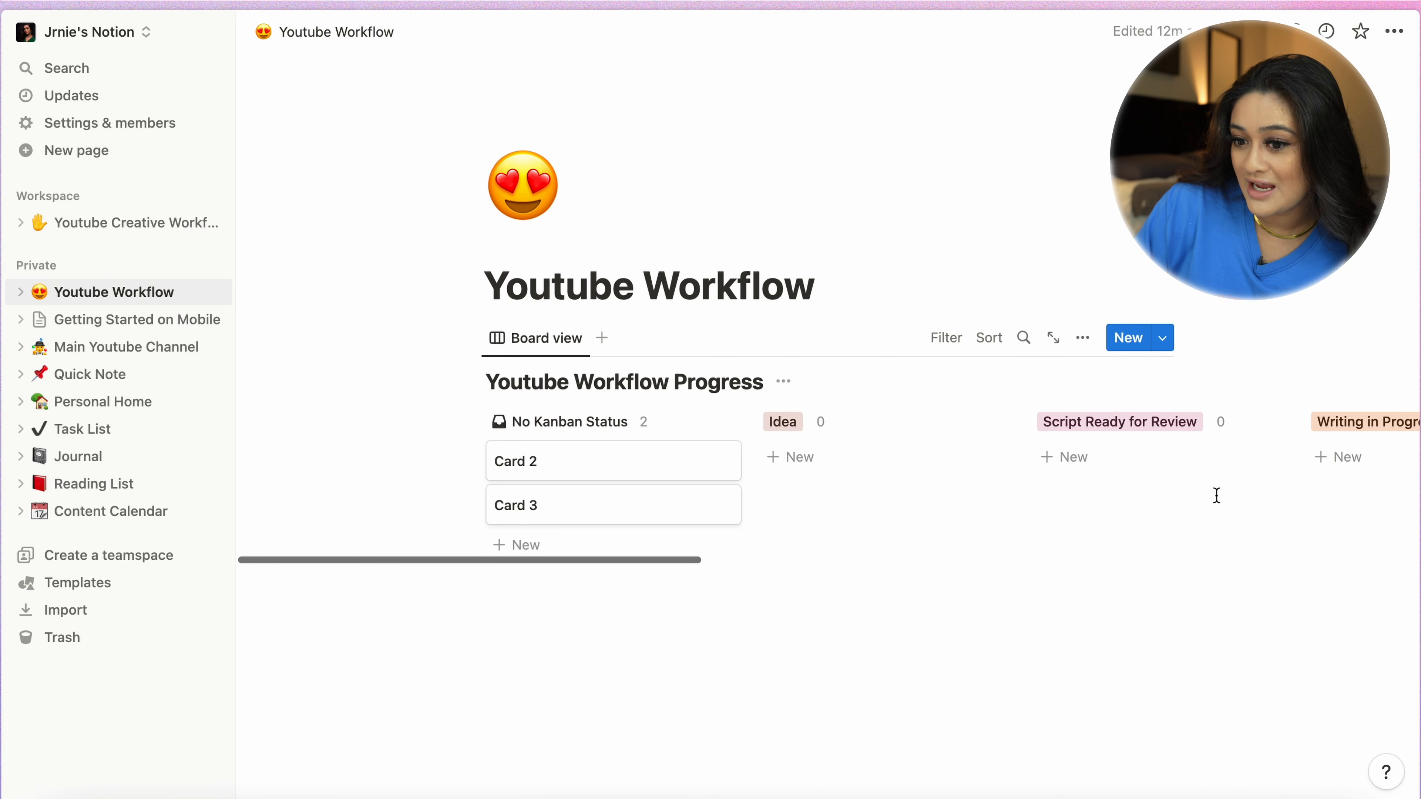
scroll(1217, 496, right, 10)
scroll(1217, 496, right, 3)
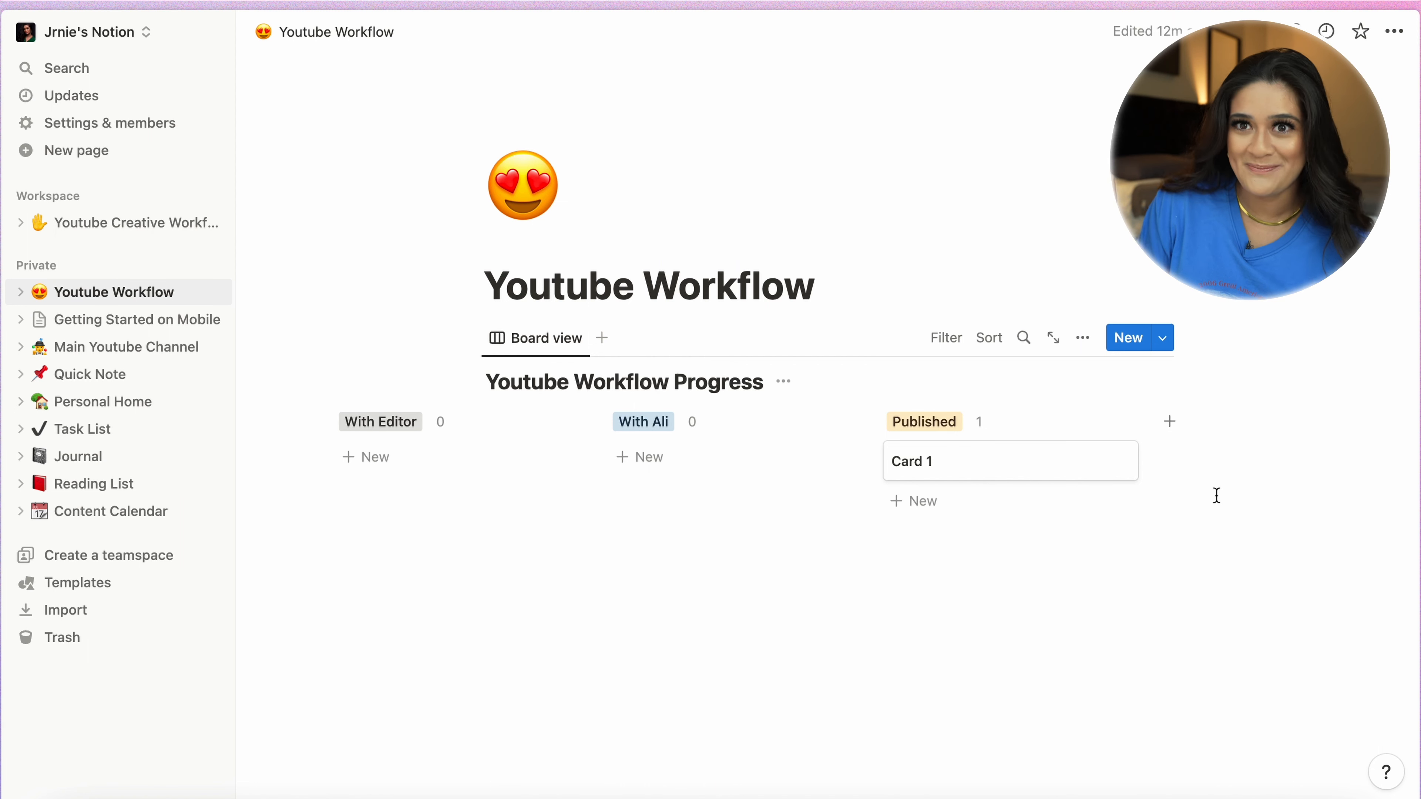
- Show the browser sidebar, switch to the "My Creative Workflow with Notion" YouTube video and view its description
key(super+s)
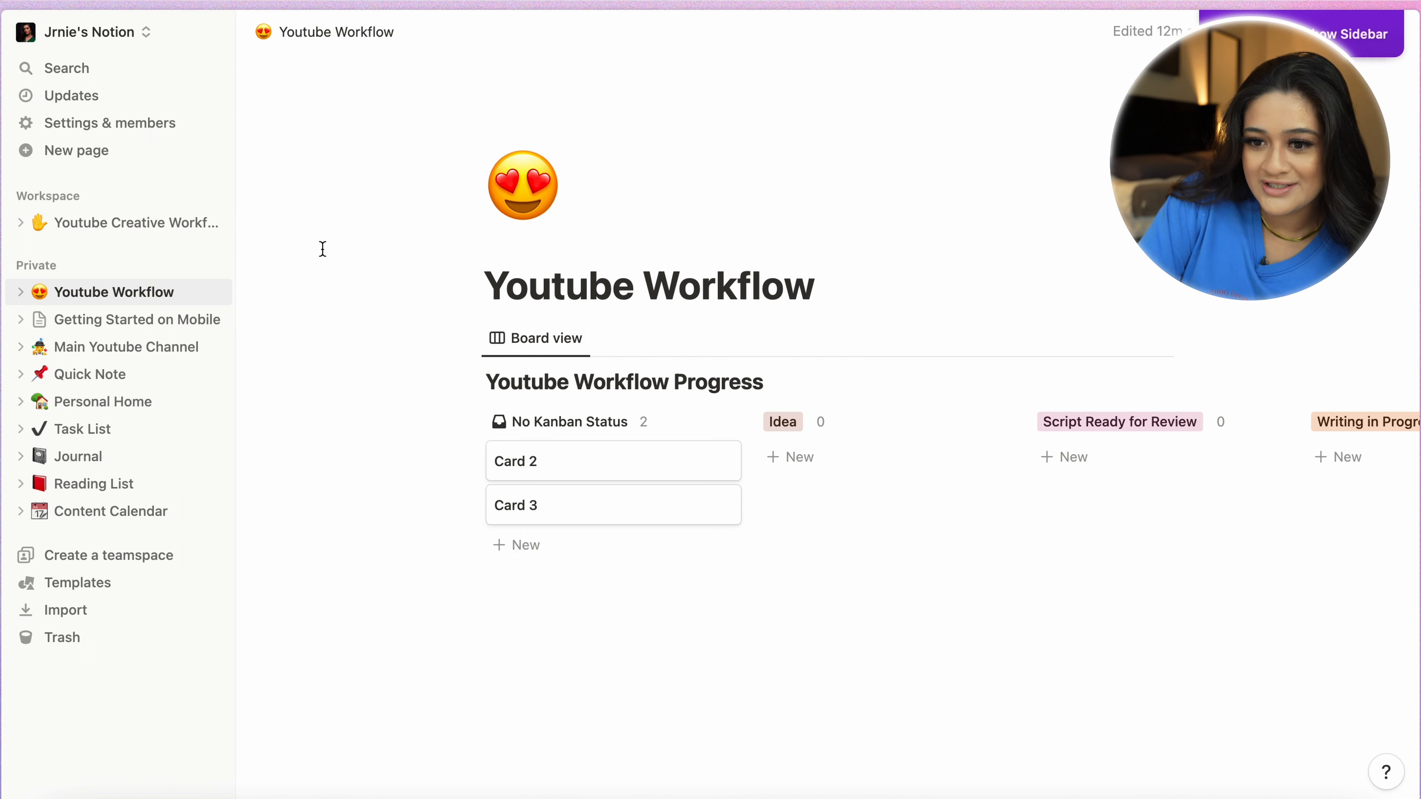
click(60, 417)
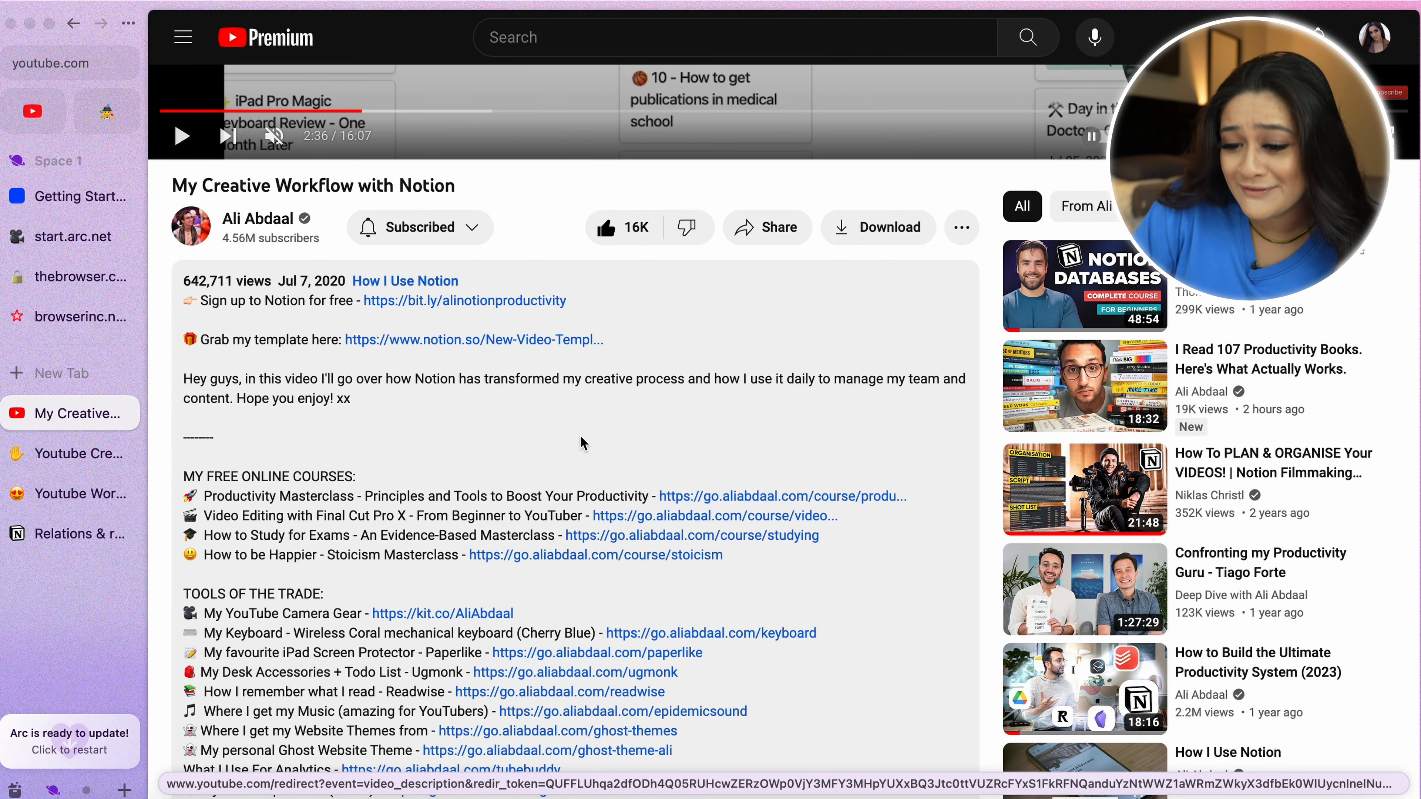
scroll(366, 415, up, 10)
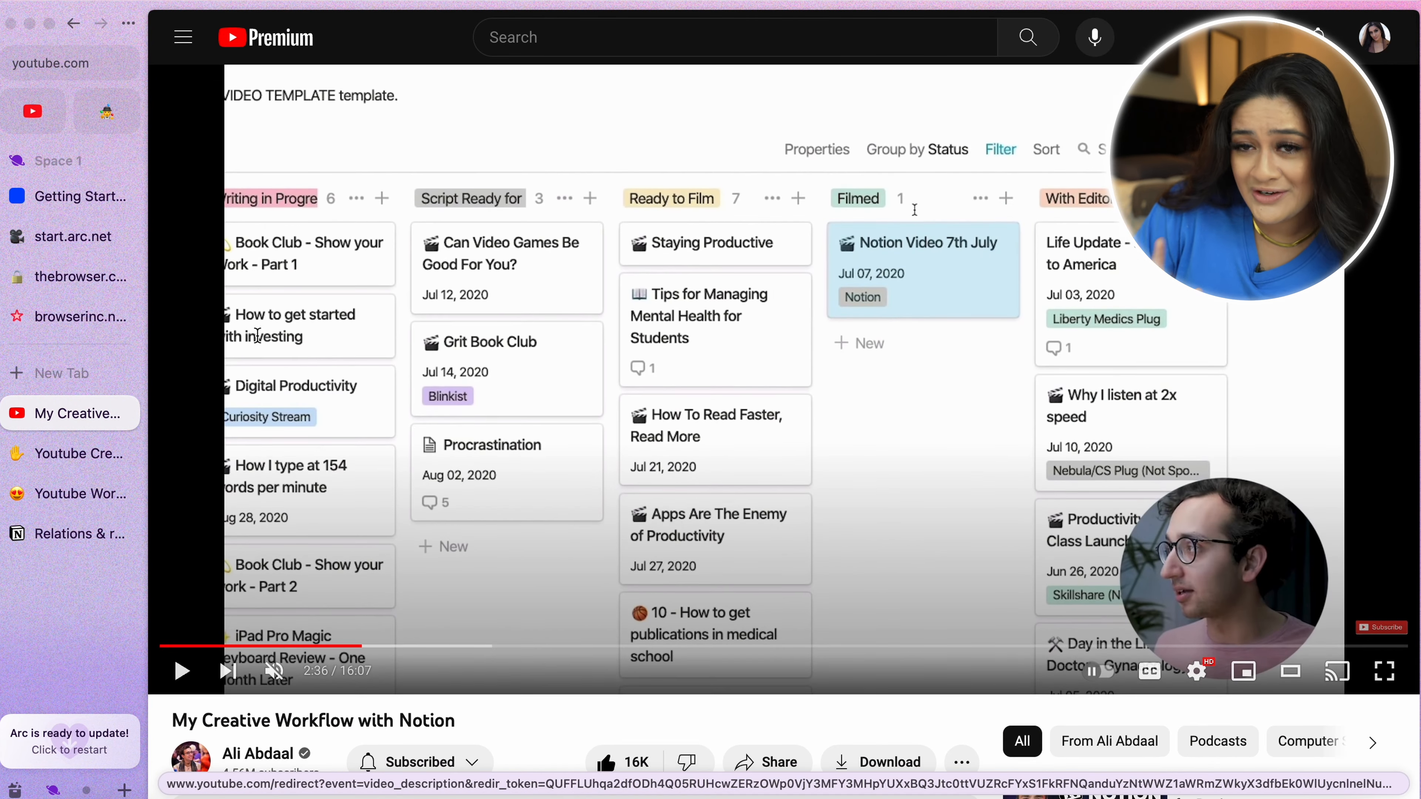
scroll(260, 343, down, 5)
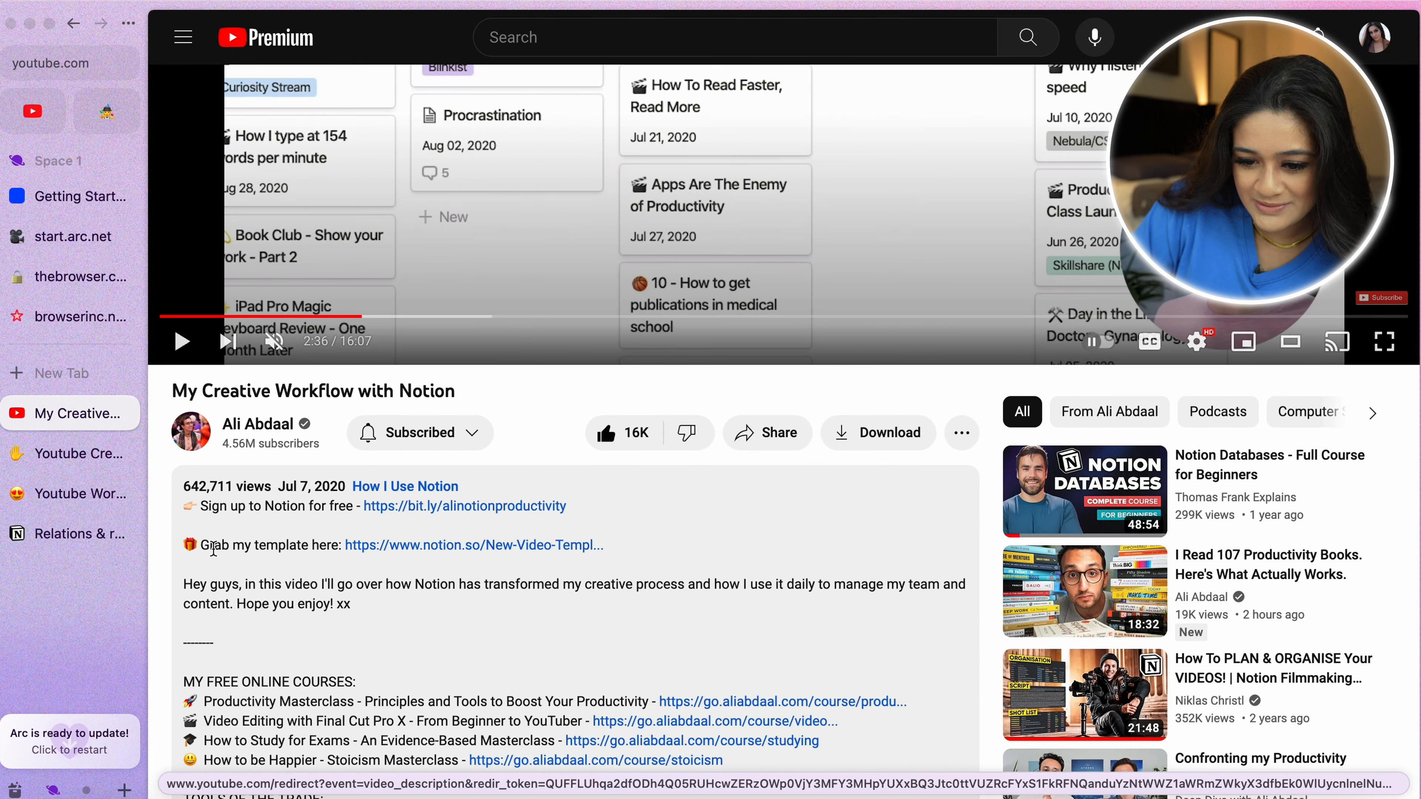
- Open the Notion New Video Template link beside "Grab my template here" in the video description
drag(187, 546, 616, 560)
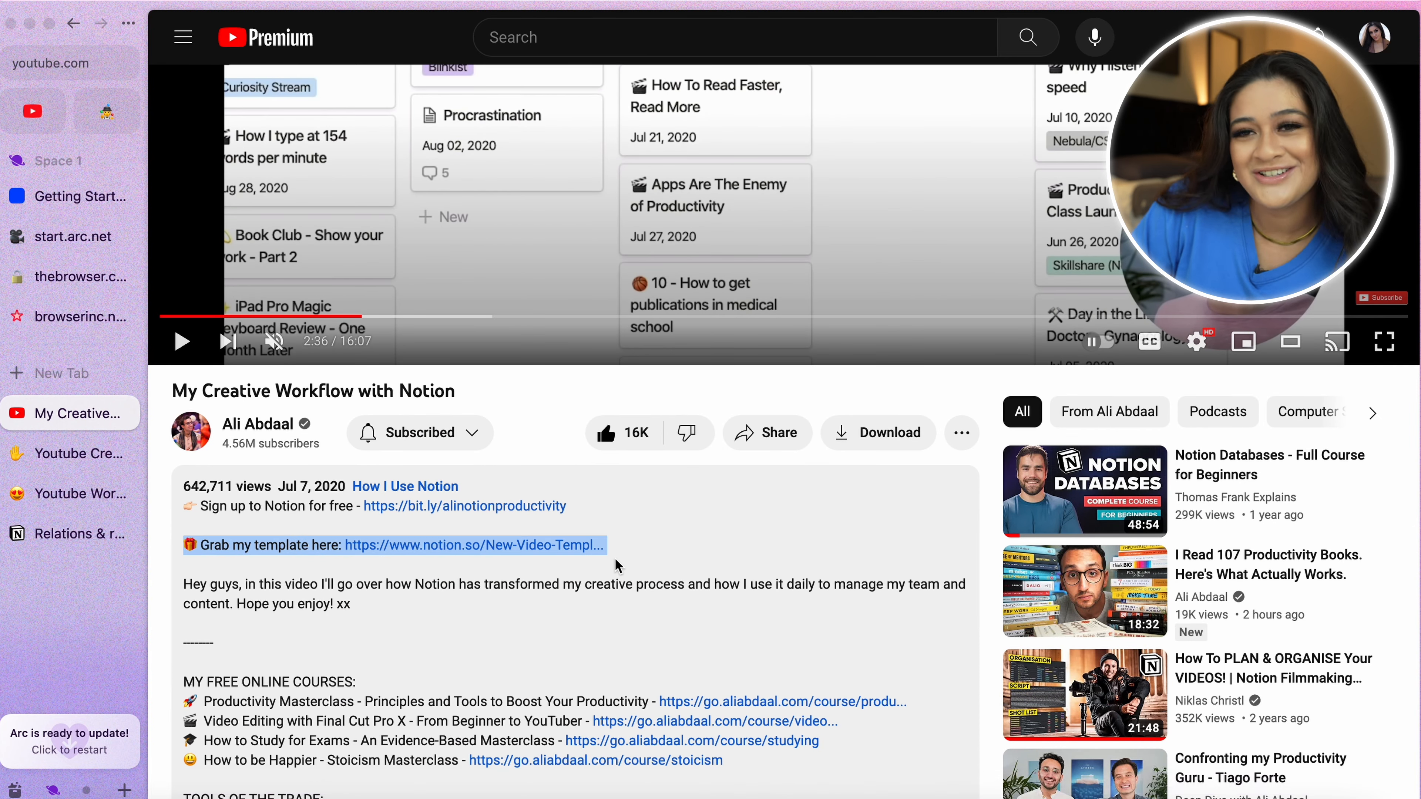
click(633, 557)
click(554, 547)
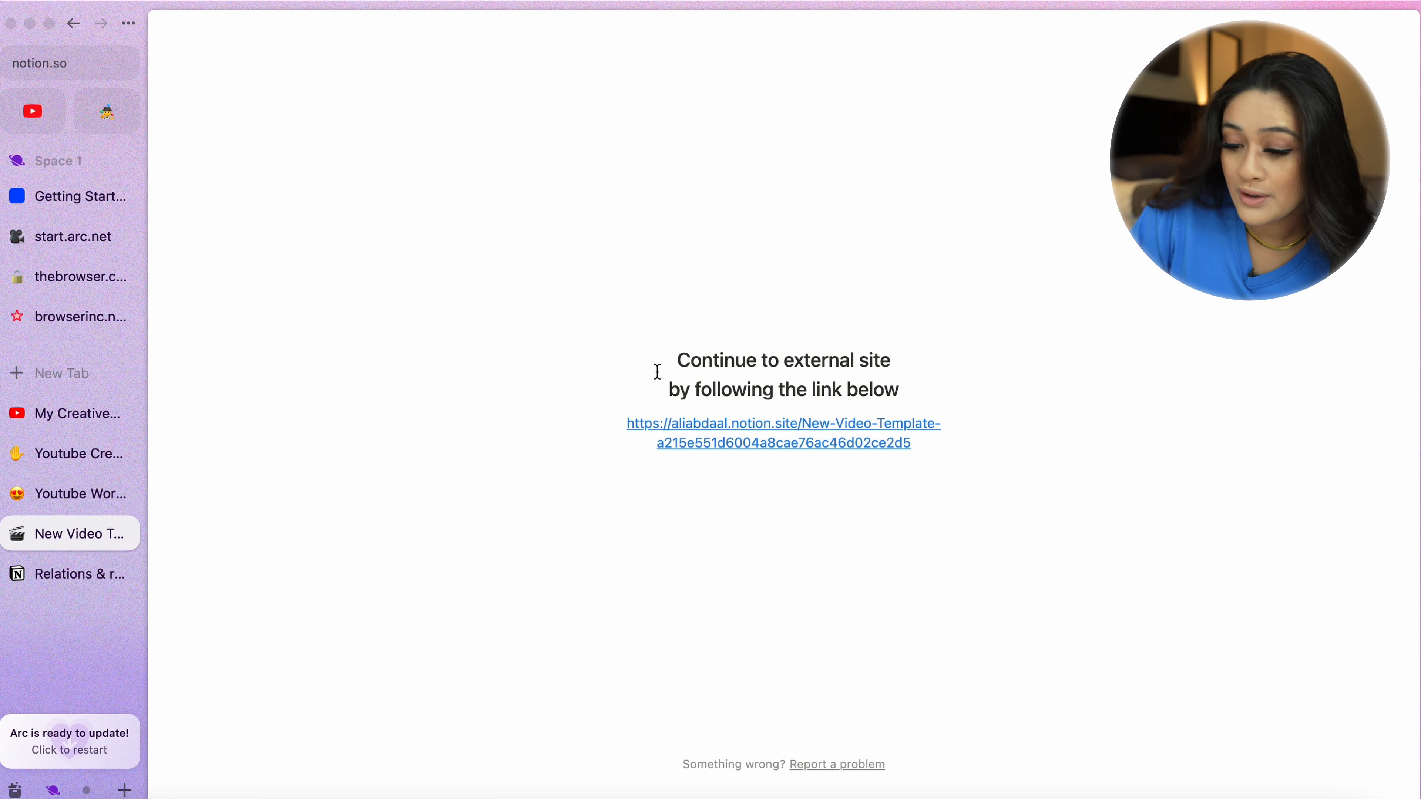
drag(658, 371, 899, 411)
click(903, 399)
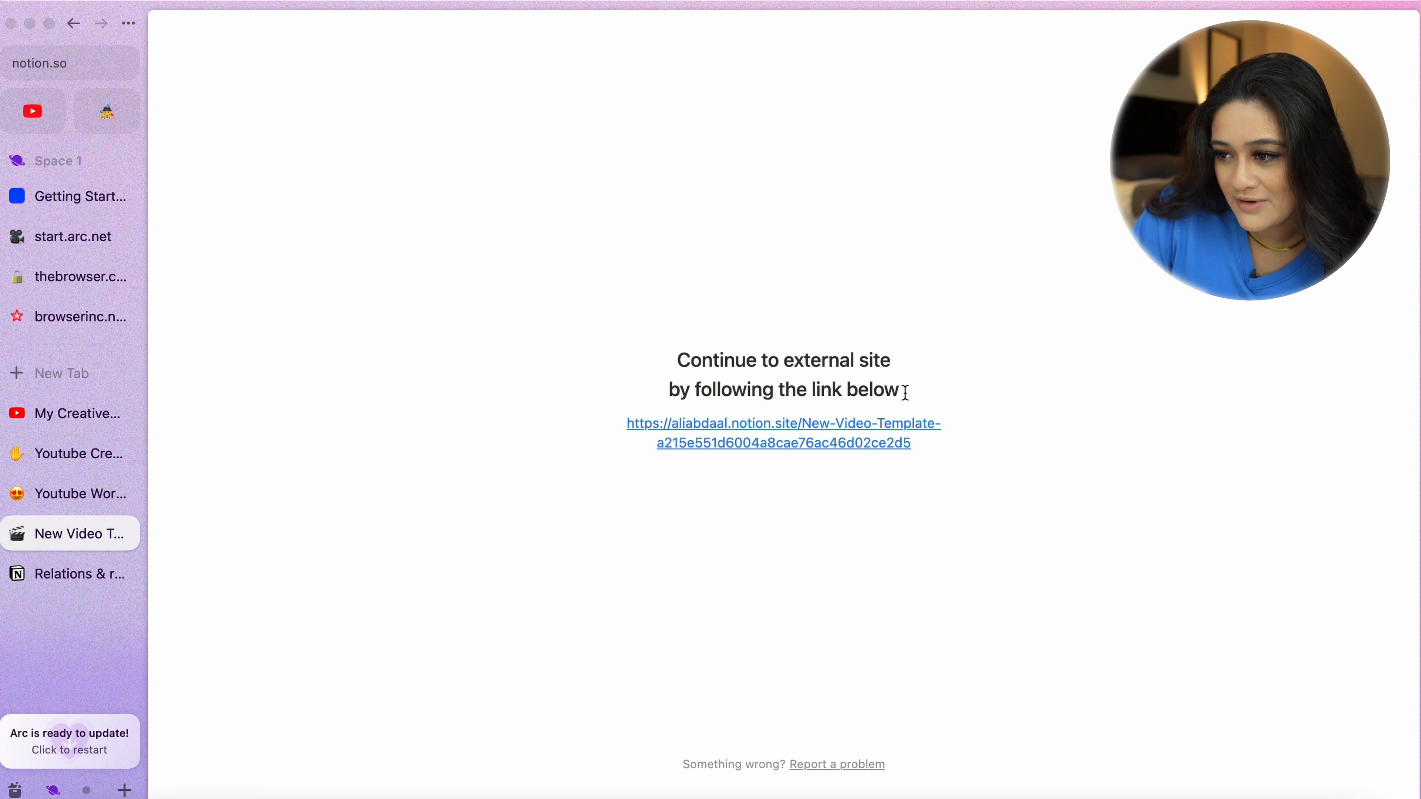
- Continue to Ali Abdaal's external New Video Template page and look through its properties, checklists and script sections
click(879, 442)
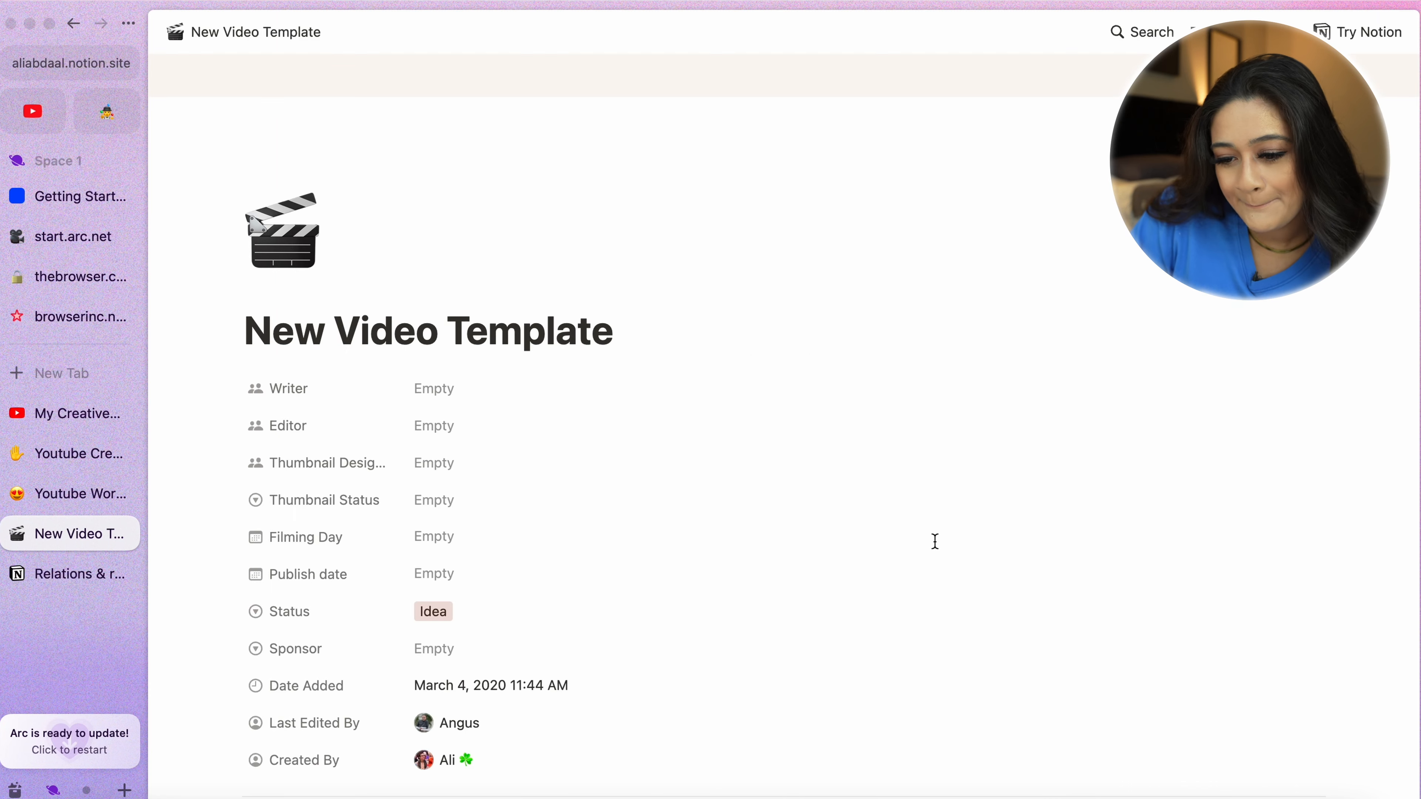
scroll(935, 541, down, 5)
scroll(872, 555, up, 3)
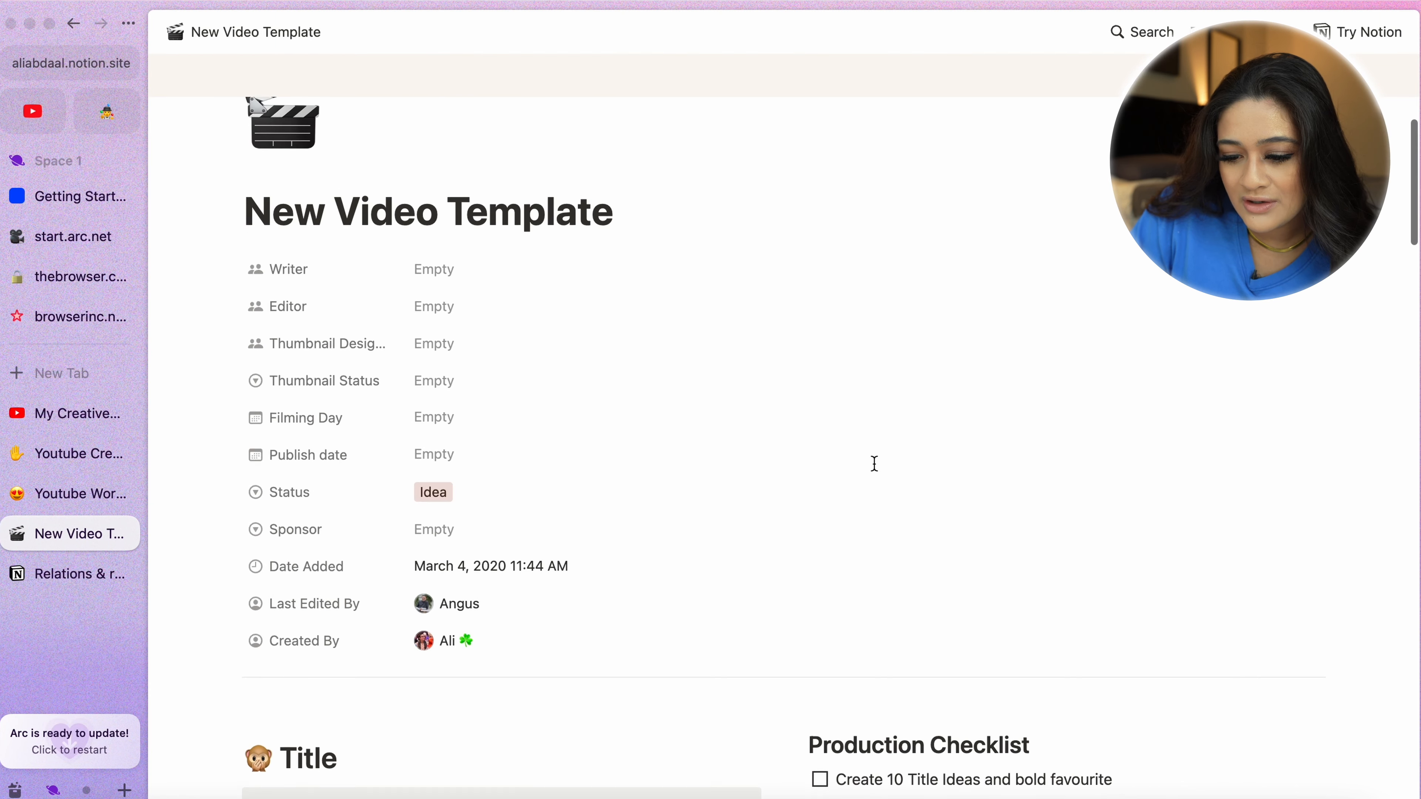
drag(245, 214, 600, 659)
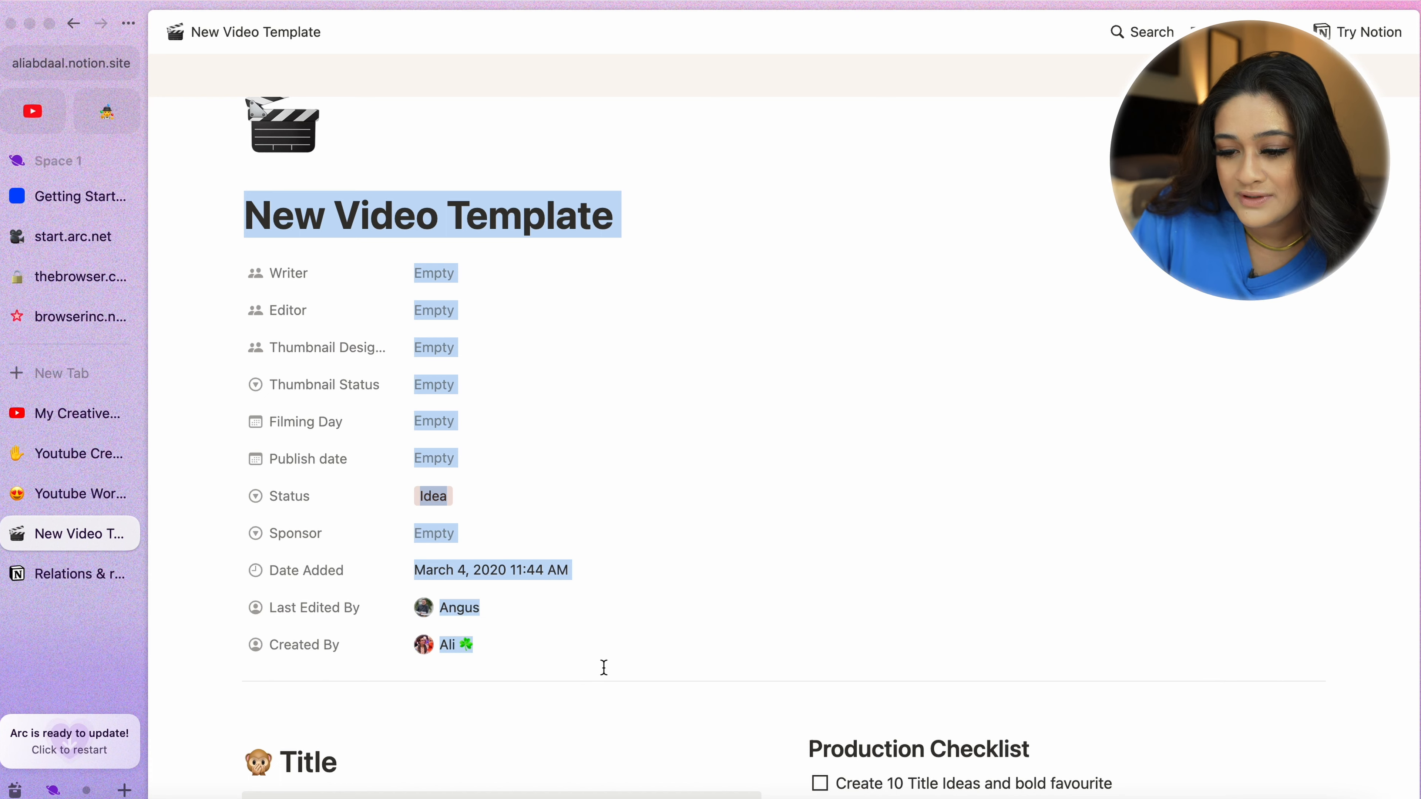
scroll(604, 667, down, 1)
scroll(604, 668, down, 10)
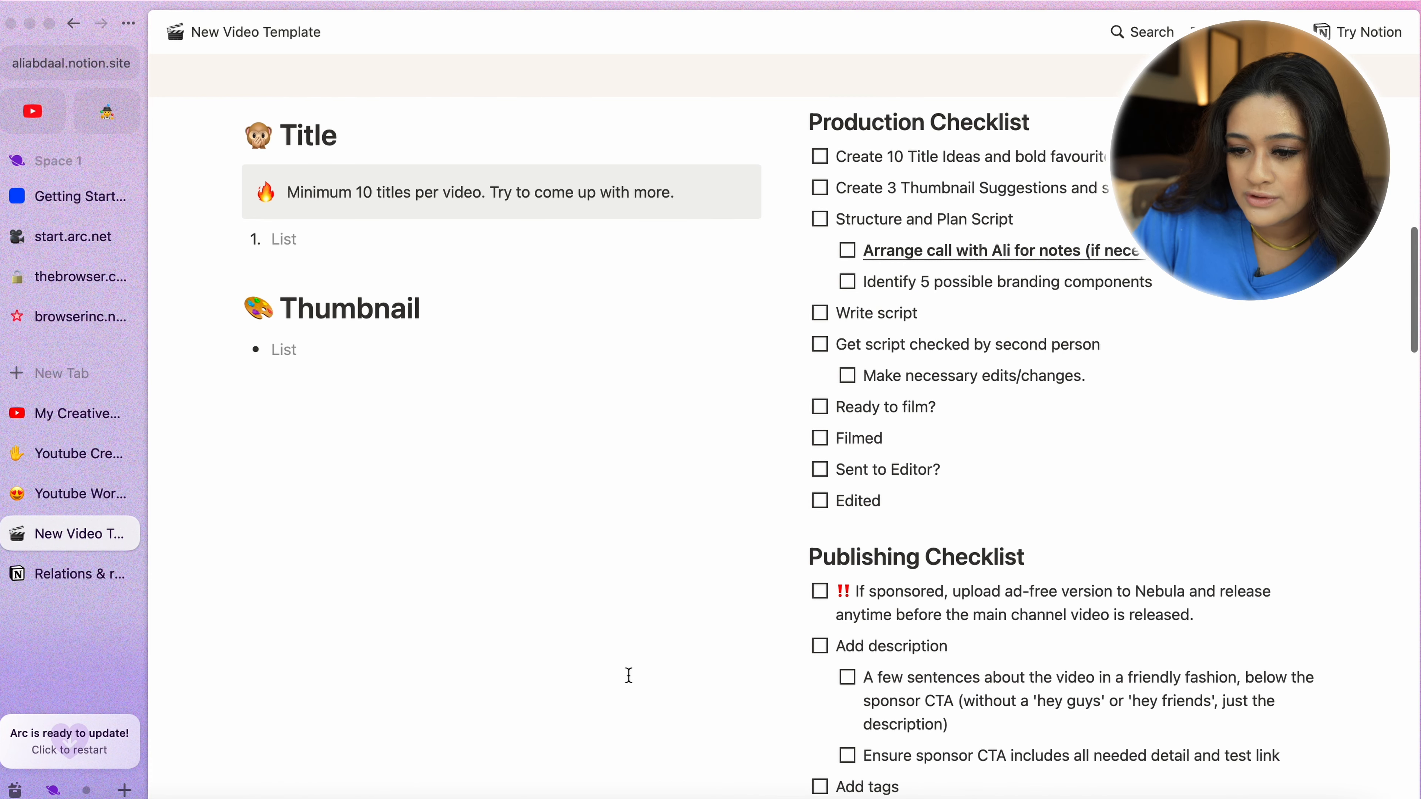
scroll(831, 260, up, 3)
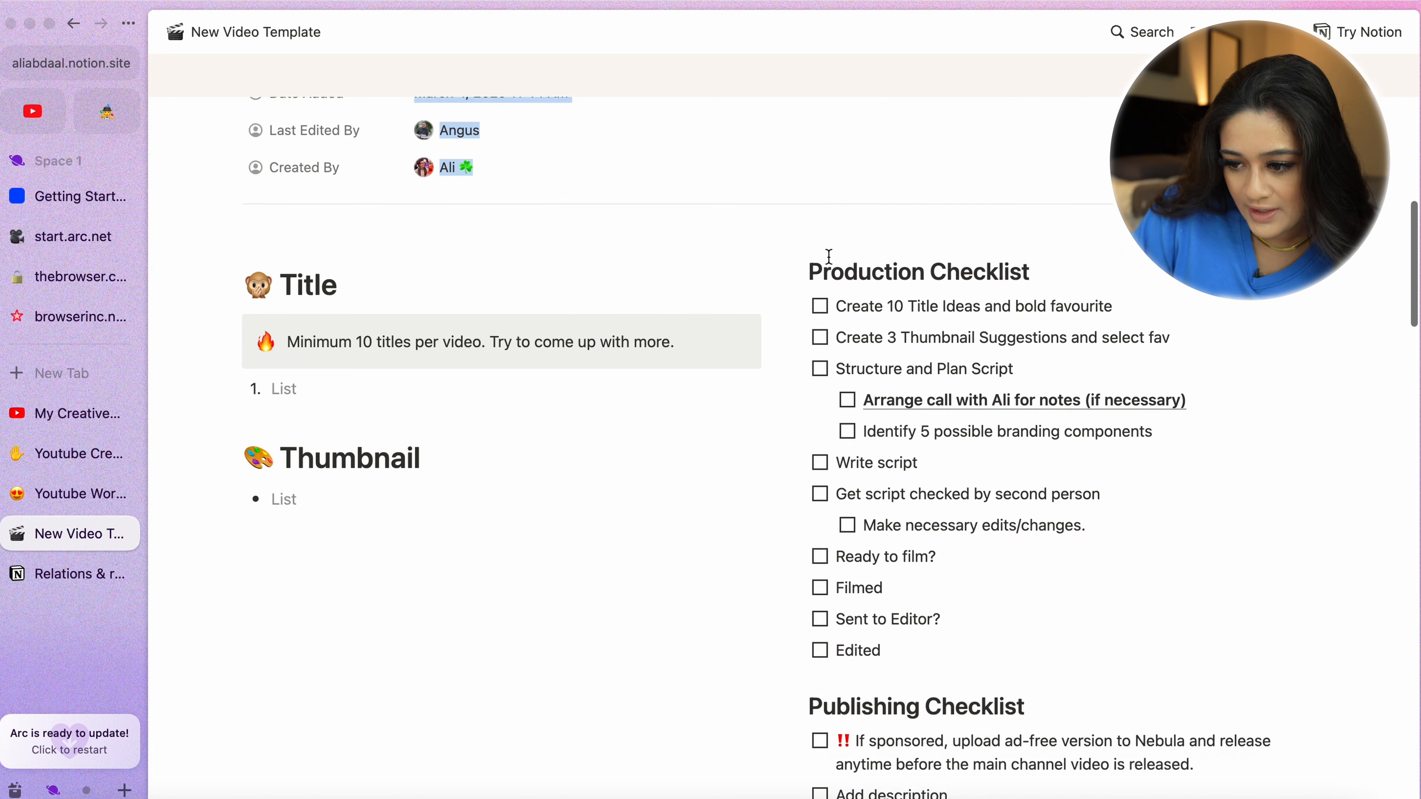
scroll(830, 257, down, 15)
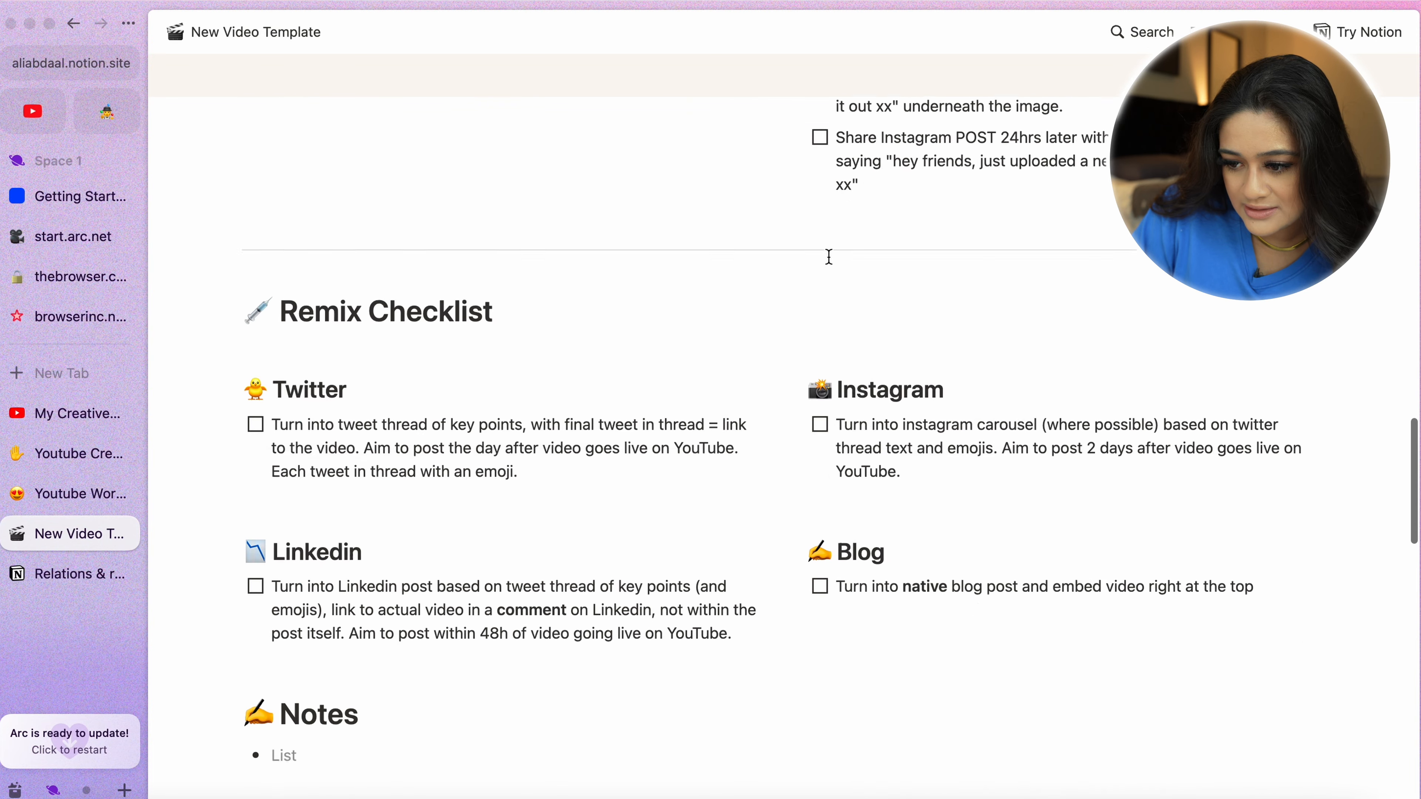
scroll(830, 257, down, 10)
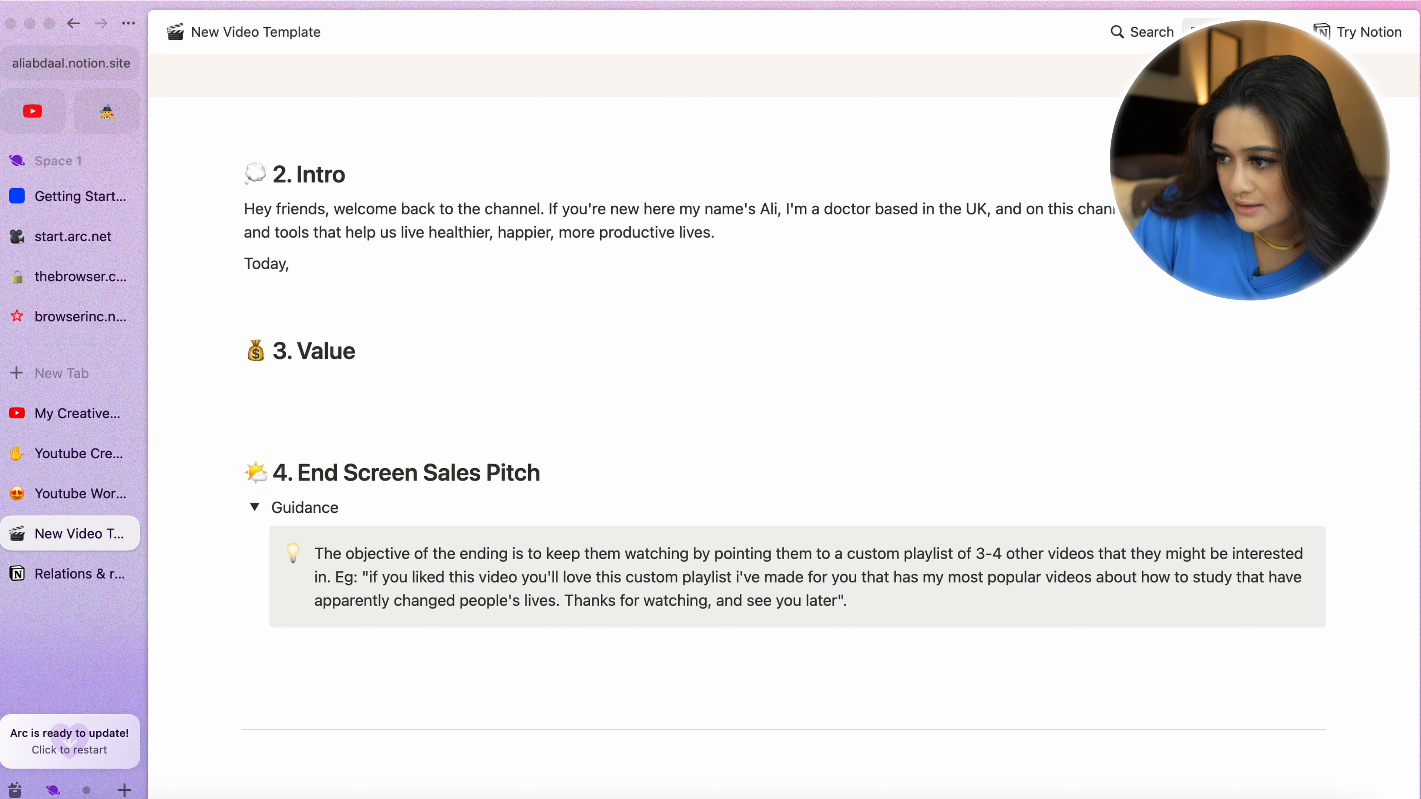
- Duplicate the New Video Template into the Notion workspace and copy its whole body, from Title to End Screen Sales Pitch
click(1233, 32)
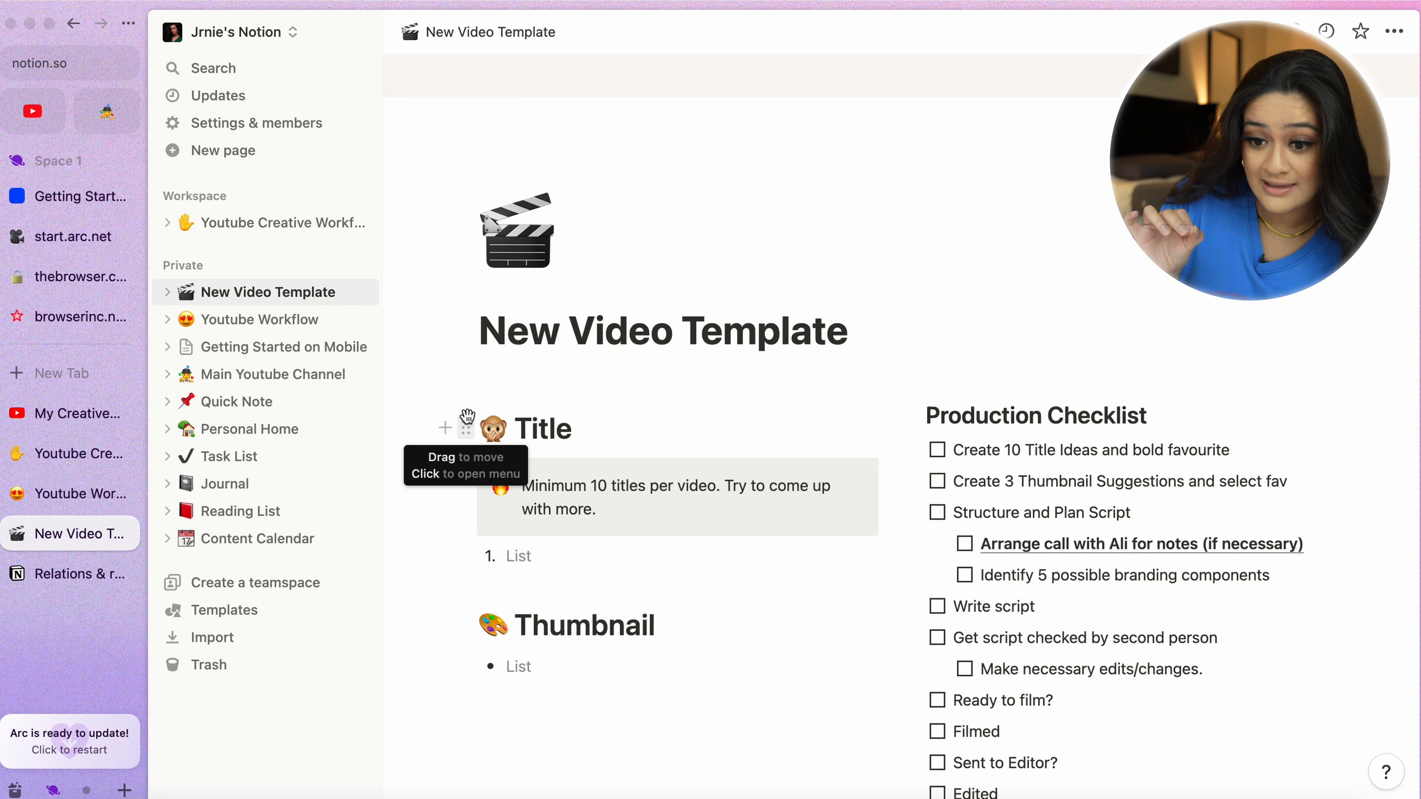
drag(481, 384, 762, 795)
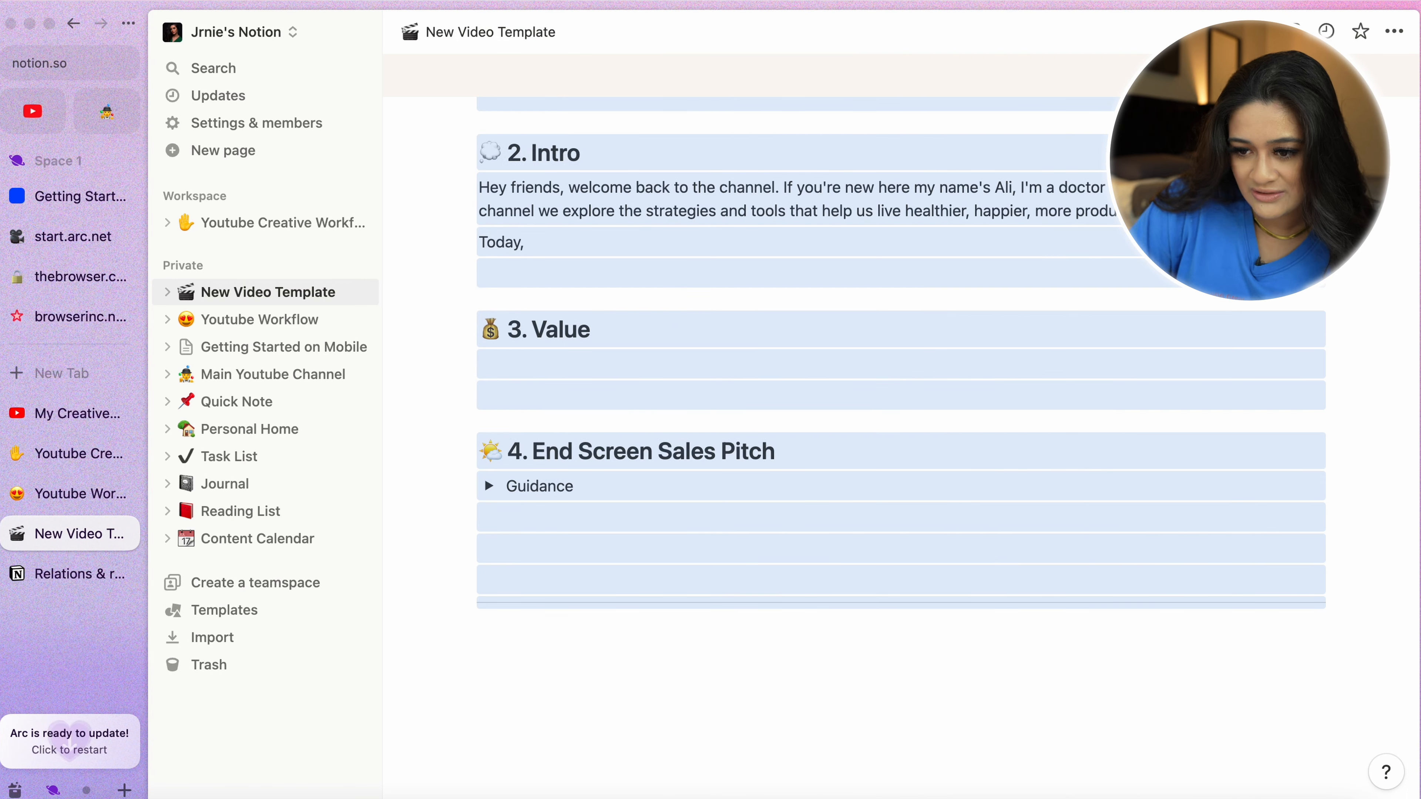
- On the Youtube Workflow page, edit the Youtube Workflow Progress board's New Template and paste the copied content into its empty body
click(277, 320)
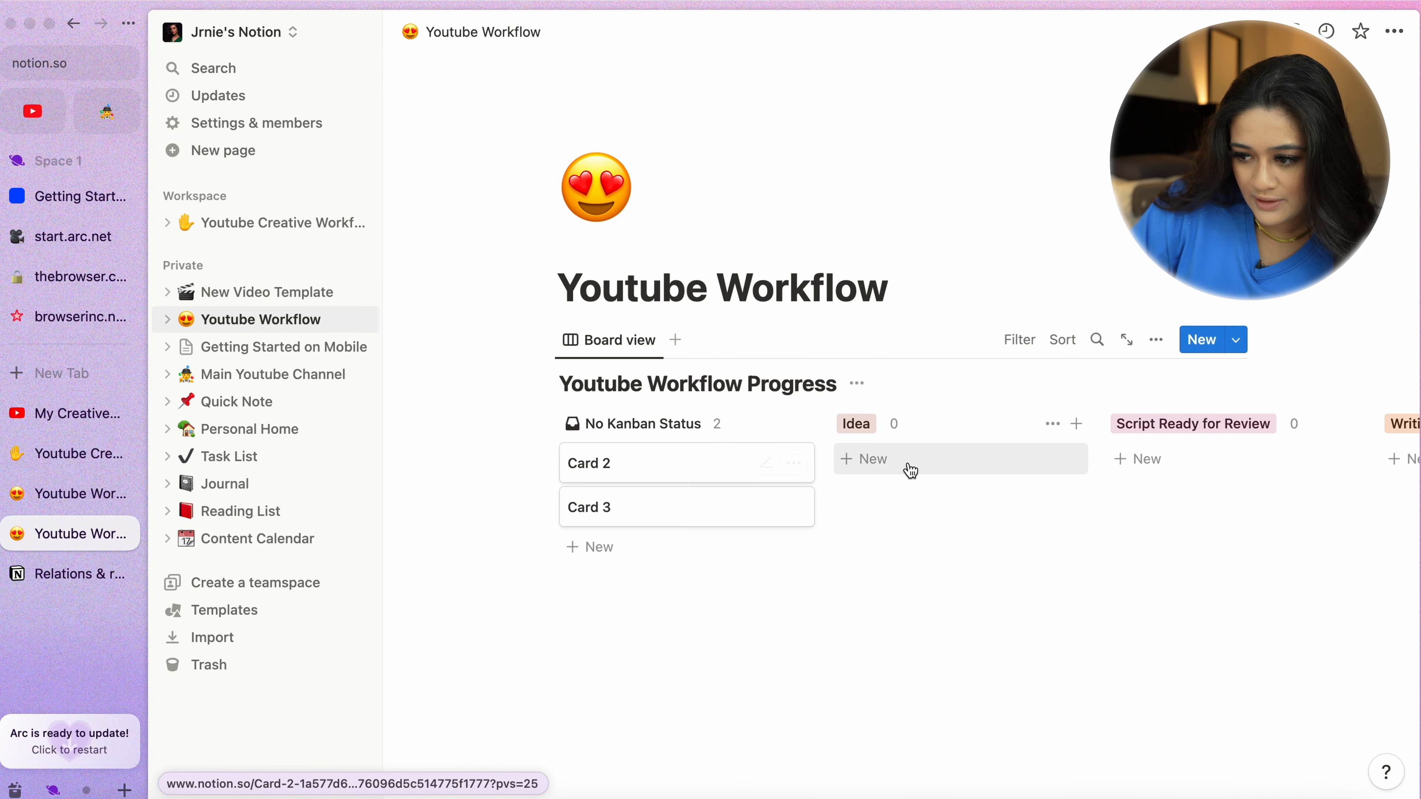
scroll(909, 470, right, 15)
scroll(909, 470, right, 5)
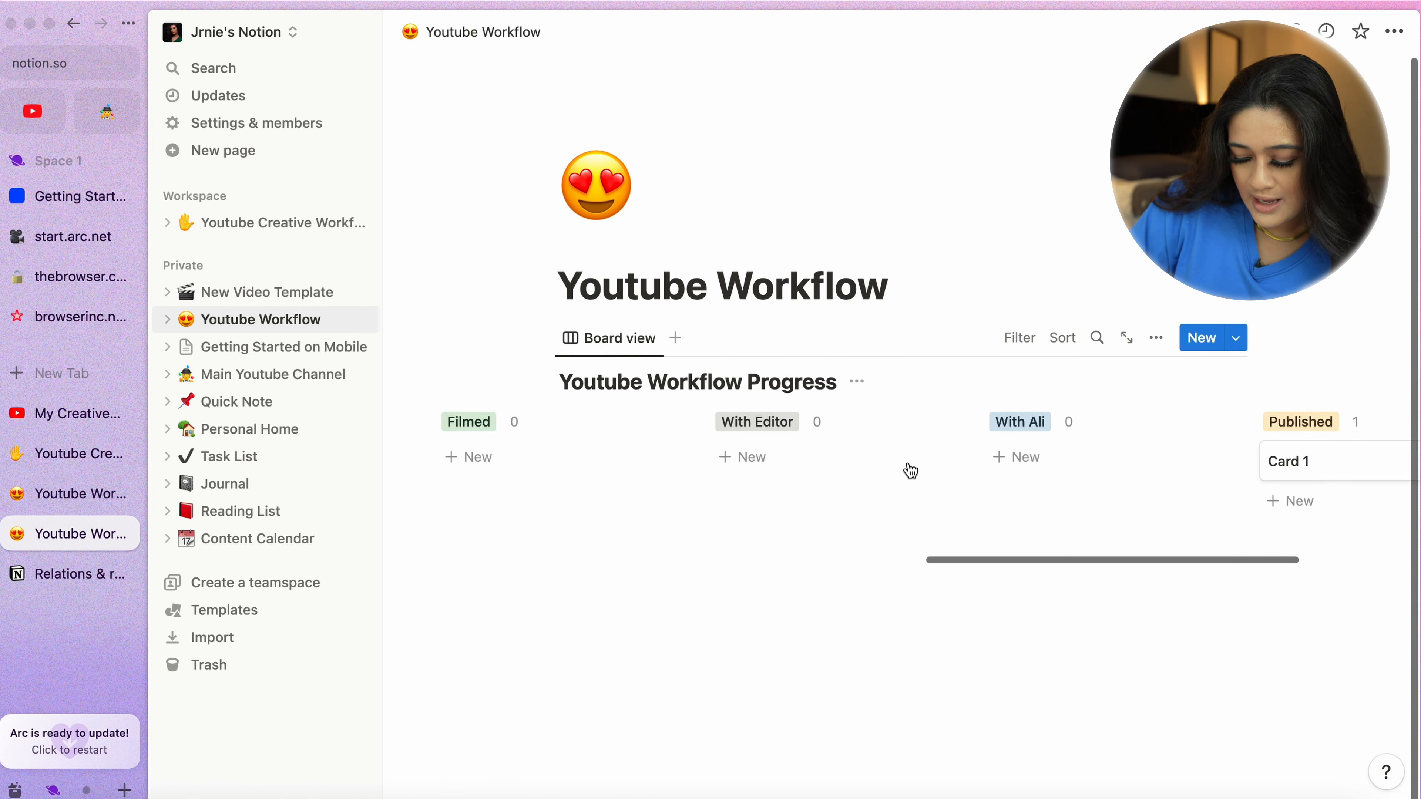
click(1236, 339)
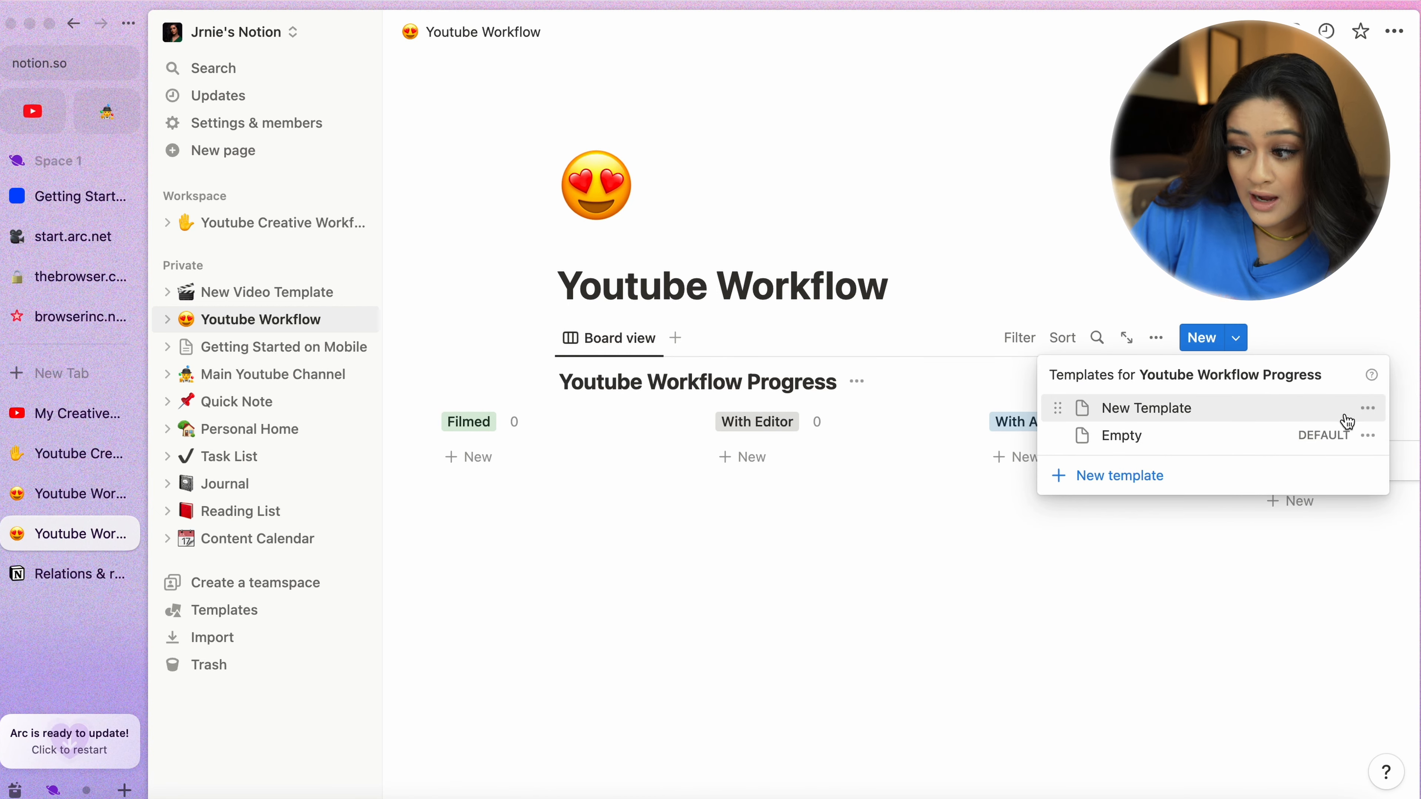
click(1372, 418)
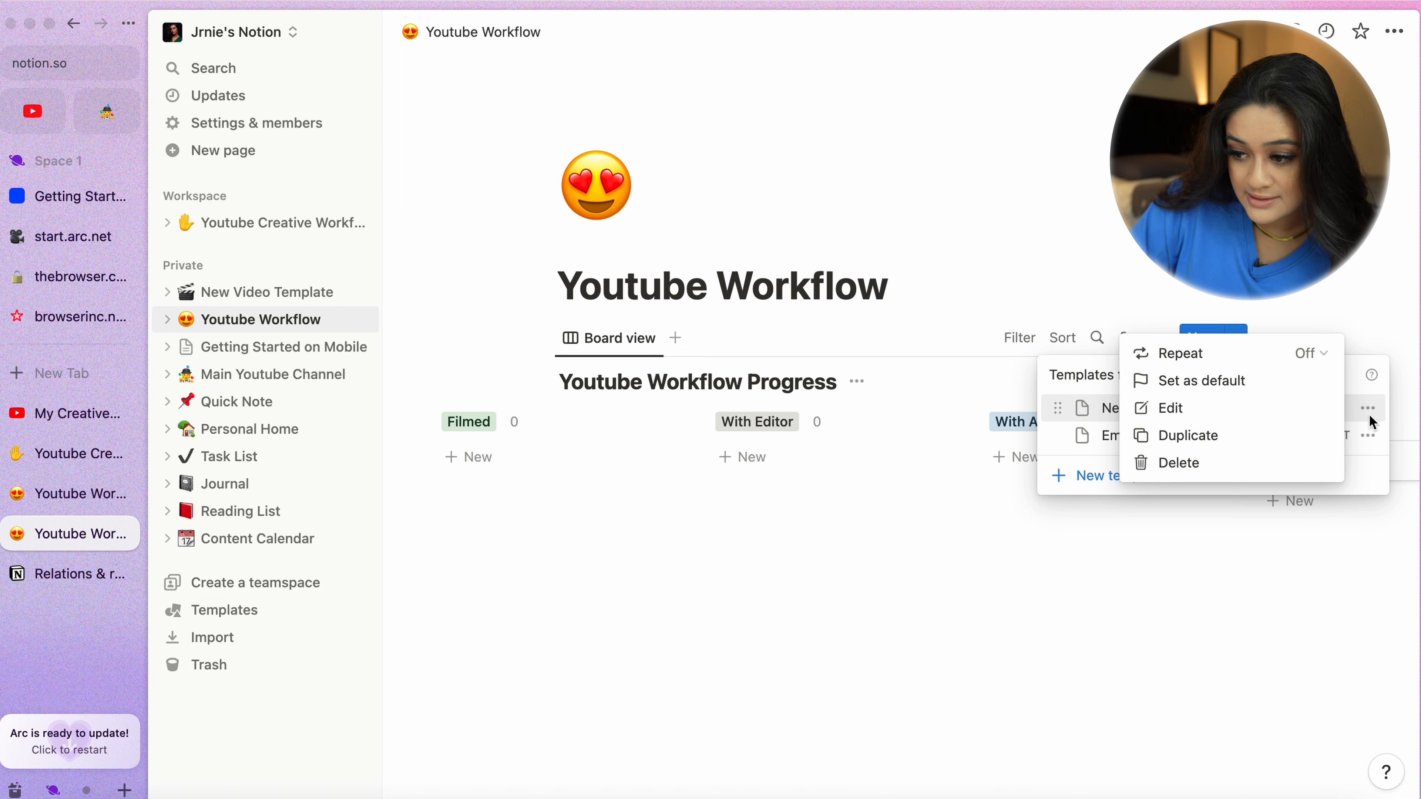
click(1278, 409)
scroll(864, 481, down, 5)
click(864, 481)
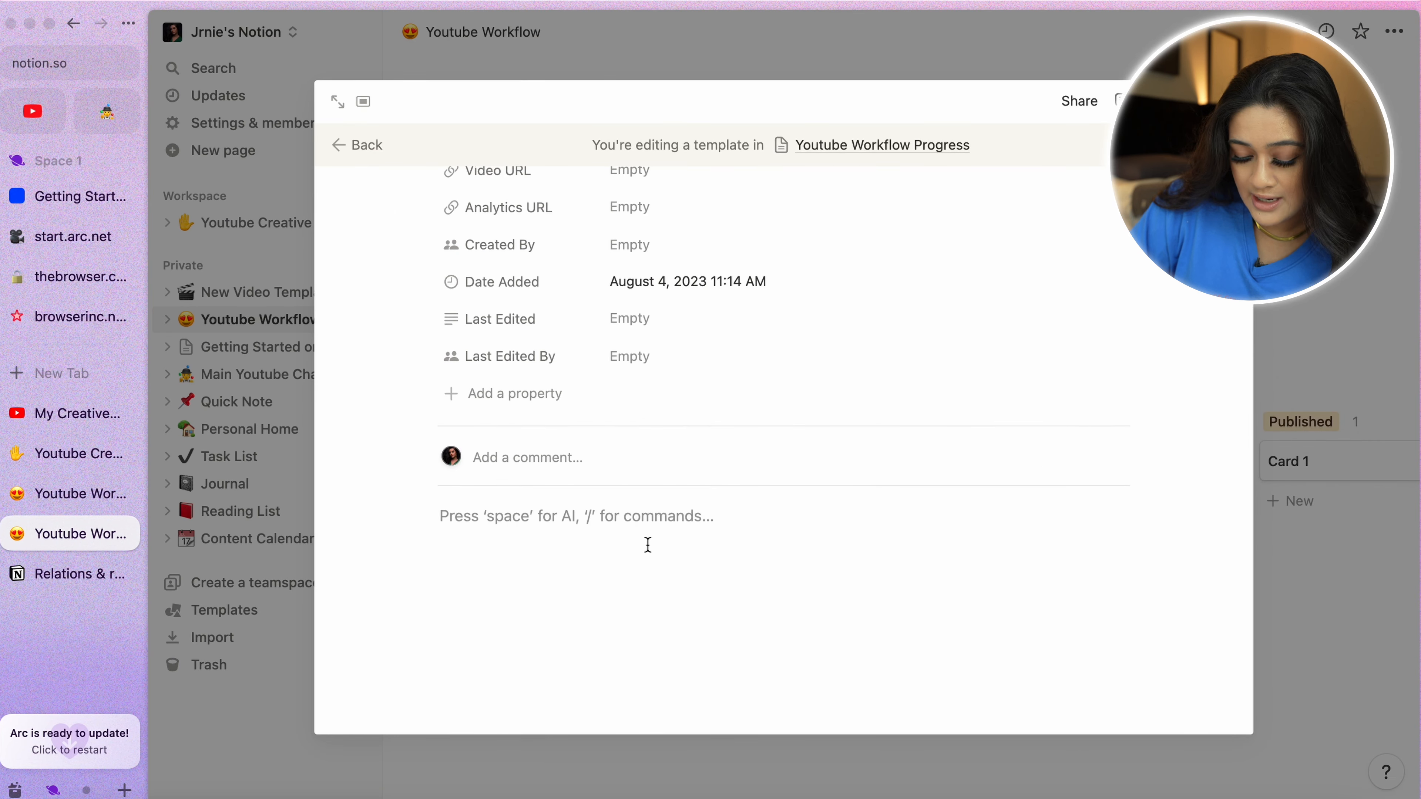
key(super+v)
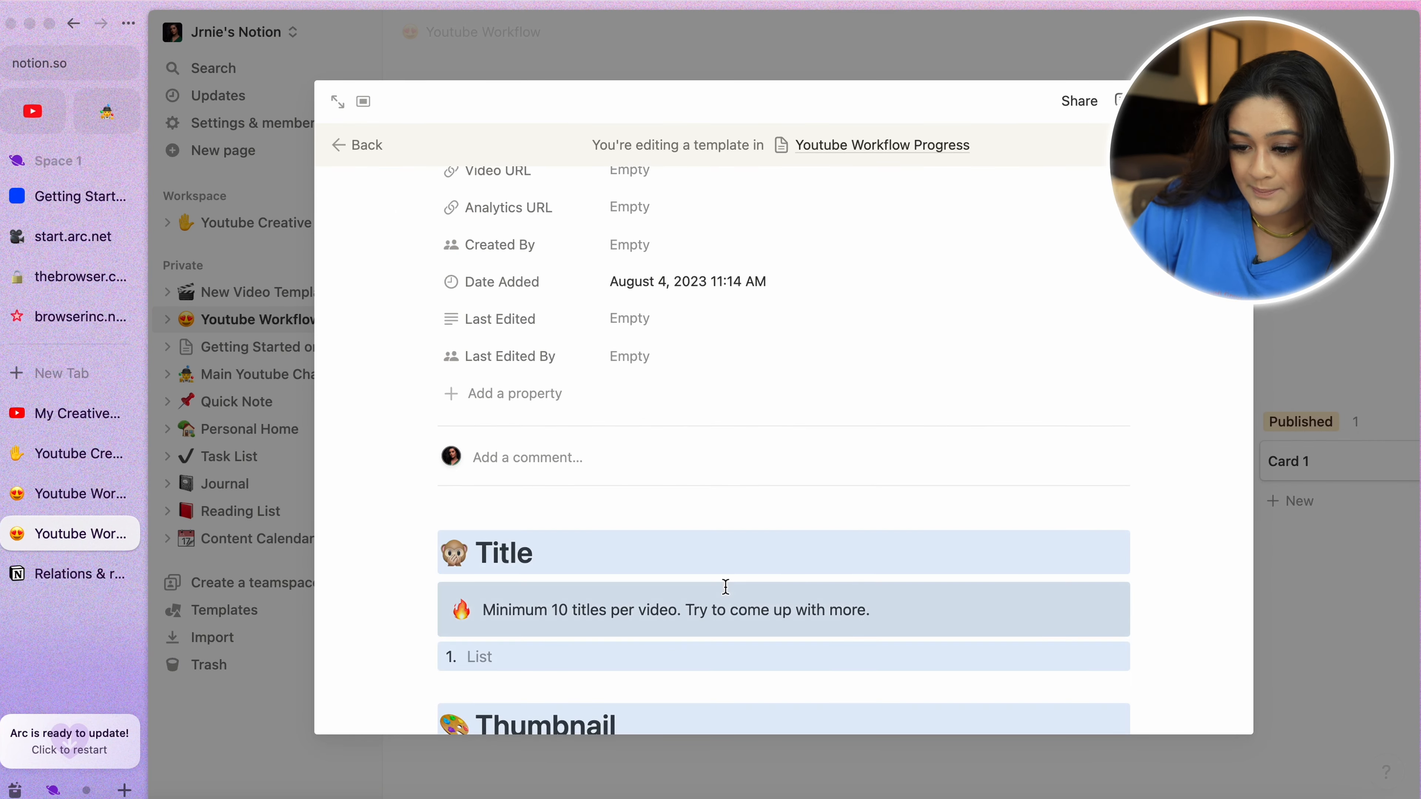
- Look through the pasted checklists and story sections in the template and close it
scroll(726, 587, down, 15)
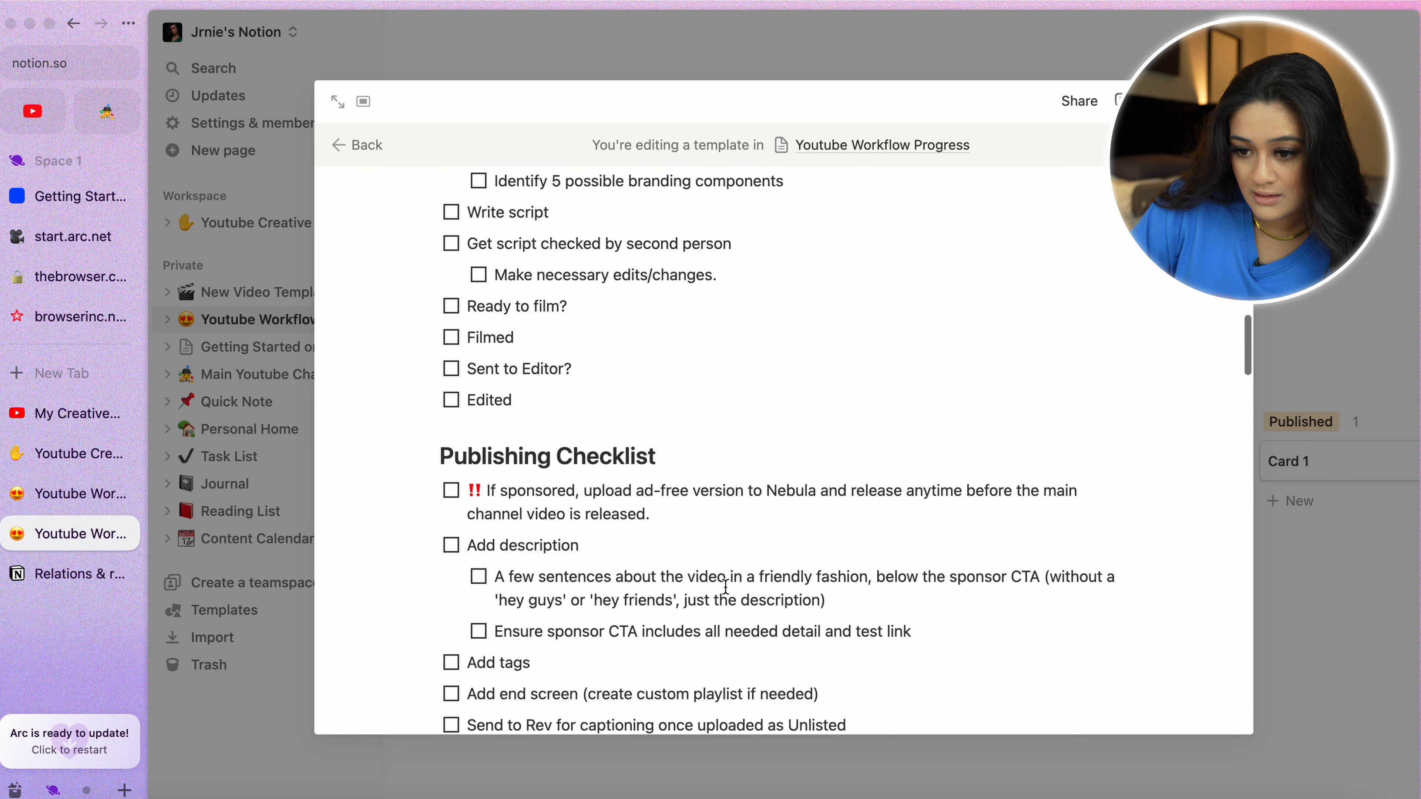
scroll(725, 586, down, 20)
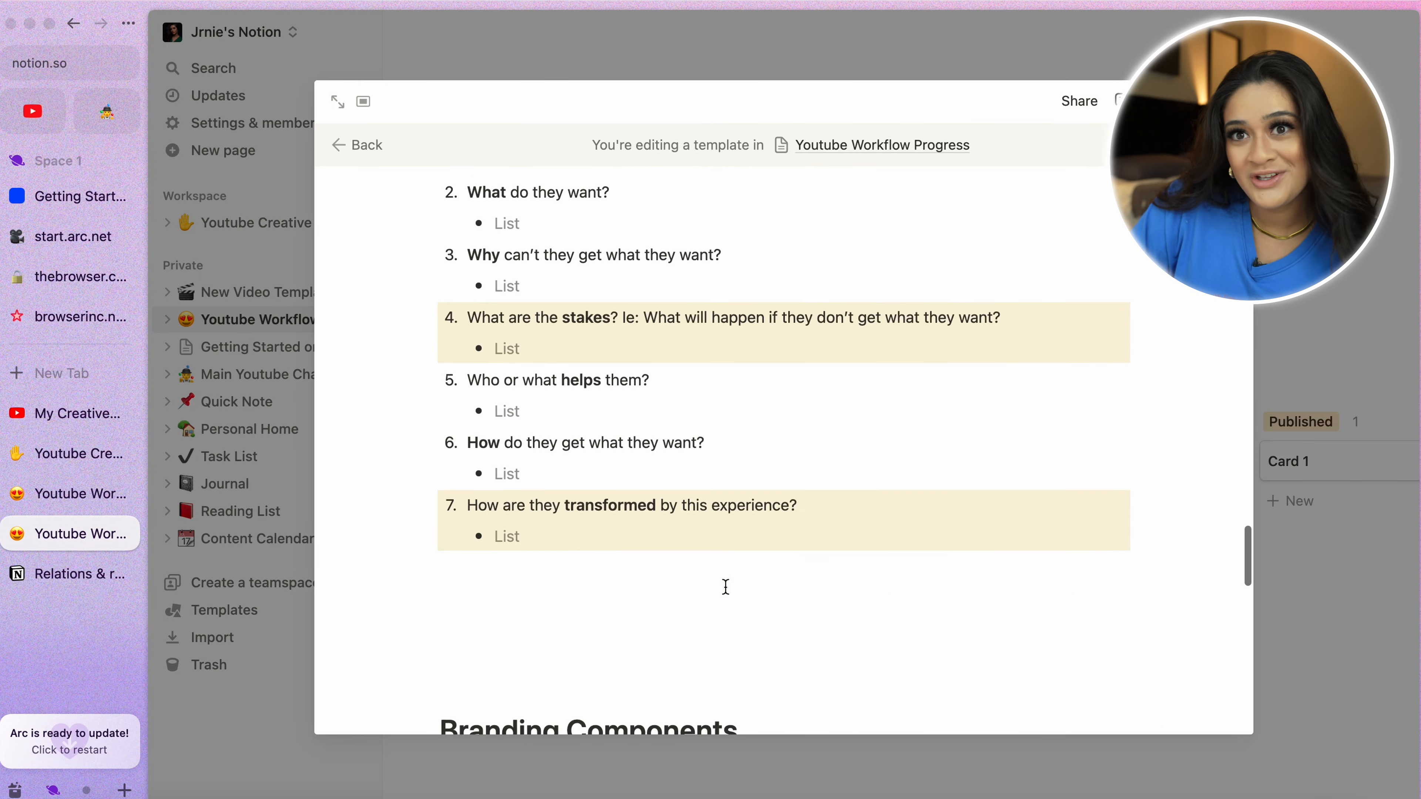
scroll(725, 587, up, 20)
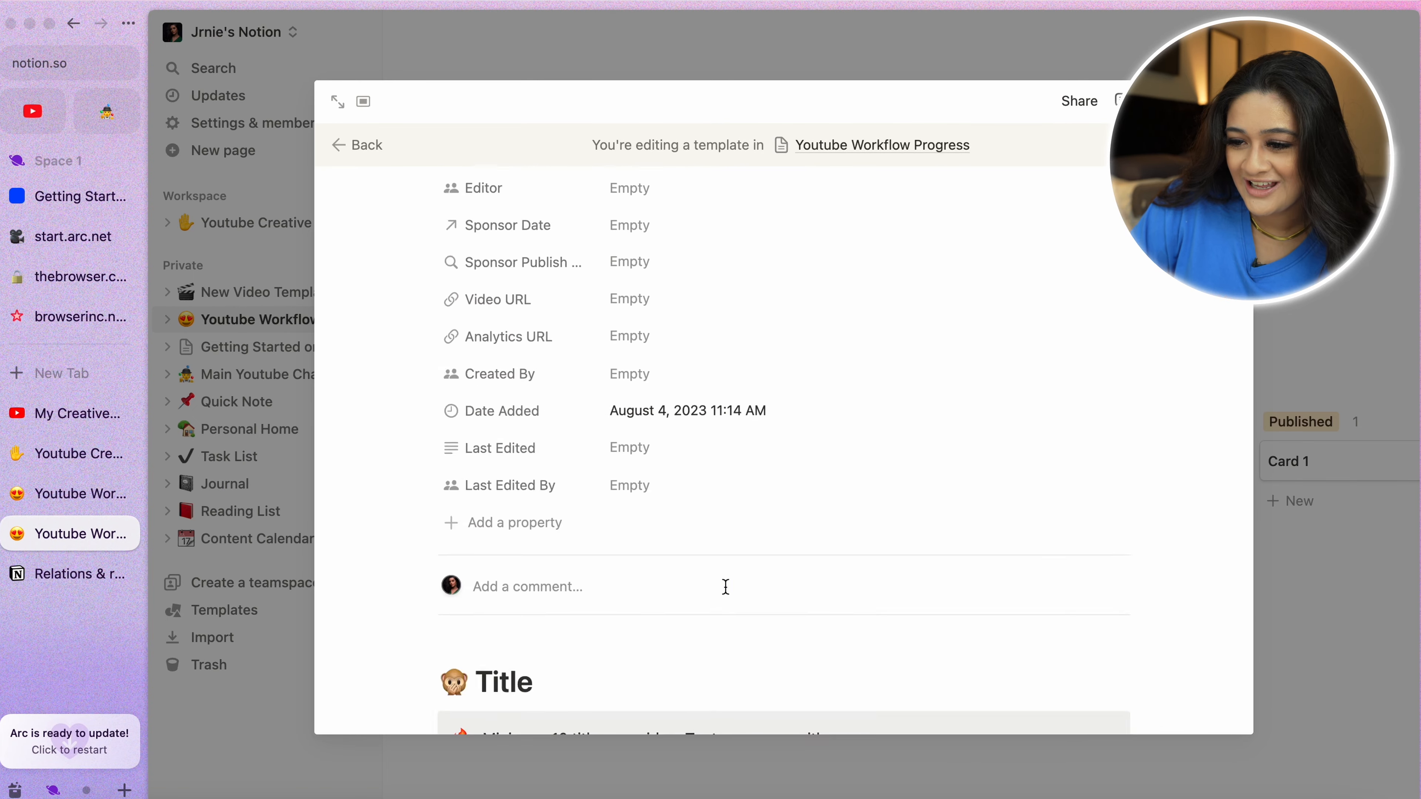
click(1304, 252)
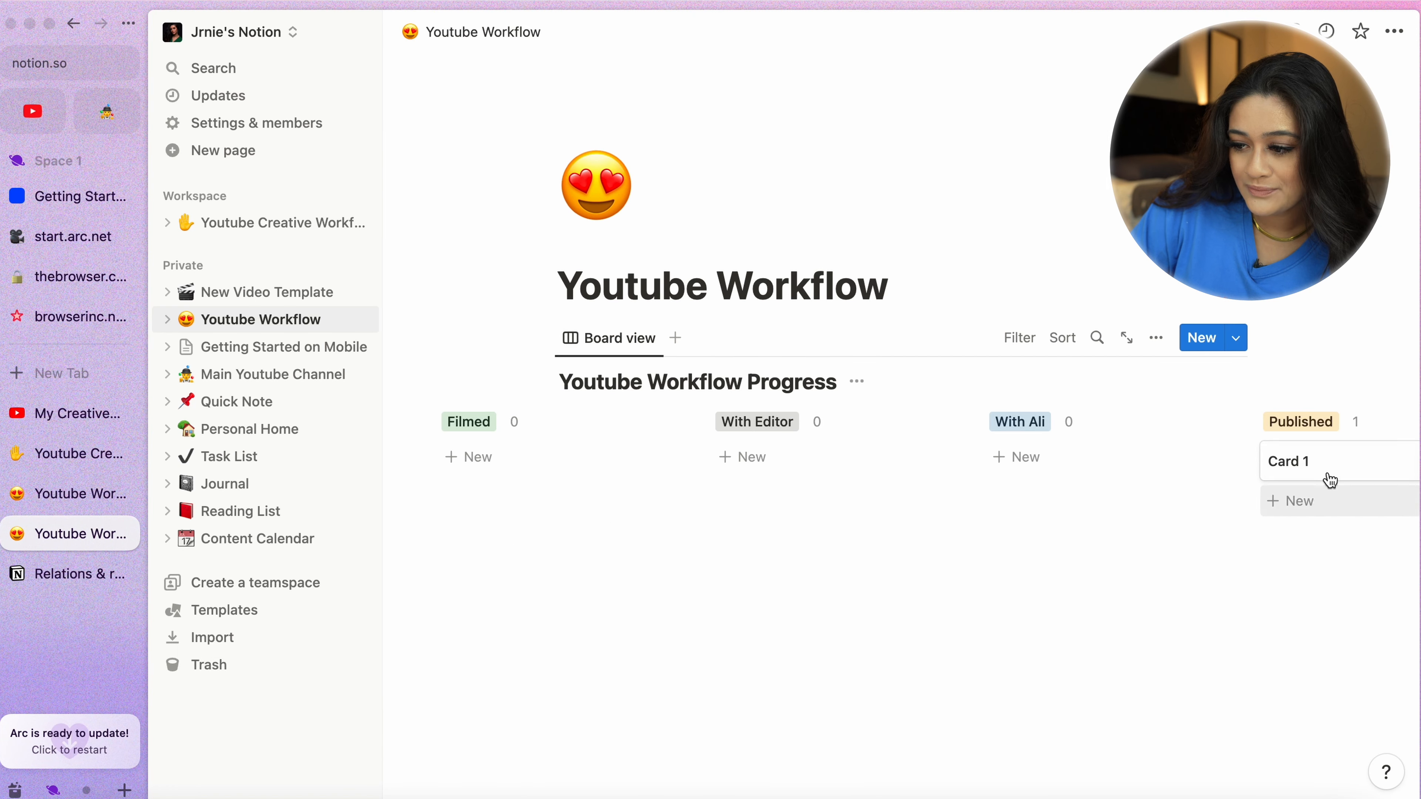
- Create a card on the Youtube Workflow Progress board from New Template and look over its properties and content
click(1238, 339)
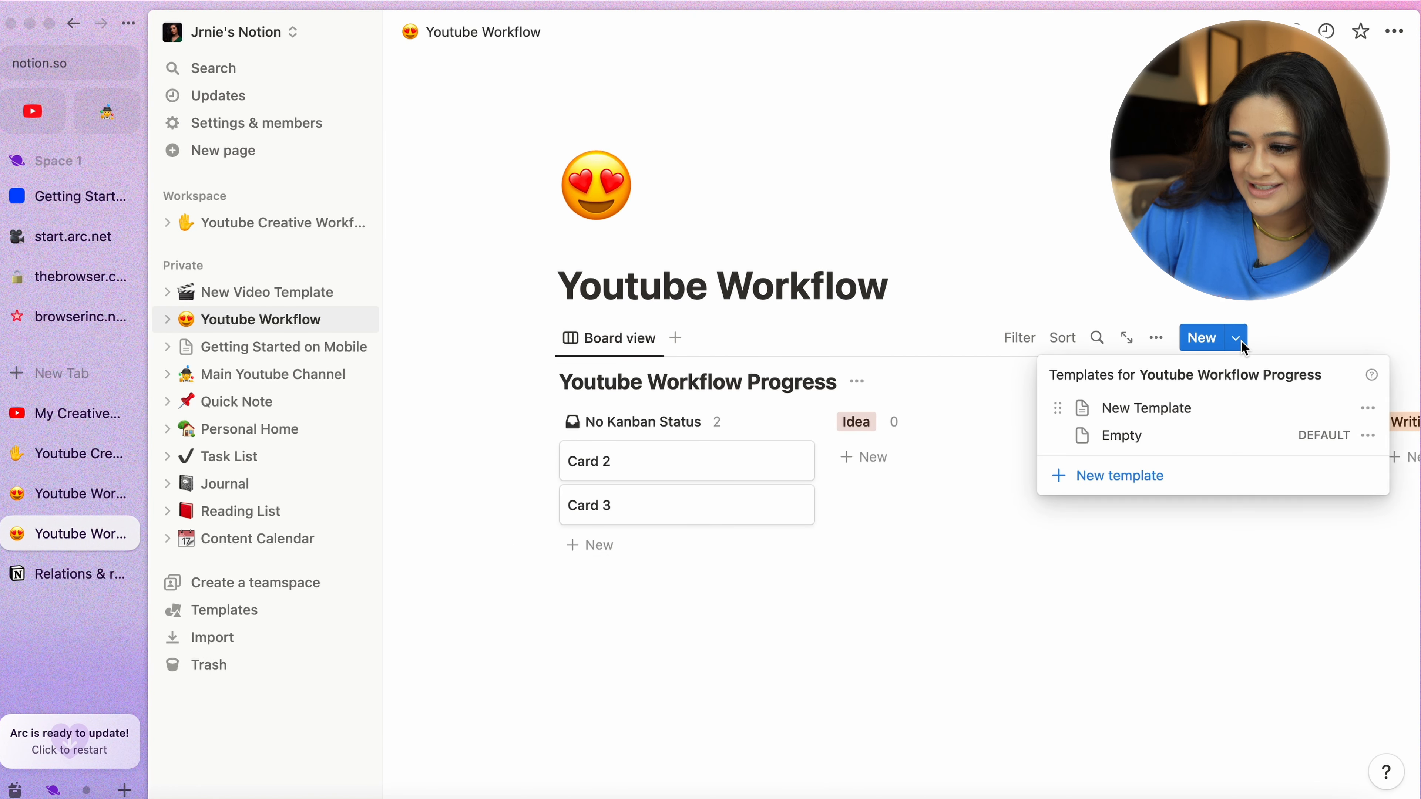
click(1169, 417)
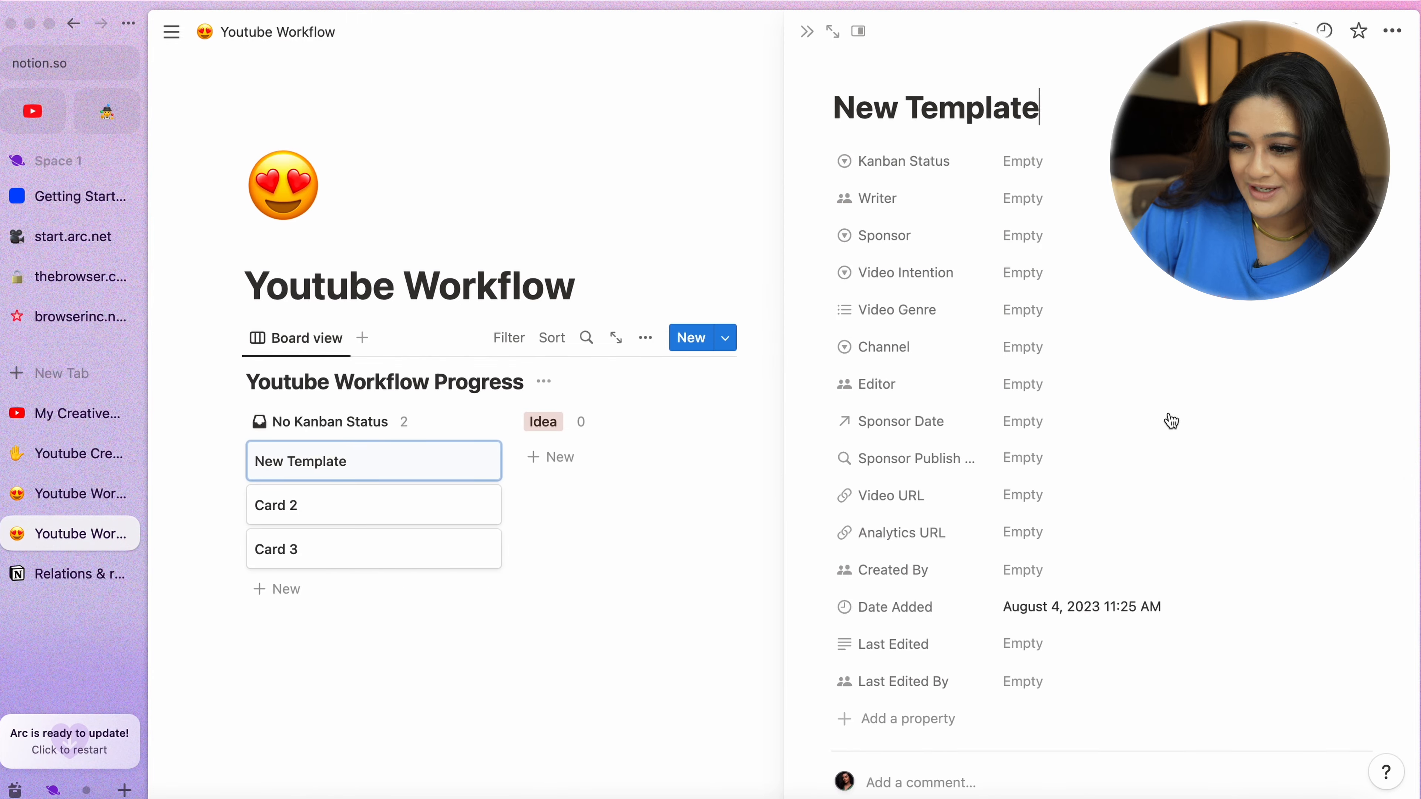
scroll(1169, 420, down, 5)
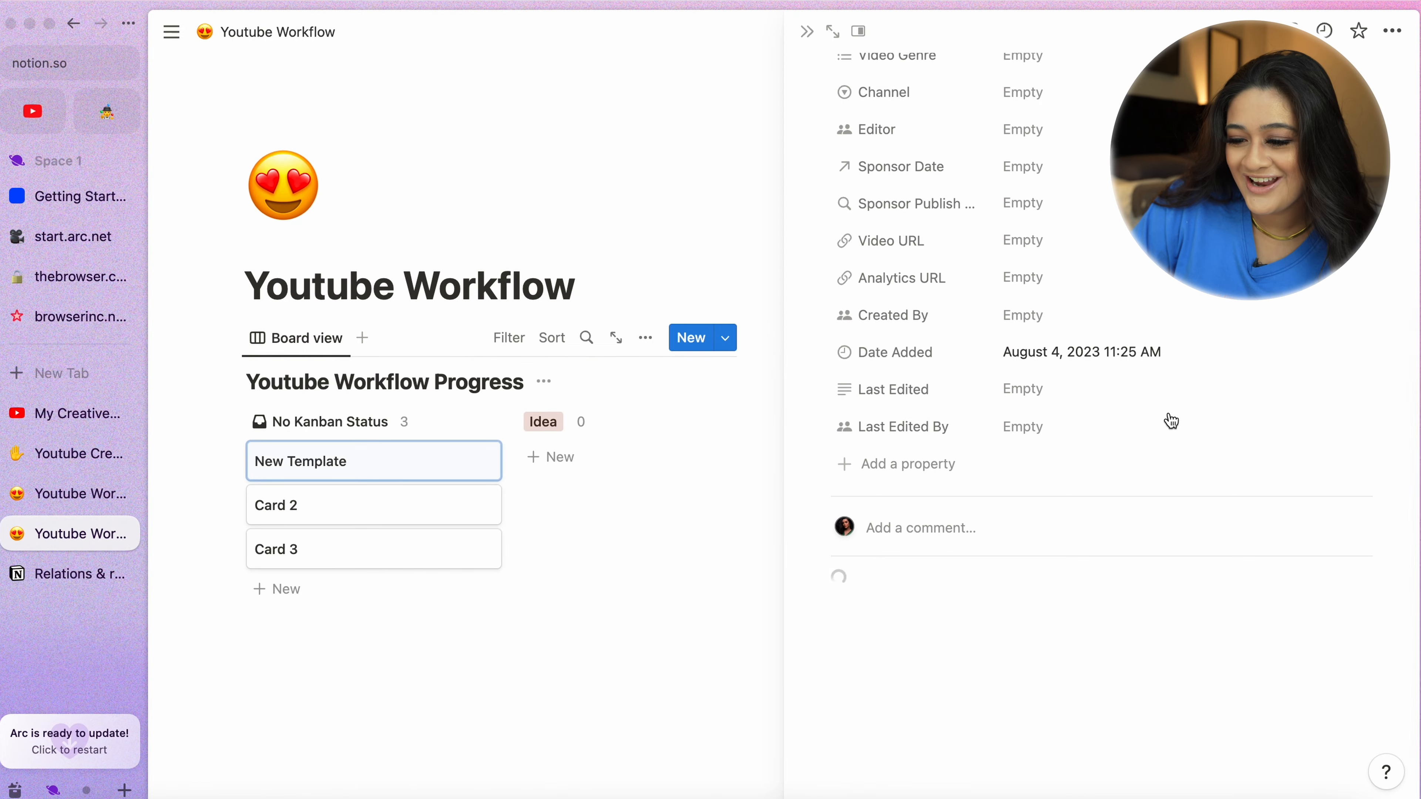
scroll(1142, 594, up, 5)
scroll(1145, 593, down, 15)
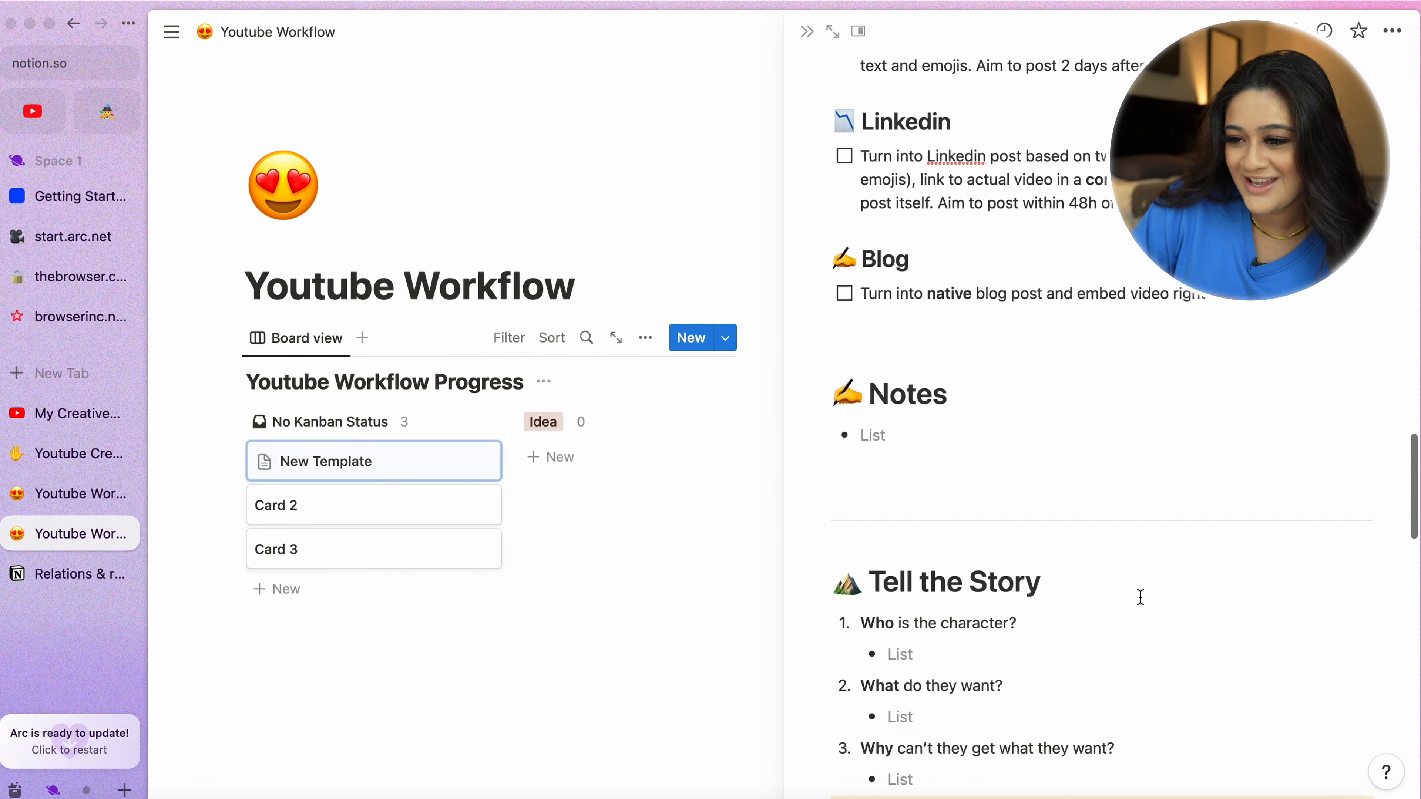
scroll(1139, 598, up, 5)
scroll(1142, 593, up, 10)
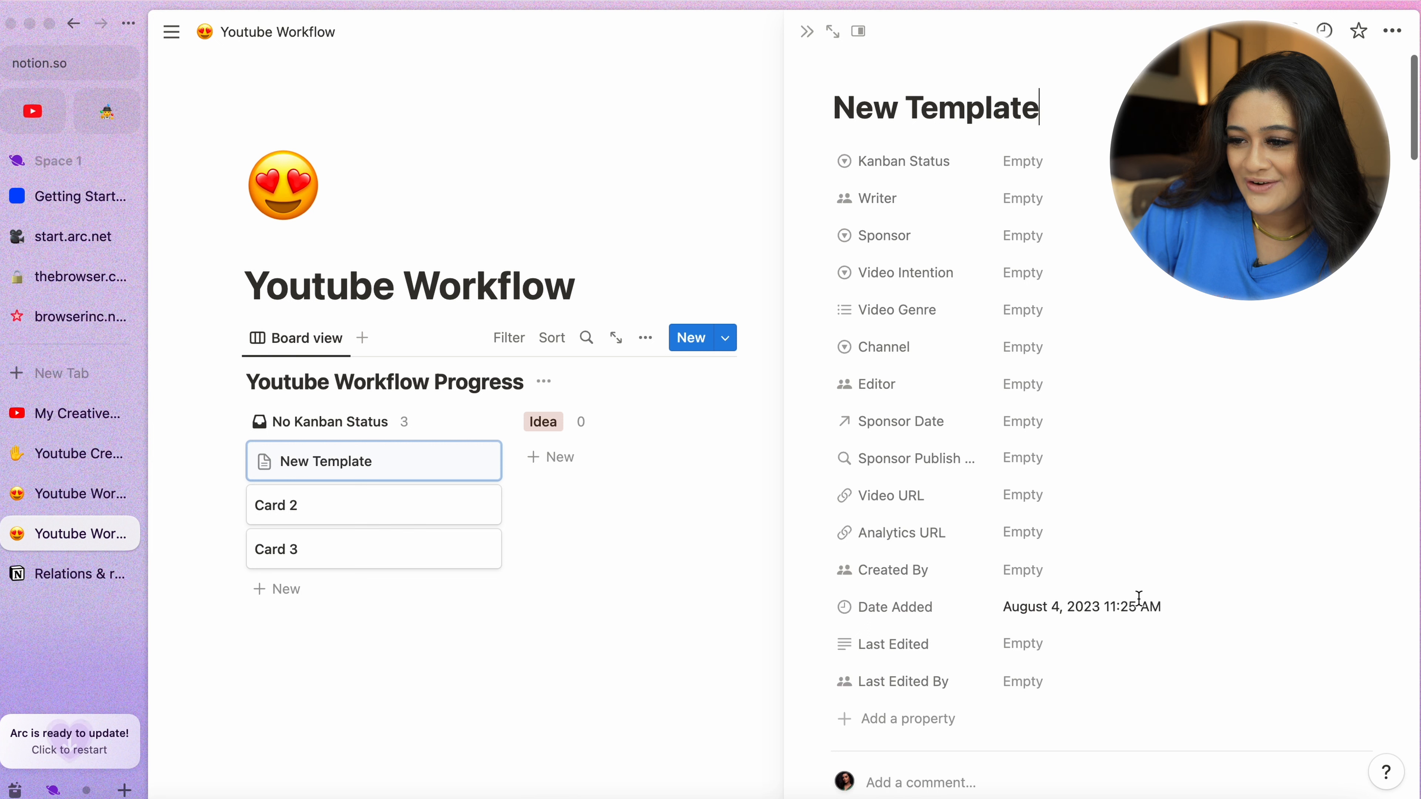
- Title the new card "How Elephants Swim" and set its Kanban Status to Idea
double_click(880, 112)
triple_click(880, 112)
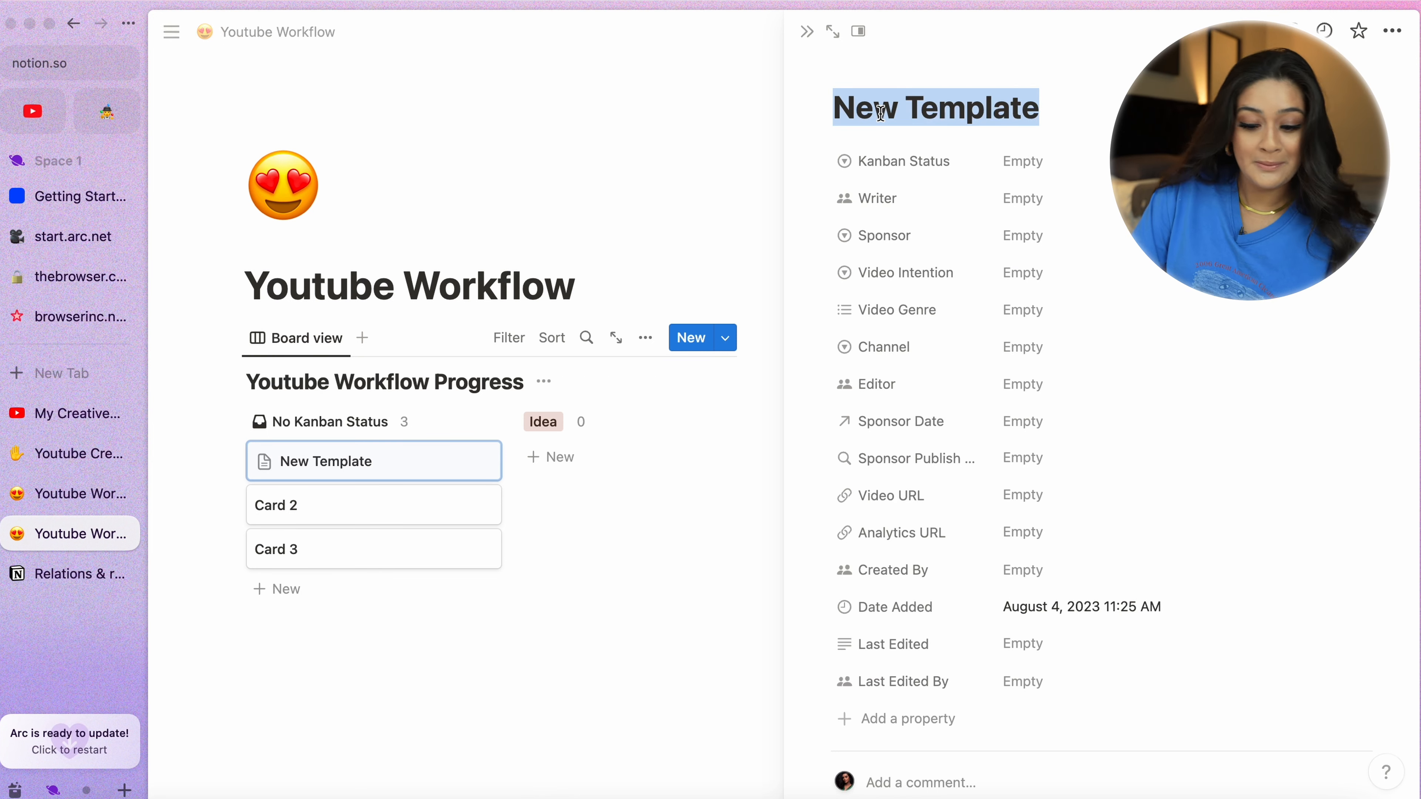
text(How)
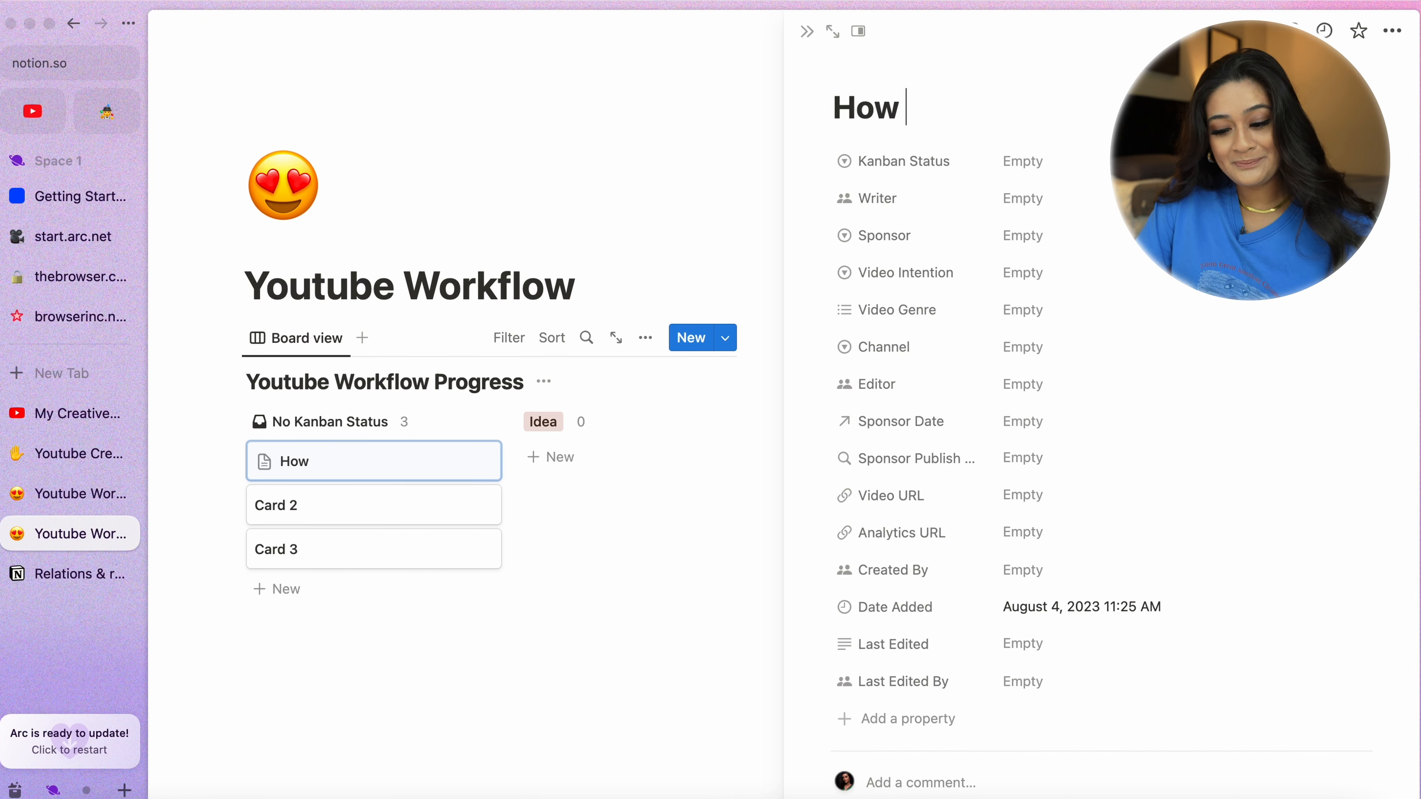
text( Elephants Swi)
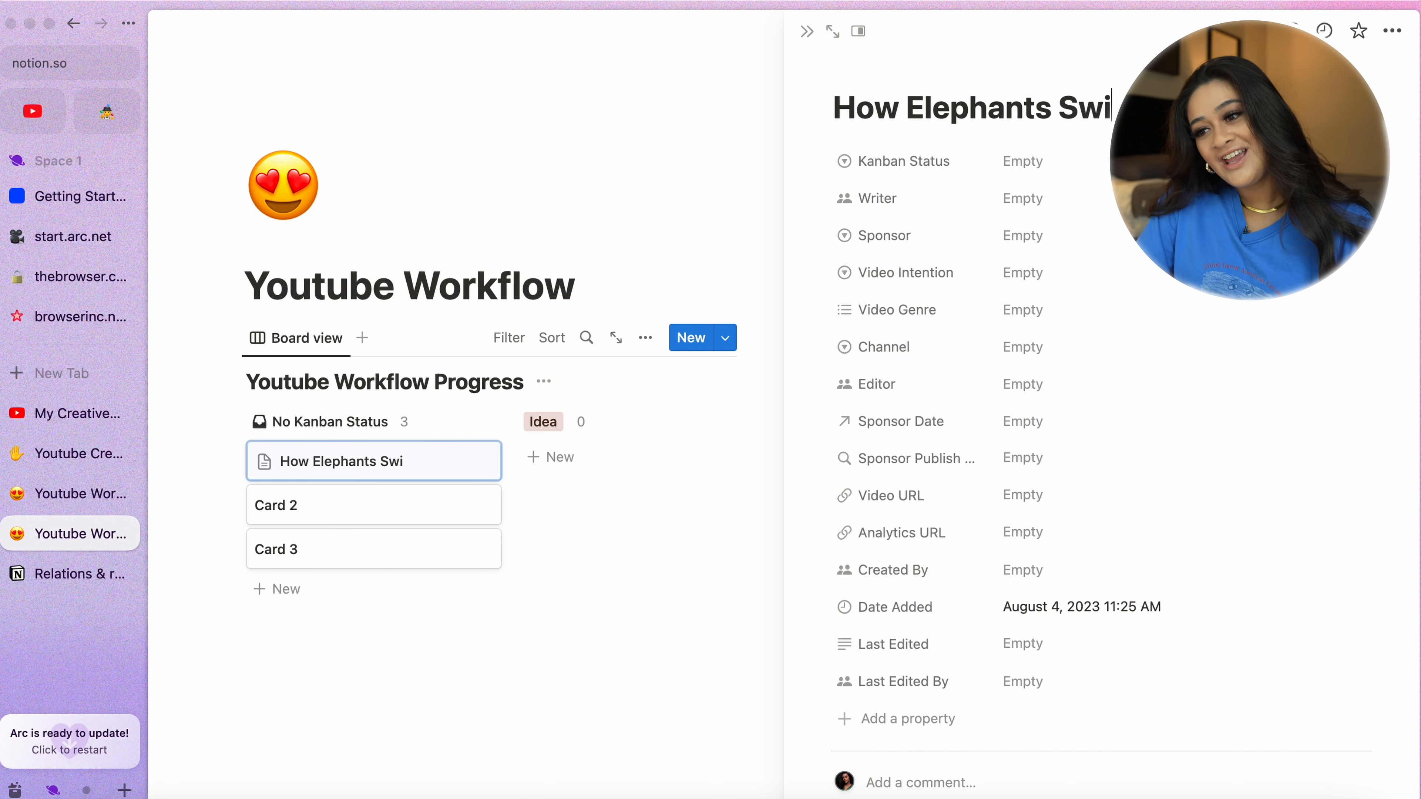
click(1023, 165)
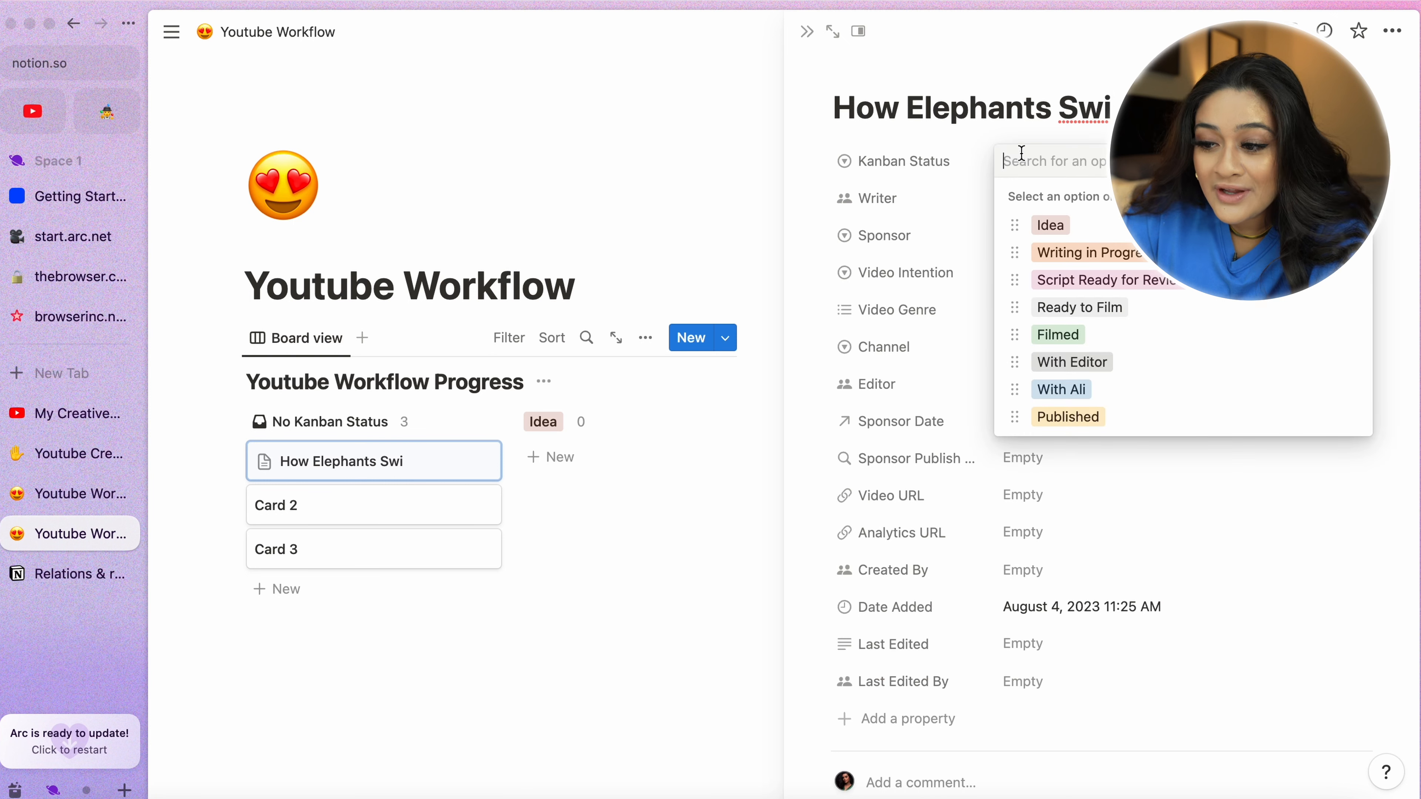
click(1046, 223)
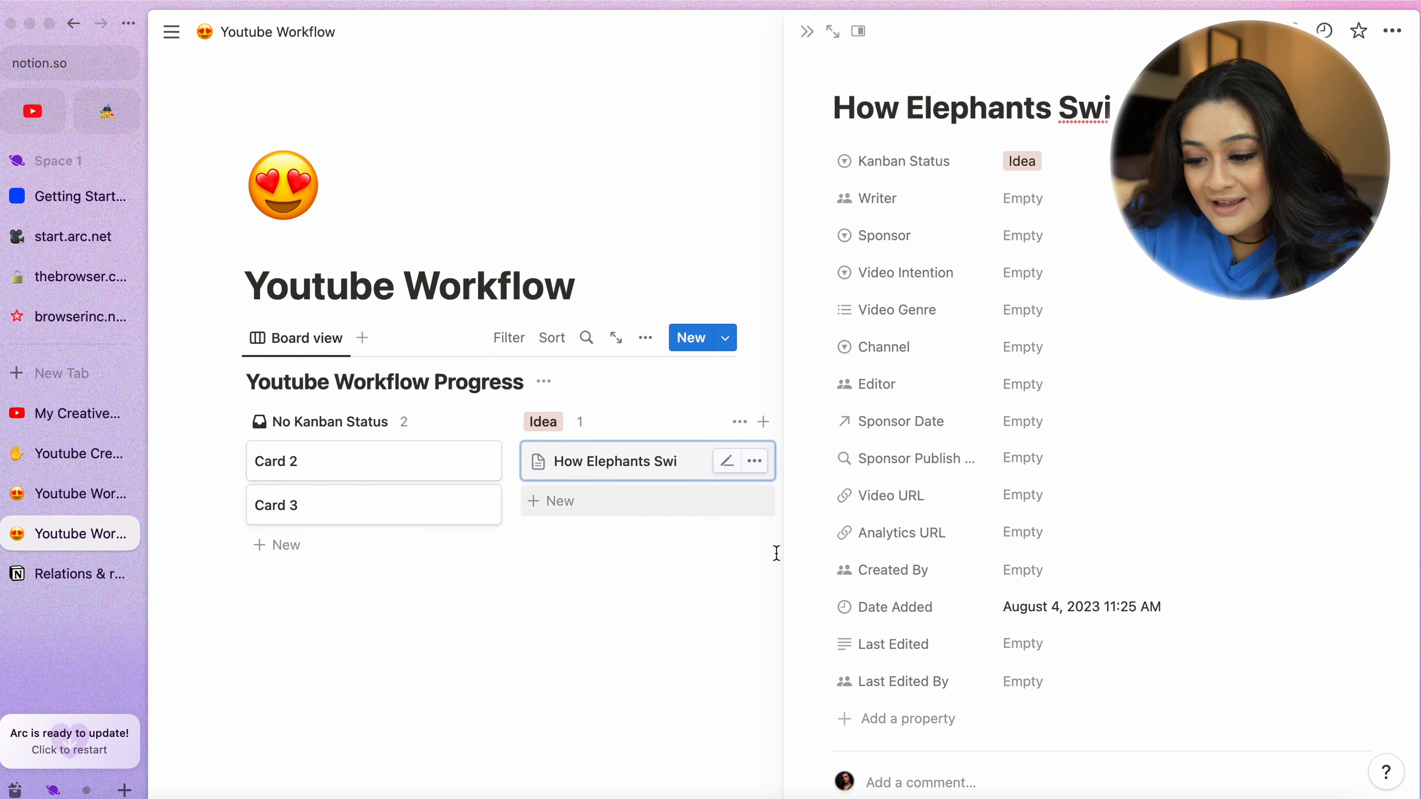
text(m)
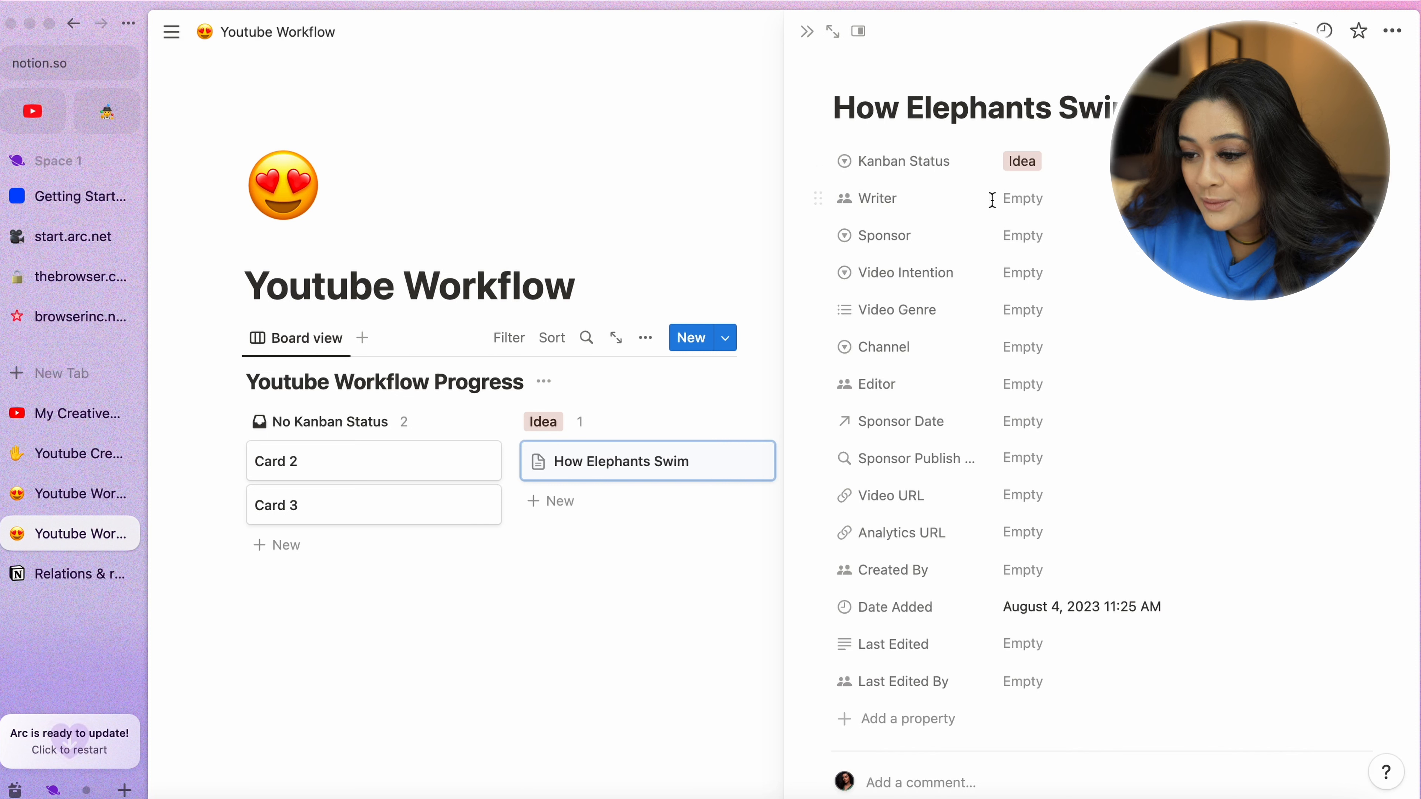
- Assign the listed workspace member as the Writer of the "How Elephants Swim" card
click(1031, 212)
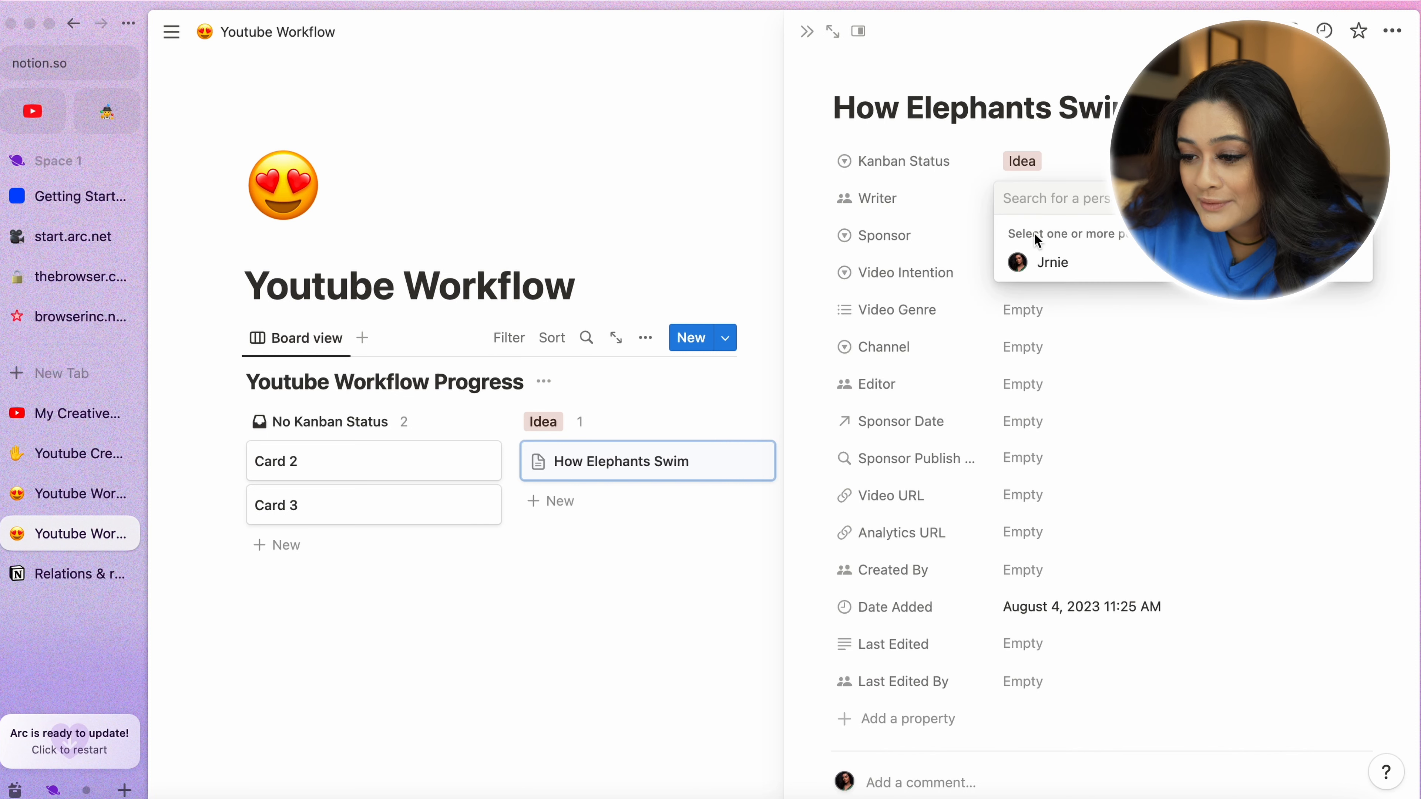
click(1046, 264)
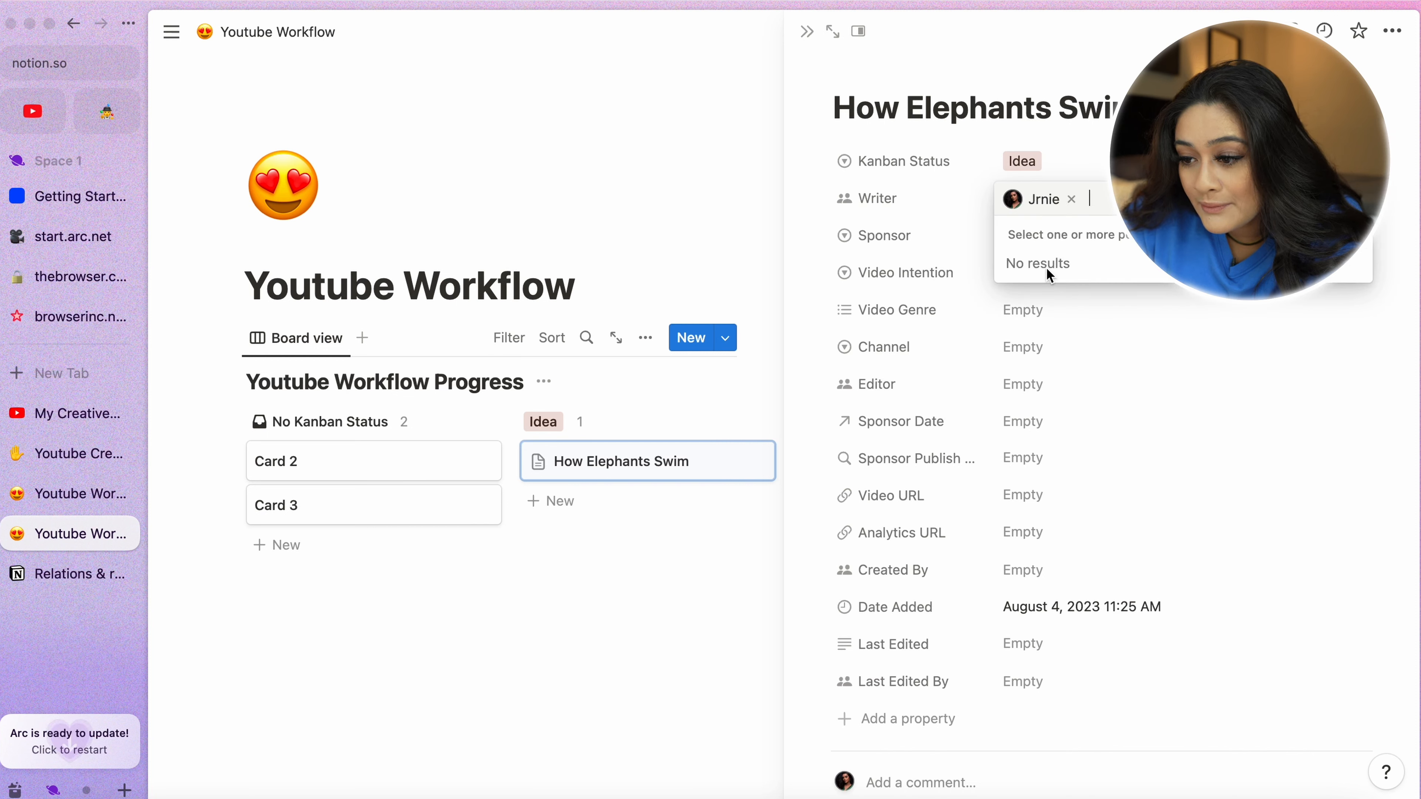
click(948, 247)
- Check the Sponsor and Video Intention options of the "How Elephants Swim" card and look through its title, thumbnail and checklist sections
click(1048, 244)
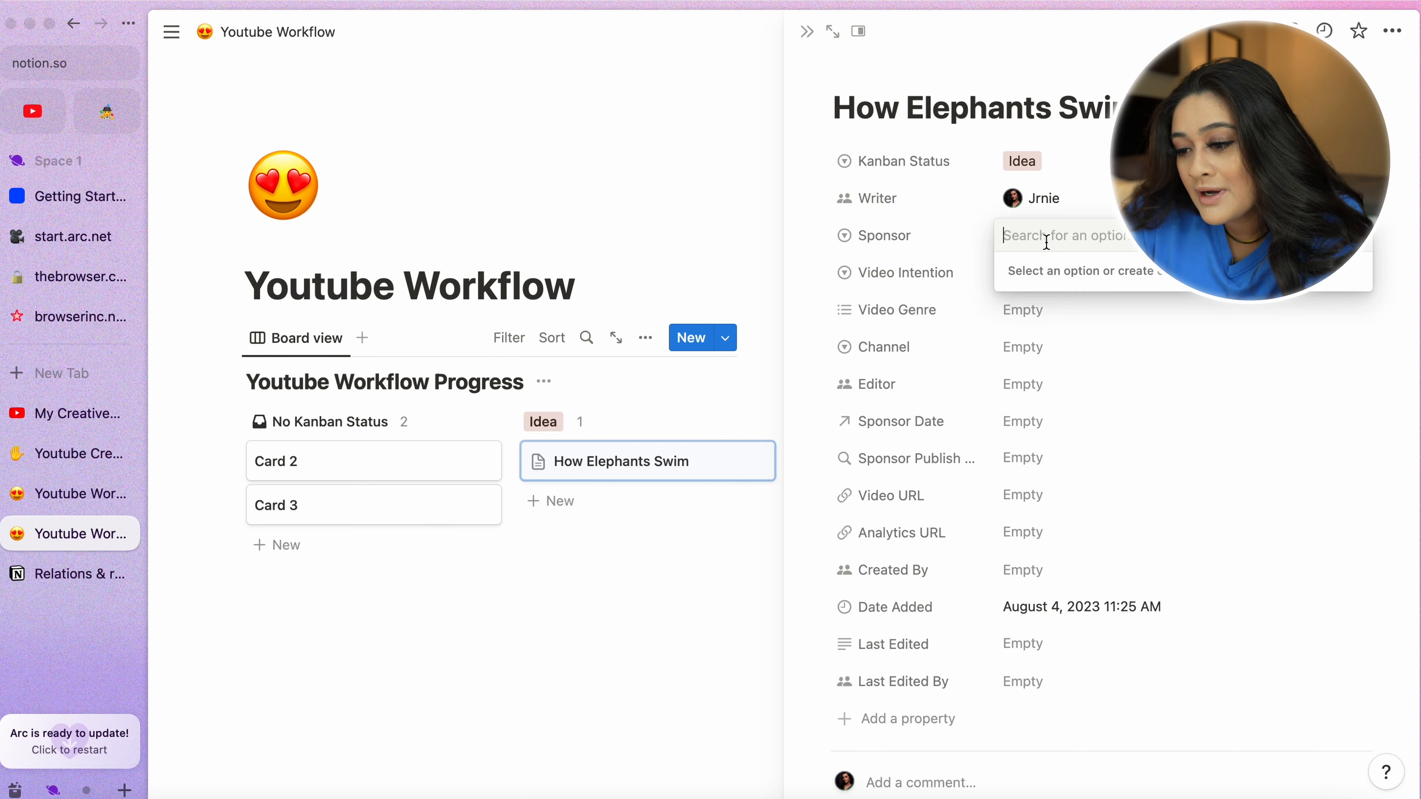
click(926, 237)
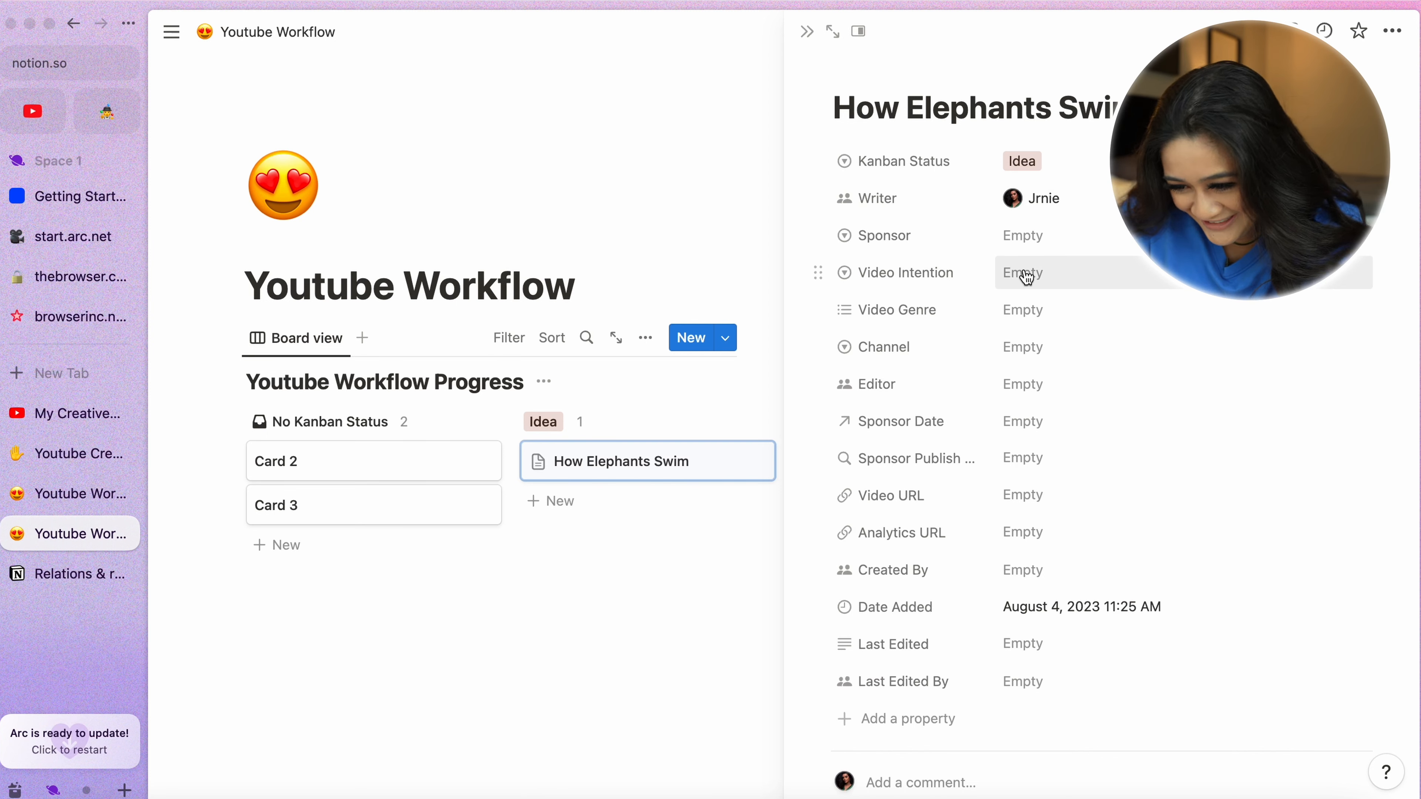
click(1037, 287)
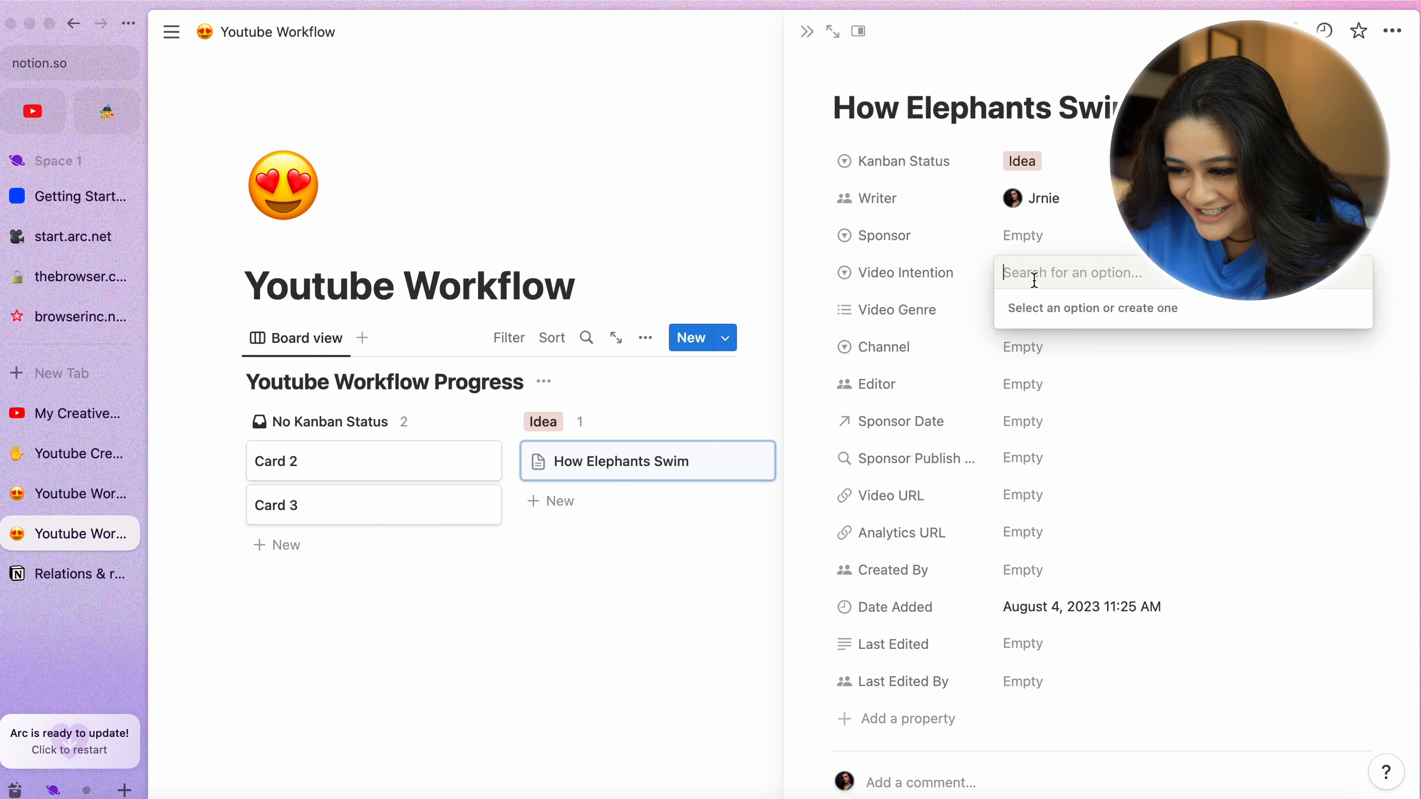
click(949, 279)
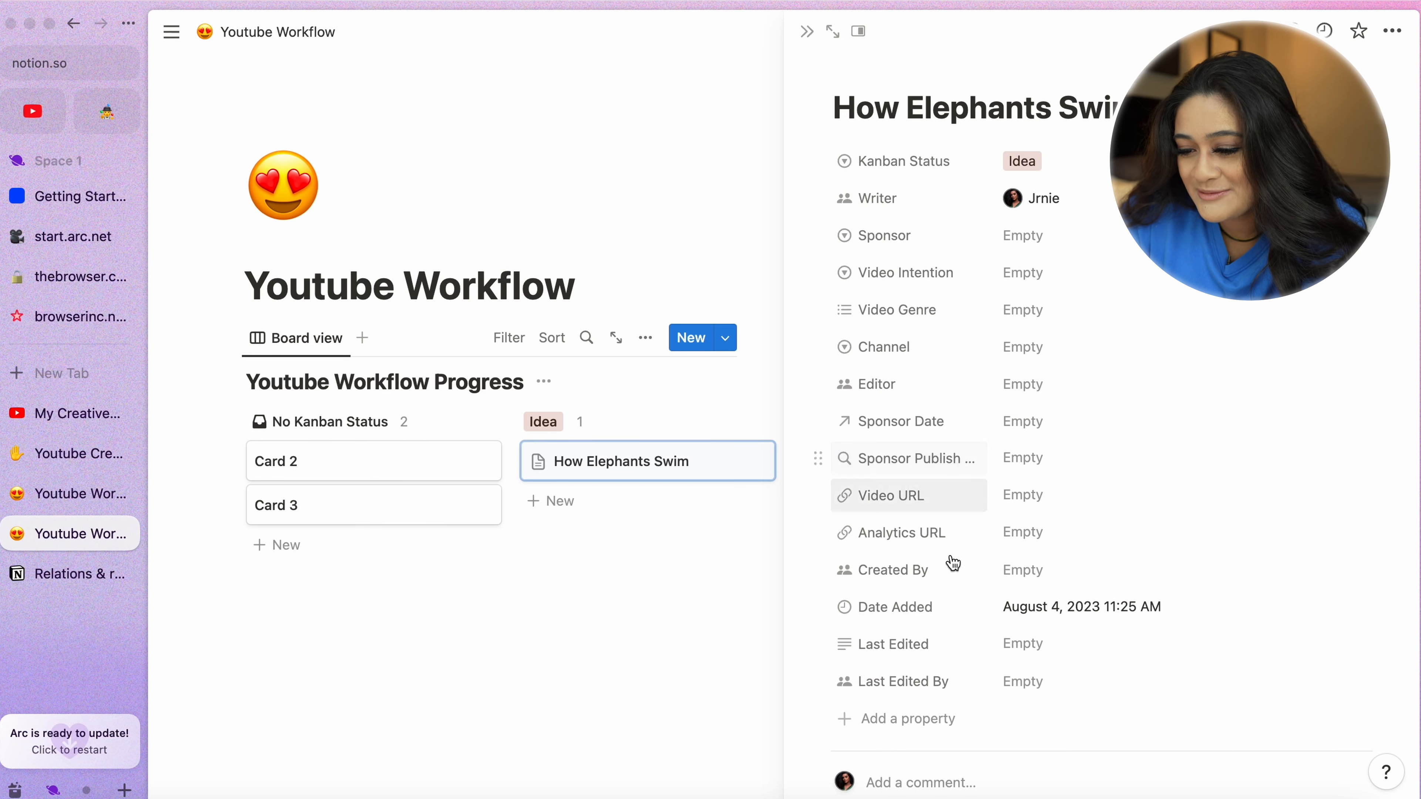
scroll(951, 562, down, 5)
scroll(953, 563, down, 15)
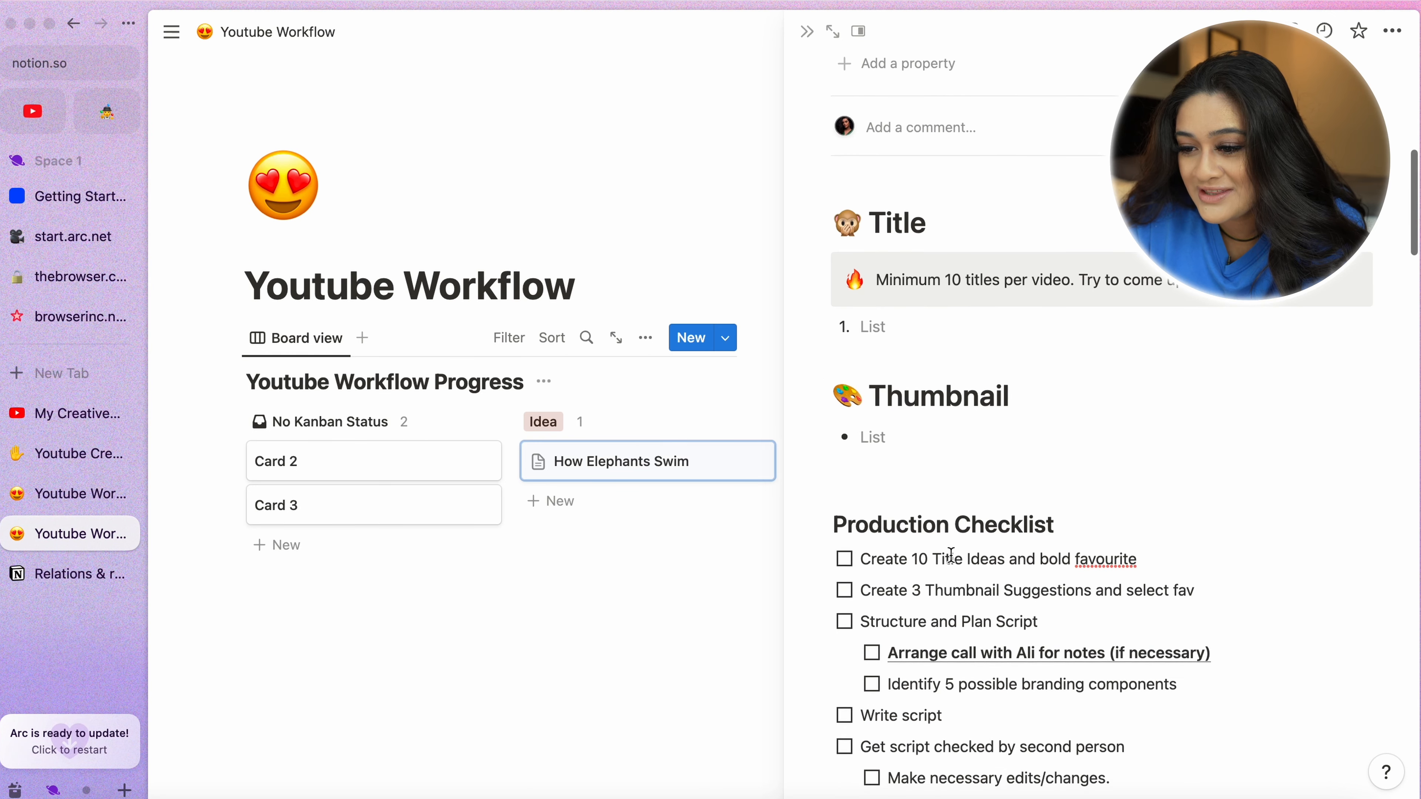
scroll(861, 481, down, 20)
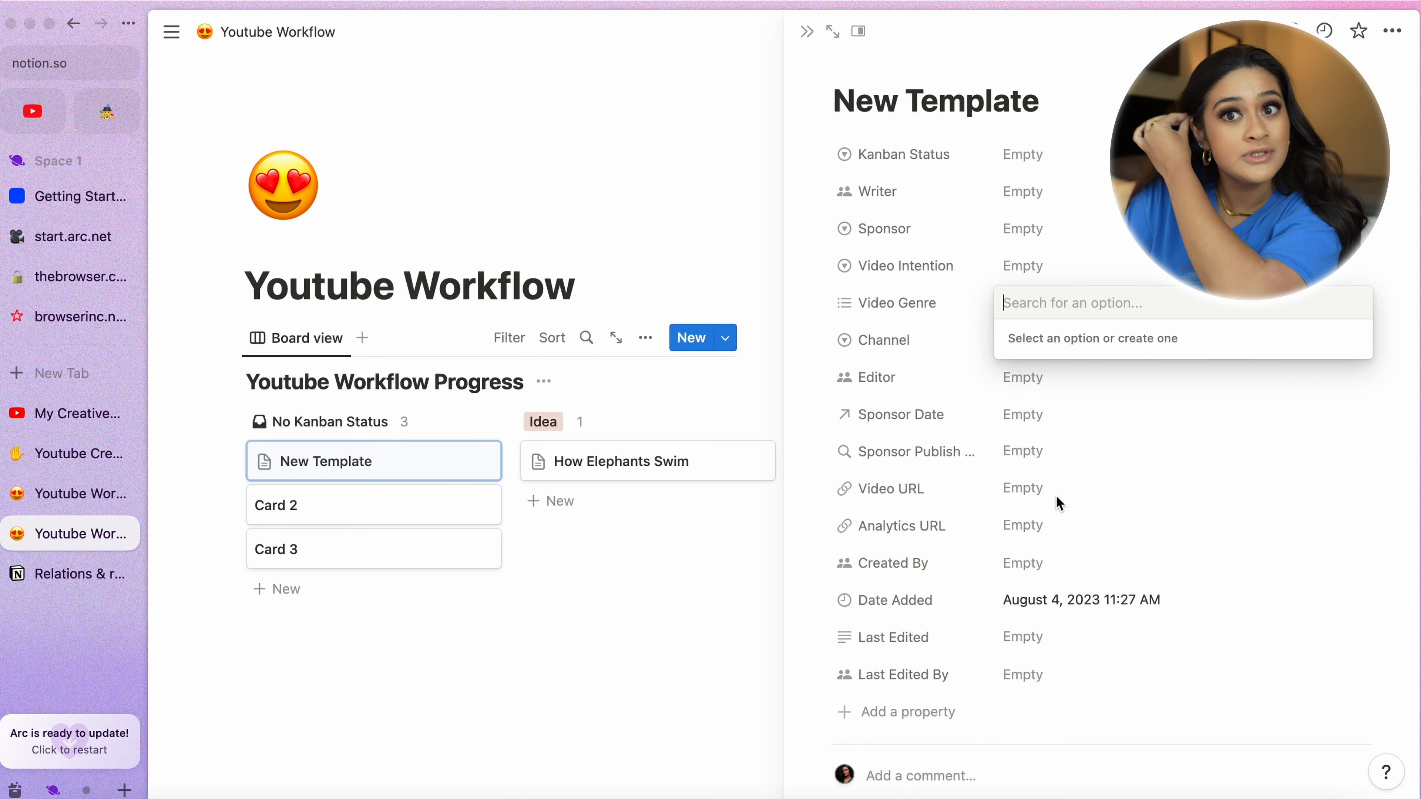
- Open the Main Youtube Channel page and examine its Genres table comparing Ali Abdaal's genres with the channel's own
click(636, 89)
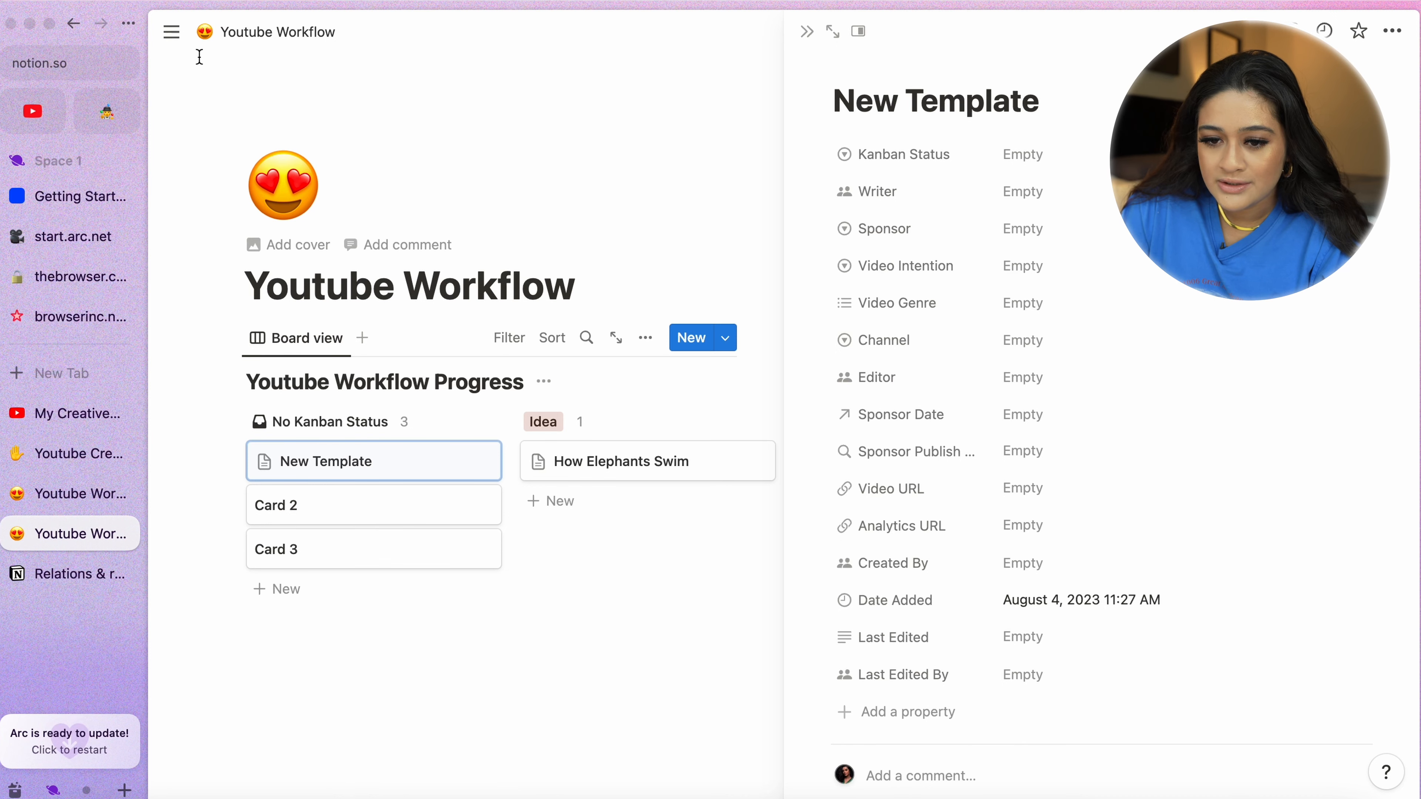
key(super+s)
click(23, 32)
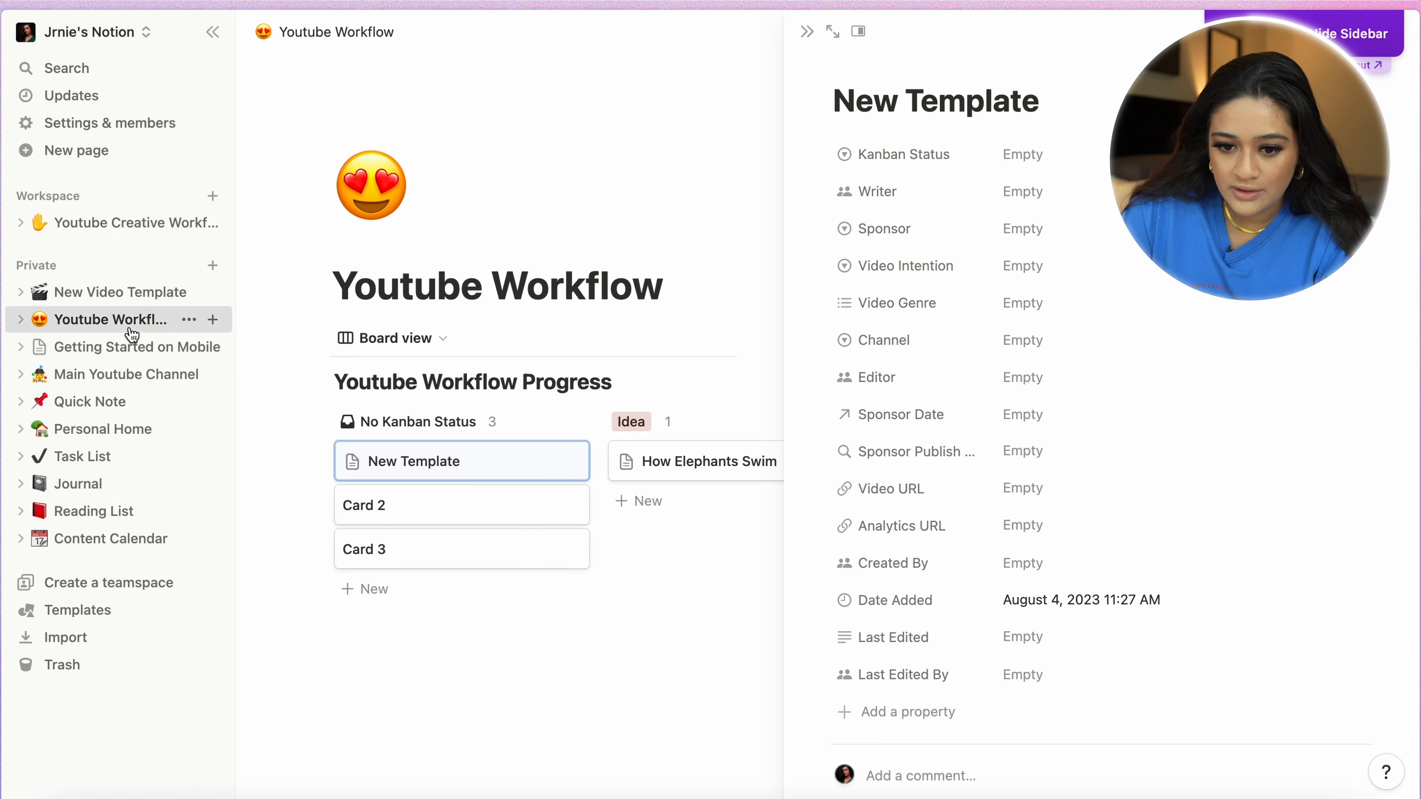
click(129, 386)
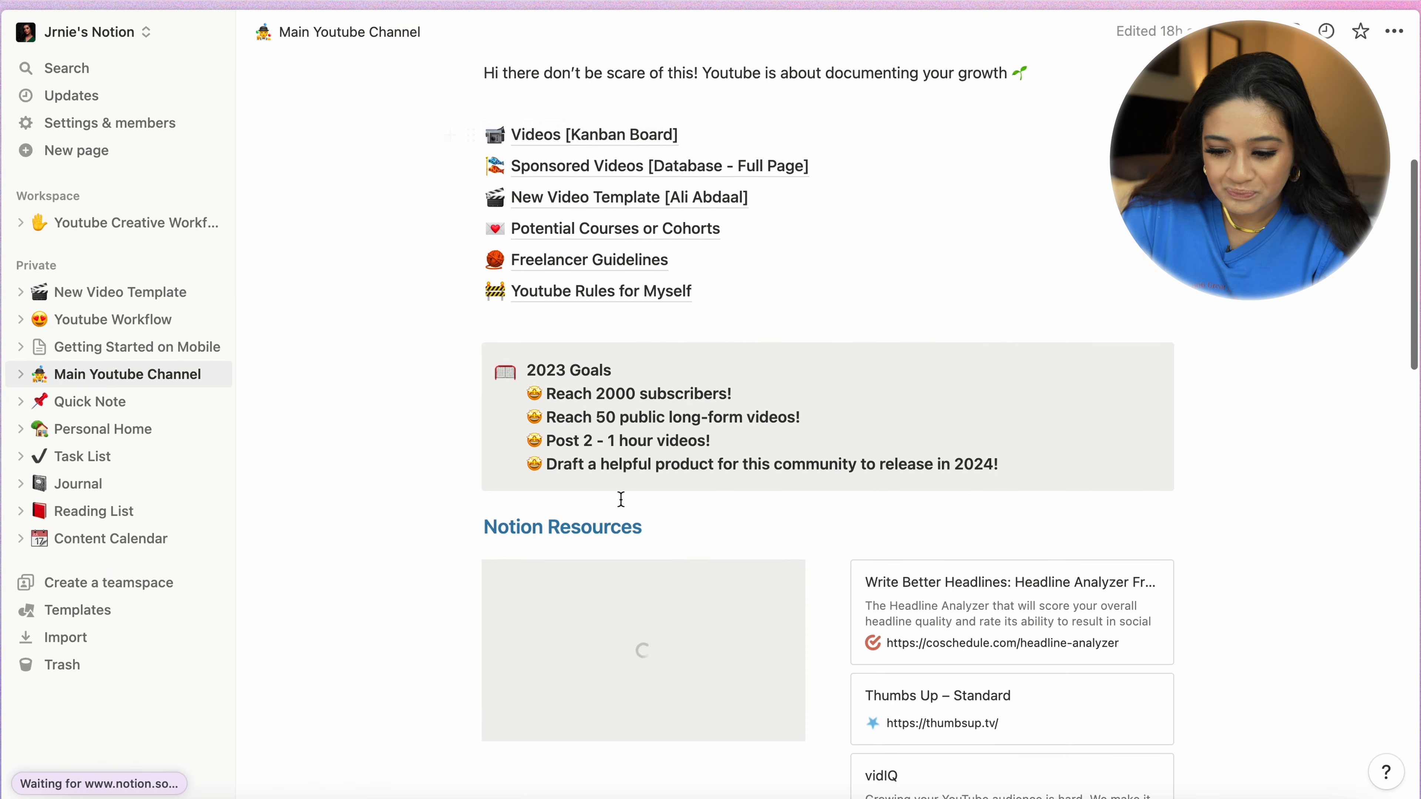
scroll(619, 498, down, 5)
scroll(621, 498, down, 10)
scroll(621, 498, down, 2)
scroll(621, 498, up, 7)
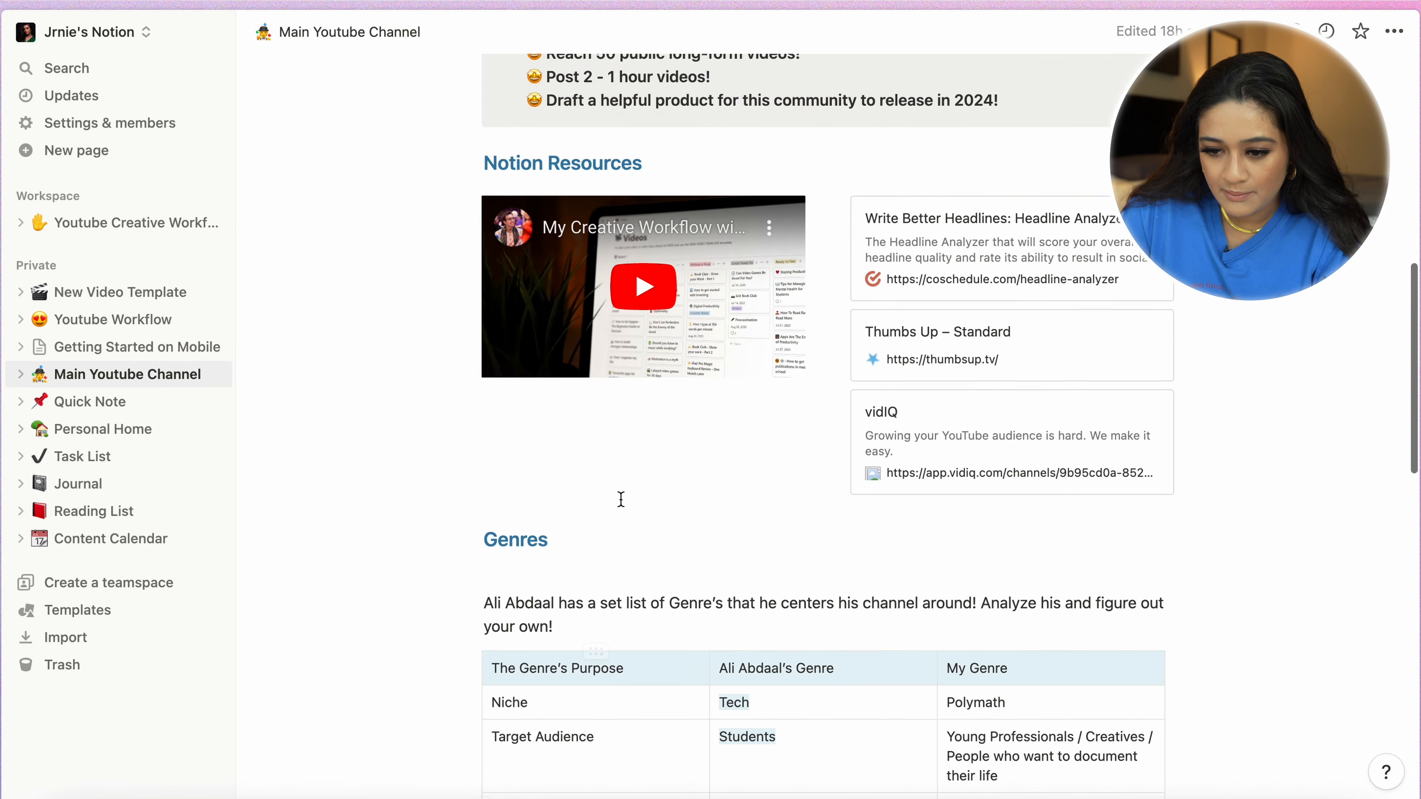
scroll(621, 498, down, 9)
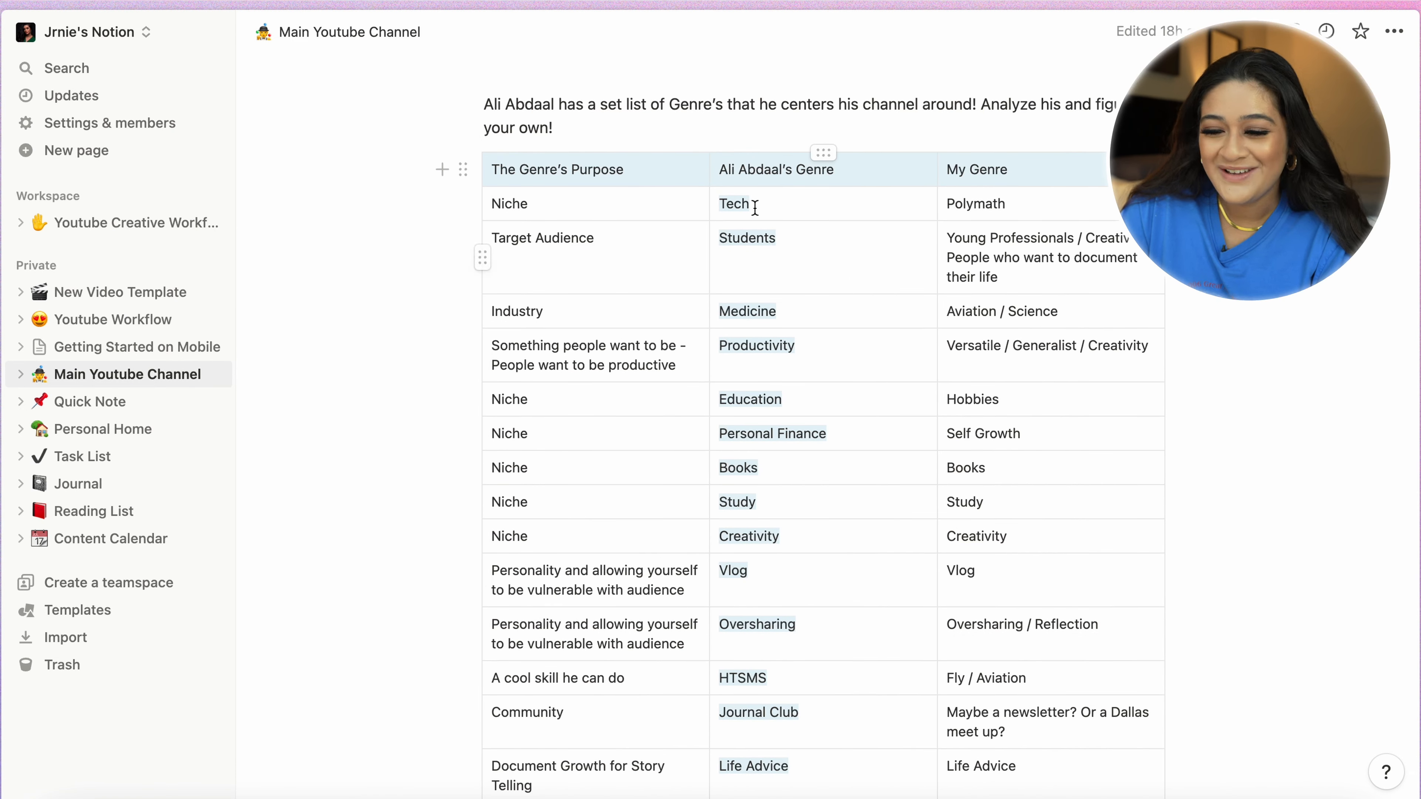
scroll(791, 408, down, 2)
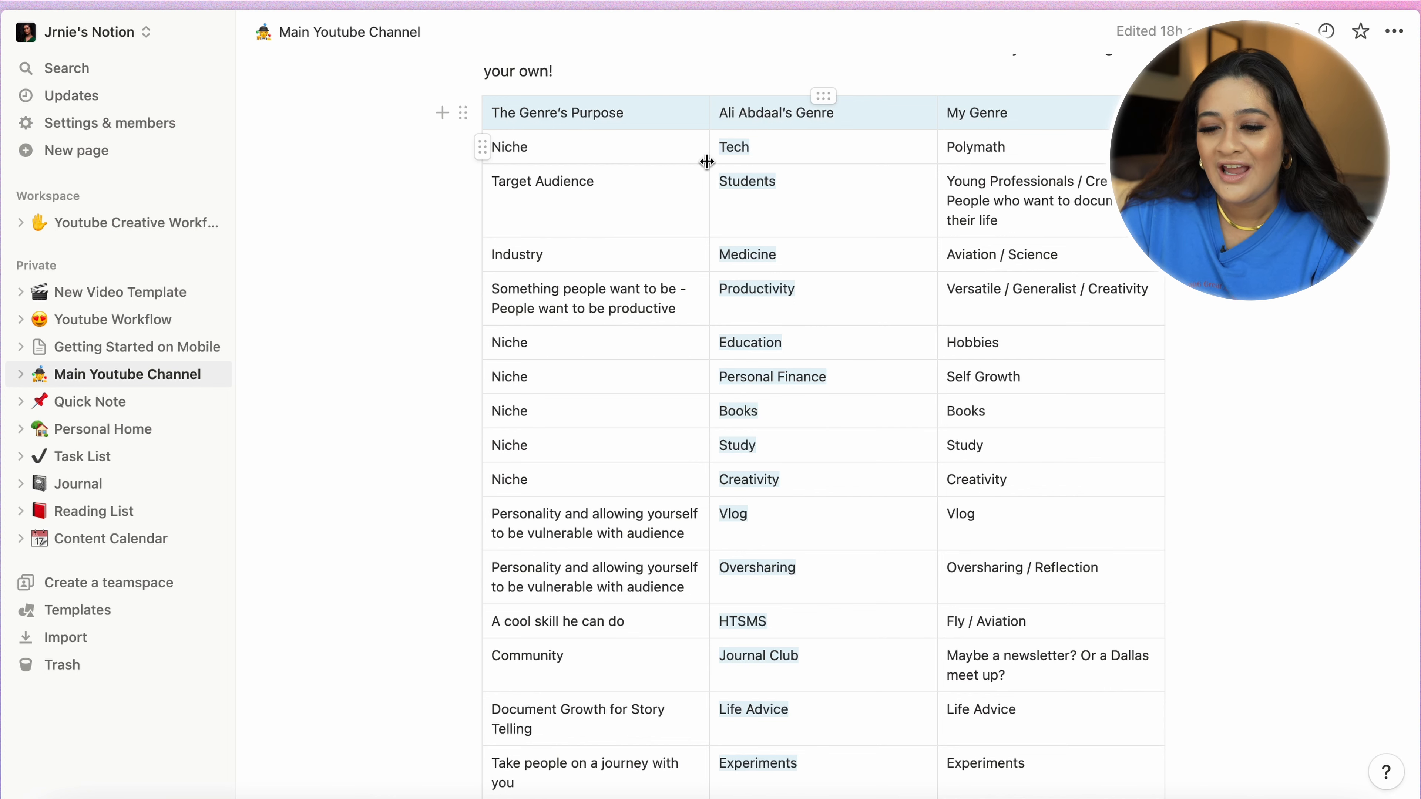
key(Escape)
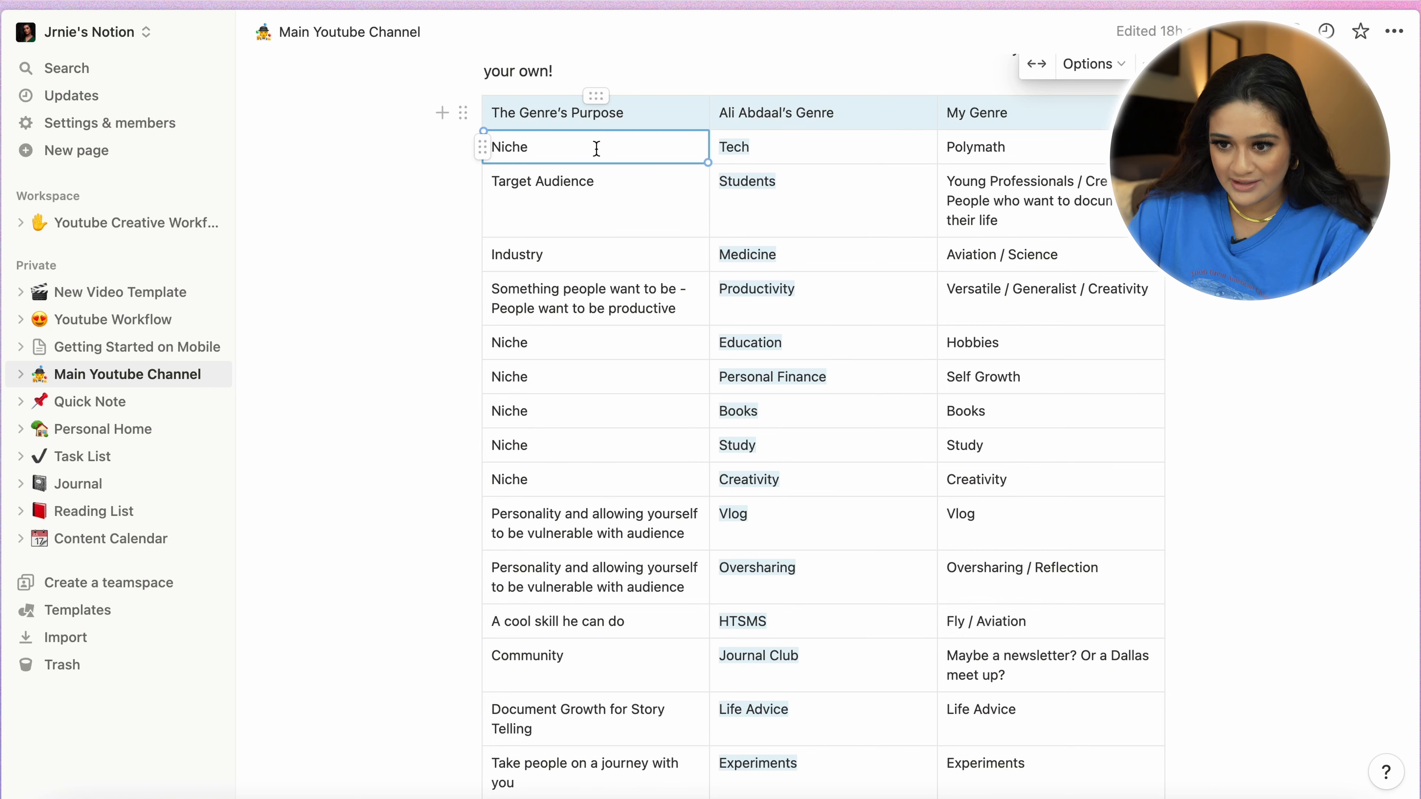
- Compare the Niche, Target Audience and Industry entries across the columns of the Genres table
click(793, 146)
click(989, 147)
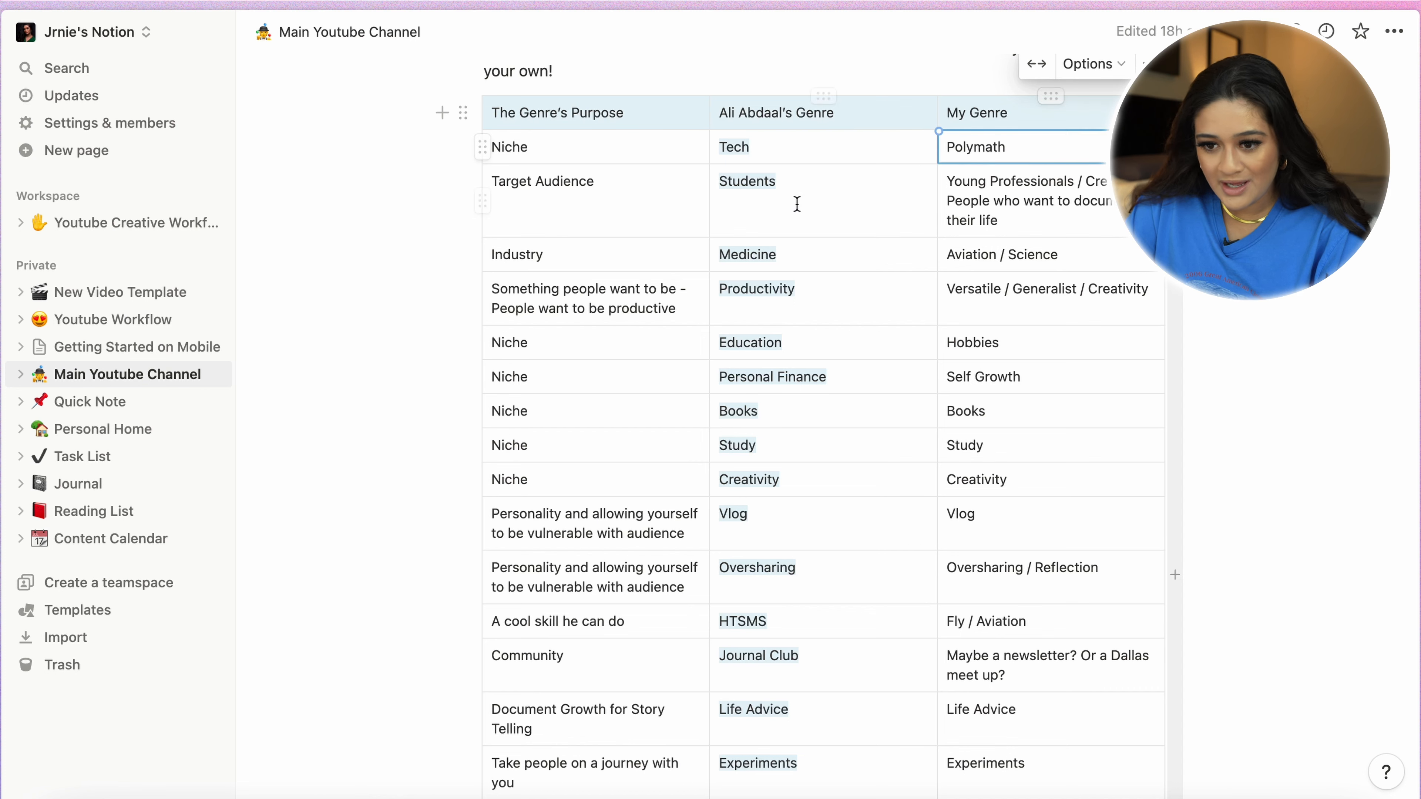
click(633, 241)
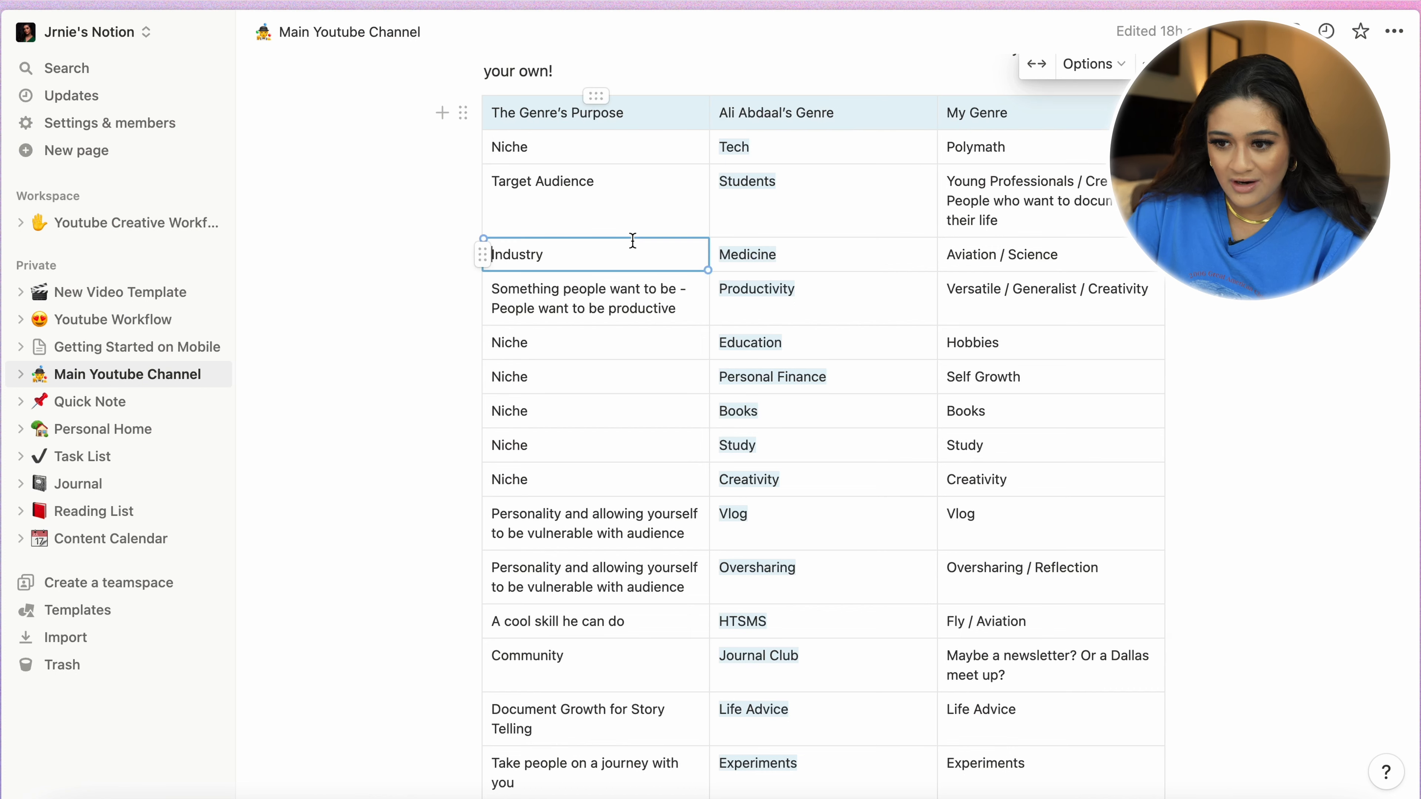
click(1055, 181)
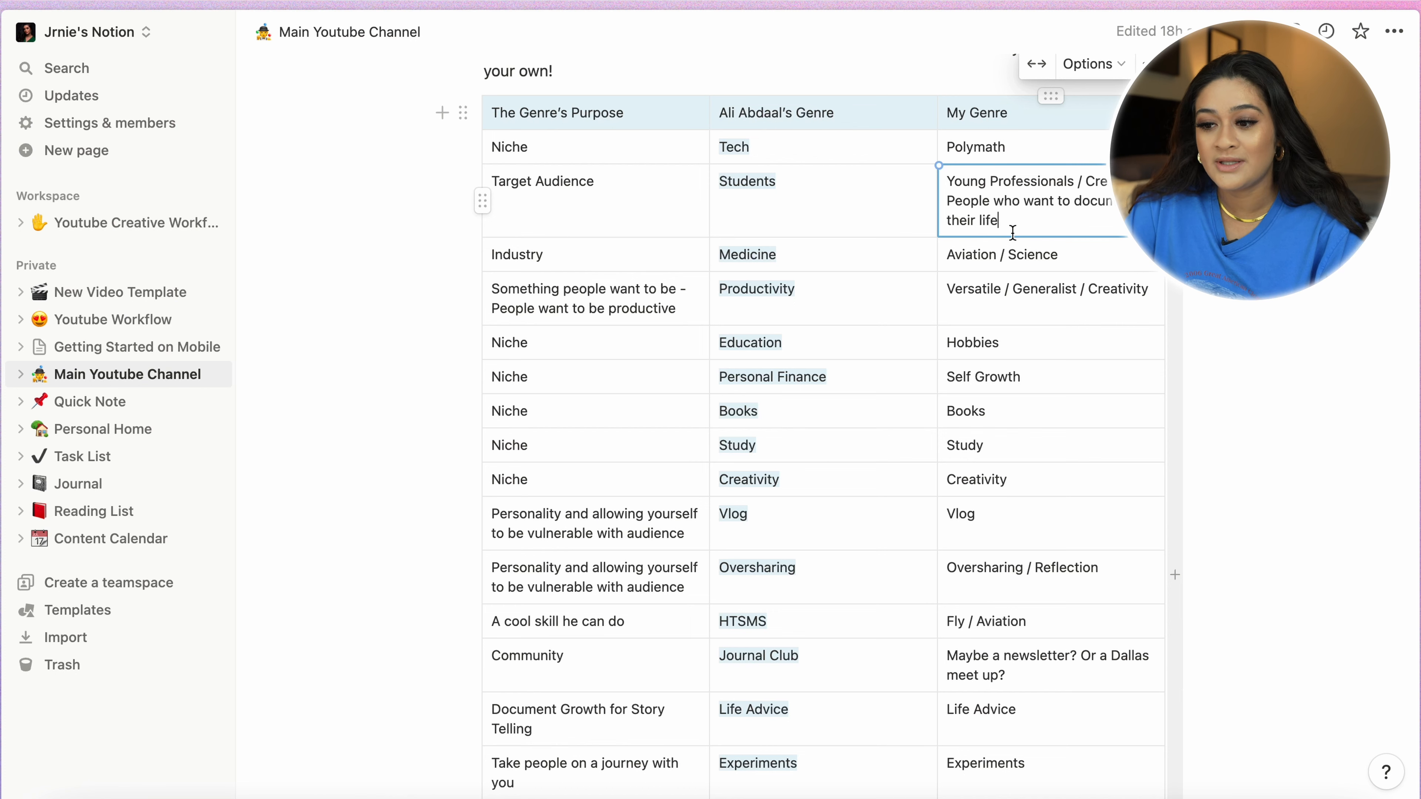
click(623, 274)
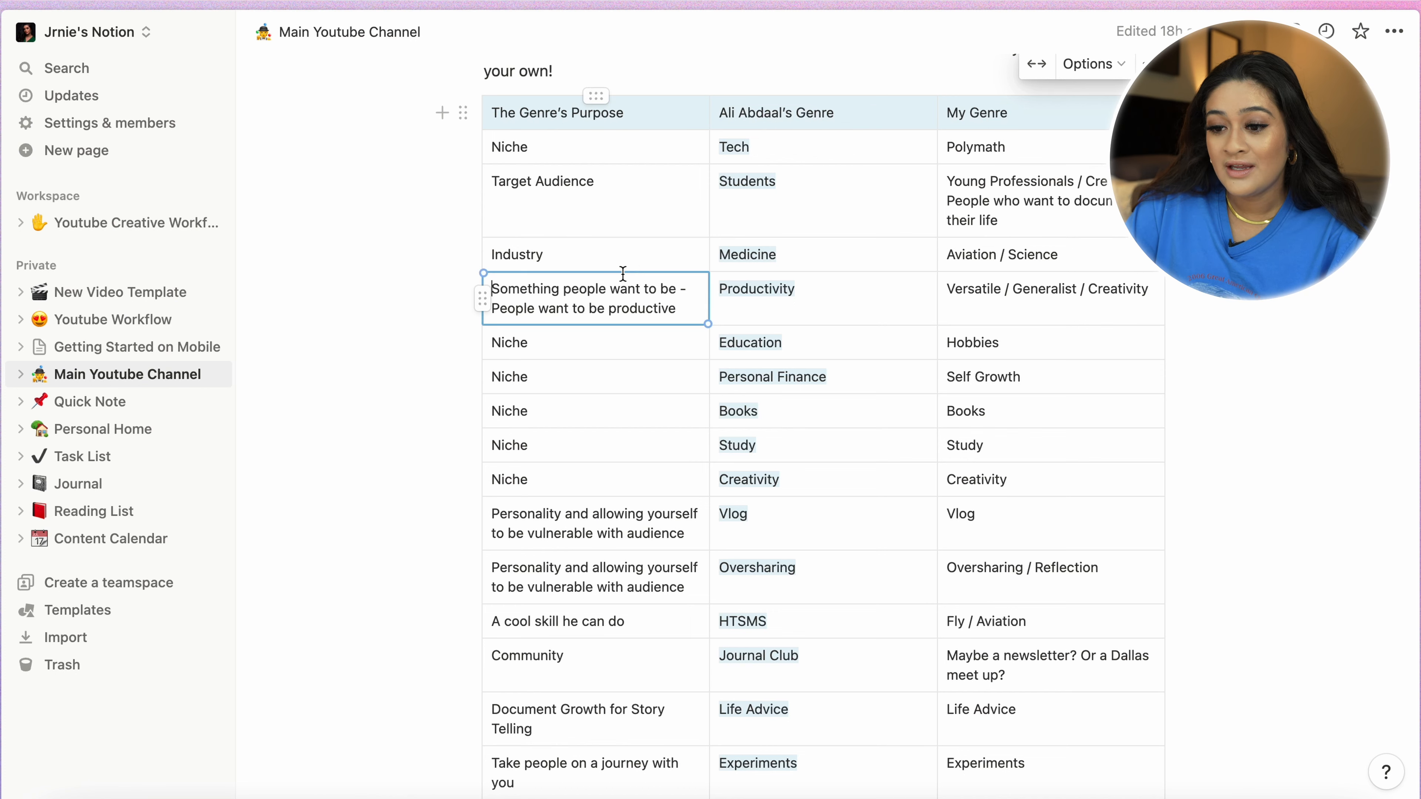
click(749, 256)
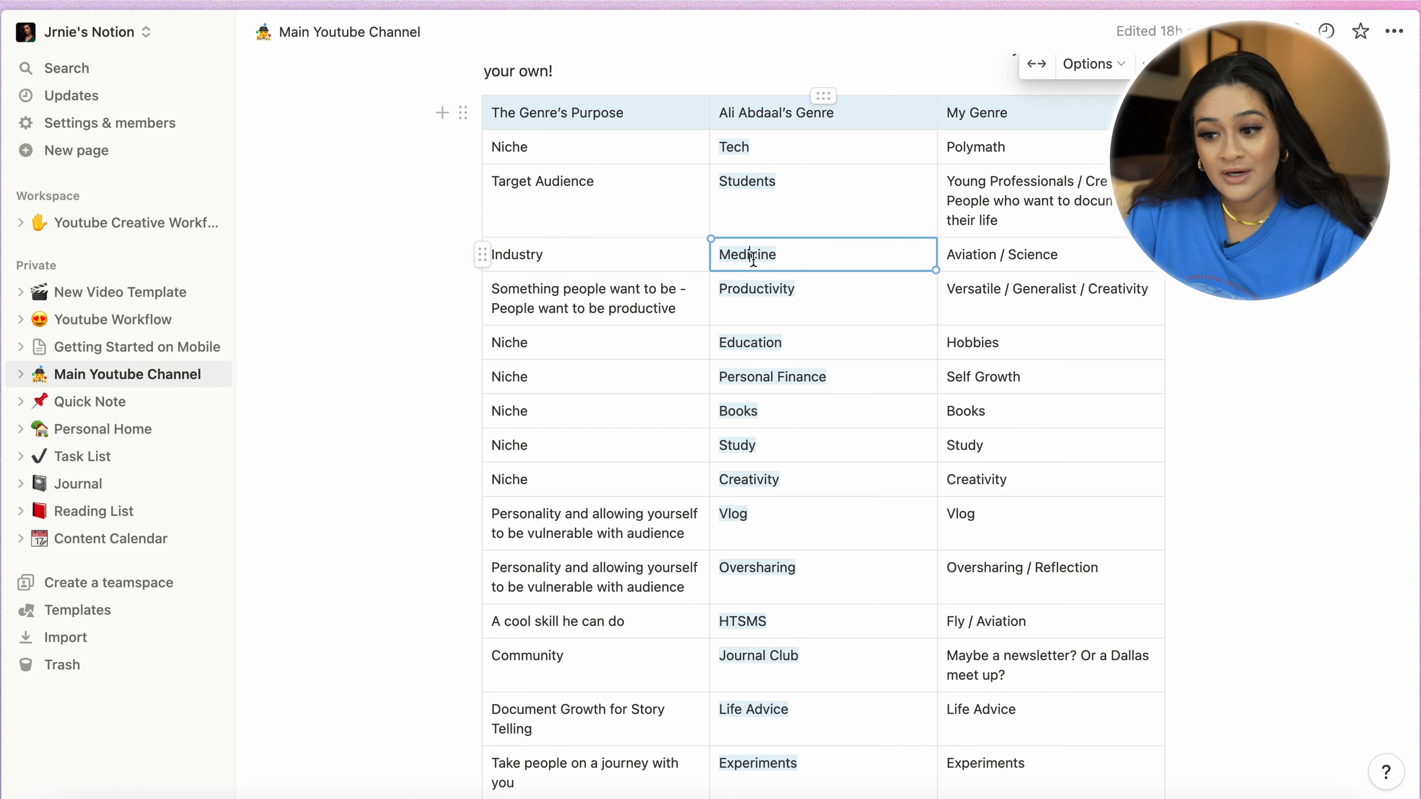
- Add "/ Marketing" to the My Genre entry in the Industry row of the Genres table
click(1036, 257)
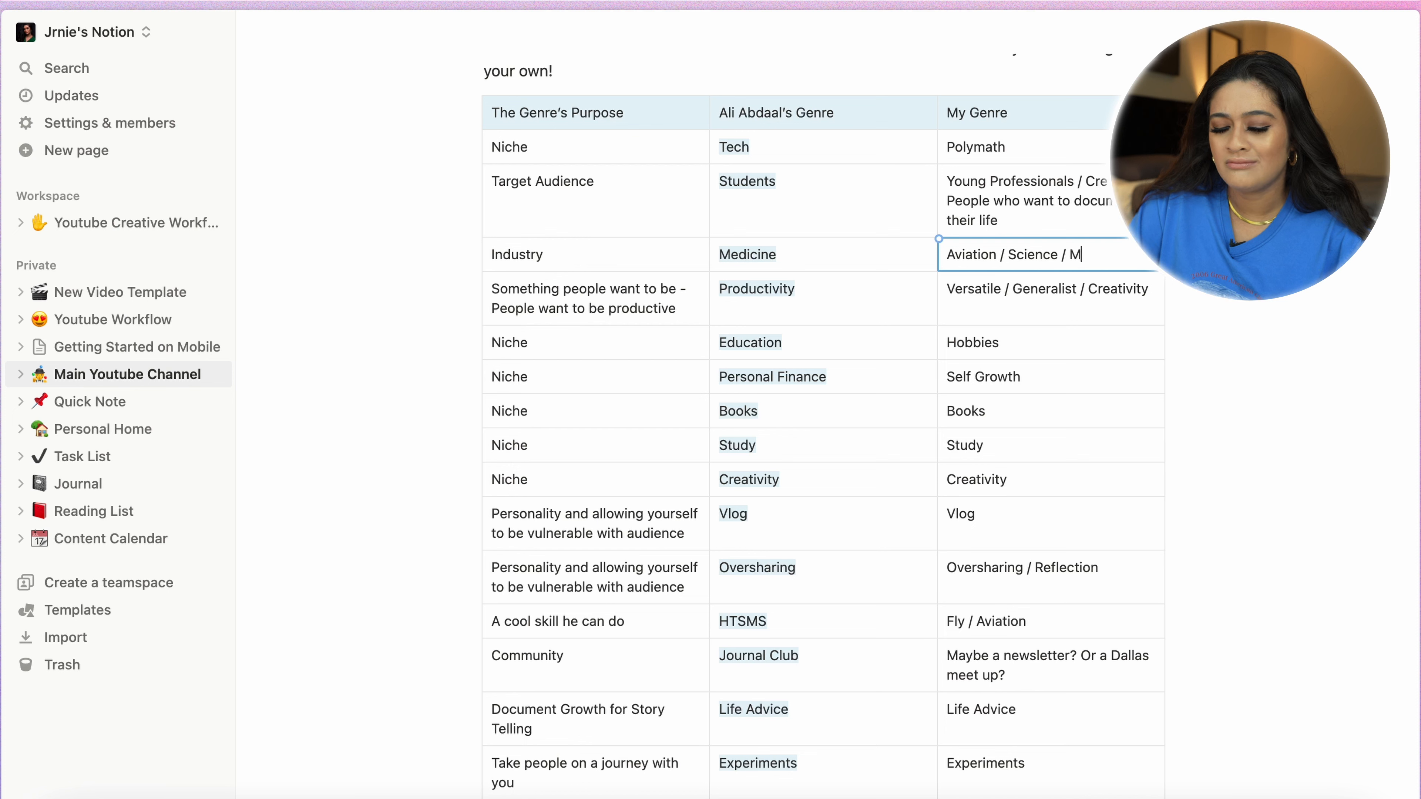
text(/ Marketing)
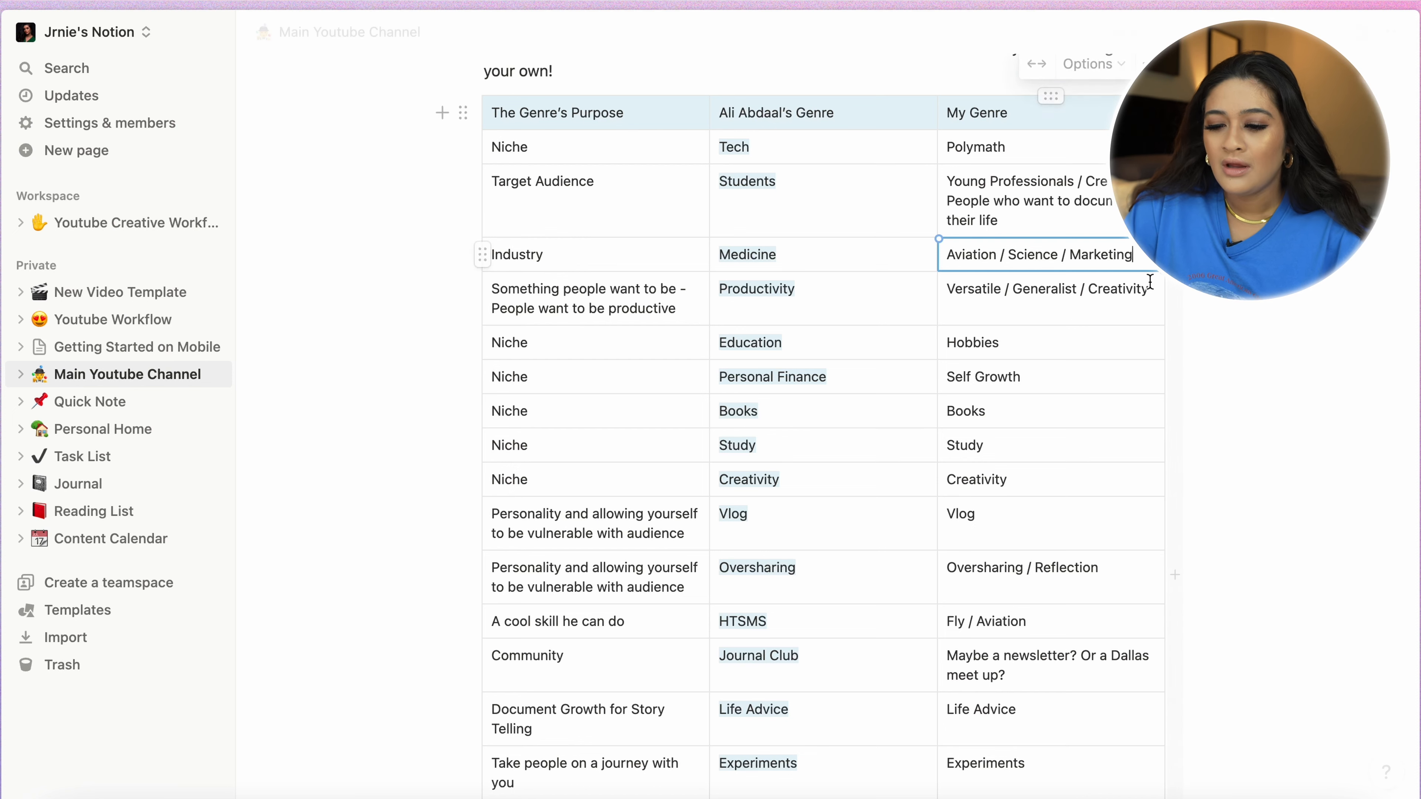
click(837, 292)
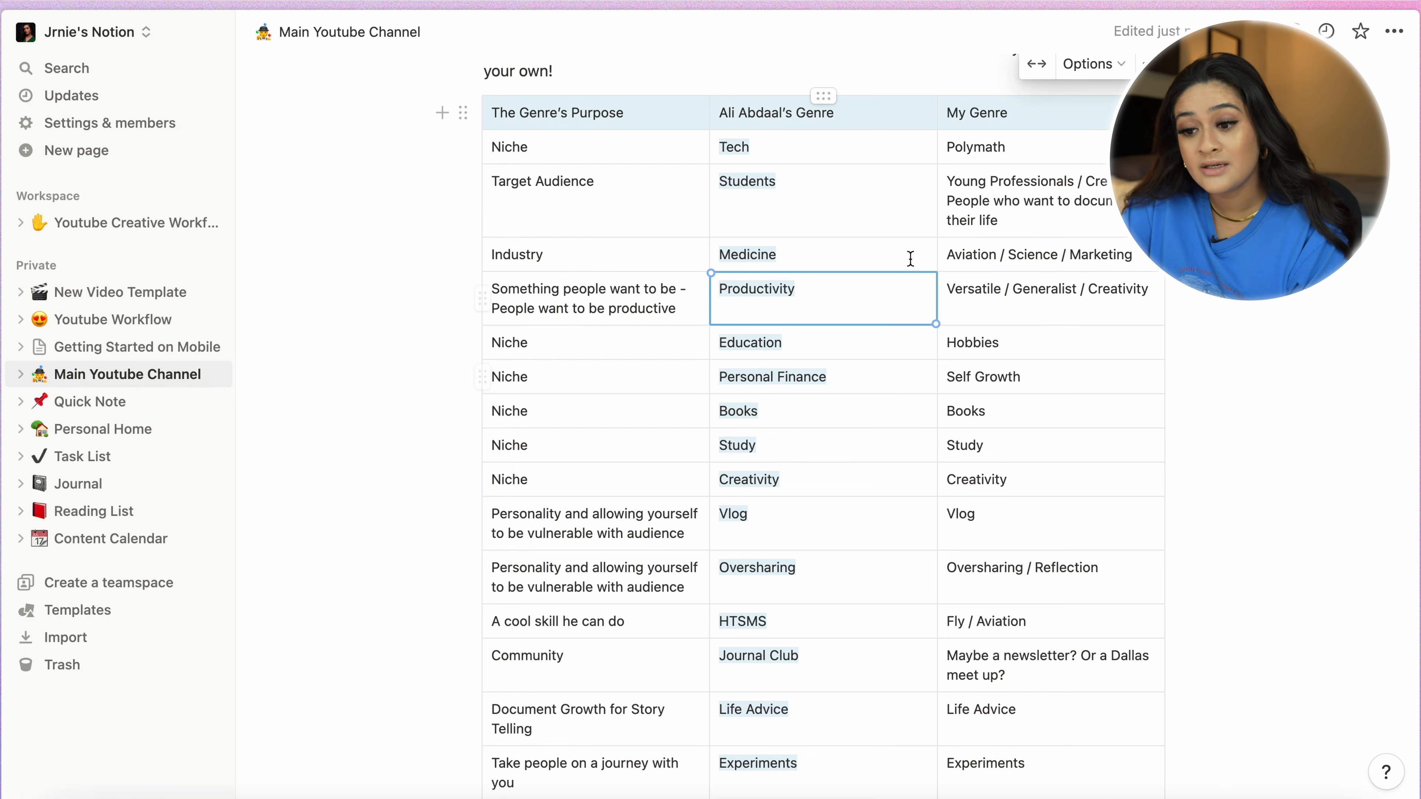
click(965, 301)
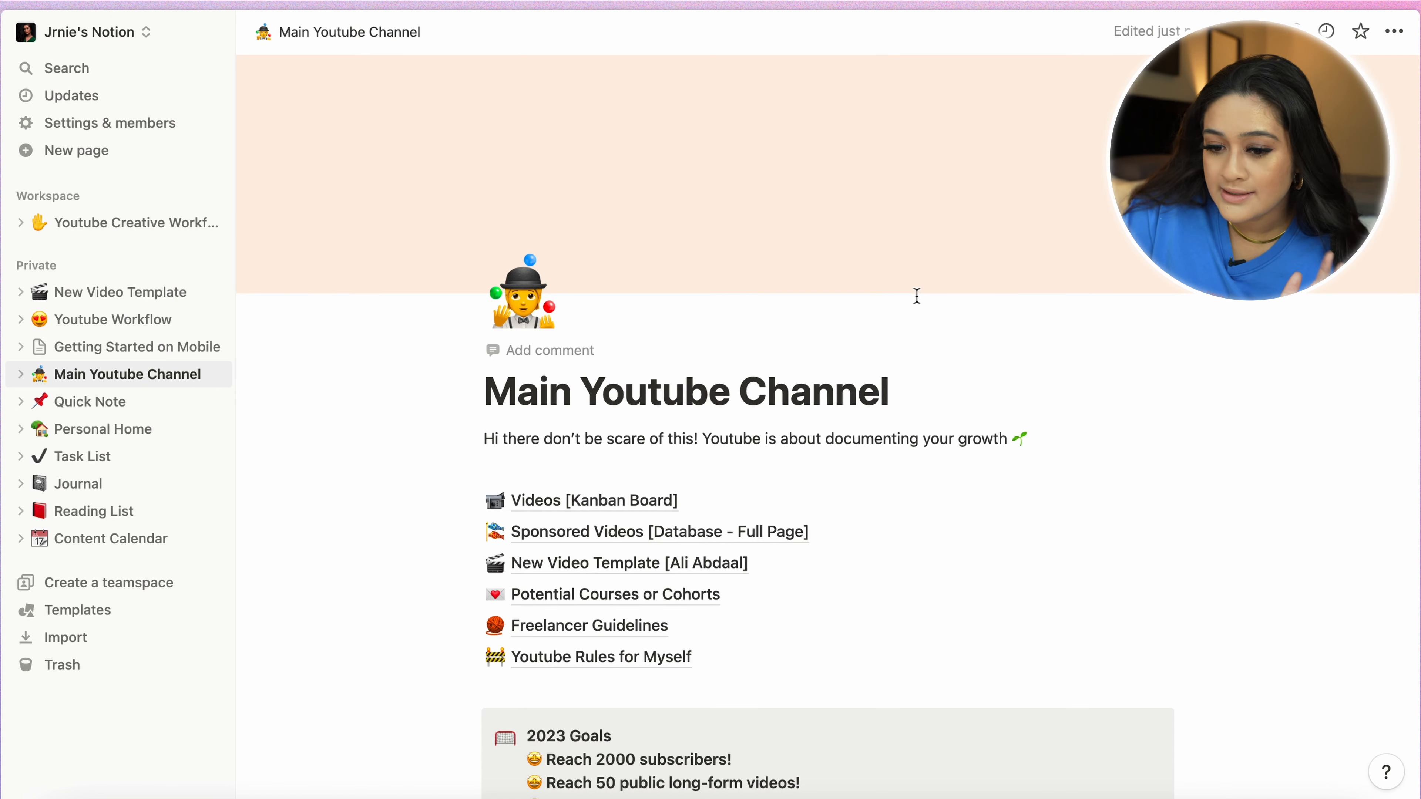
- Return to the Youtube Workflow page and open the board's New Template for editing
click(149, 323)
click(1173, 336)
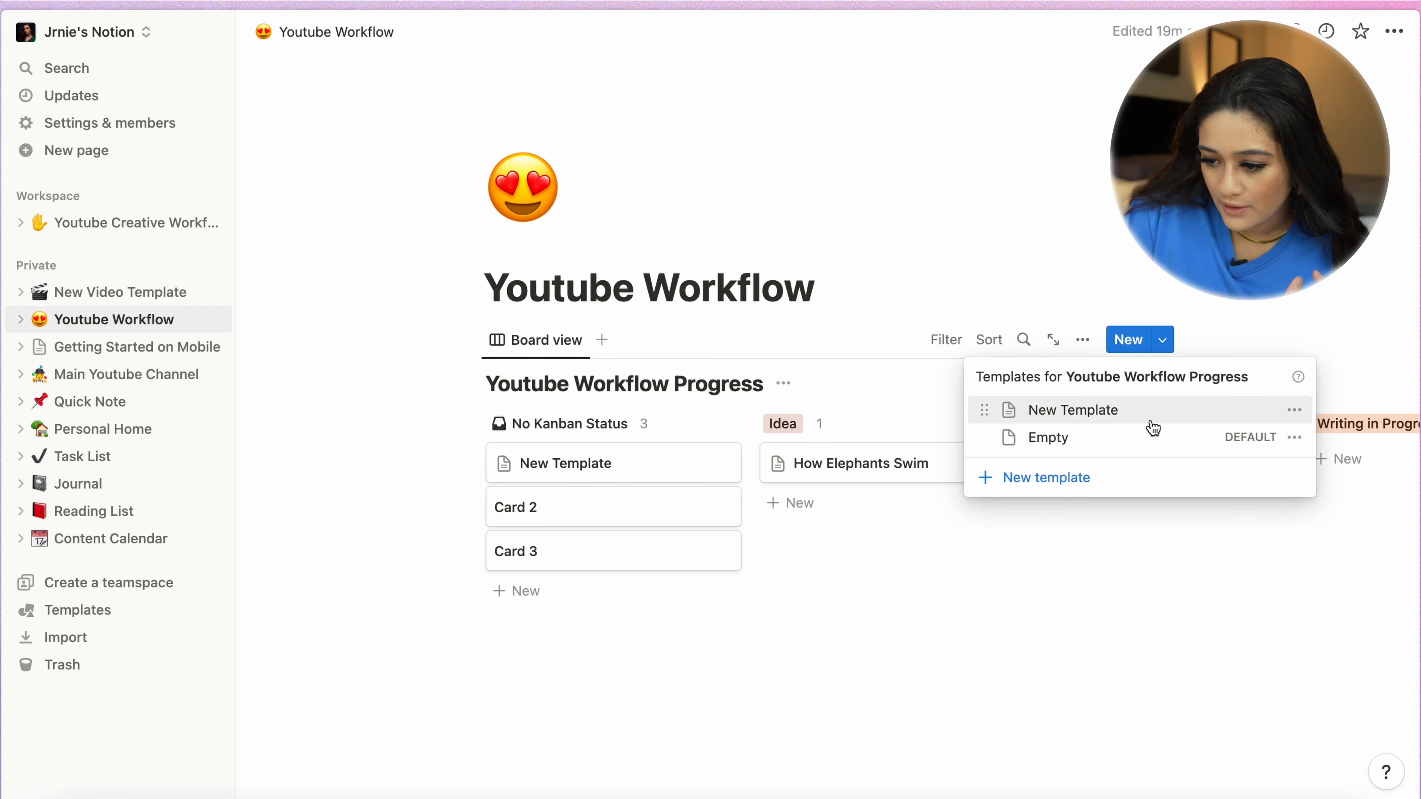
click(1294, 410)
click(1186, 417)
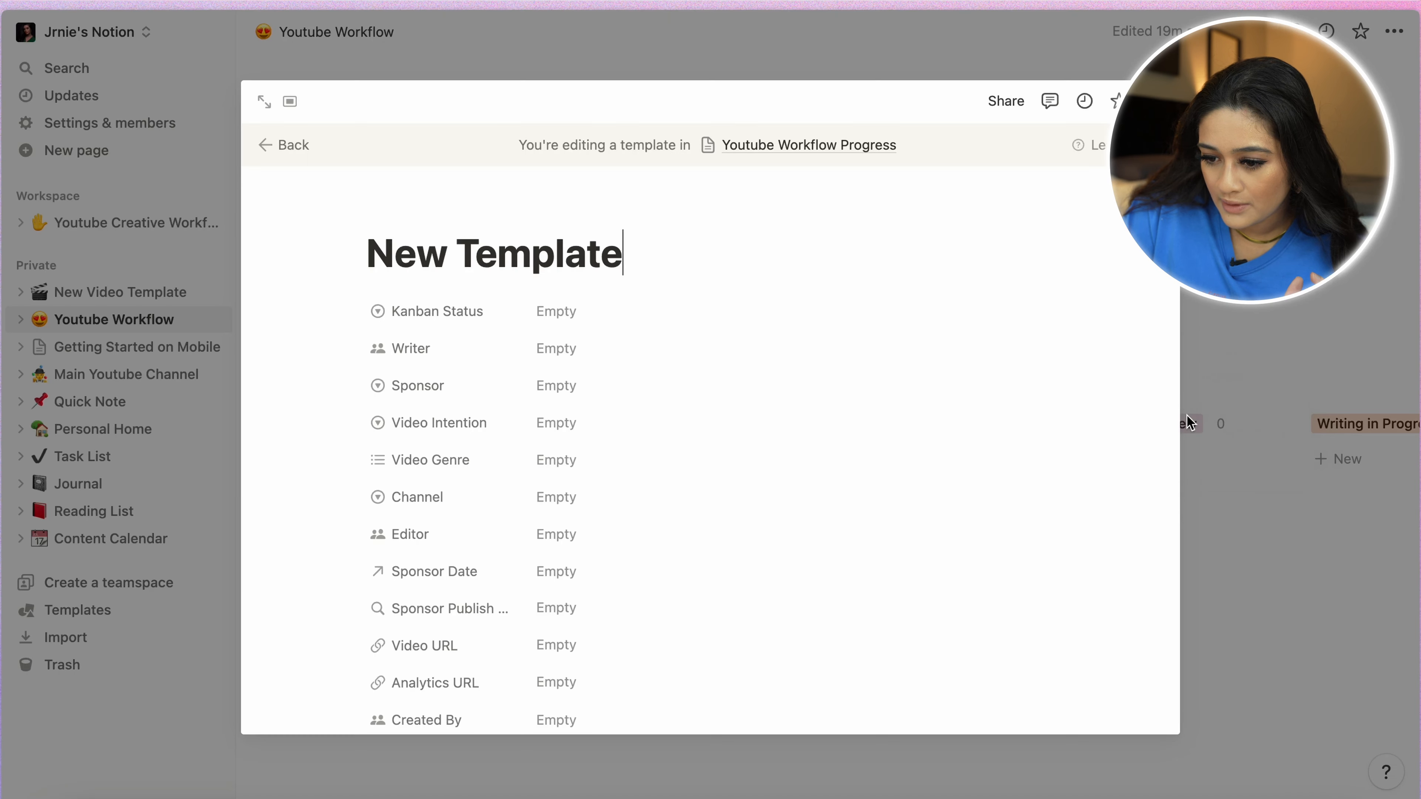
- Create a Polymath option for the Video Genre property in the template
click(566, 462)
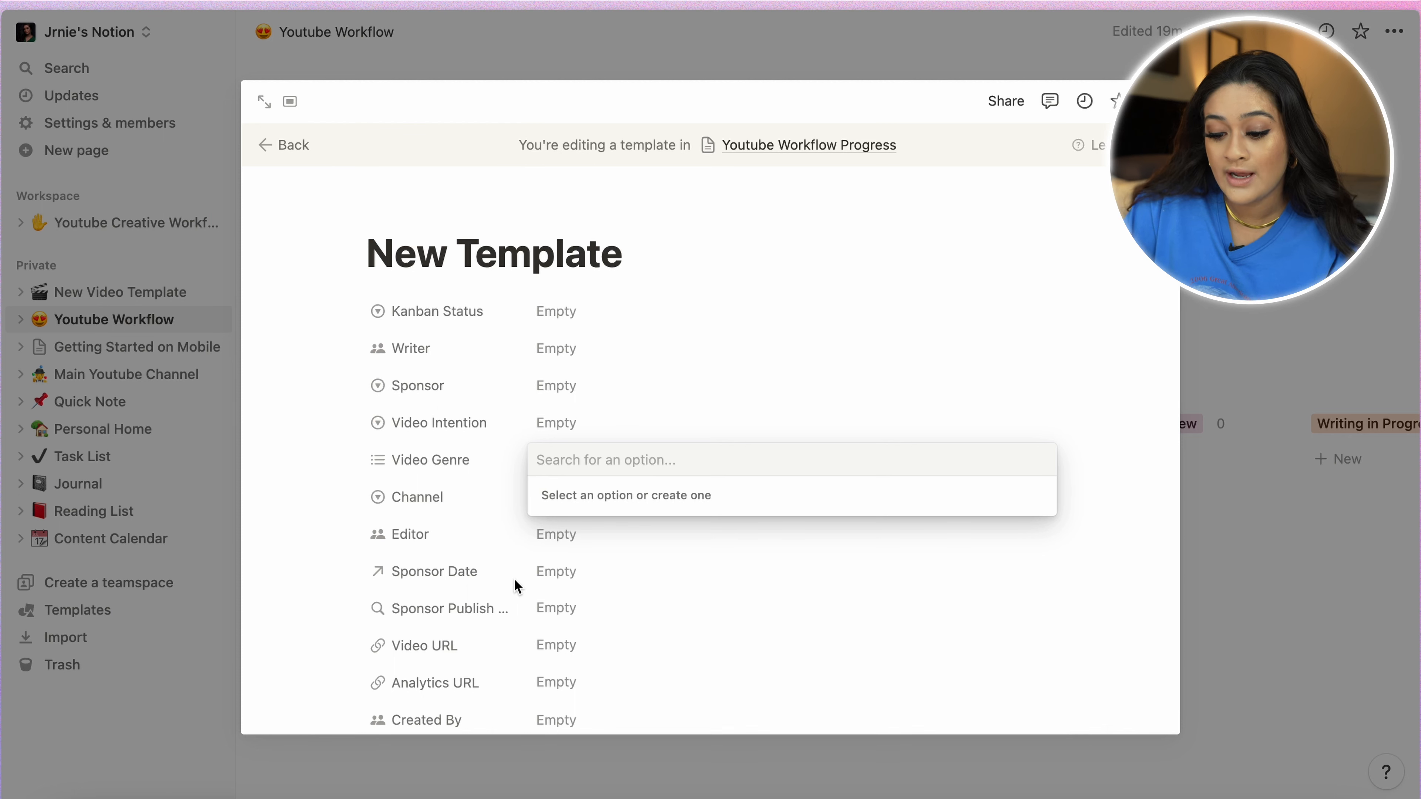
text(POIyma)
key(BackSpace)
key(BackSpace)
key(BackSpace)
key(BackSpace)
key(BackSpace)
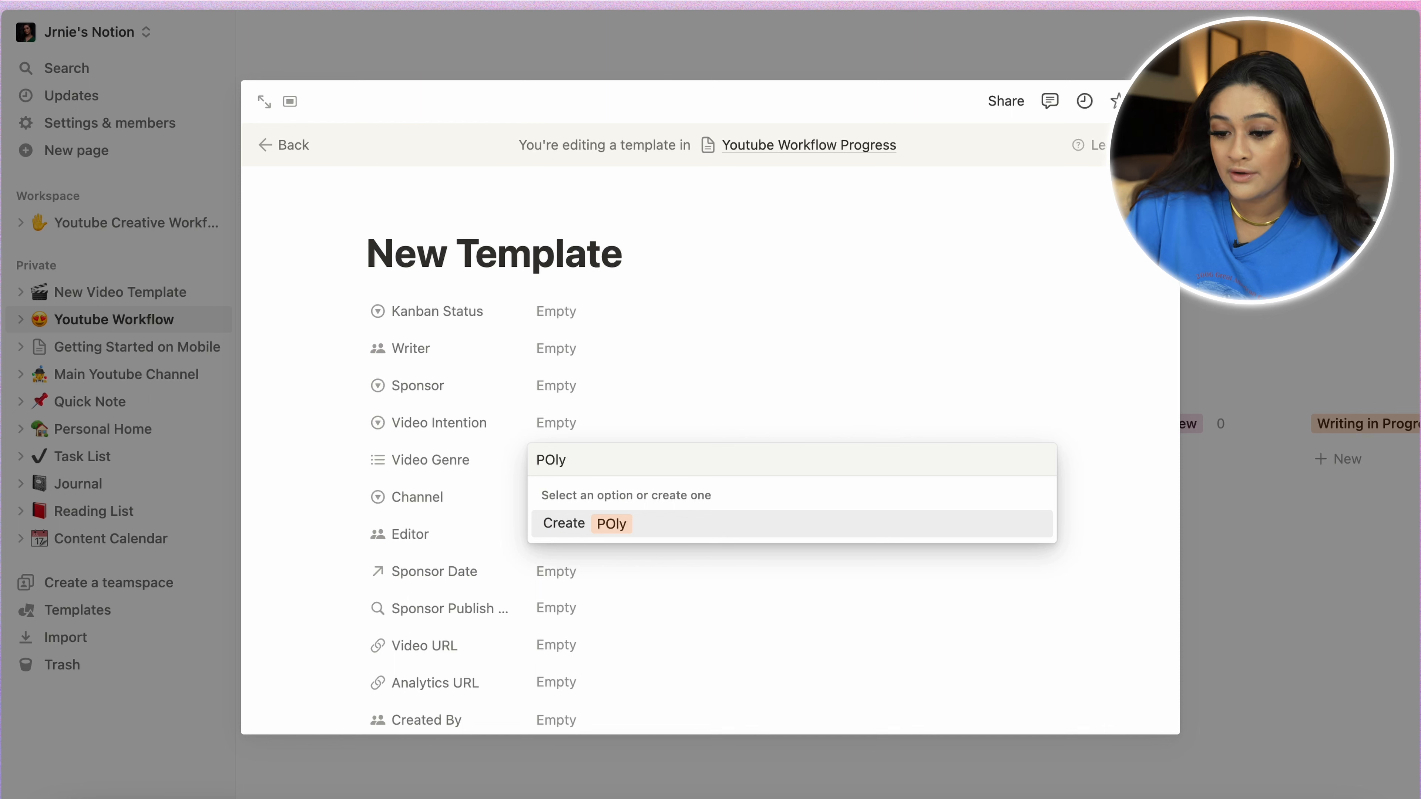
text(olymath)
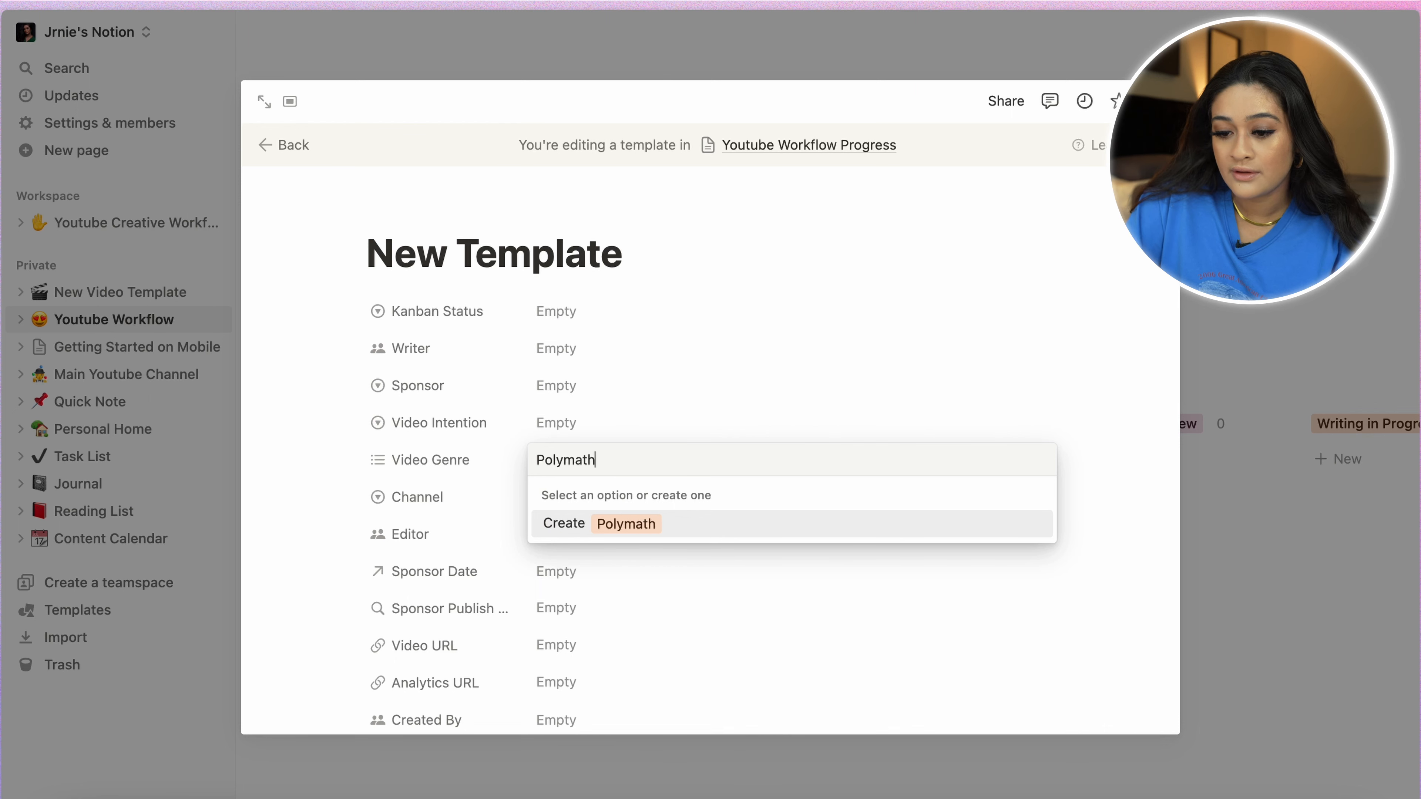
key(Return)
- Add Aviation and Curiosity as further Video Genre options in the template
text(Aviation)
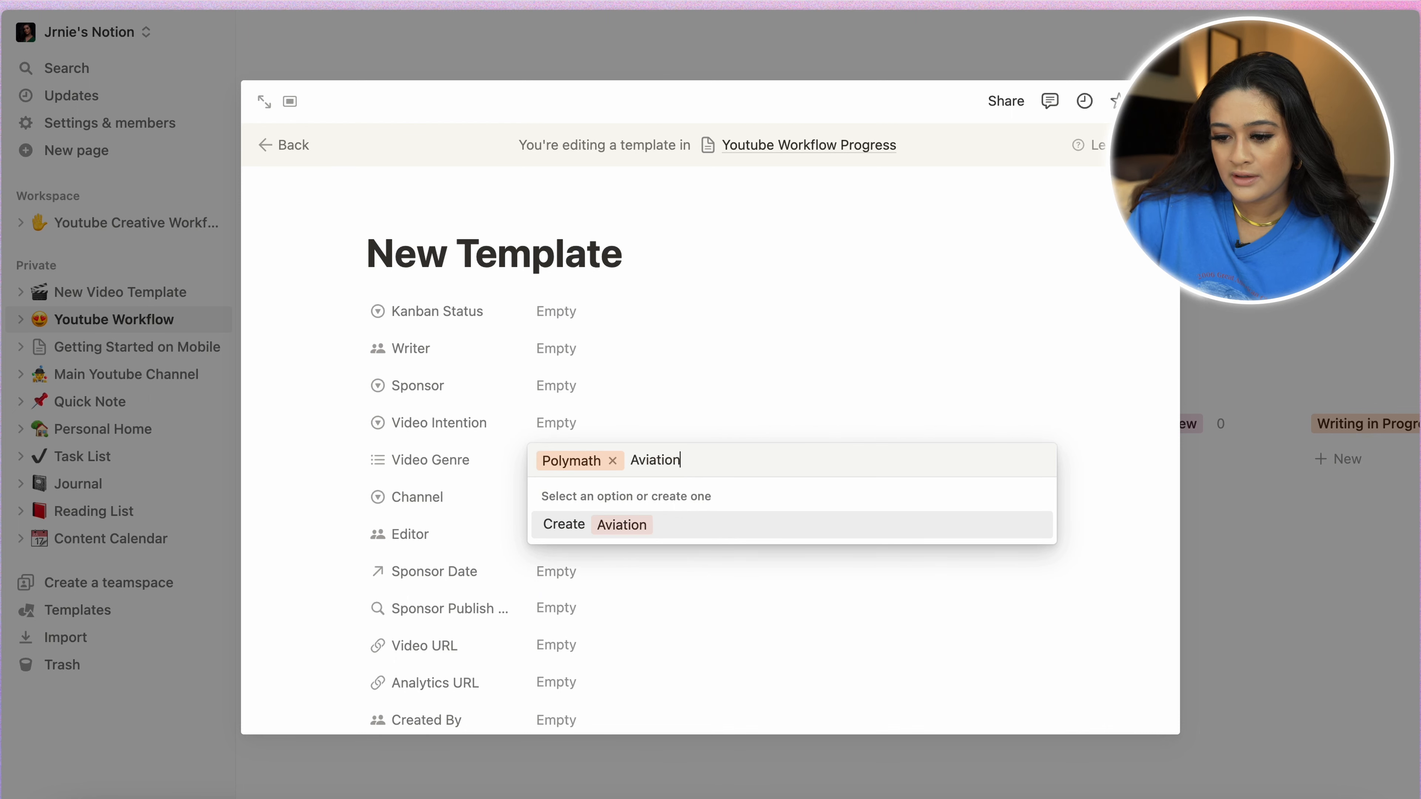
key(Return)
text(Curios)
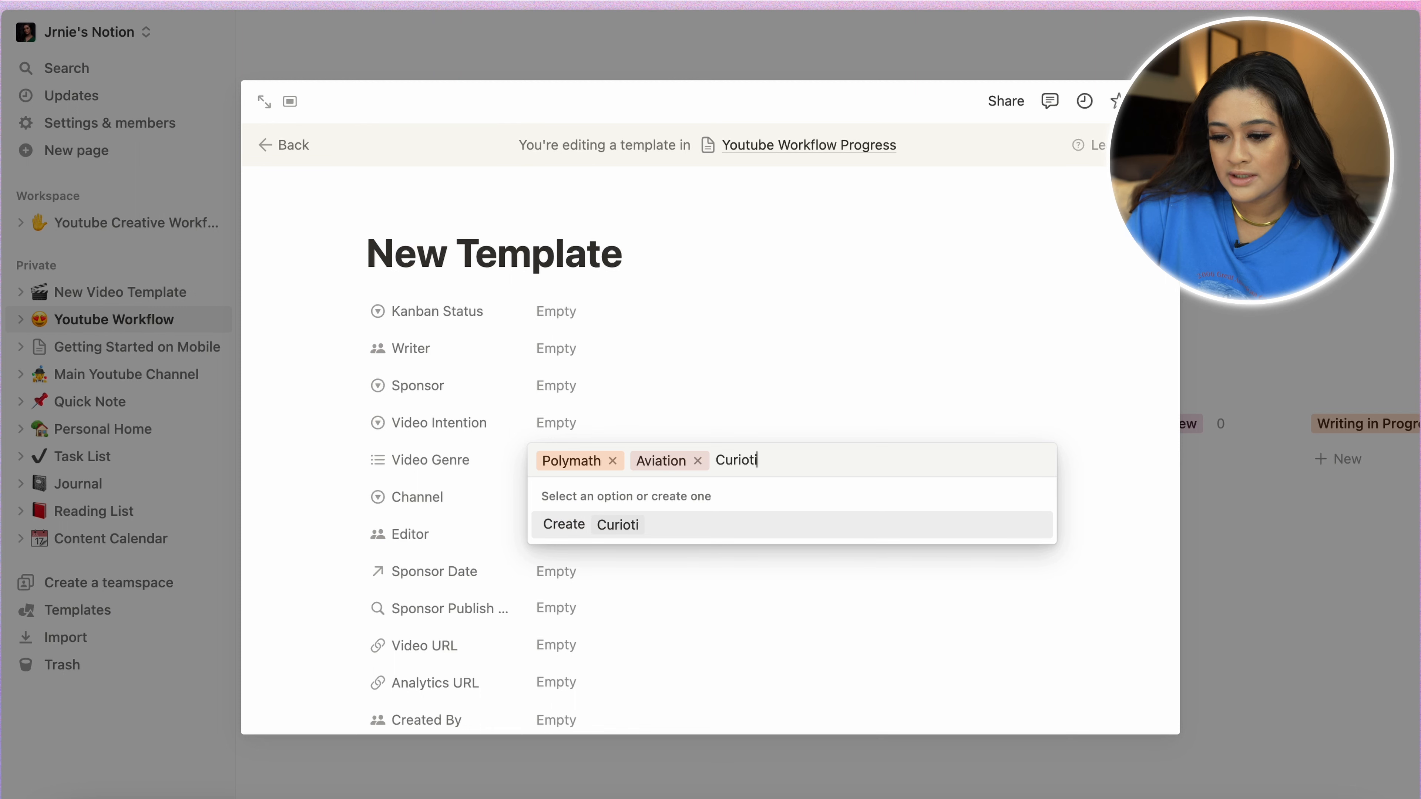
key(BackSpace)
text(sity)
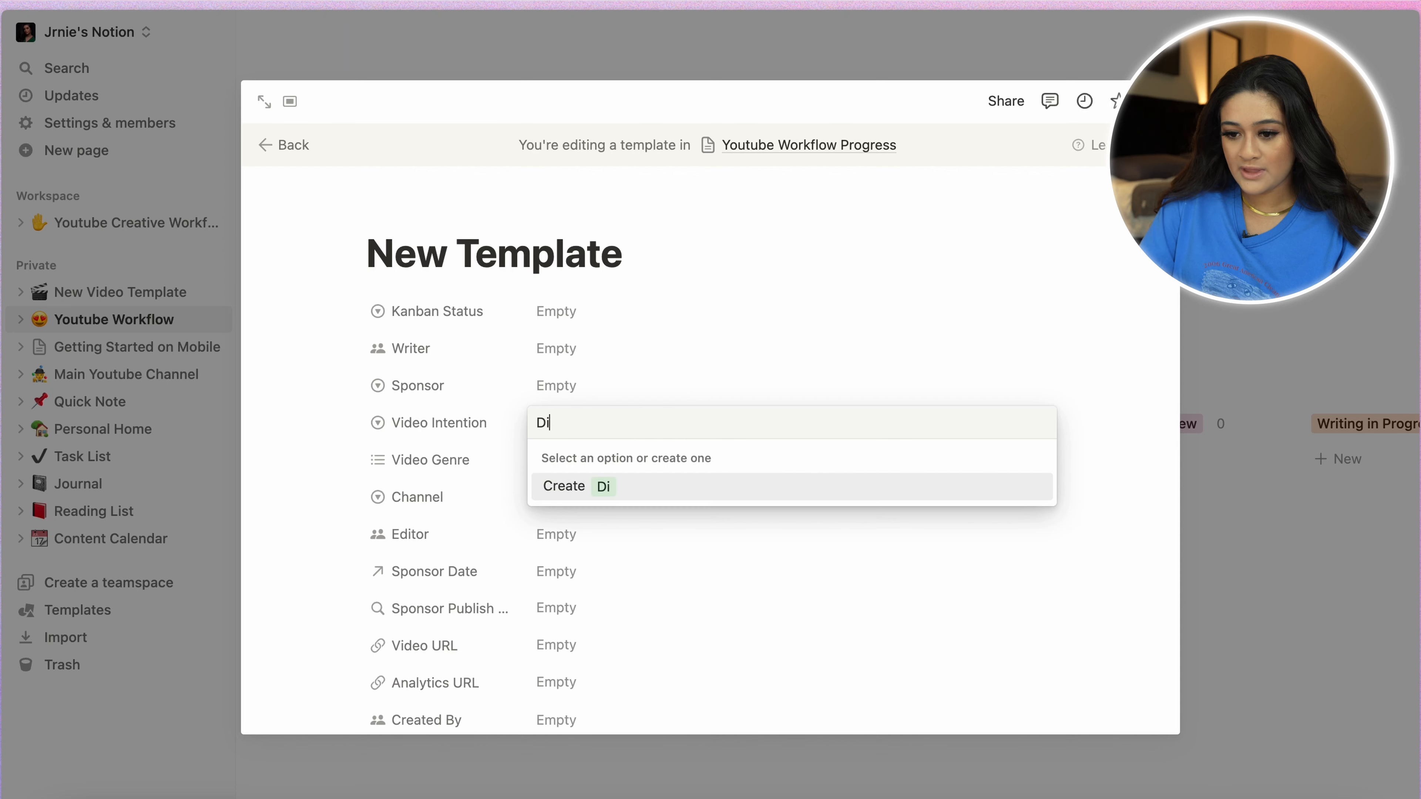
- Create a Discovery option for the template's Video Intention property
text(so)
key(BackSpace)
text(covery)
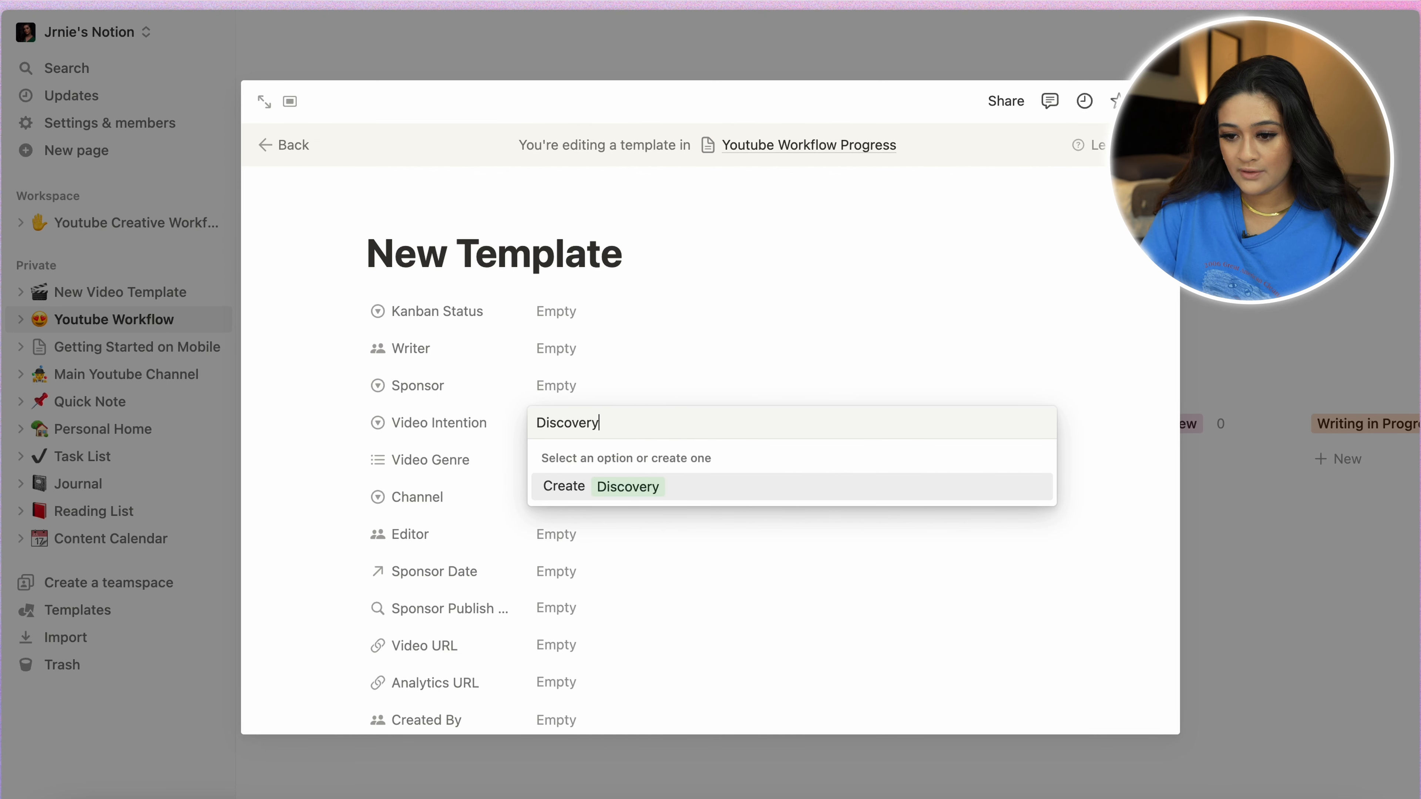
key(Return)
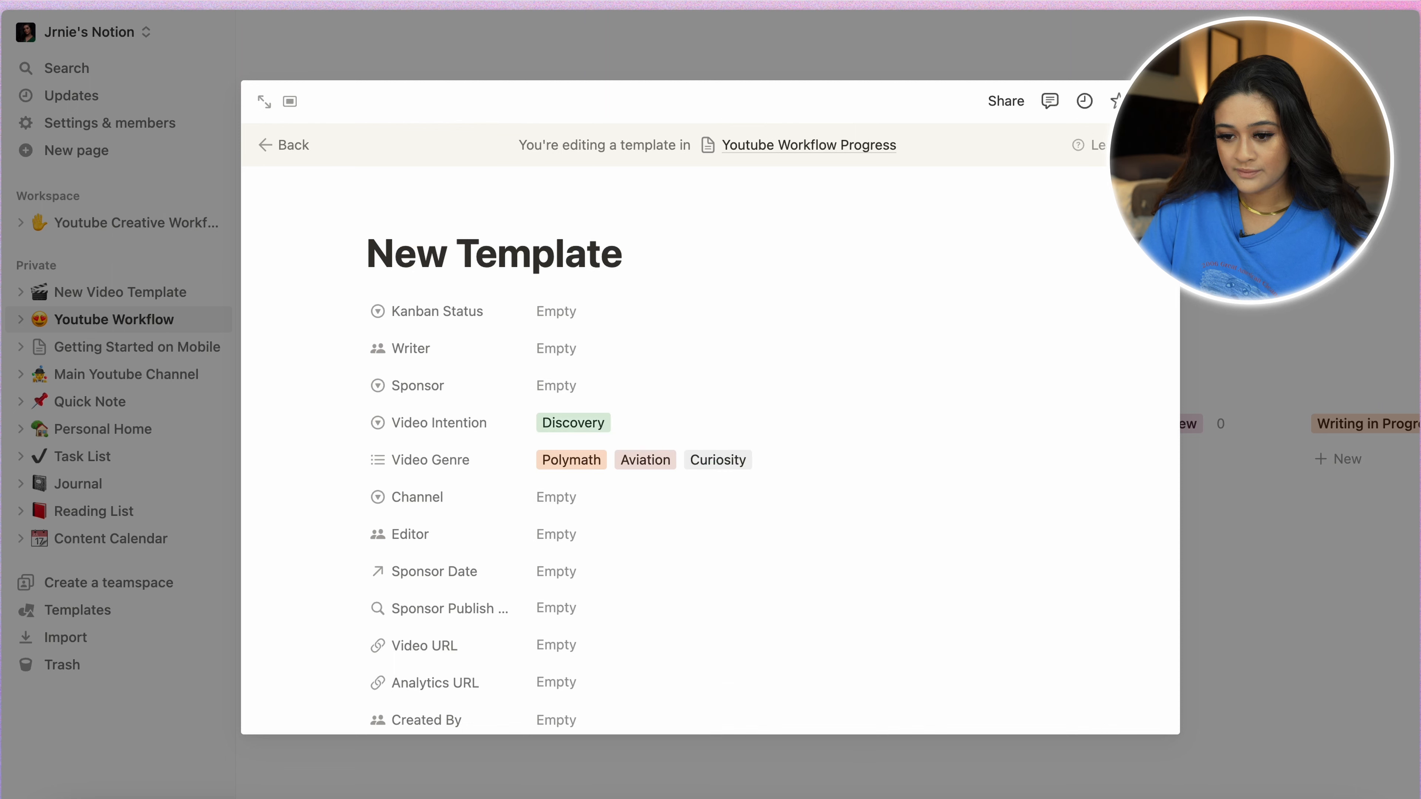
- Create the additional Video Intention options Sales and Community, with Community as the selected value
click(615, 424)
text(Sales)
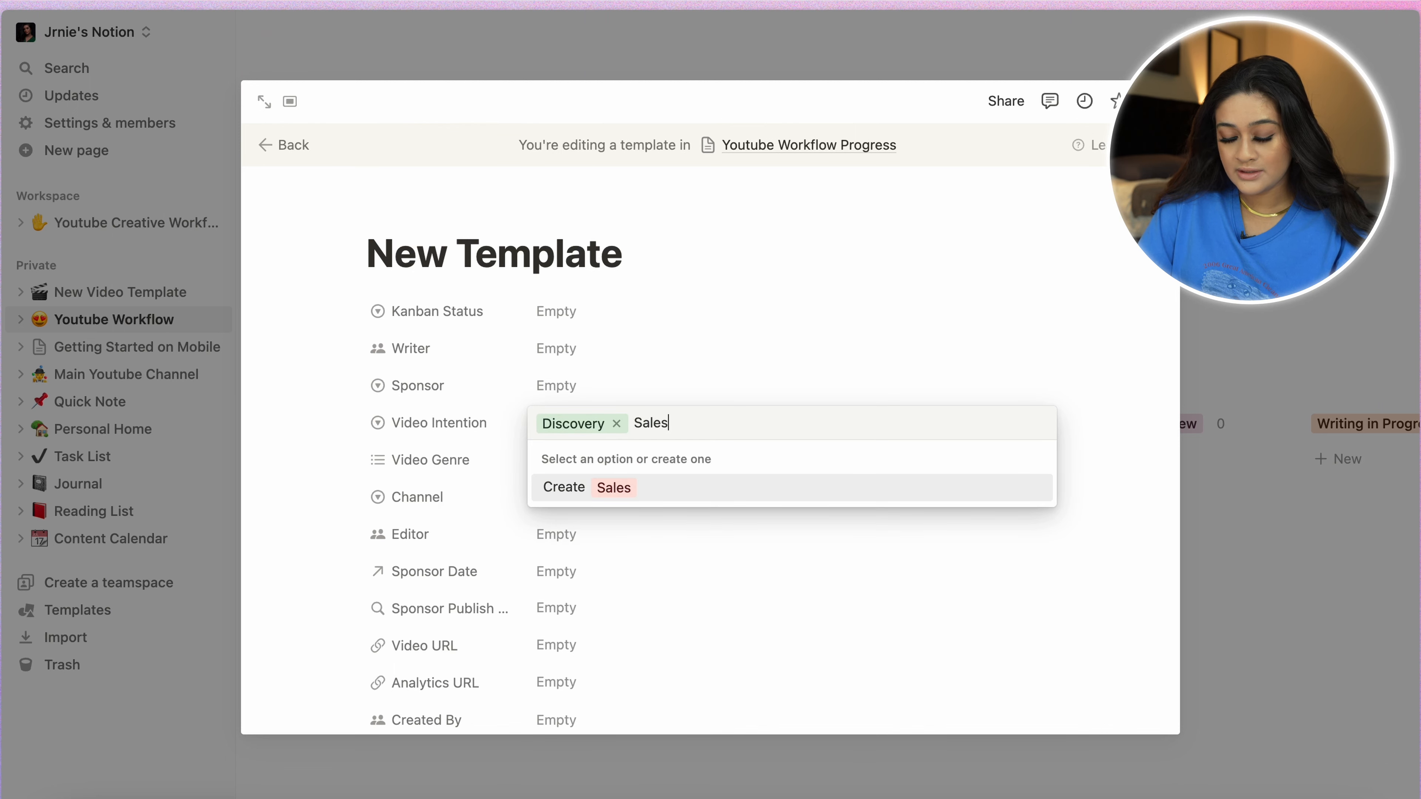
key(Return)
click(700, 418)
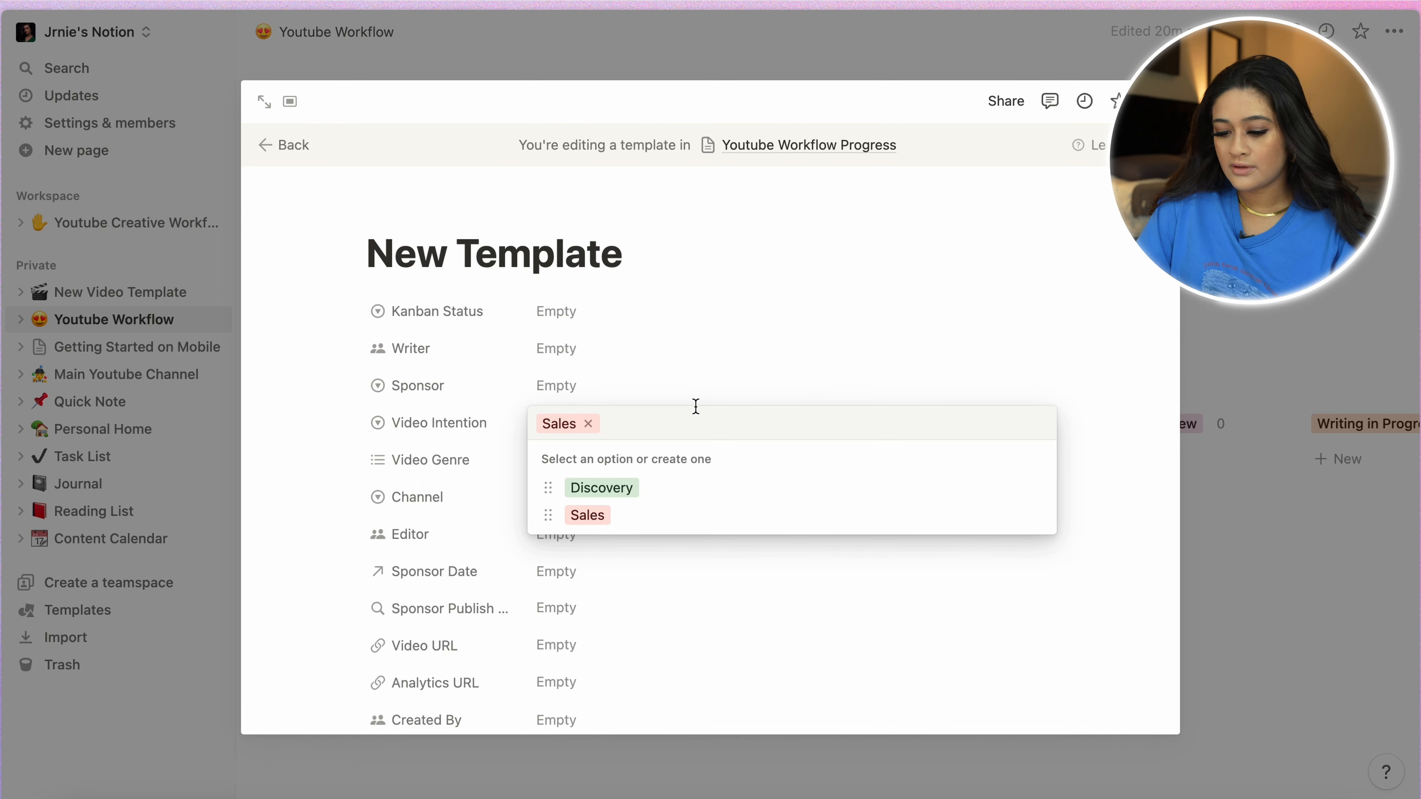
text(Community)
key(Return)
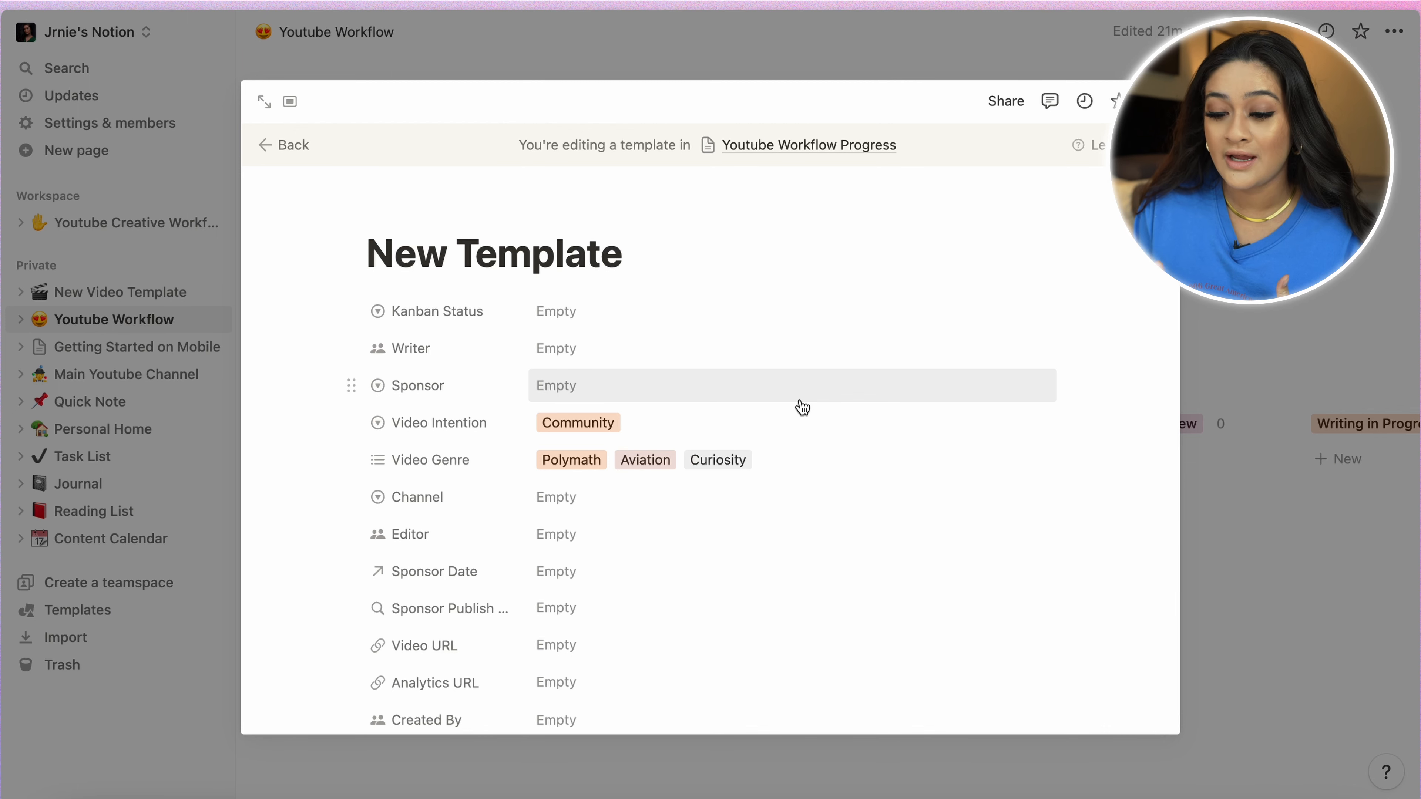
- Review the template's Video Intention options and look over the links and goals on the Main Youtube Channel page
click(797, 420)
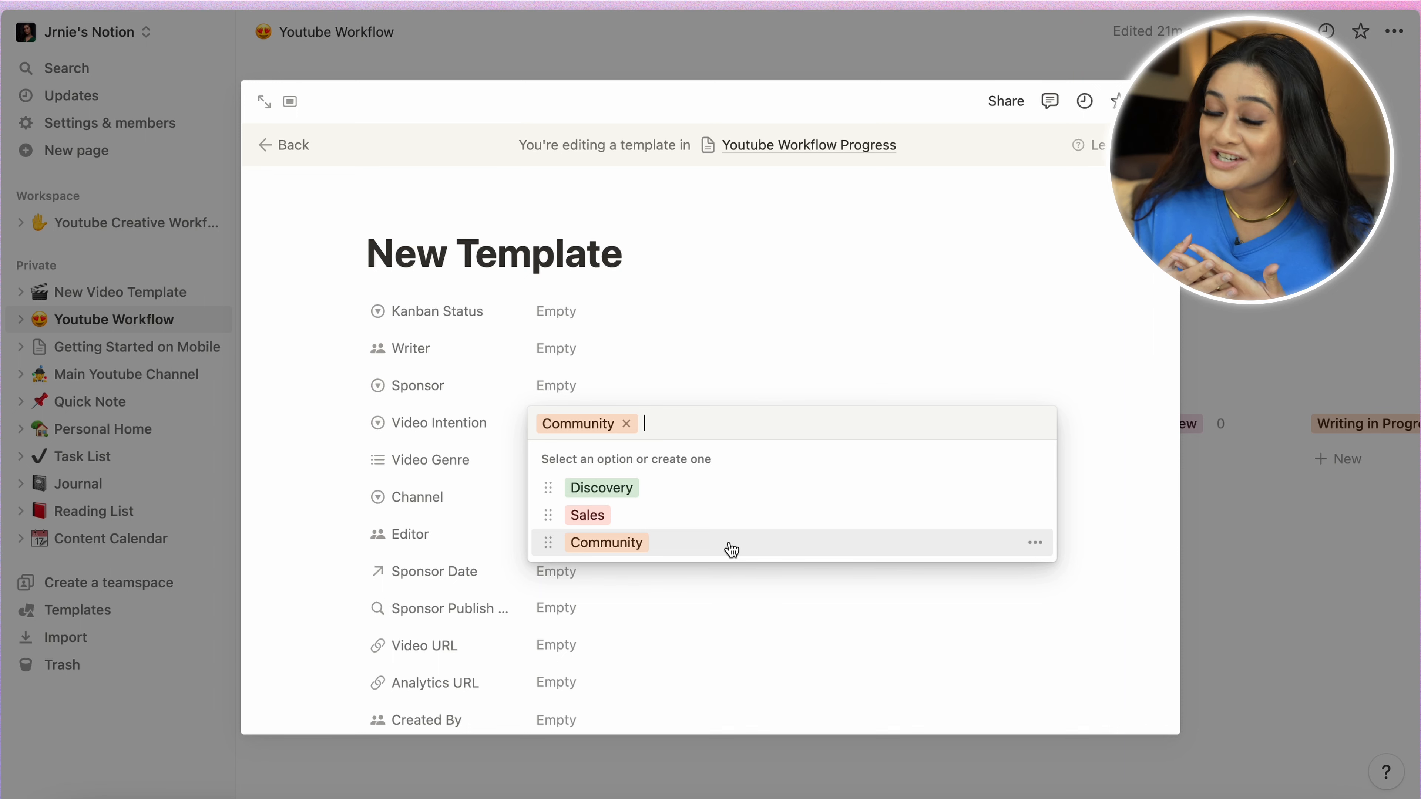
click(730, 339)
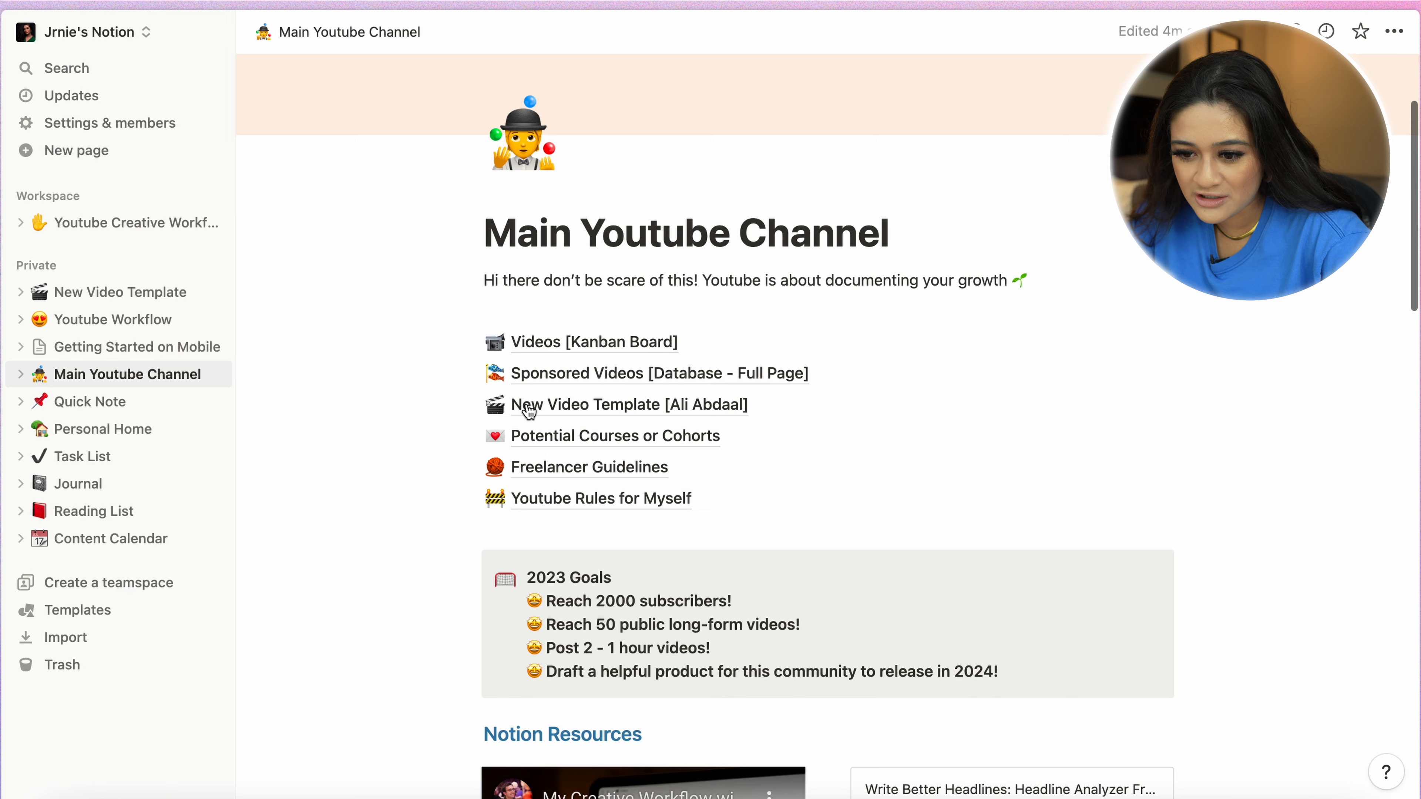
scroll(527, 403, down, 3)
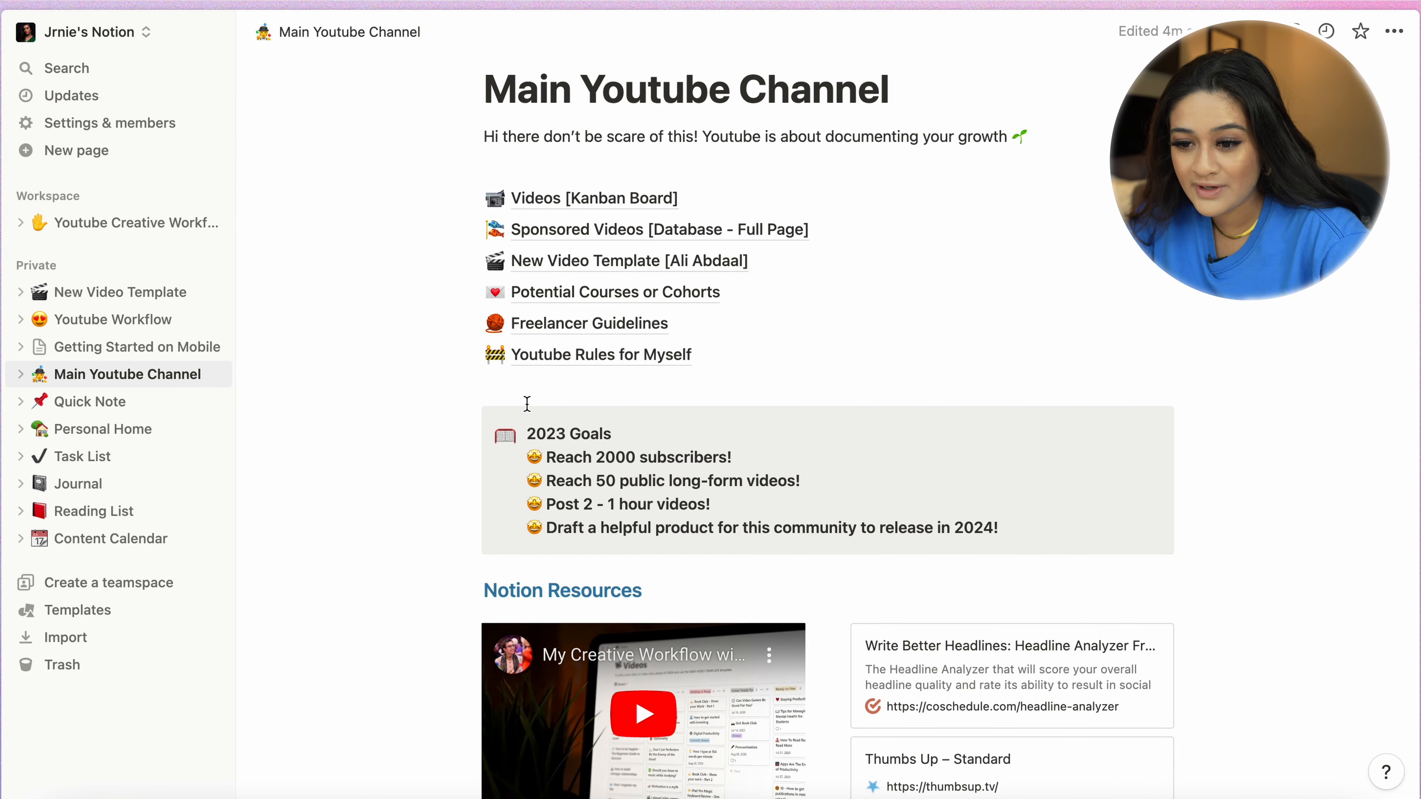
scroll(527, 403, up, 4)
scroll(527, 403, up, 3)
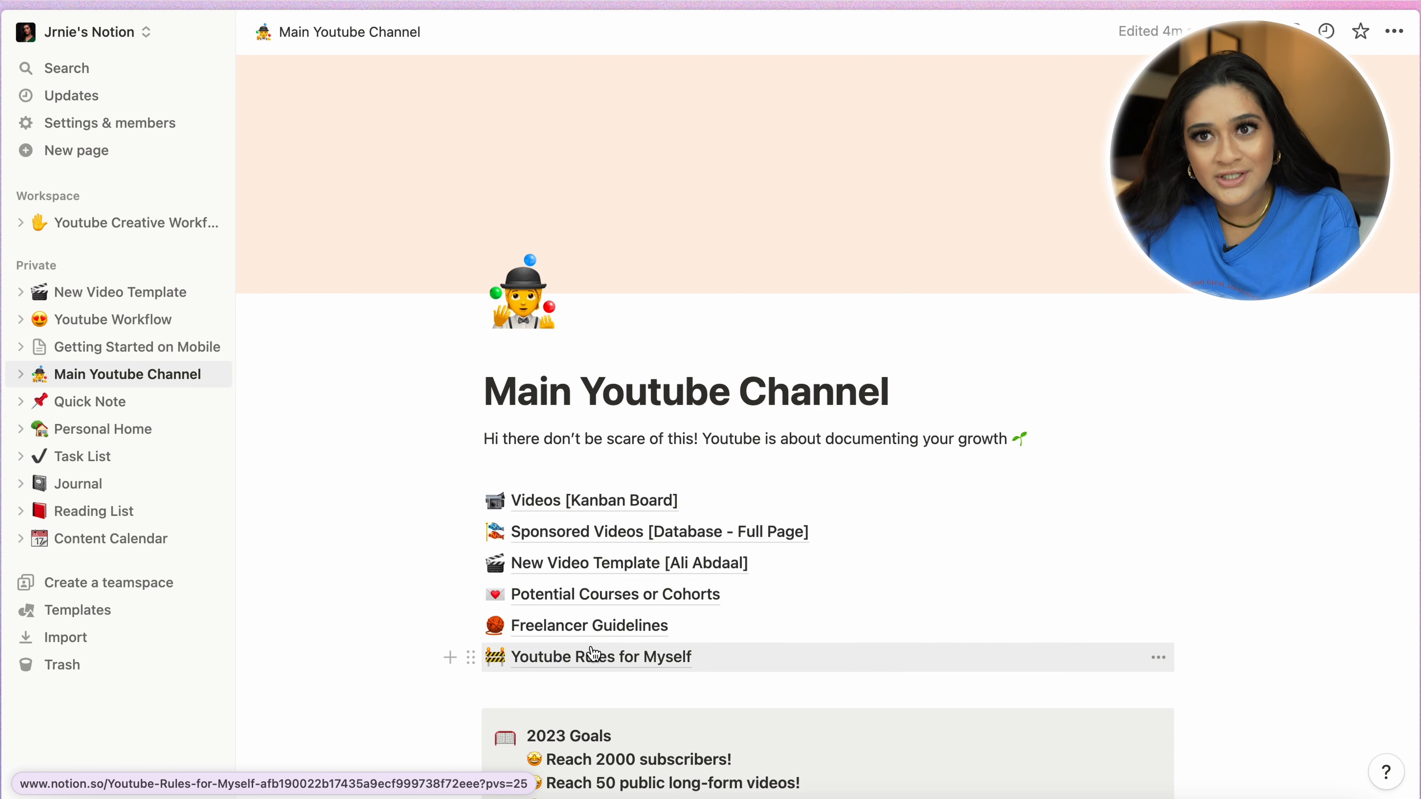
- Open the Freelancer Guidelines page and read through its general guidelines, Editors, and Animators and Illustrators sections
click(625, 627)
scroll(625, 497, down, 3)
scroll(626, 497, down, 15)
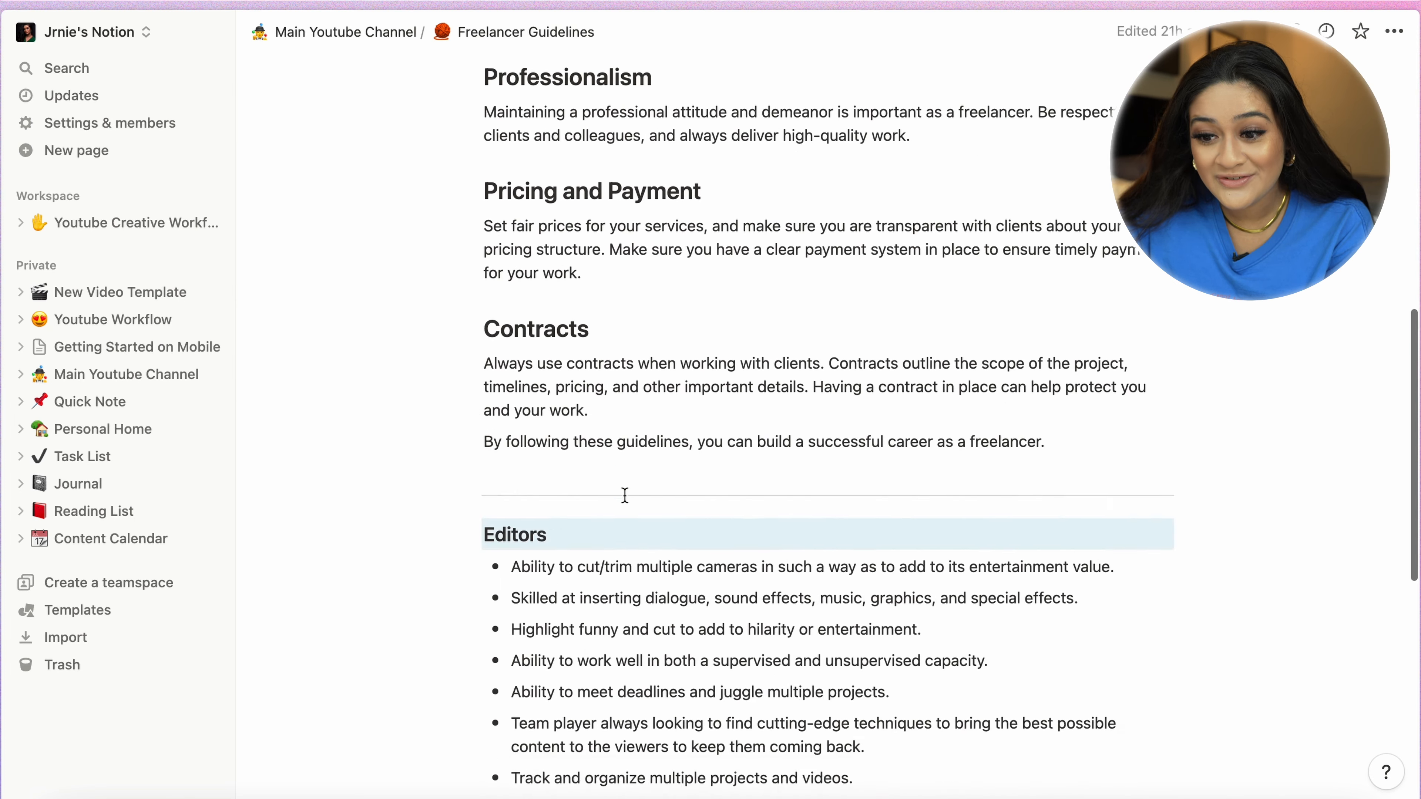
scroll(625, 496, down, 5)
scroll(626, 496, up, 5)
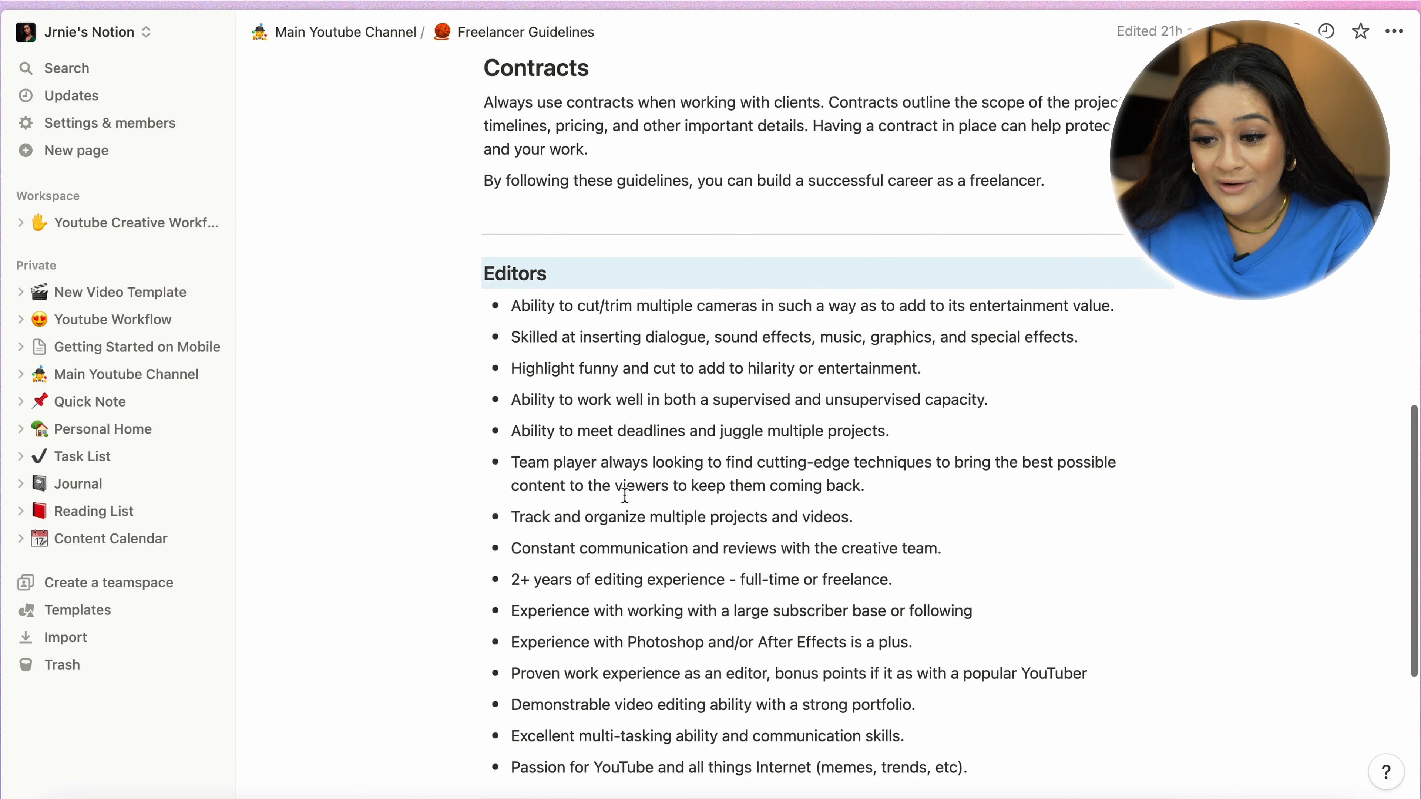
scroll(625, 496, down, 1)
scroll(625, 496, down, 1)
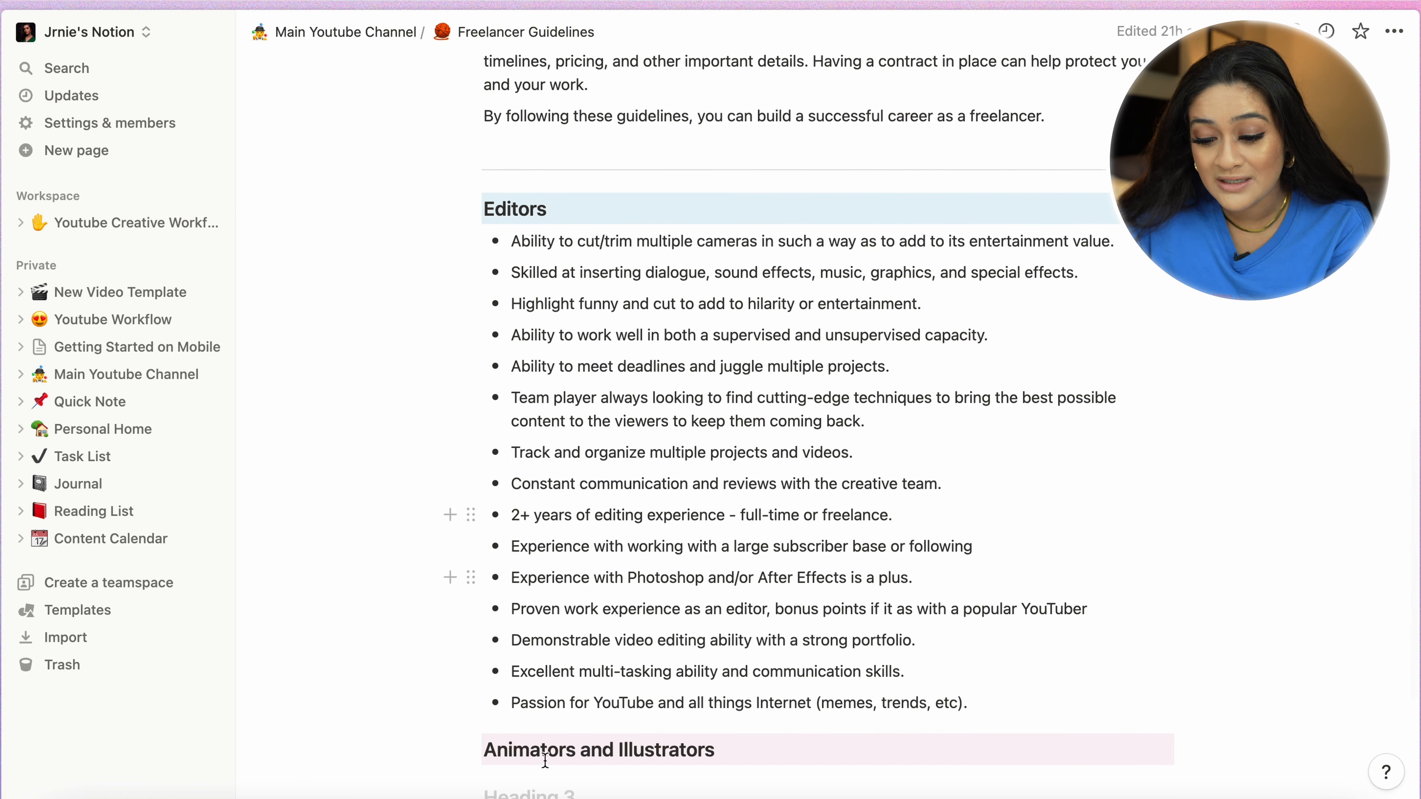
scroll(637, 772, down, 2)
scroll(638, 773, up, 20)
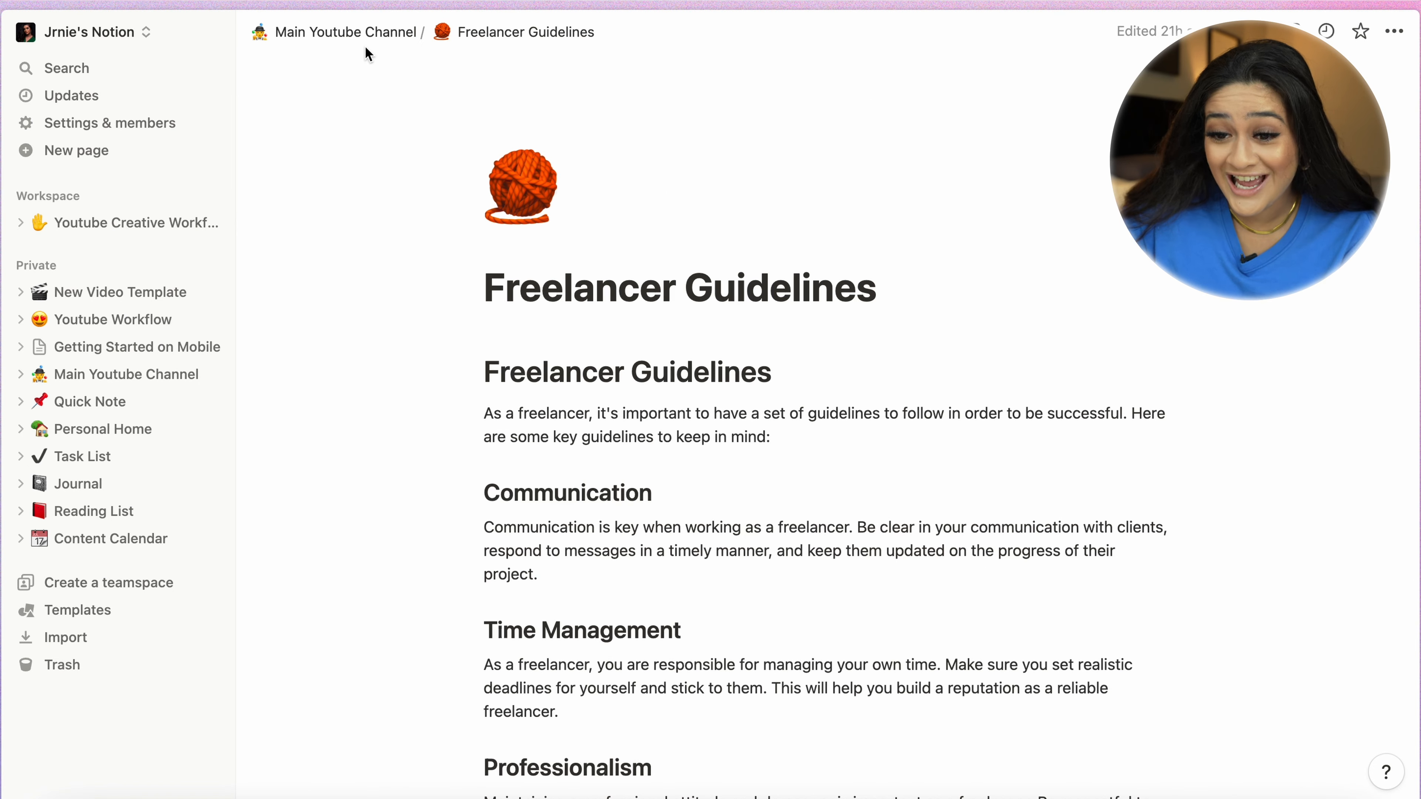
- Open Youtube Rules for Myself from the Main Youtube Channel page and read its numbered rules
click(365, 41)
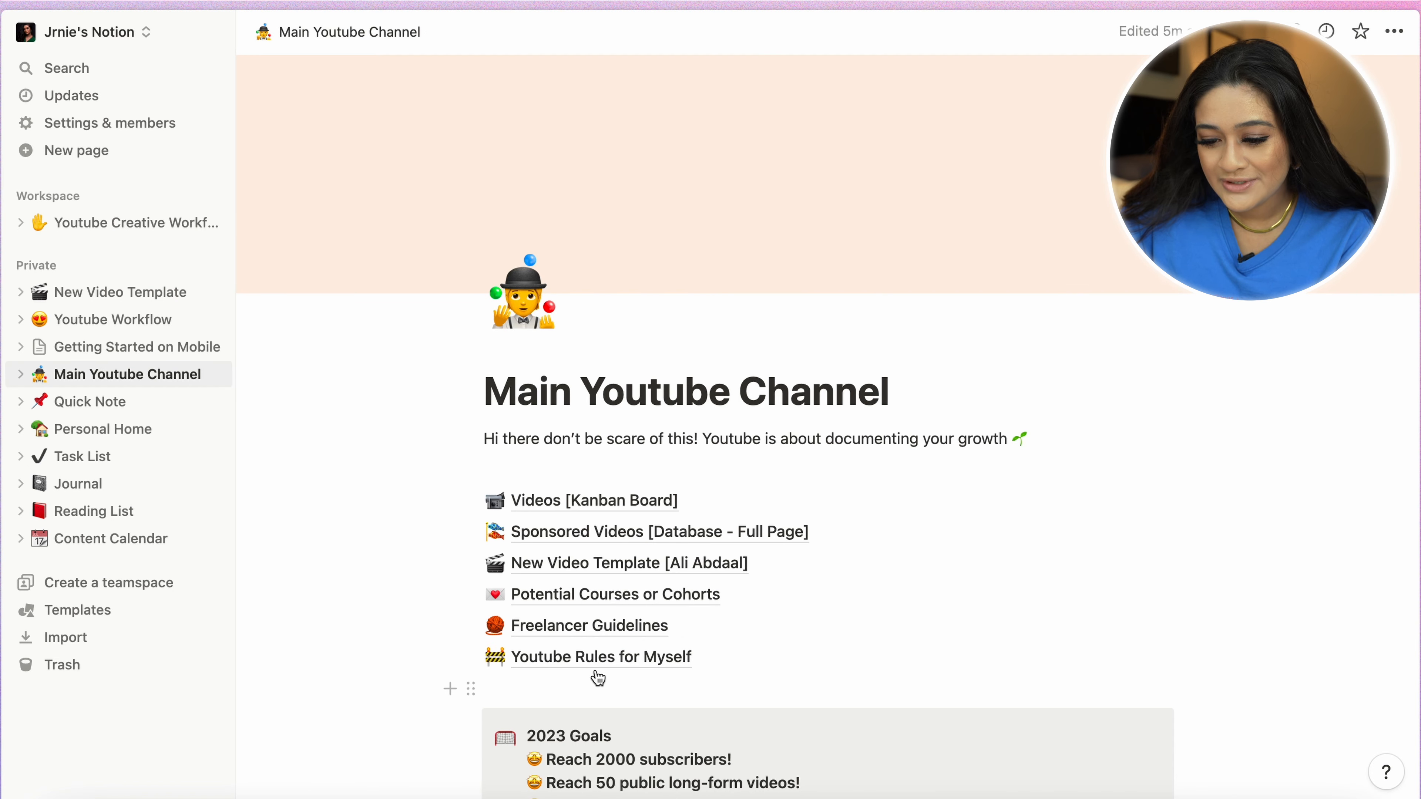
scroll(645, 676, down, 1)
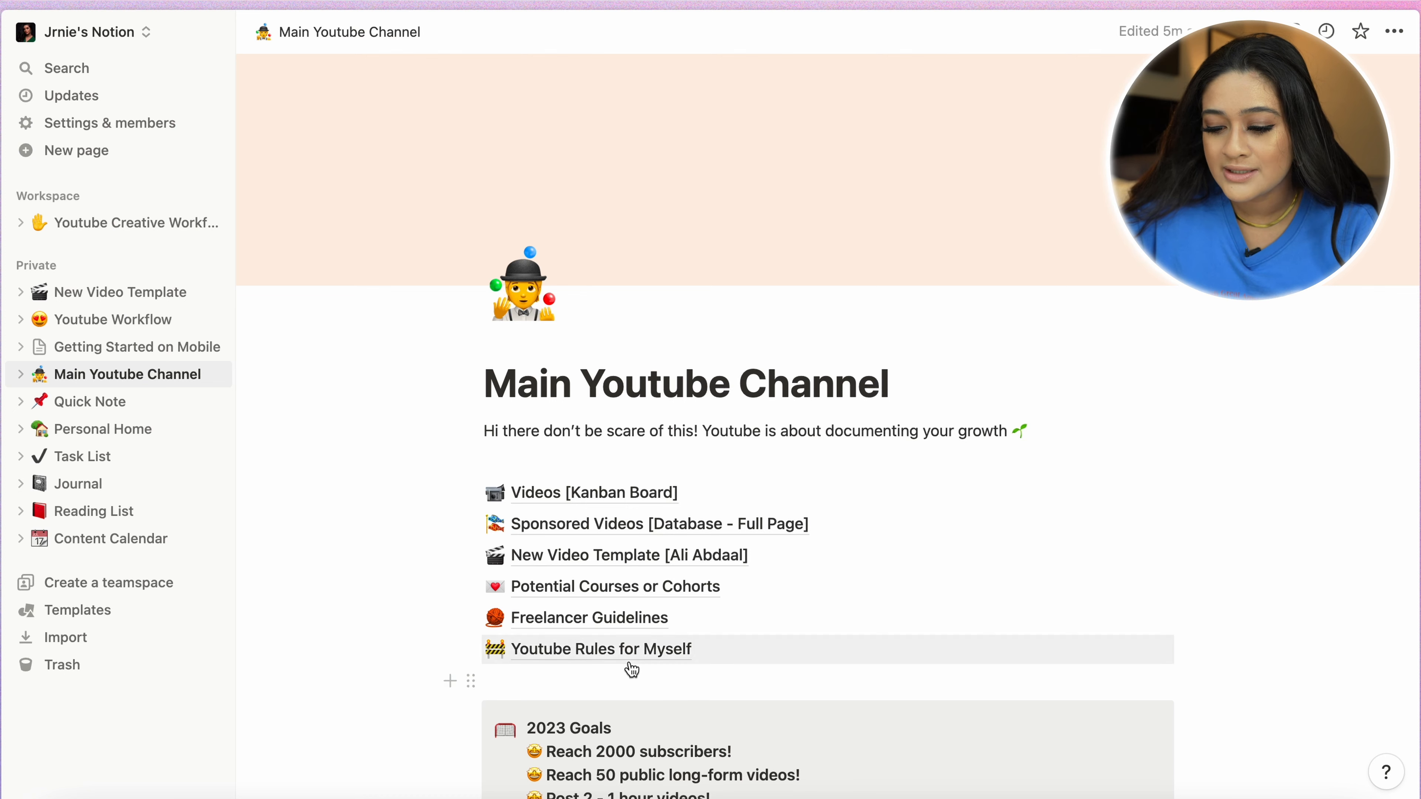
click(611, 656)
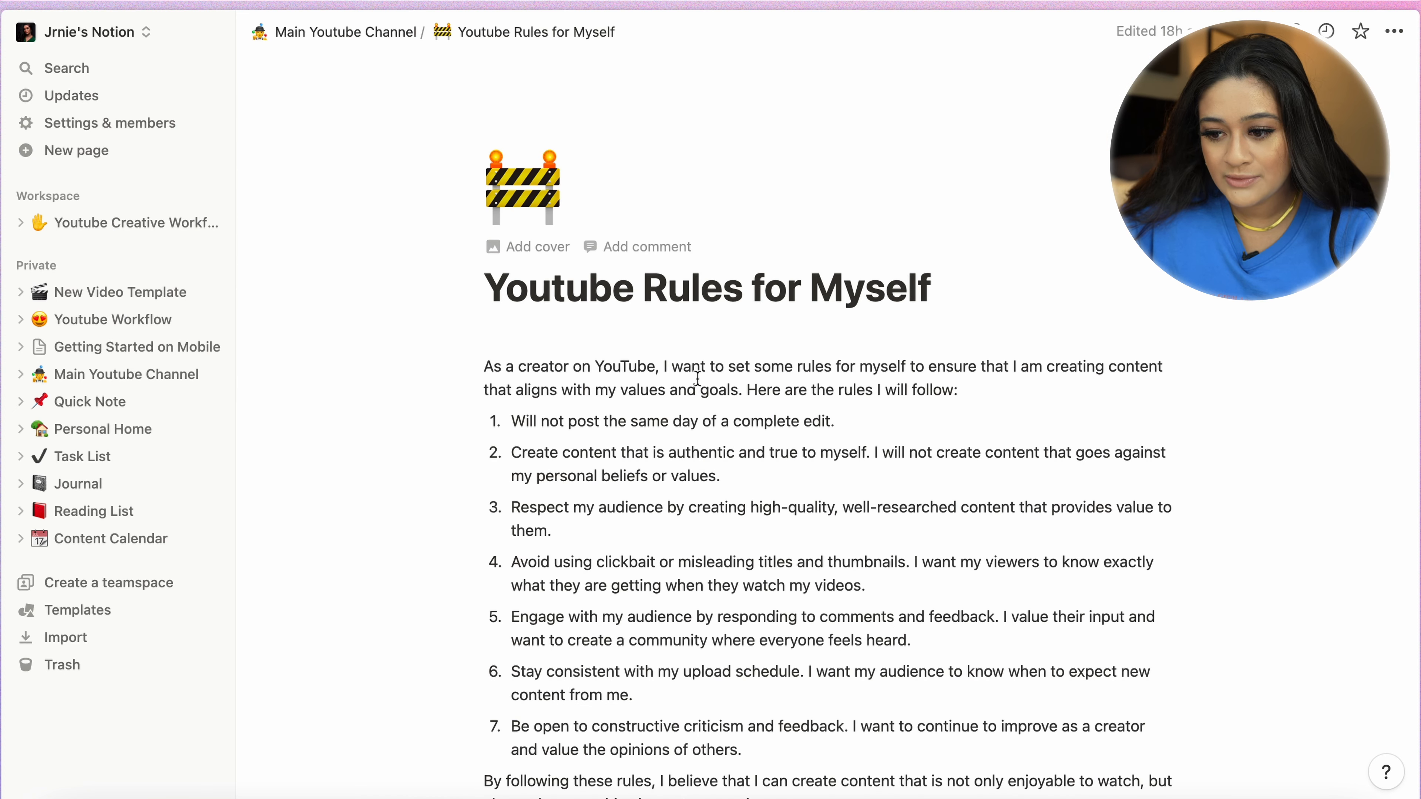
scroll(756, 588, down, 3)
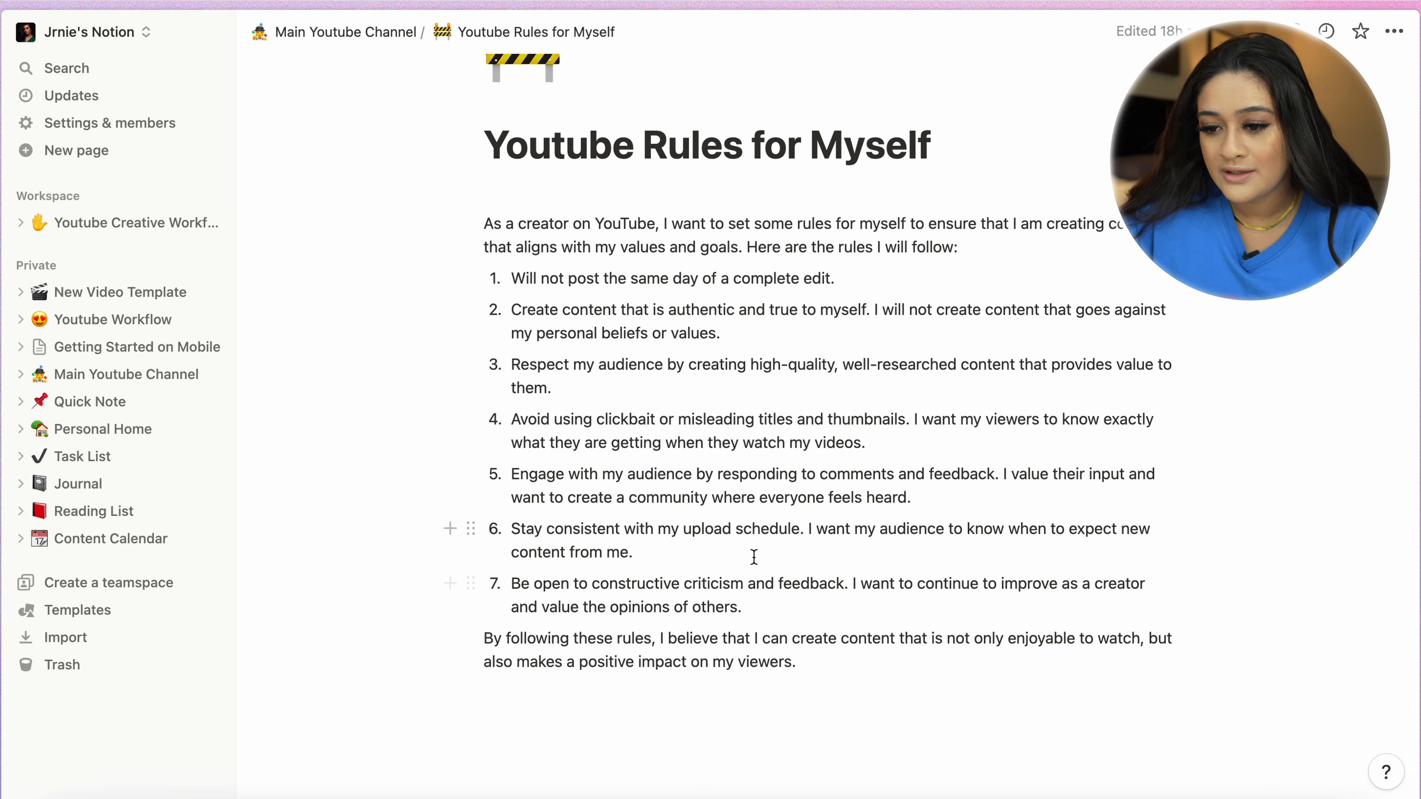
scroll(755, 560, down, 1)
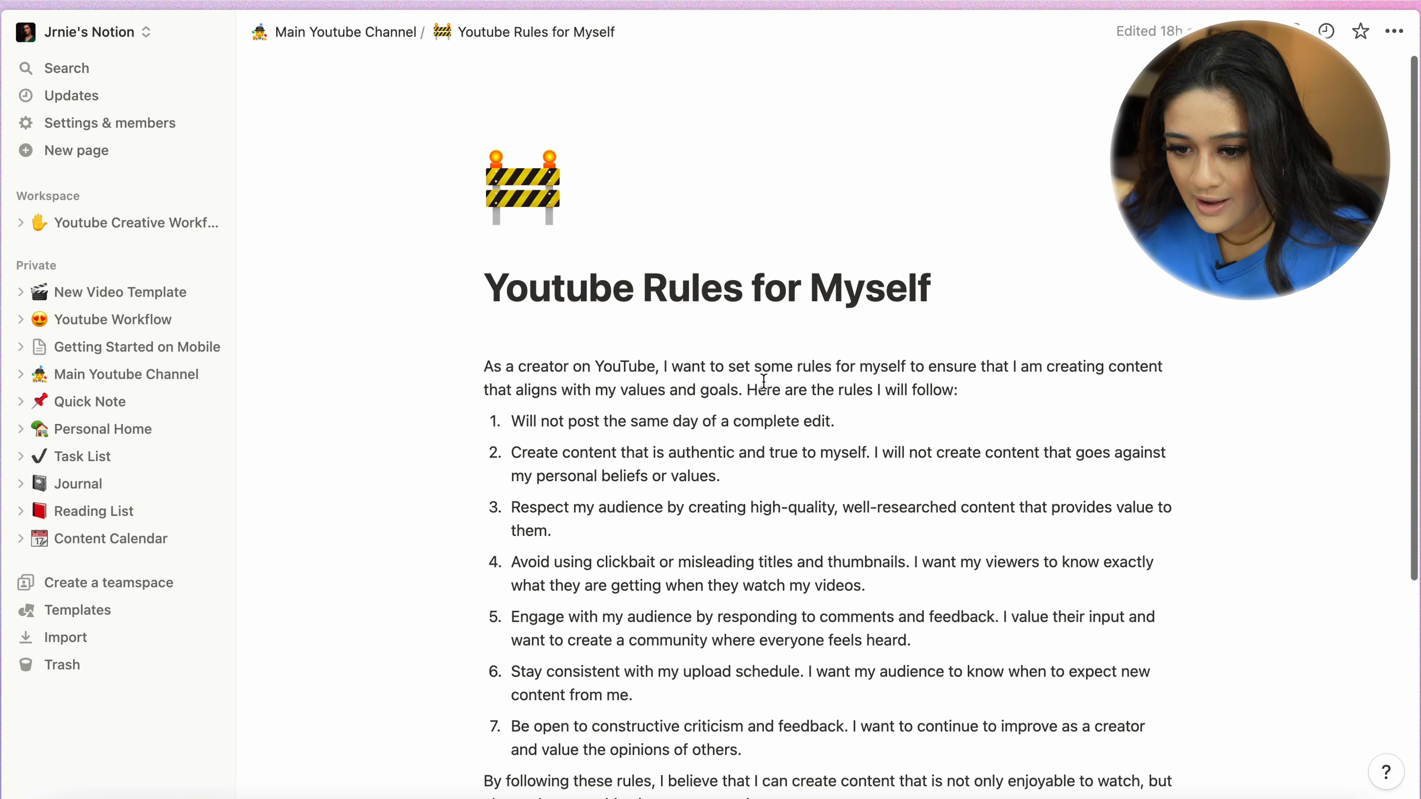
- Return to the Main Youtube Channel page and look over its 2023 Goals and Notion Resources
click(384, 35)
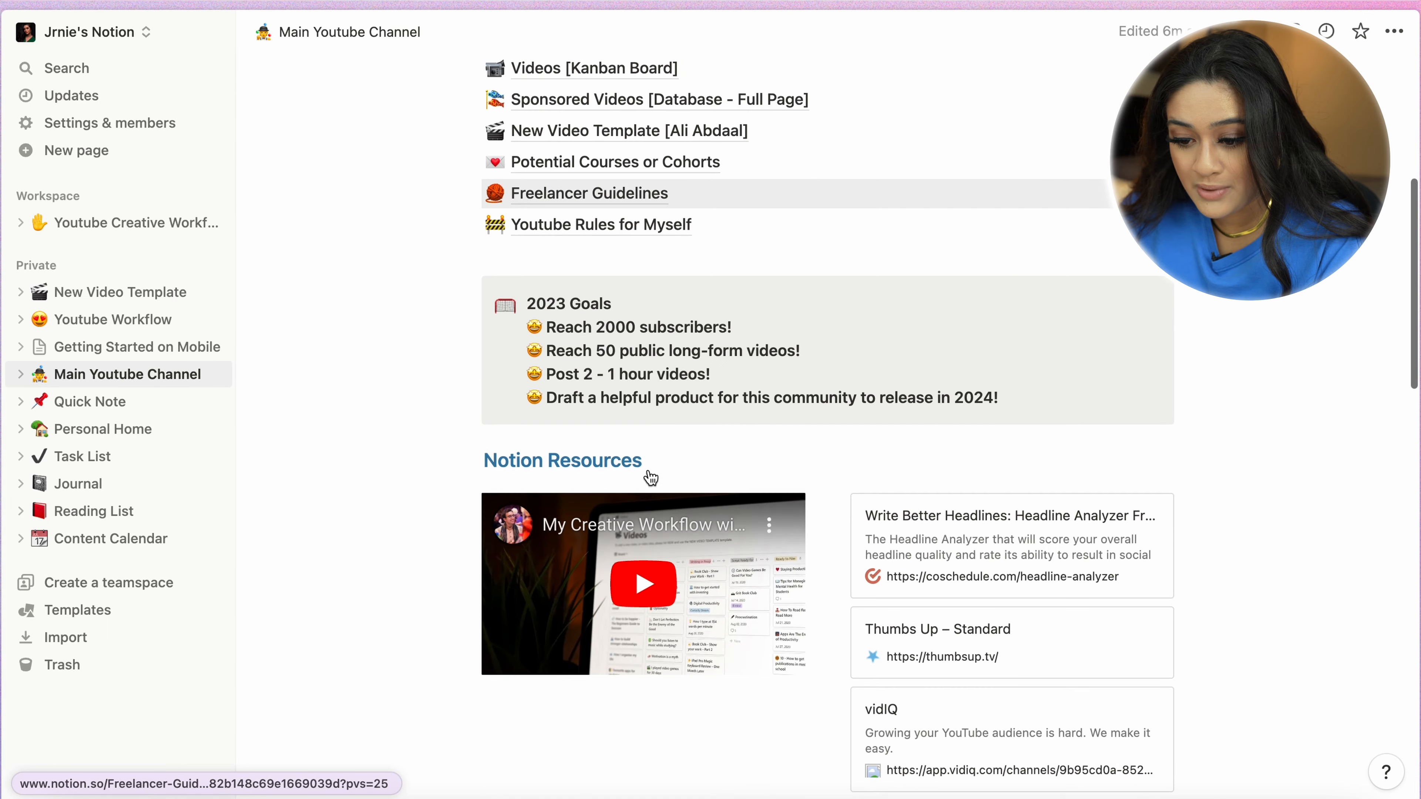
scroll(650, 471, down, 5)
scroll(649, 470, up, 10)
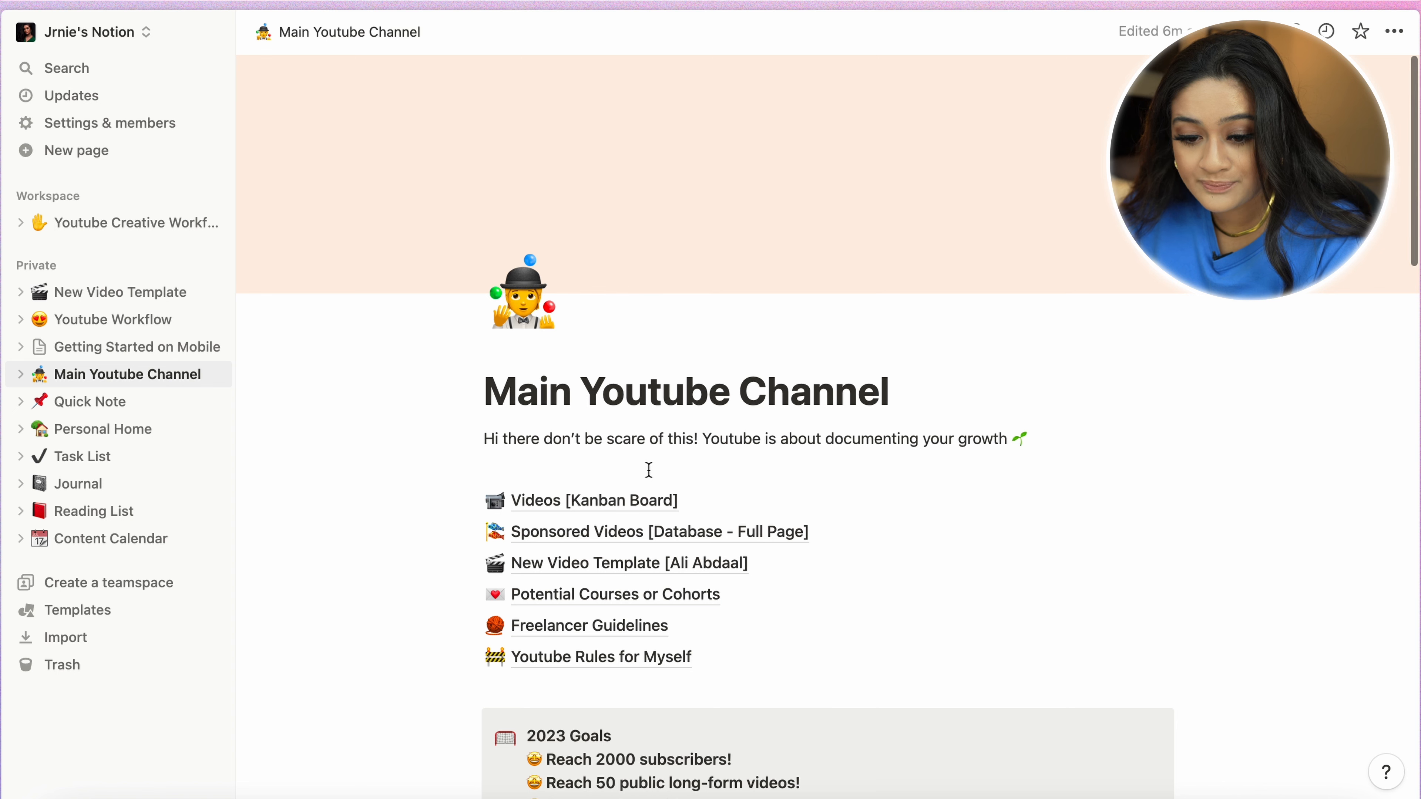
- Add a text line reading "Youtube Workflow Progress" below the board on the Youtube Workflow page
click(104, 320)
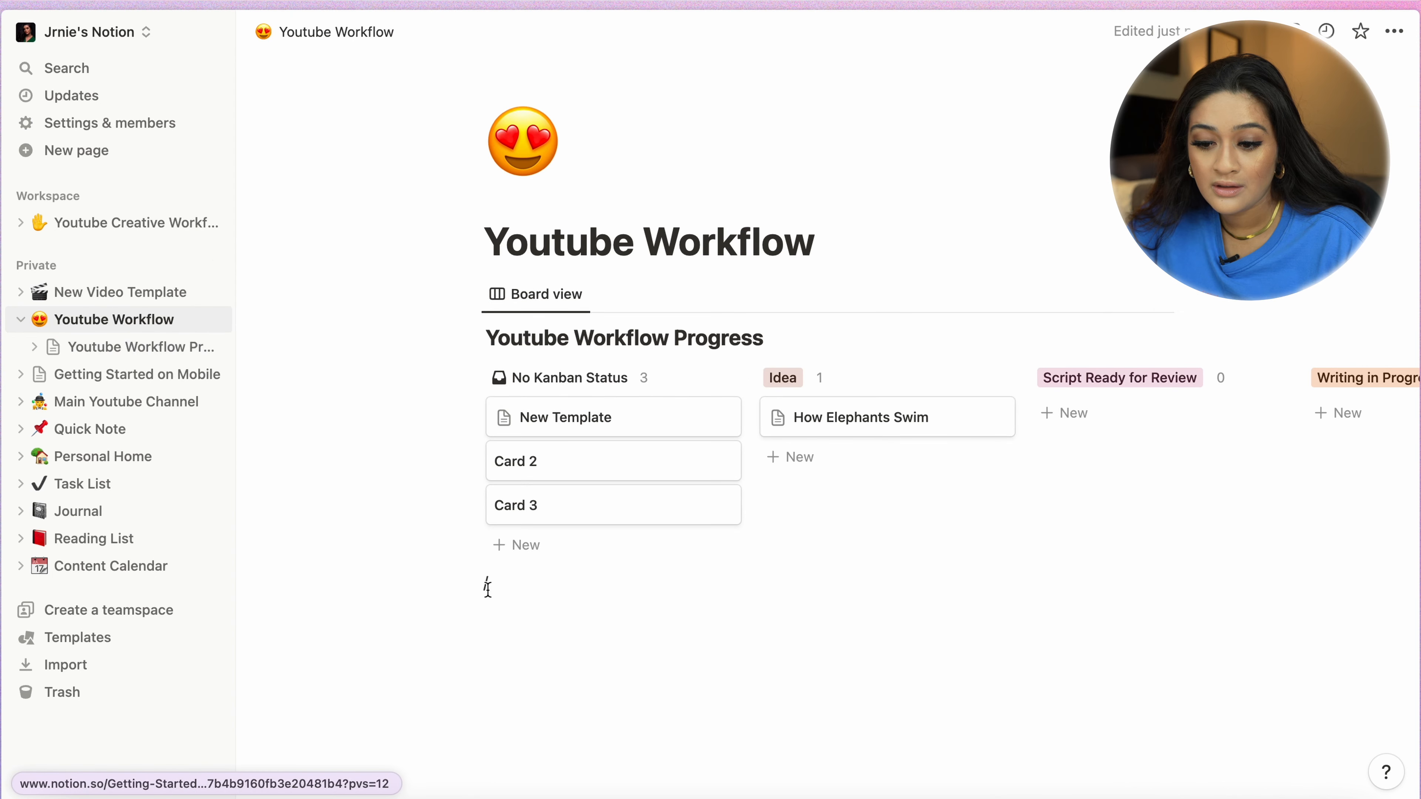
key(BackSpace)
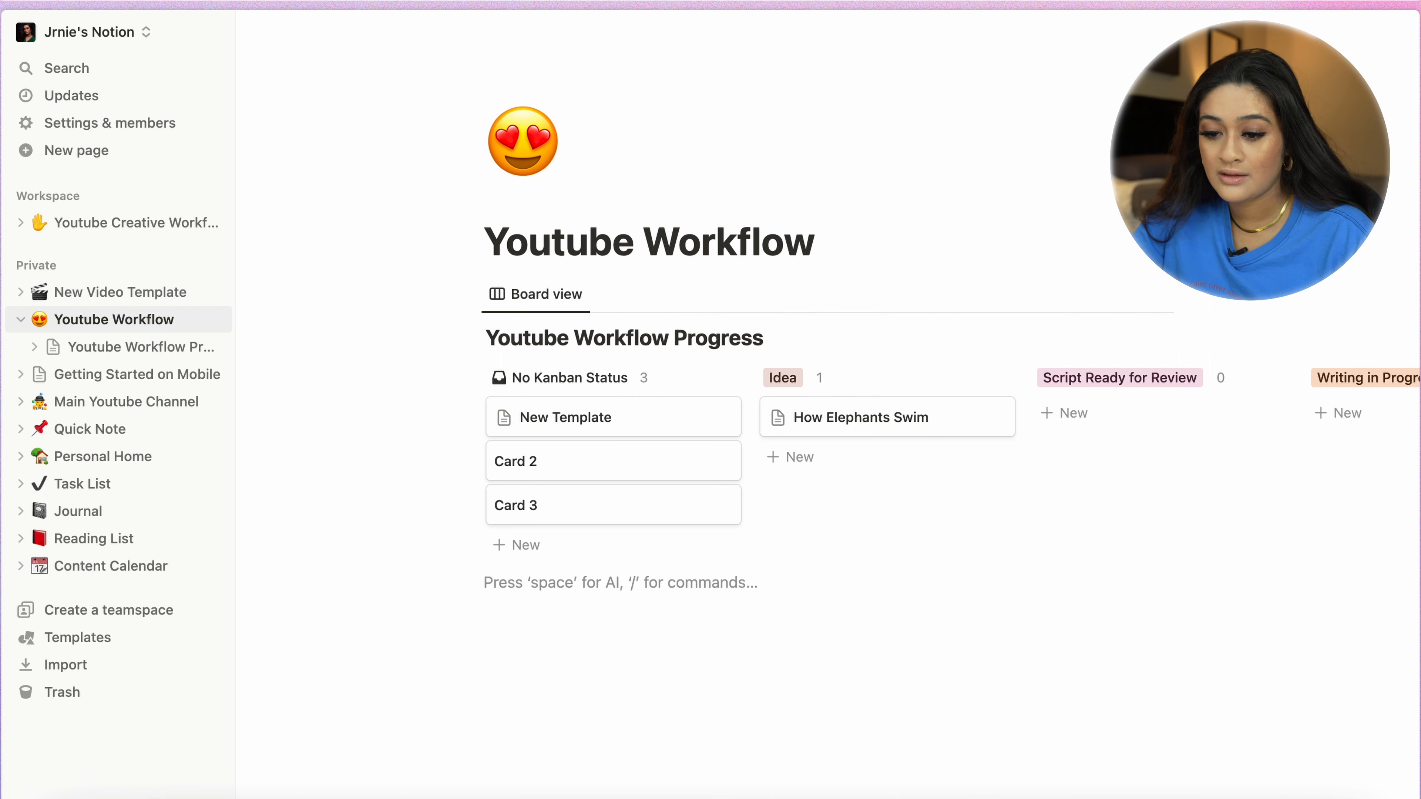
text(Youtube Work)
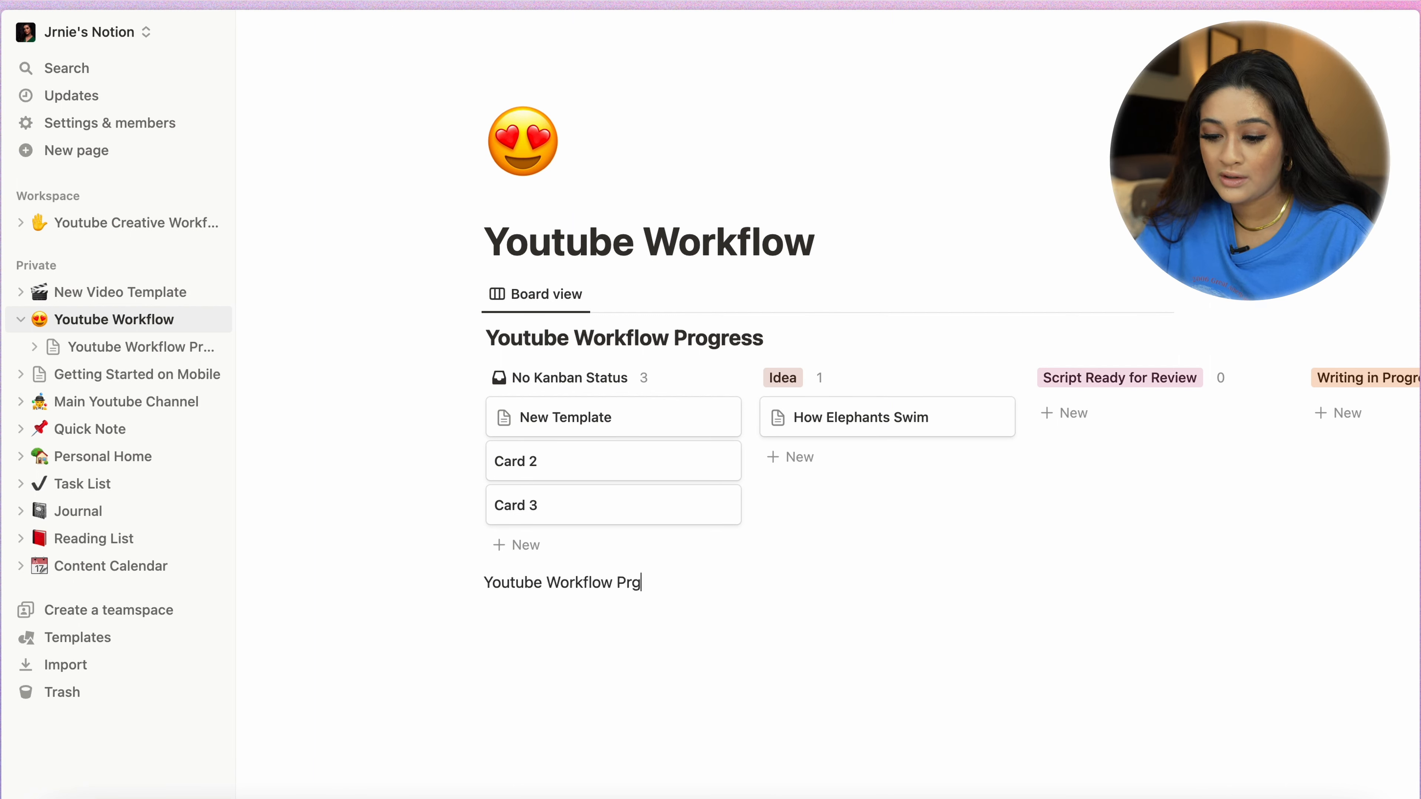
text(flow Progress)
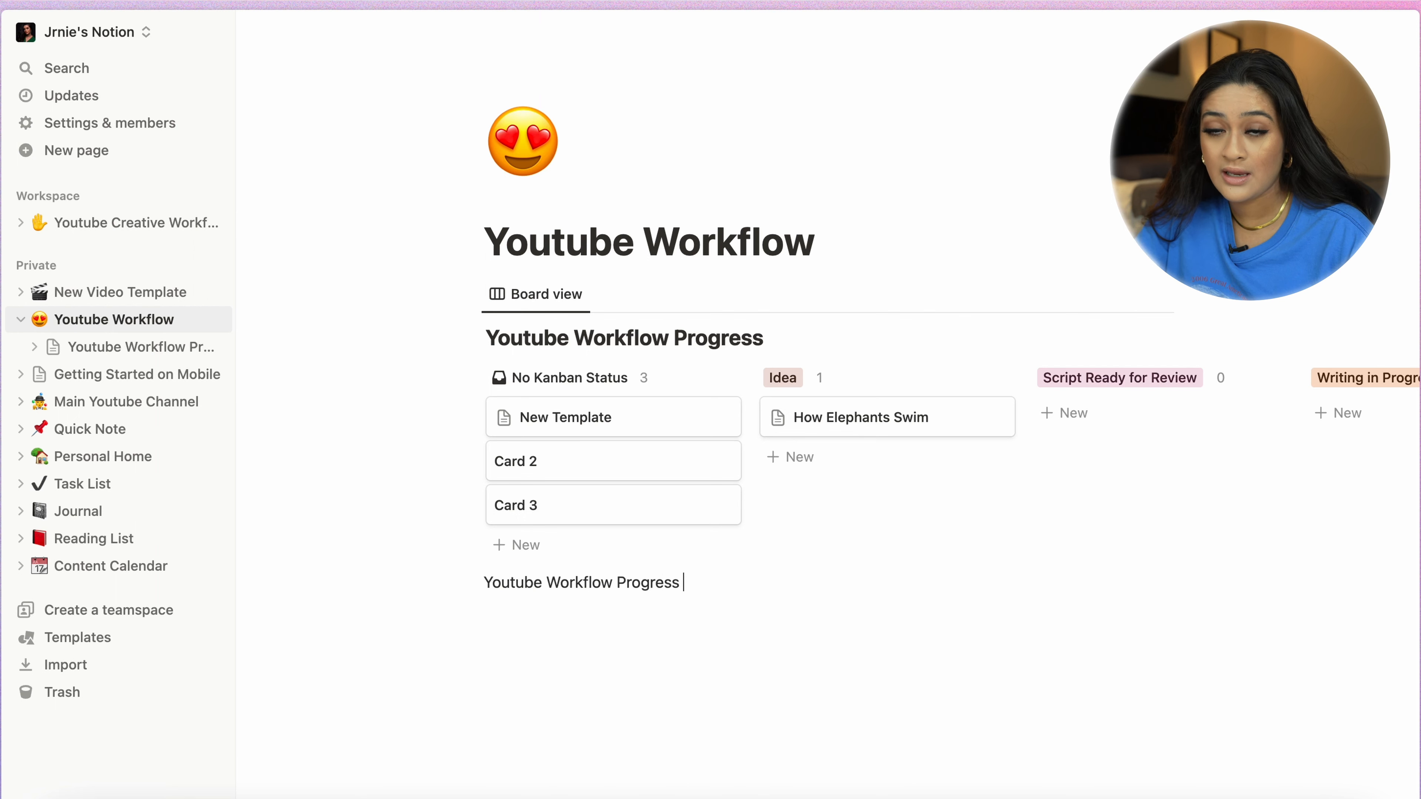
click(484, 583)
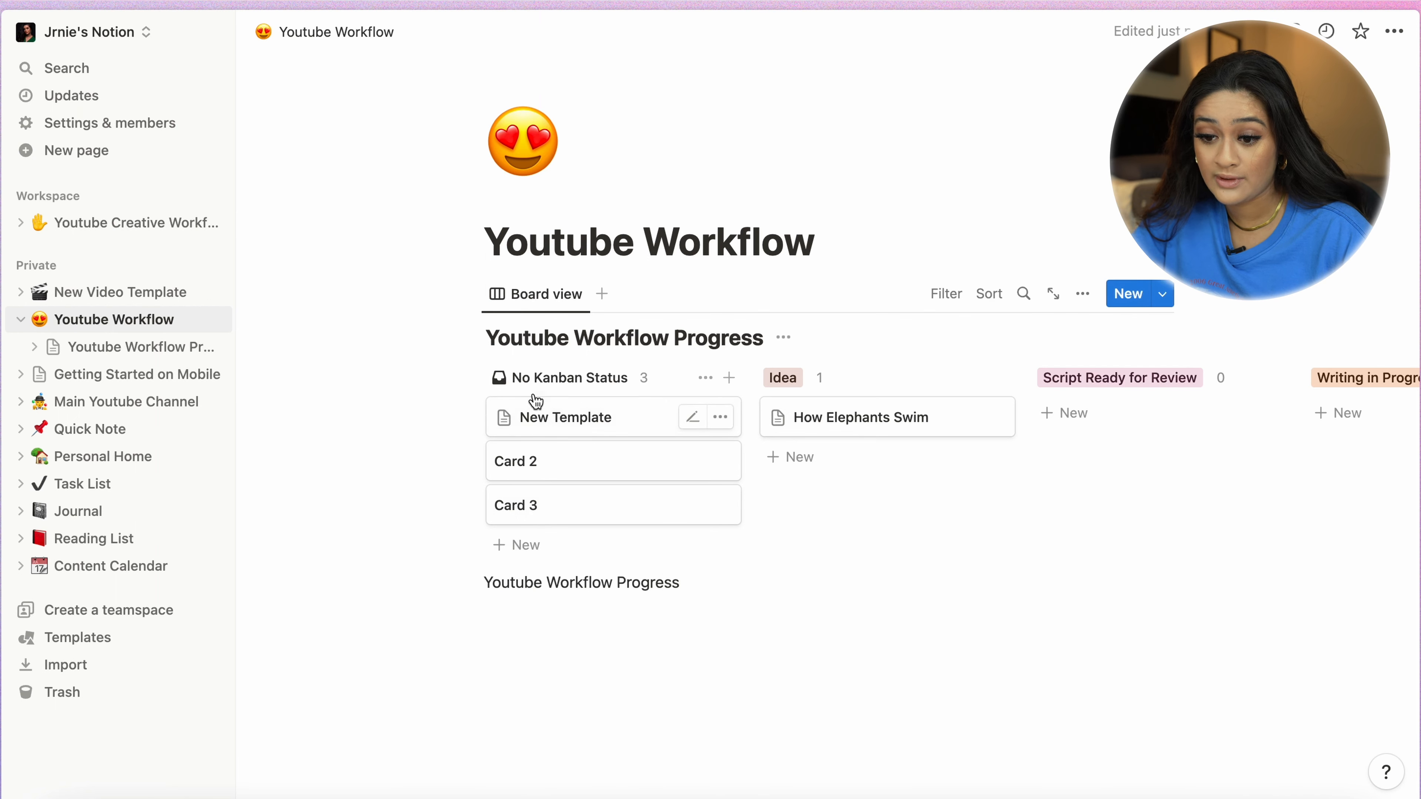
- View the Youtube Workflow Progress board as its own nested page, and return to the Youtube Workflow page
click(21, 321)
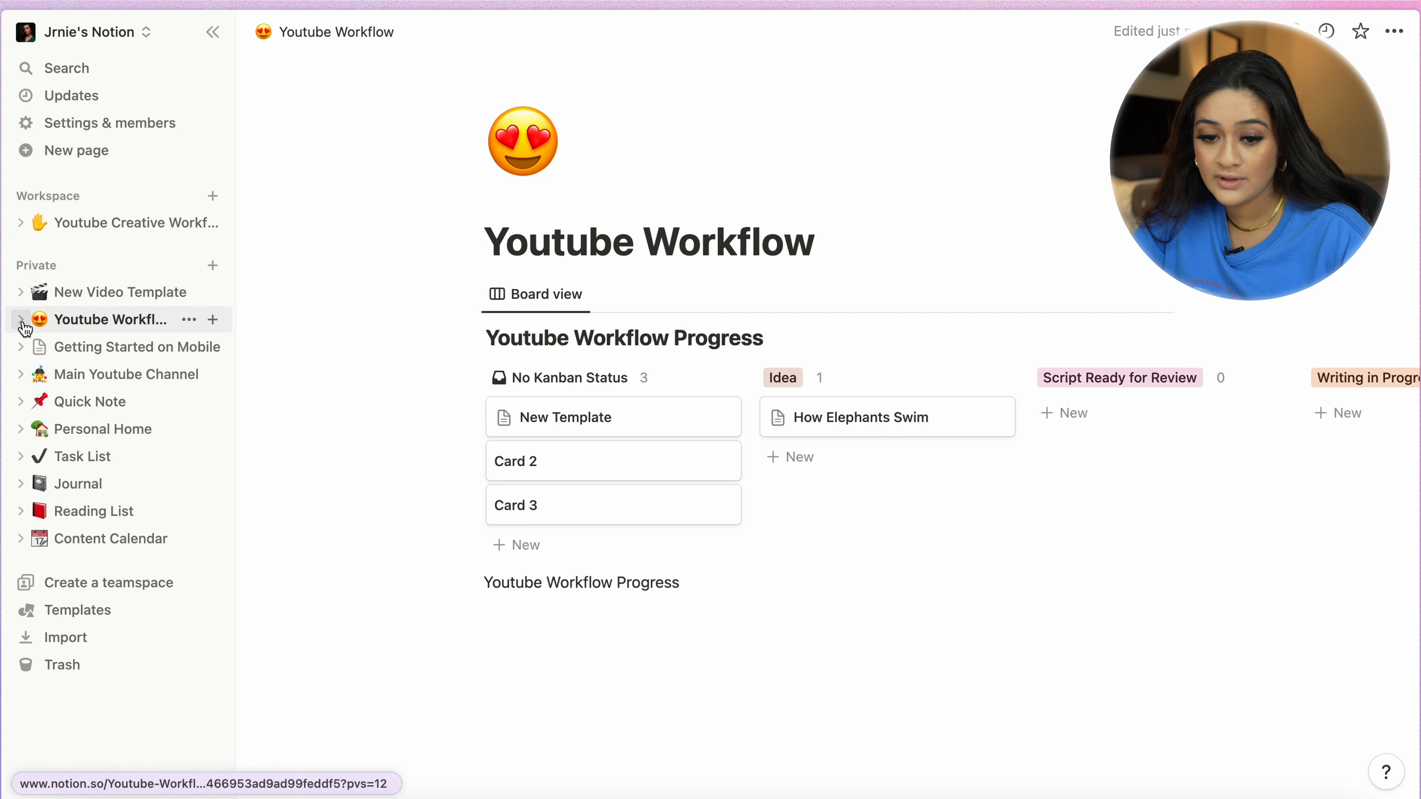
click(21, 320)
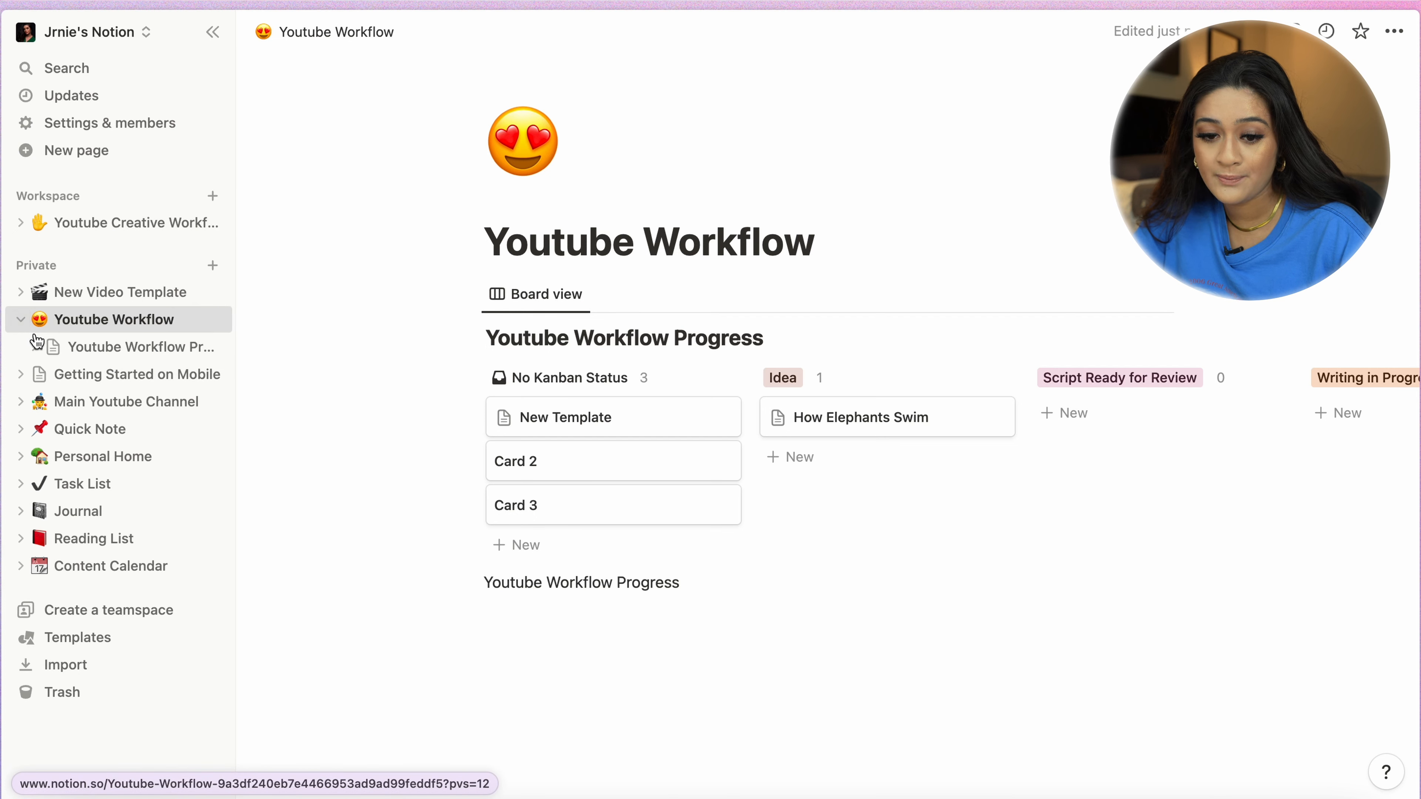
click(105, 352)
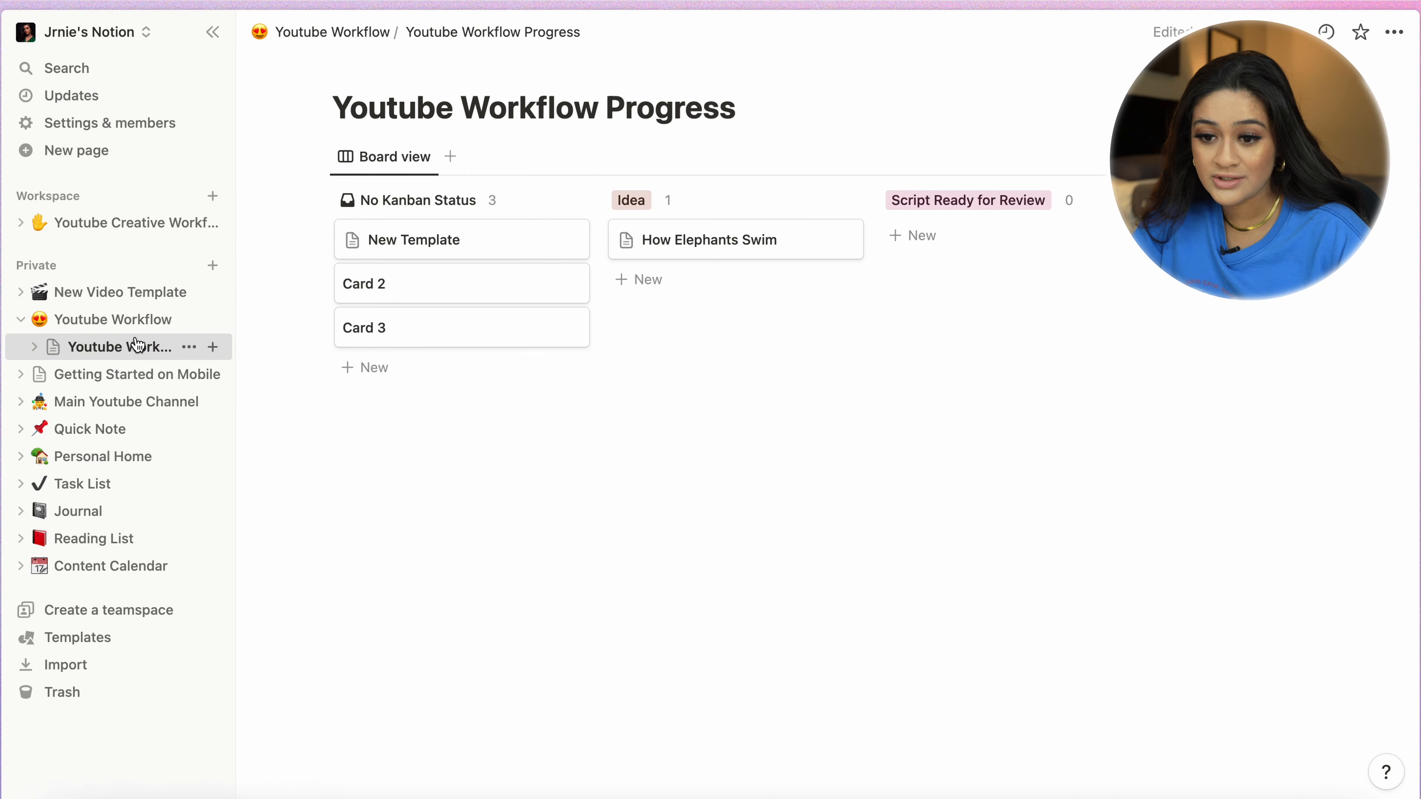
click(123, 326)
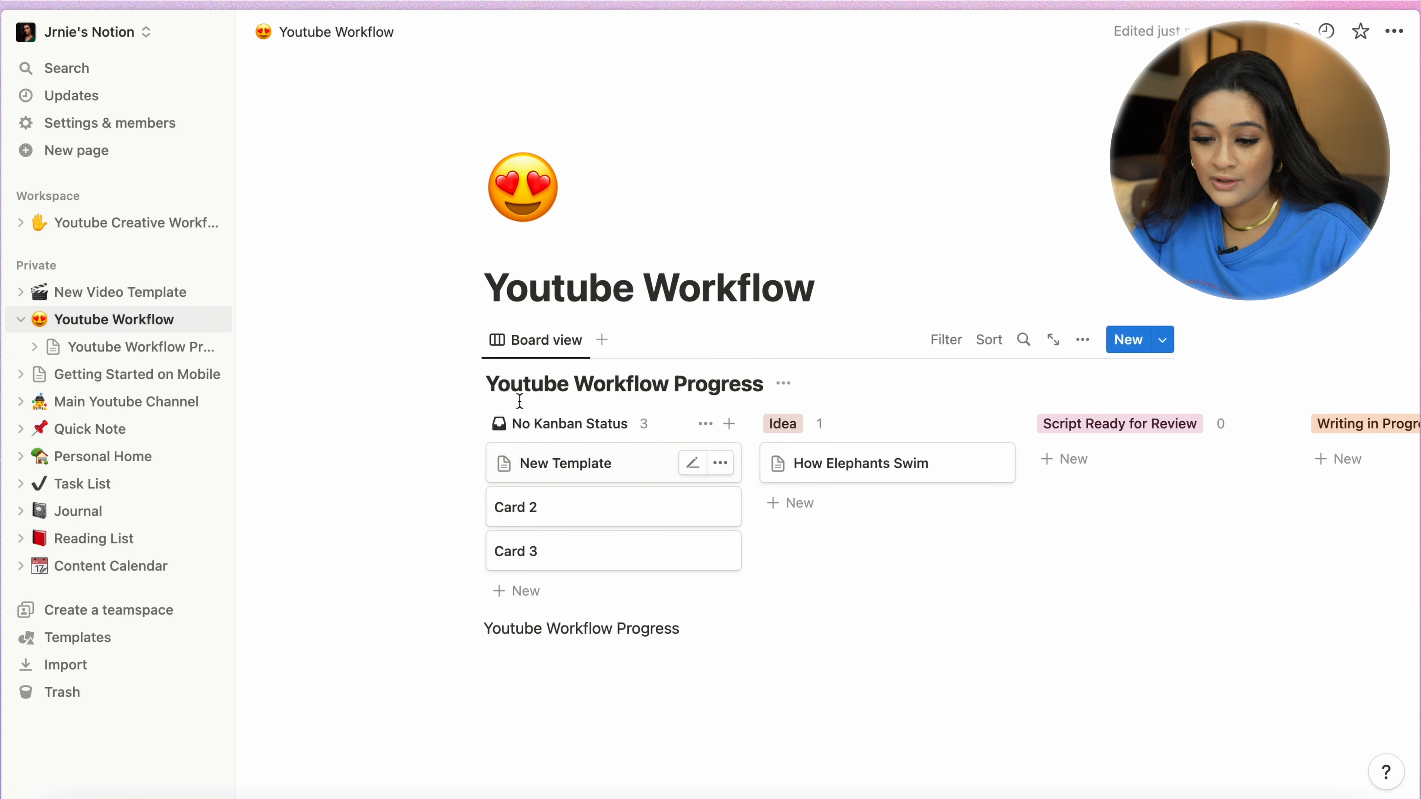
- Insert a star-struck emoji in front of the "Youtube Workflow Progress" text line below the board
drag(680, 630, 456, 627)
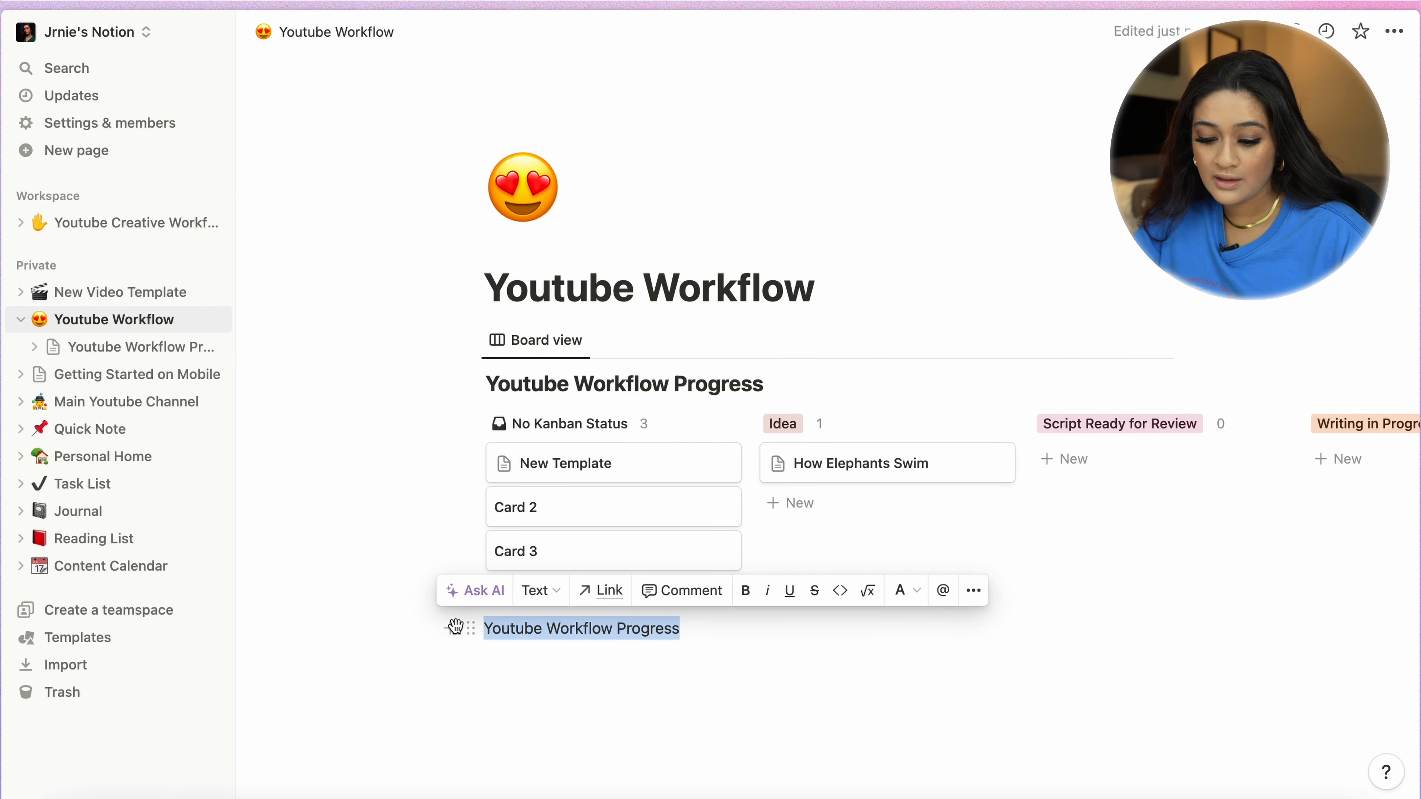
key(Left)
key(ctrl+super+space)
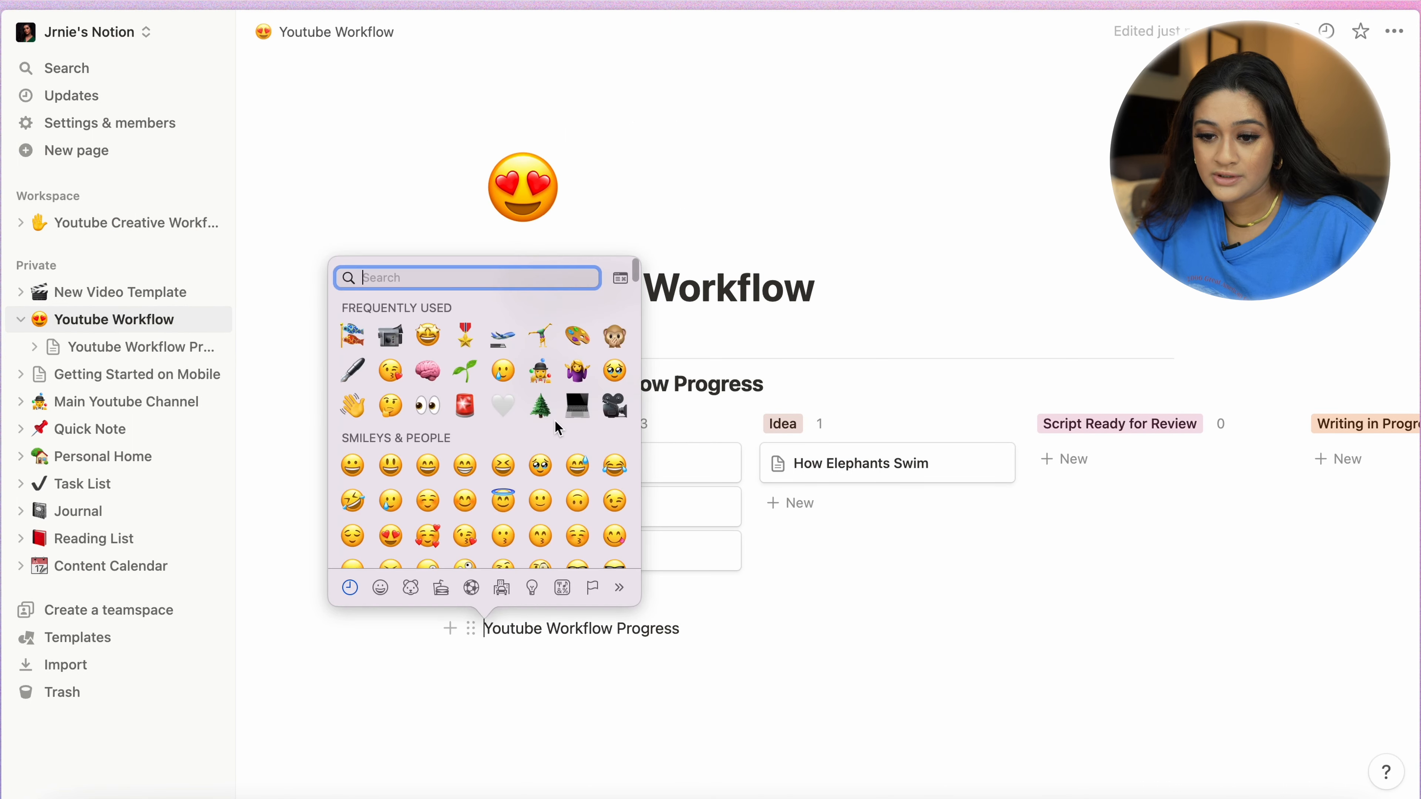
click(589, 657)
click(484, 628)
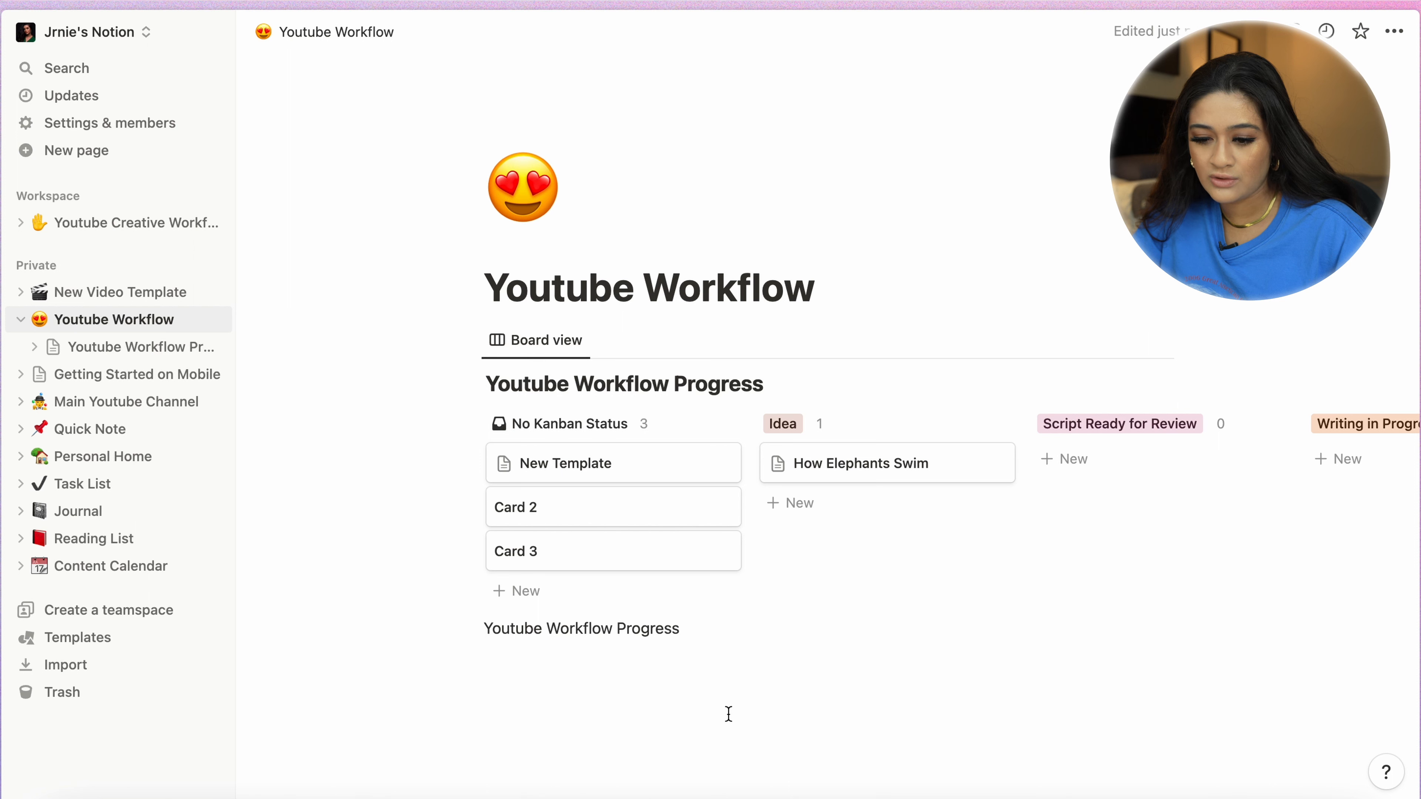
key(ctrl+super+space)
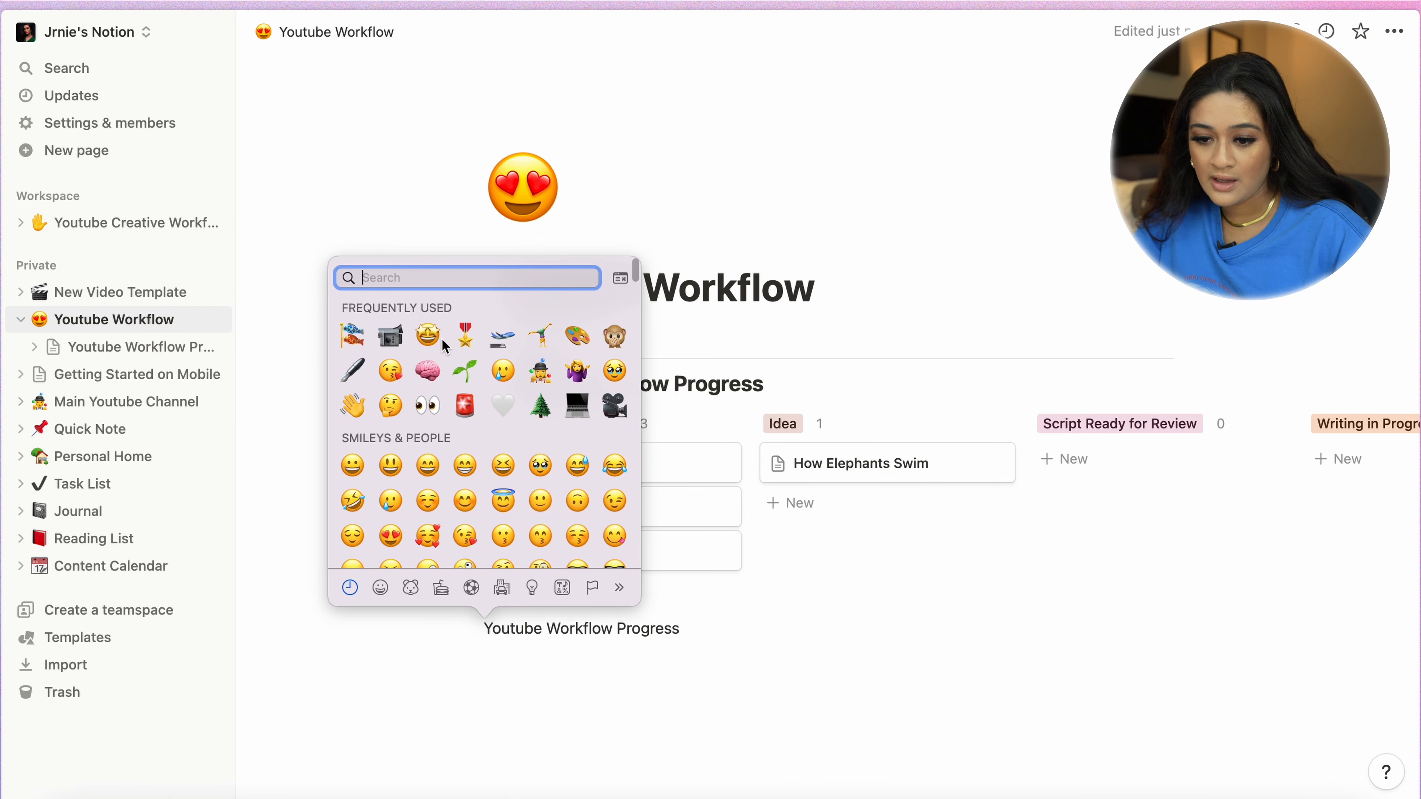
key(Escape)
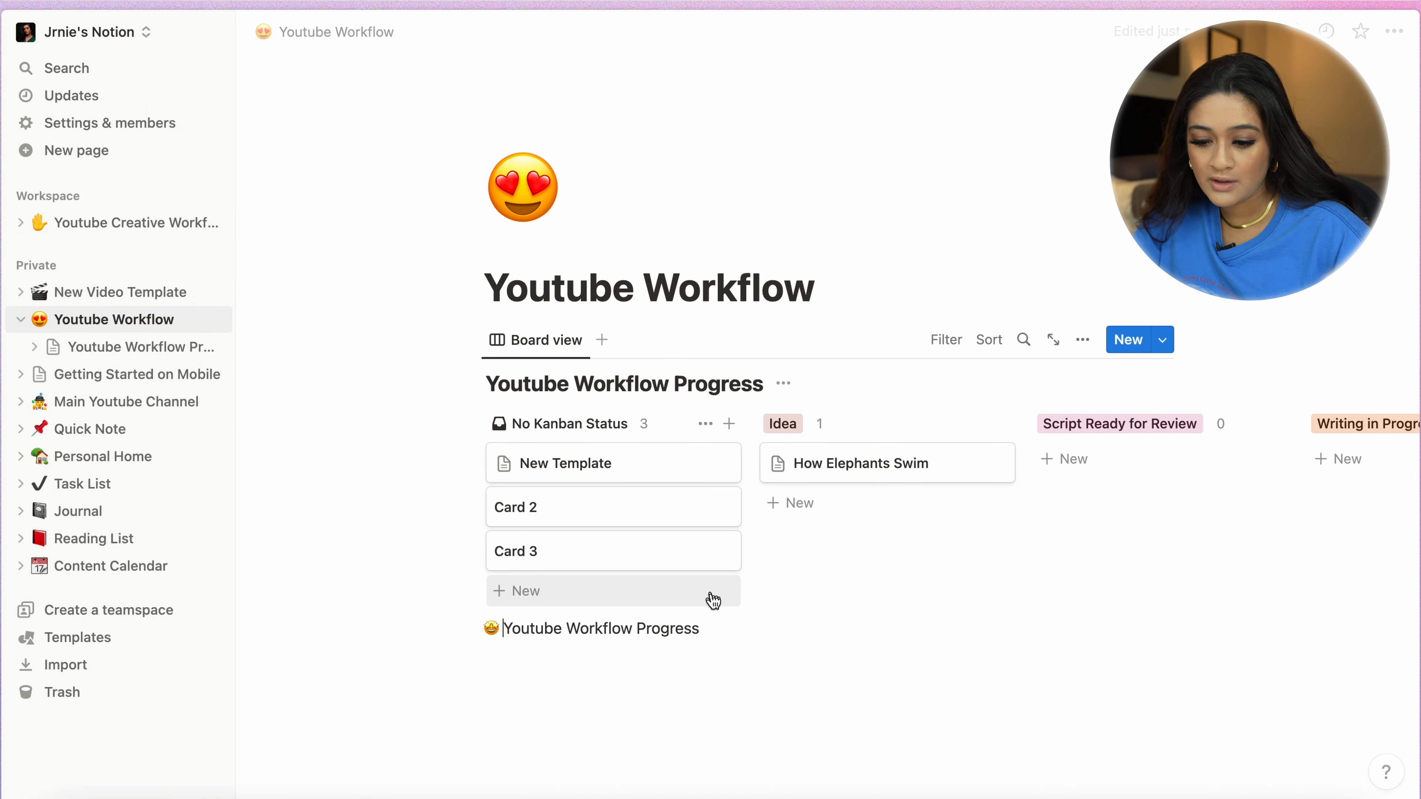
- Link the emoji and "Youtube Workflow Progress" text line to the Youtube Workflow Progress board page
drag(699, 629, 482, 629)
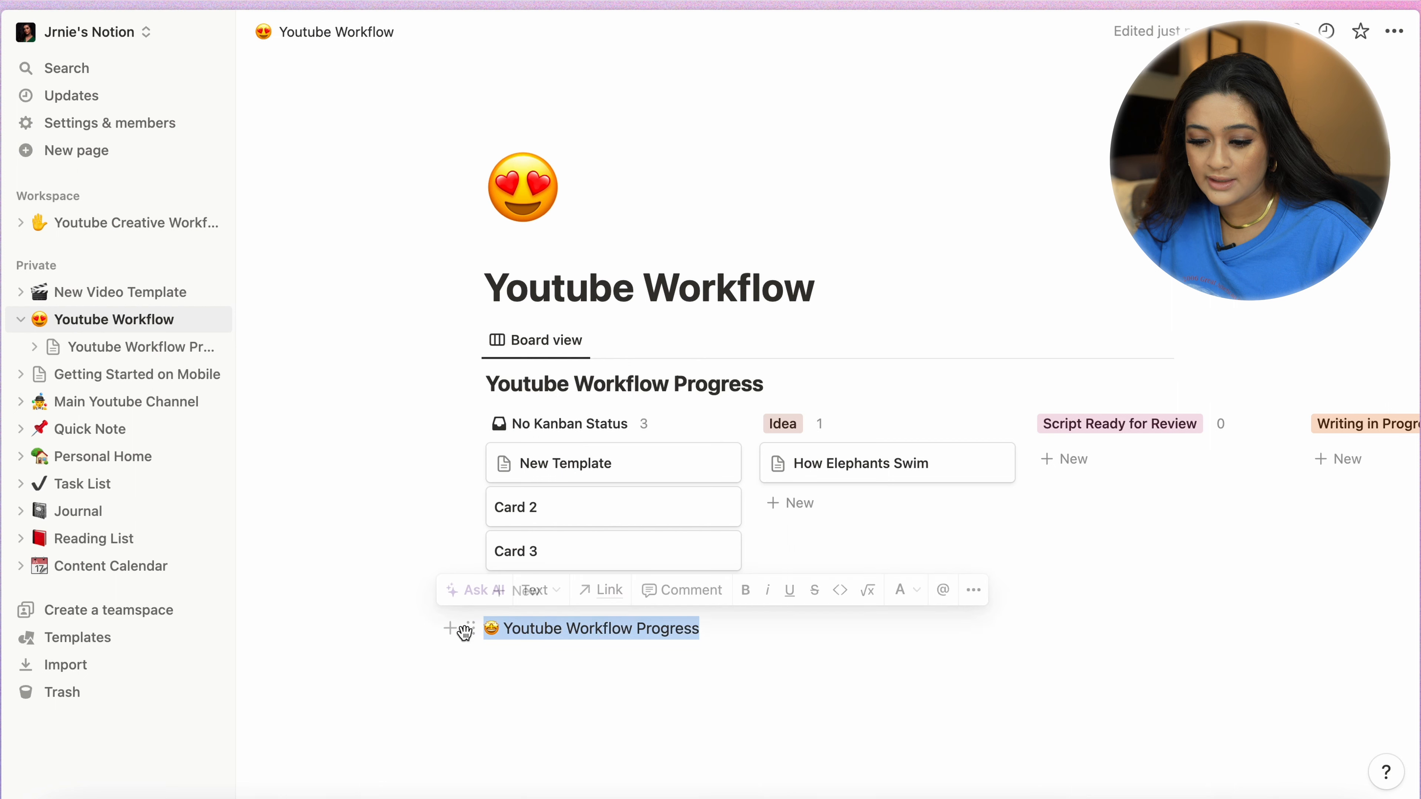
click(601, 590)
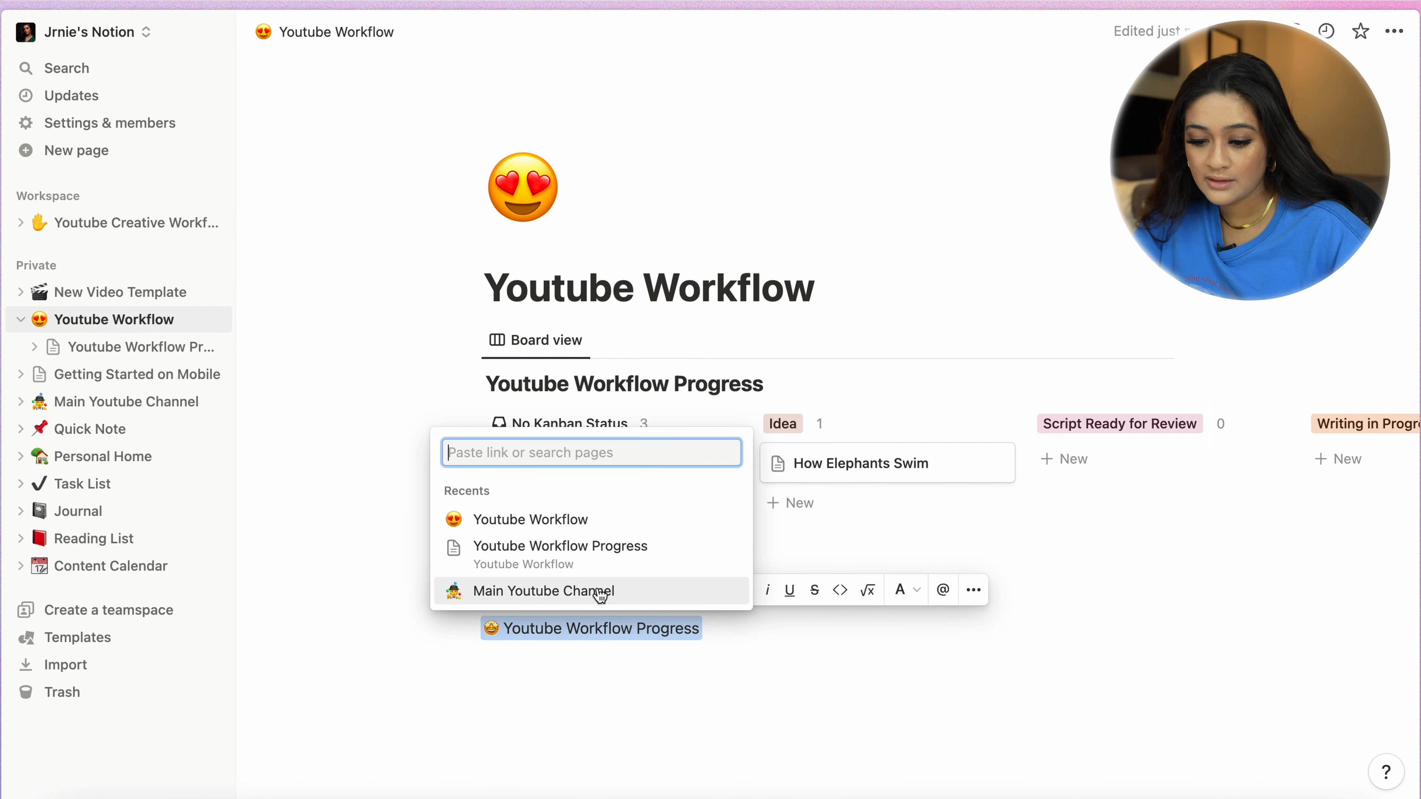
click(603, 558)
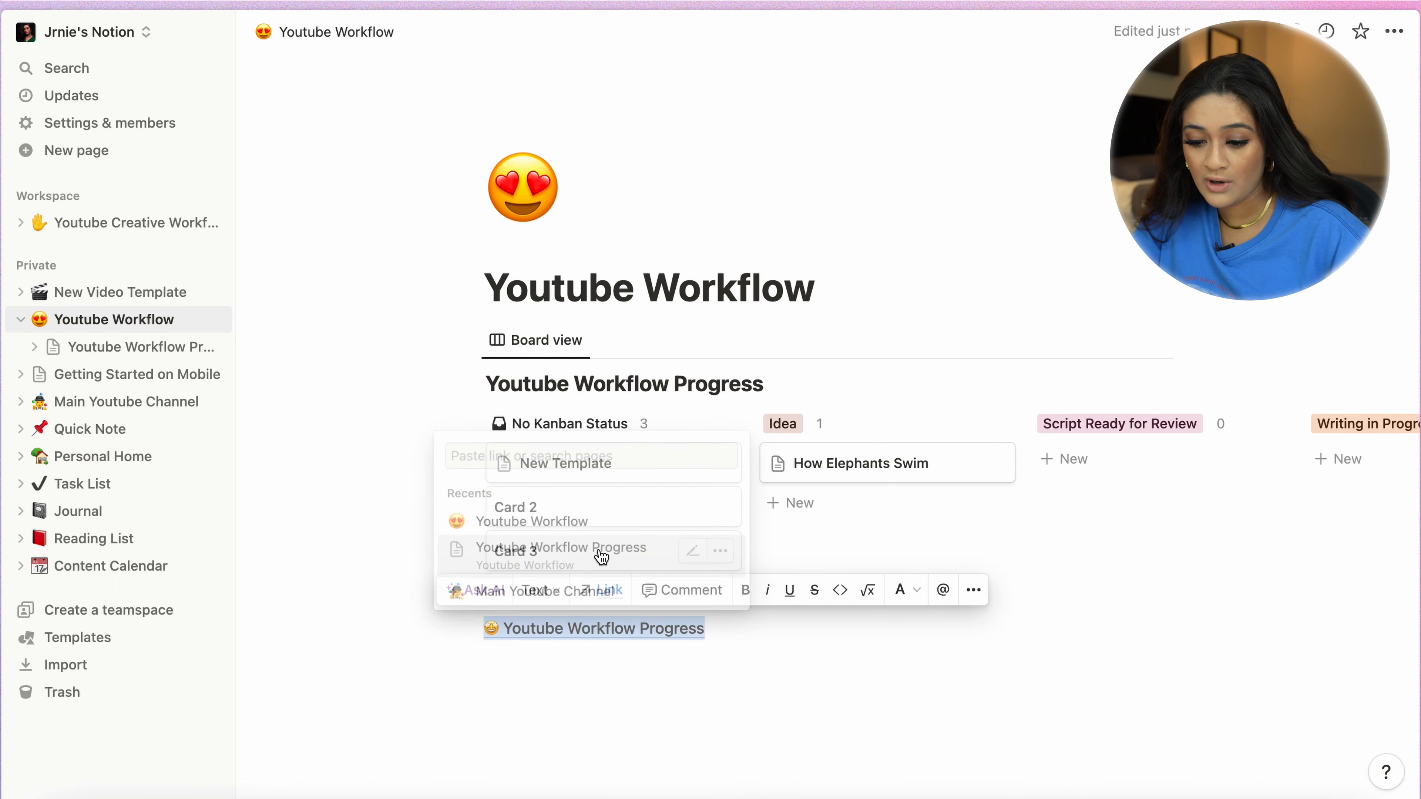
click(574, 658)
- Delete the inline board from the Youtube Workflow page and insert a blank line above the linked text
click(485, 431)
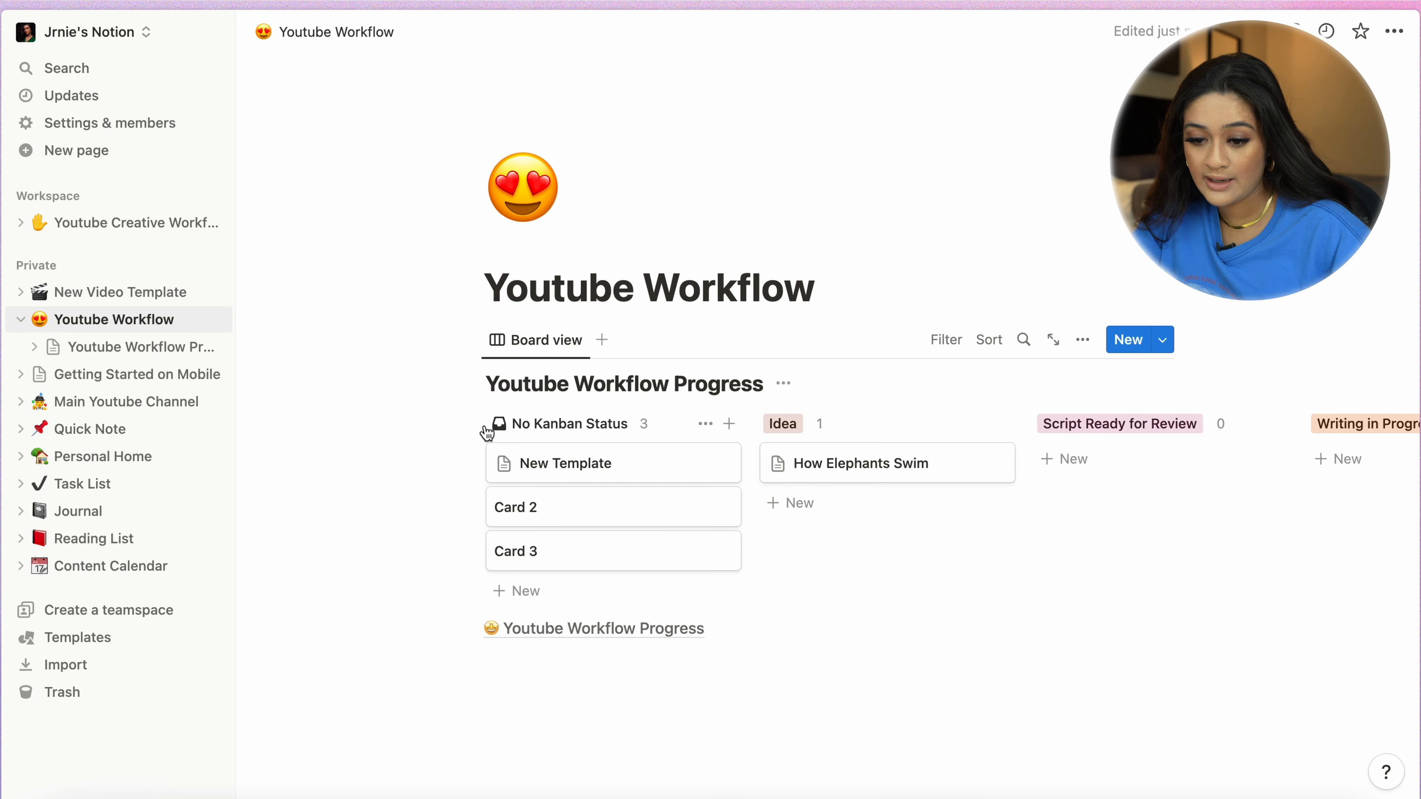
click(473, 342)
key(Delete)
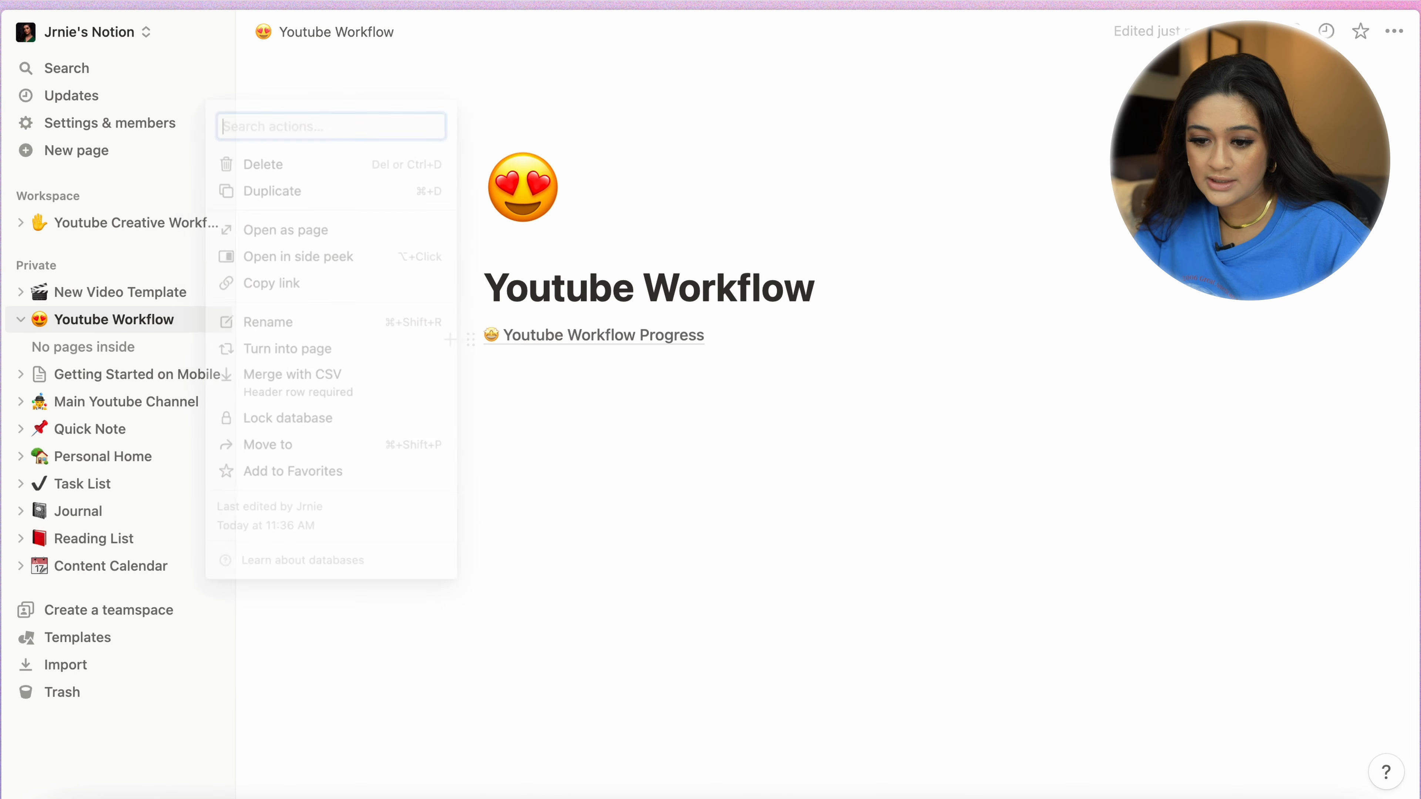
click(887, 321)
key(Return)
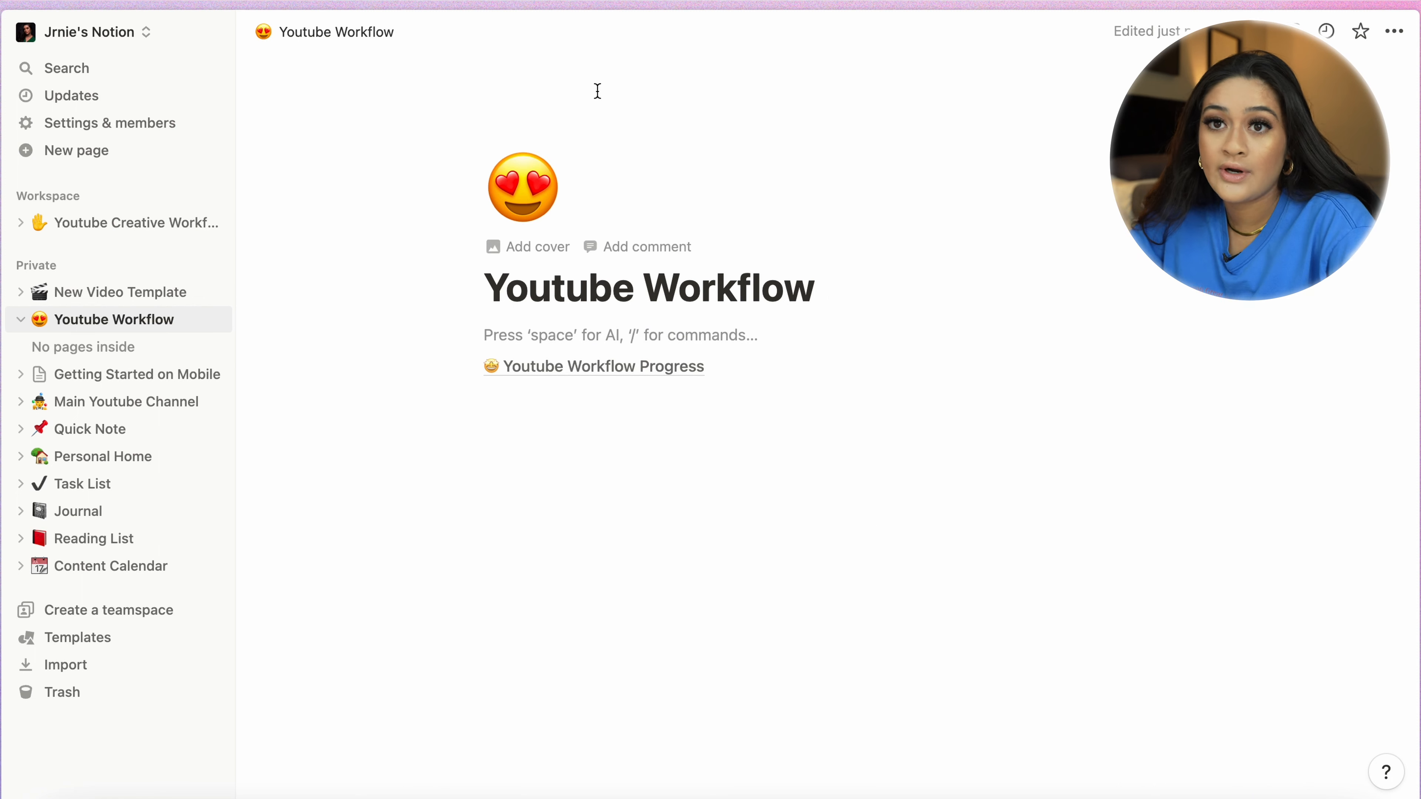
- Open the sharing options for the Youtube Workflow page
drag(597, 91, 764, 422)
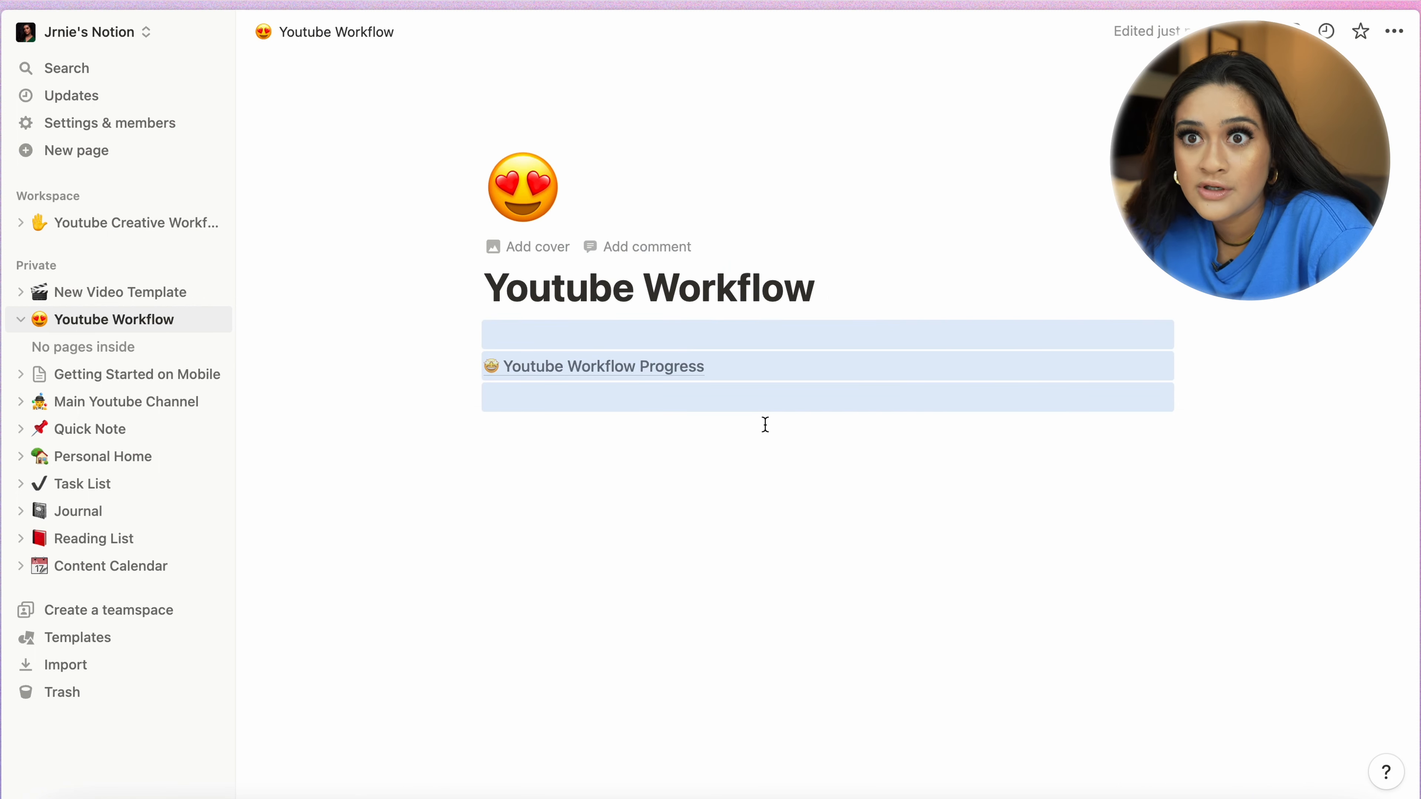
click(765, 424)
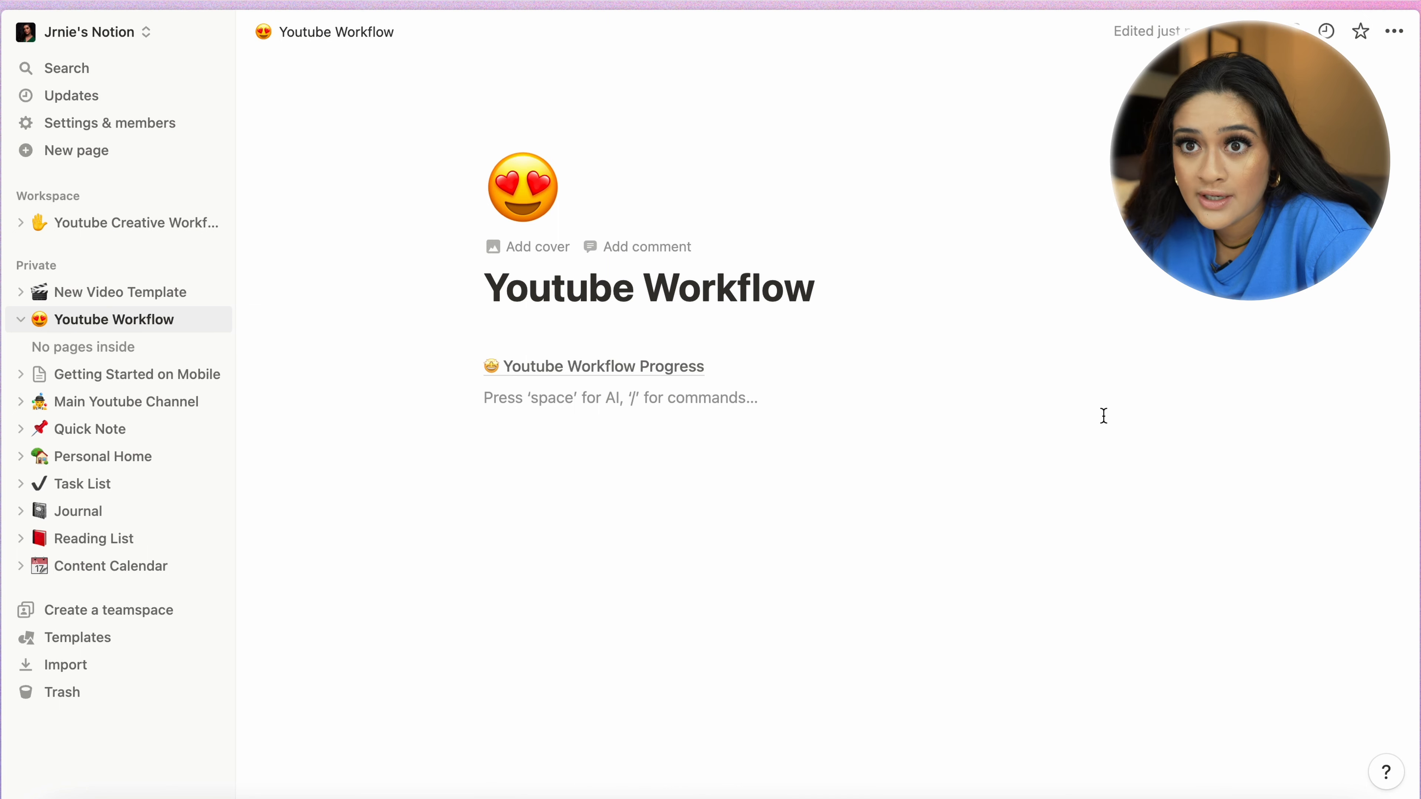
click(1247, 32)
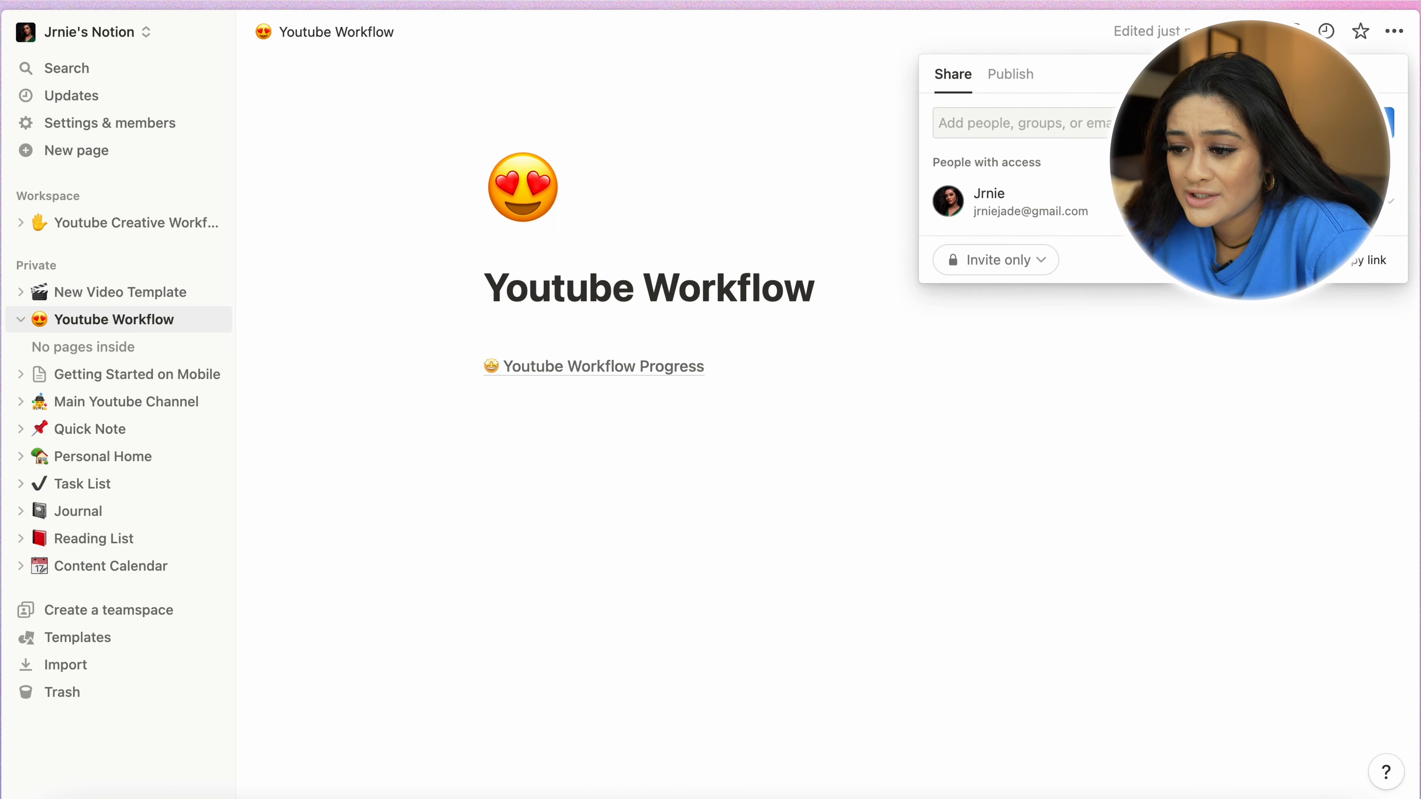